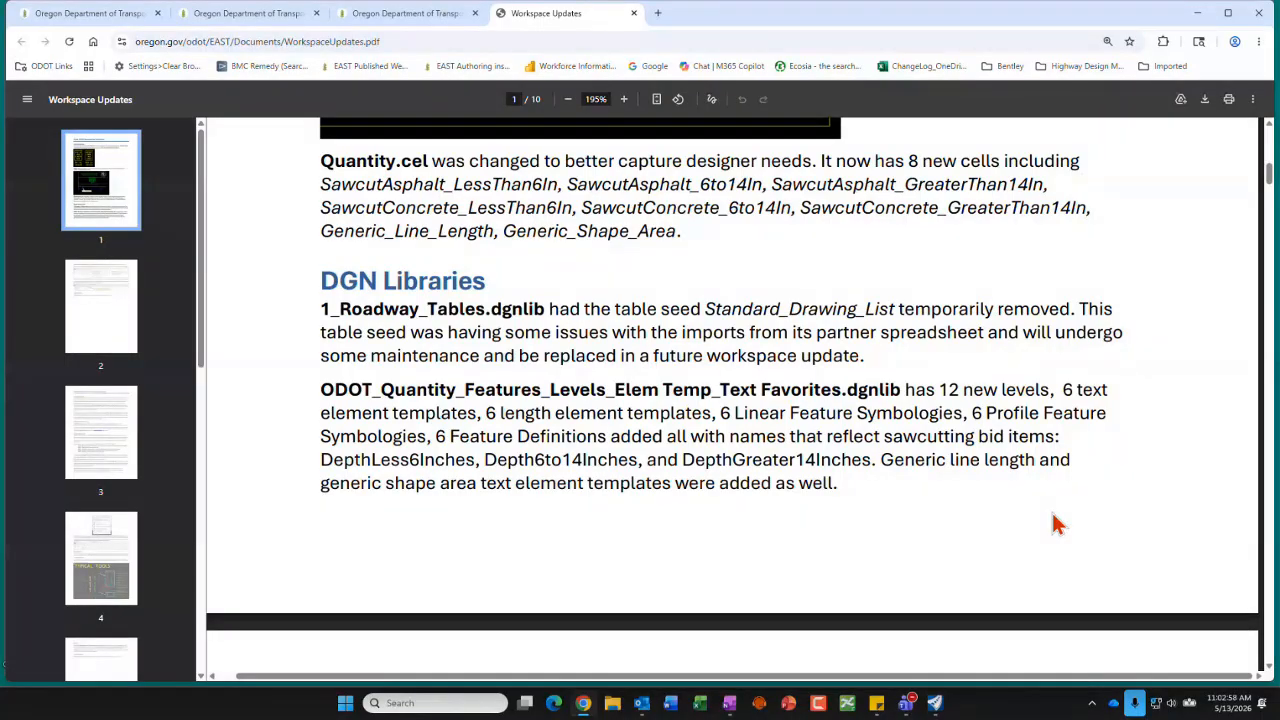
Step: Read the DGN library and ODOTRibbon.dgnlib notes in the Workspace Updates document and switch to OpenRoads Designer
scroll(1040, 505, "down", 1)
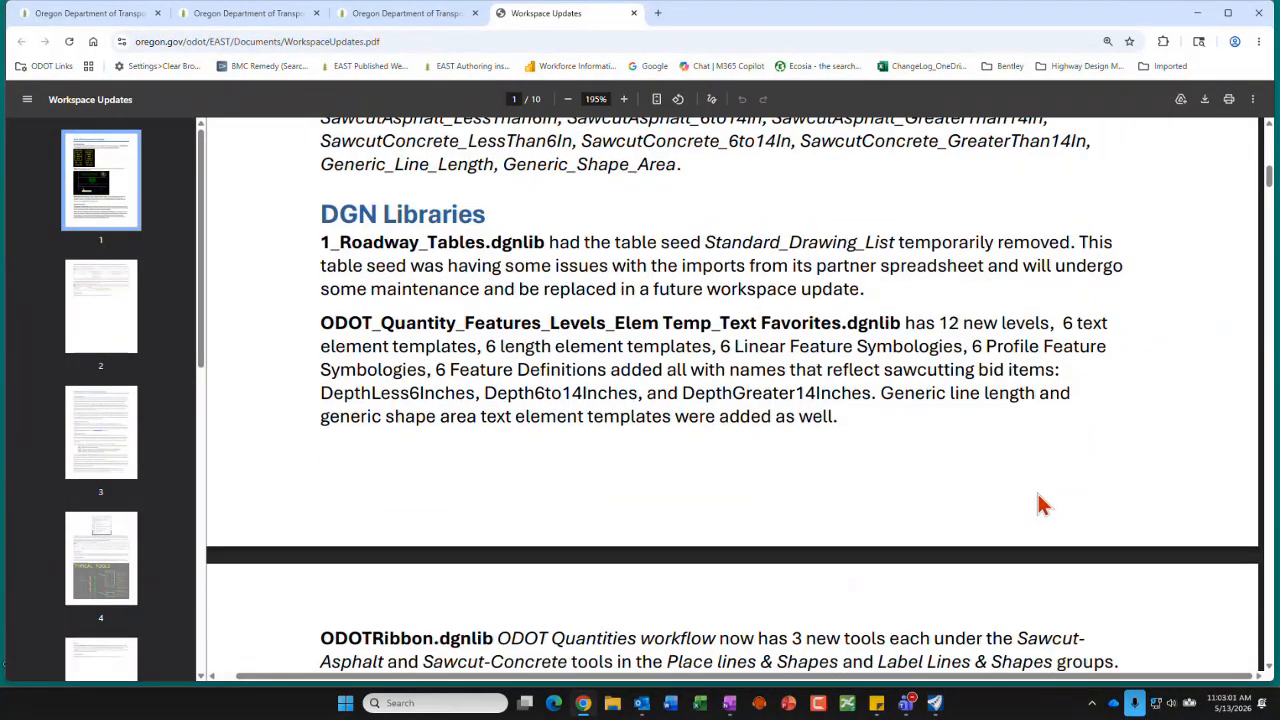
scroll(1040, 505, "down", 1)
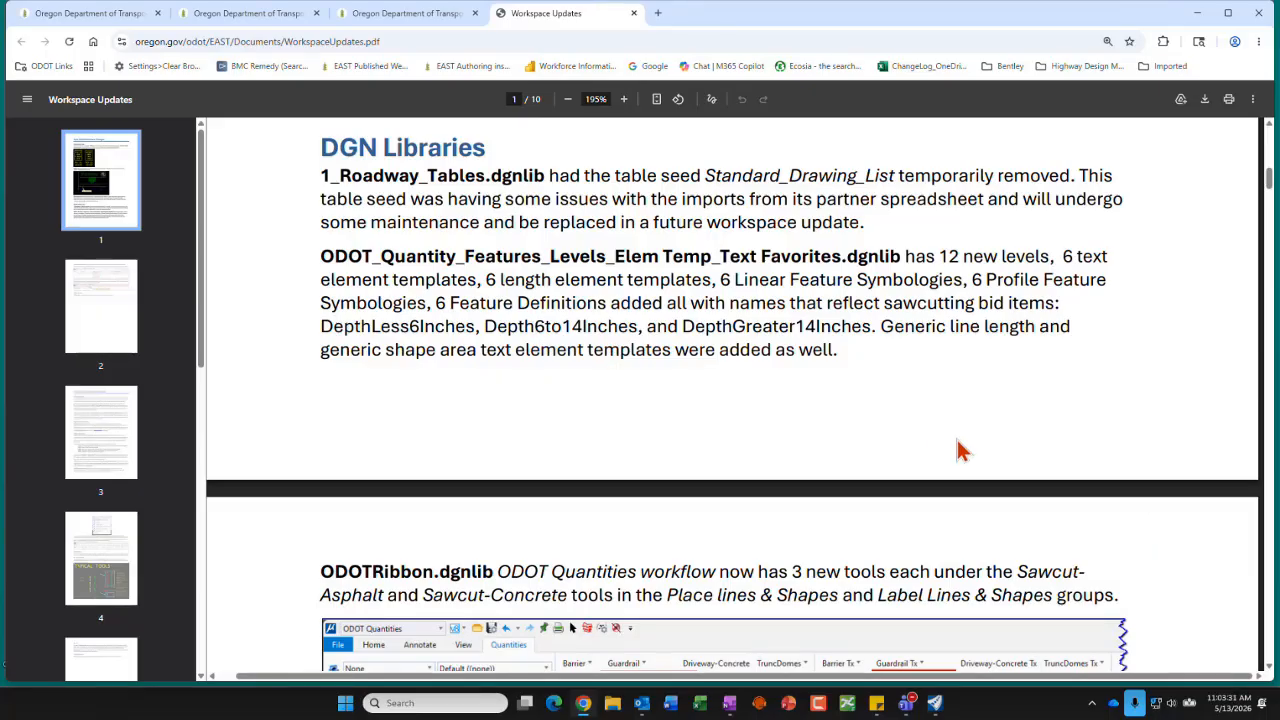
scroll(960, 450, "down", 1)
scroll(960, 450, "down", 1)
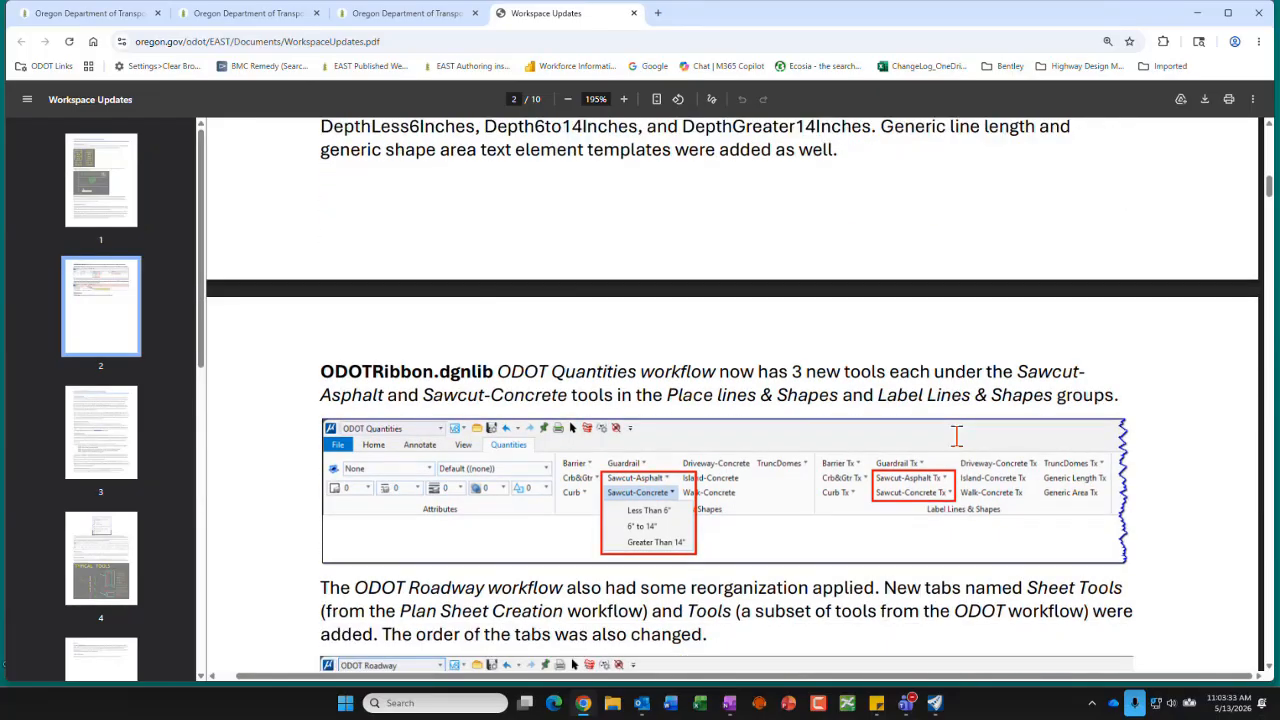
left_click(1197, 20)
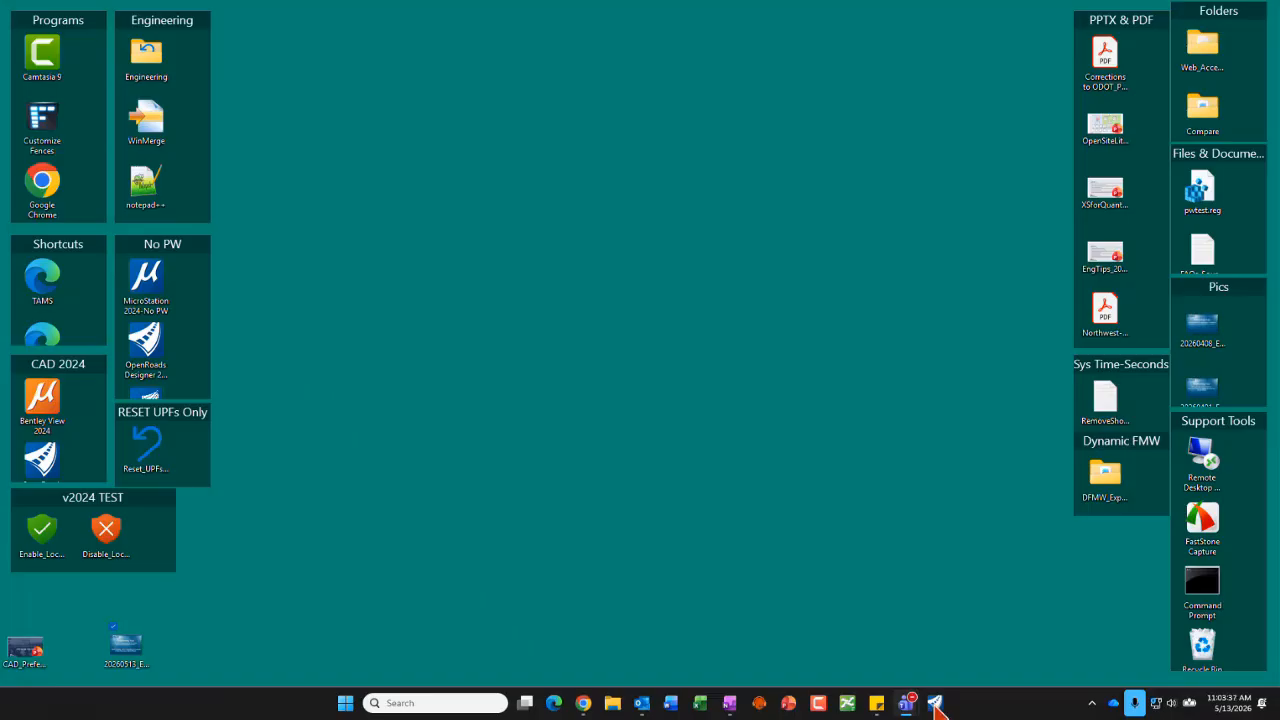
left_click(935, 704)
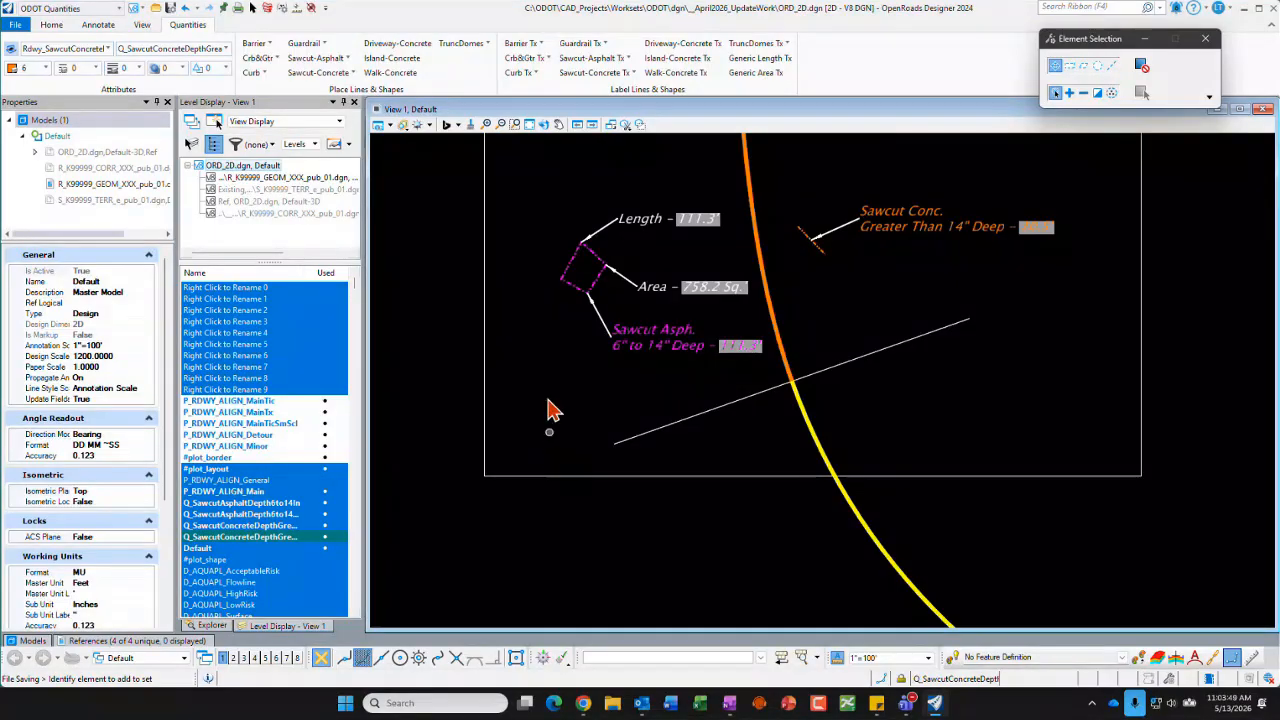
Step: Change the workflow to Drawing and back to ODOT Quantities, and compare its Home tools with its Quantities tools
left_click(112, 11)
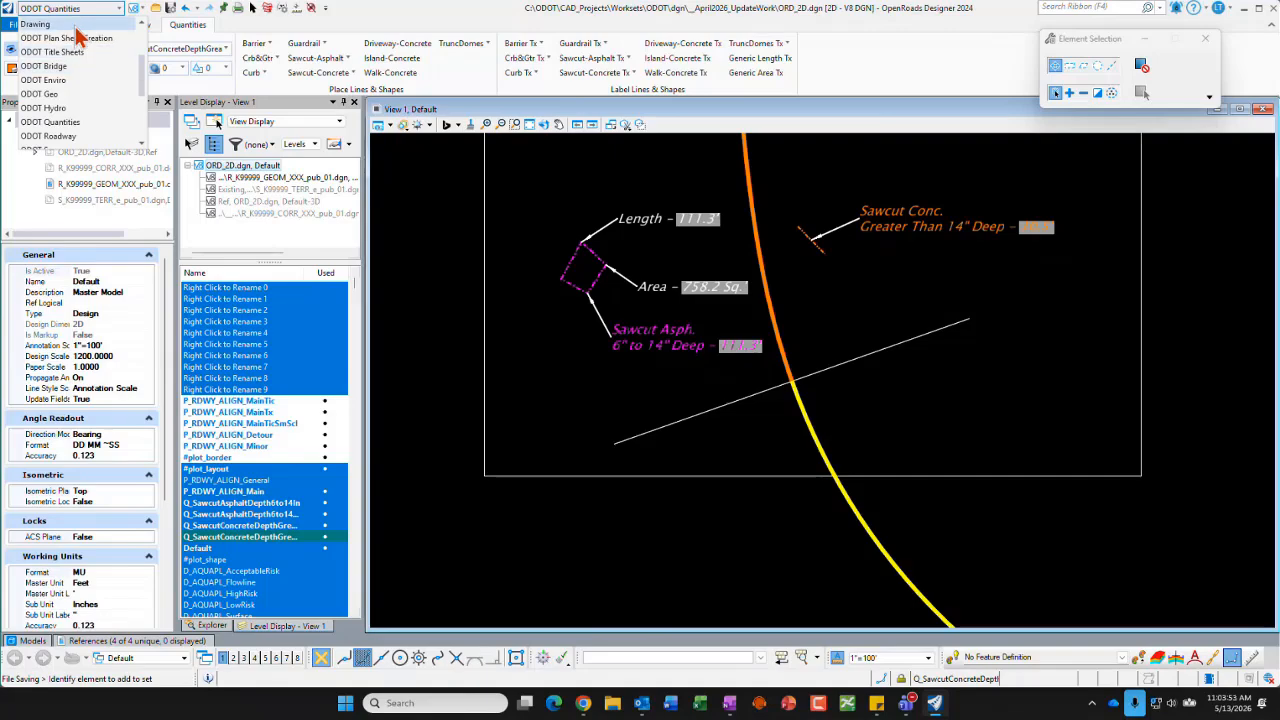
left_click(78, 24)
left_click(118, 8)
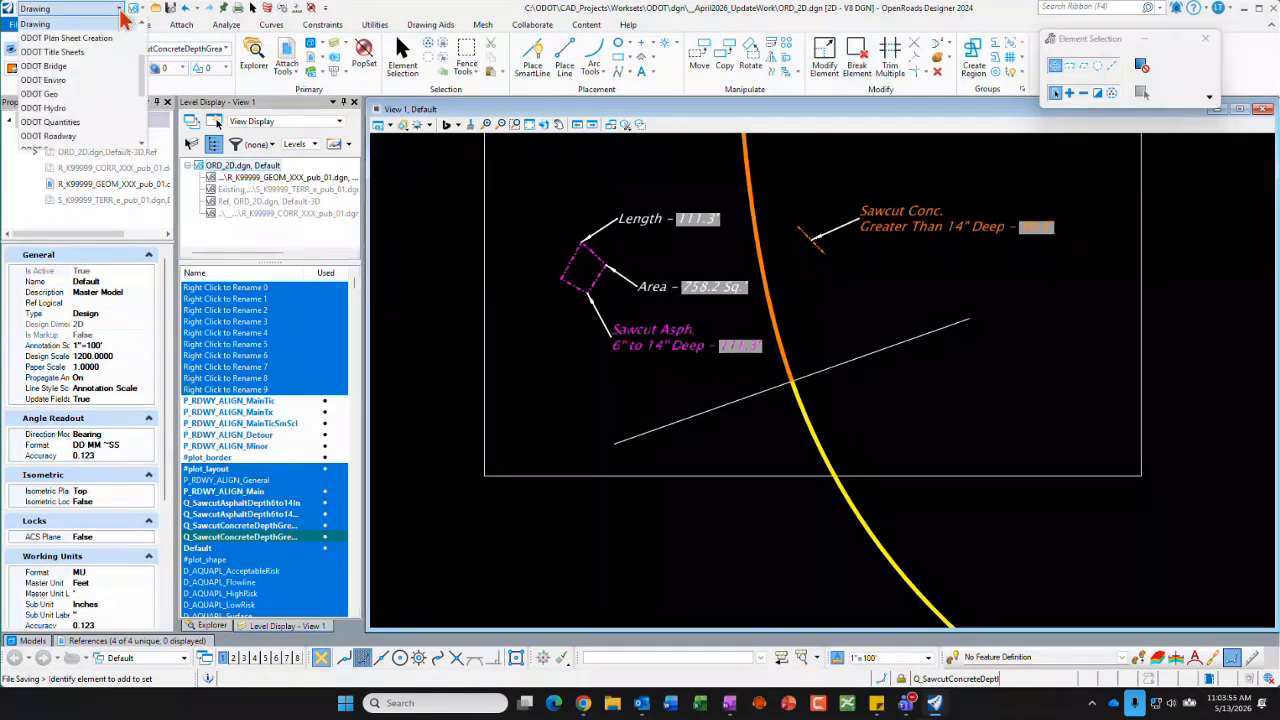
left_click(60, 122)
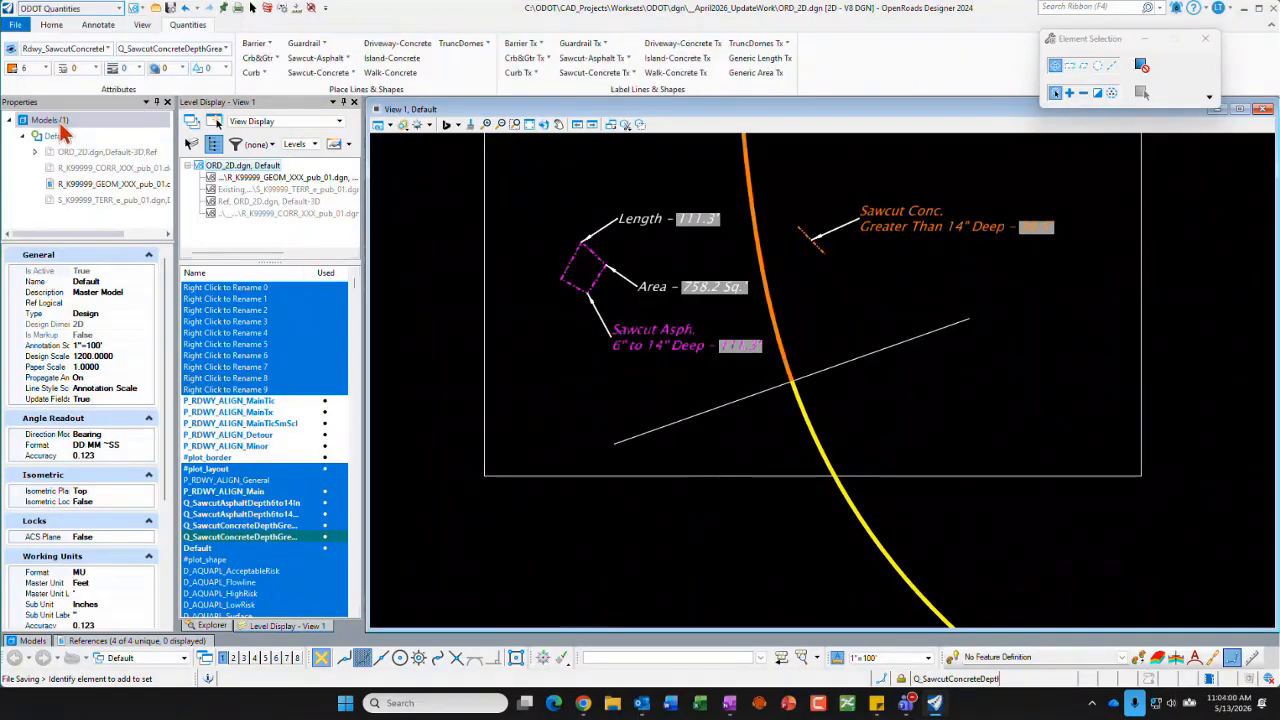
left_click(55, 24)
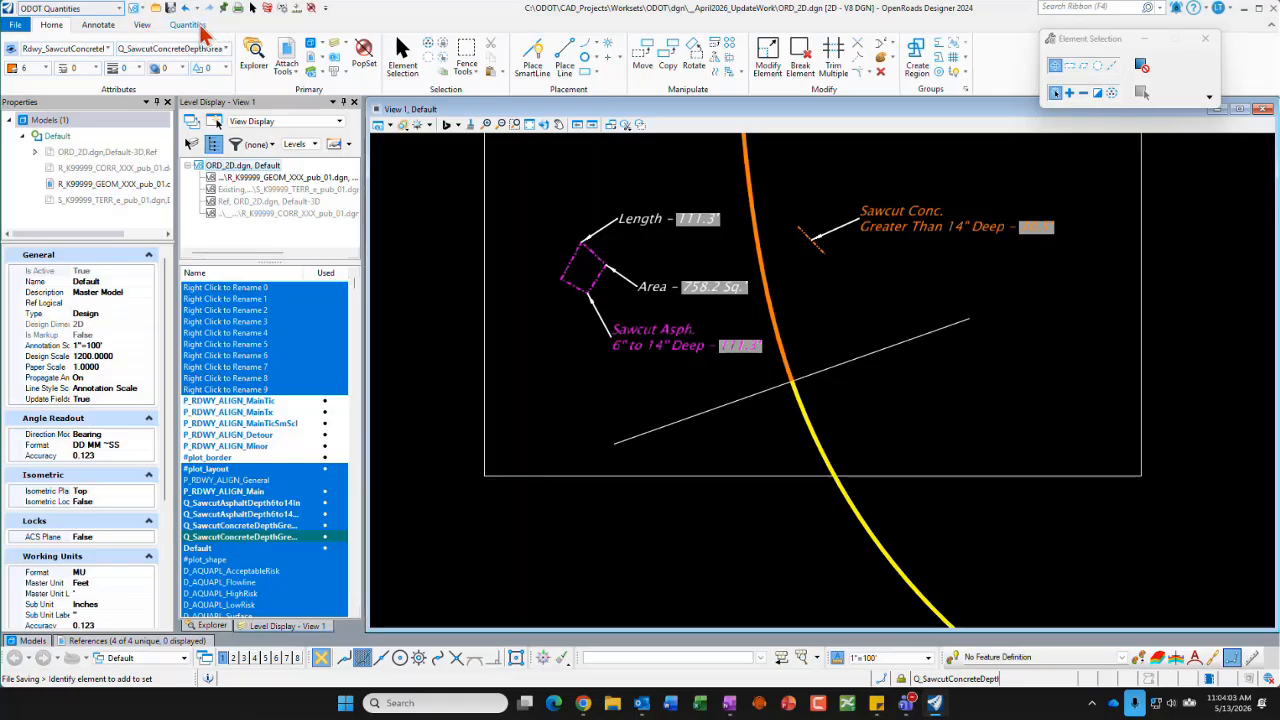
left_click(188, 25)
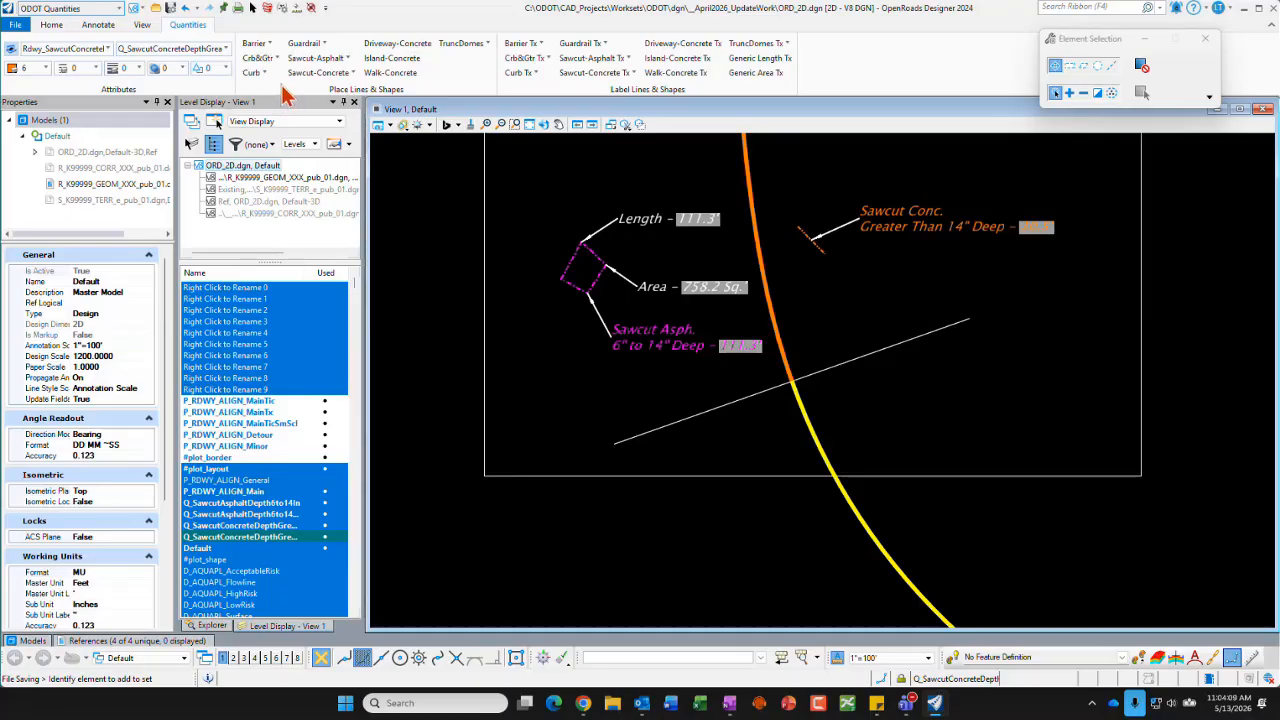
Step: Examine the depth options offered by the Sawcut-Asphalt and Sawcut-Concrete line placement tools
left_click(348, 58)
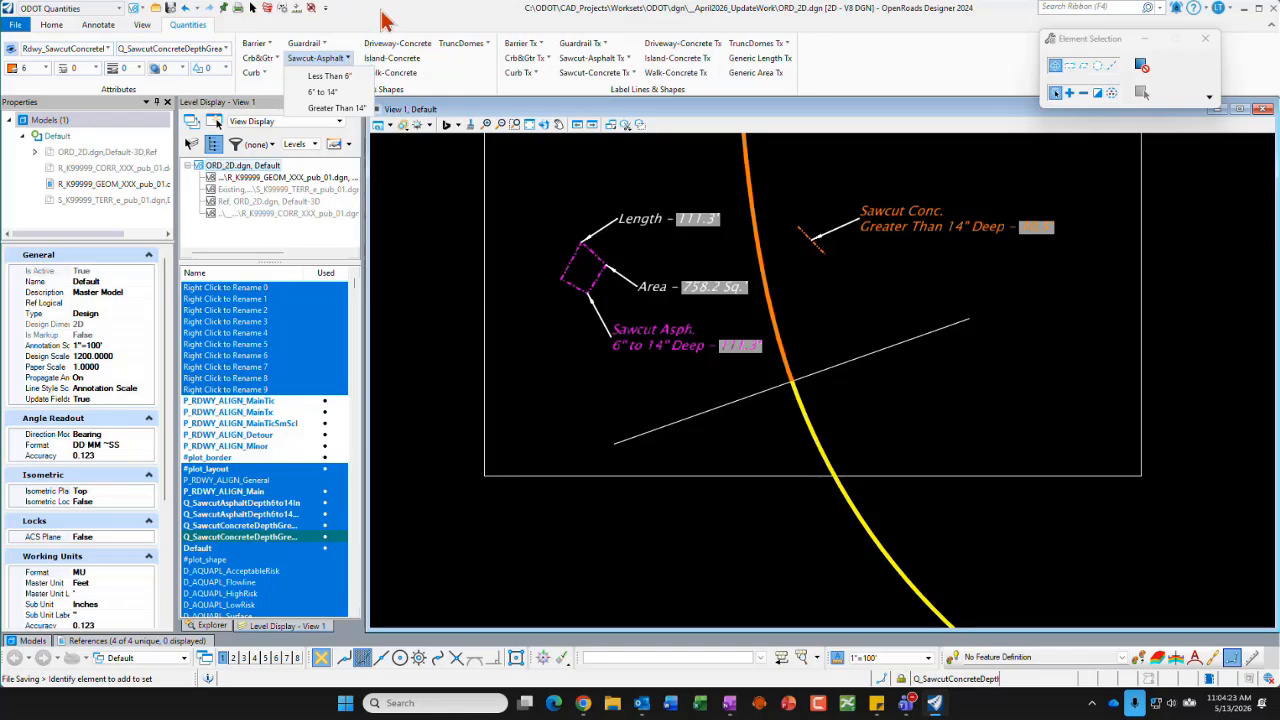
left_click(383, 20)
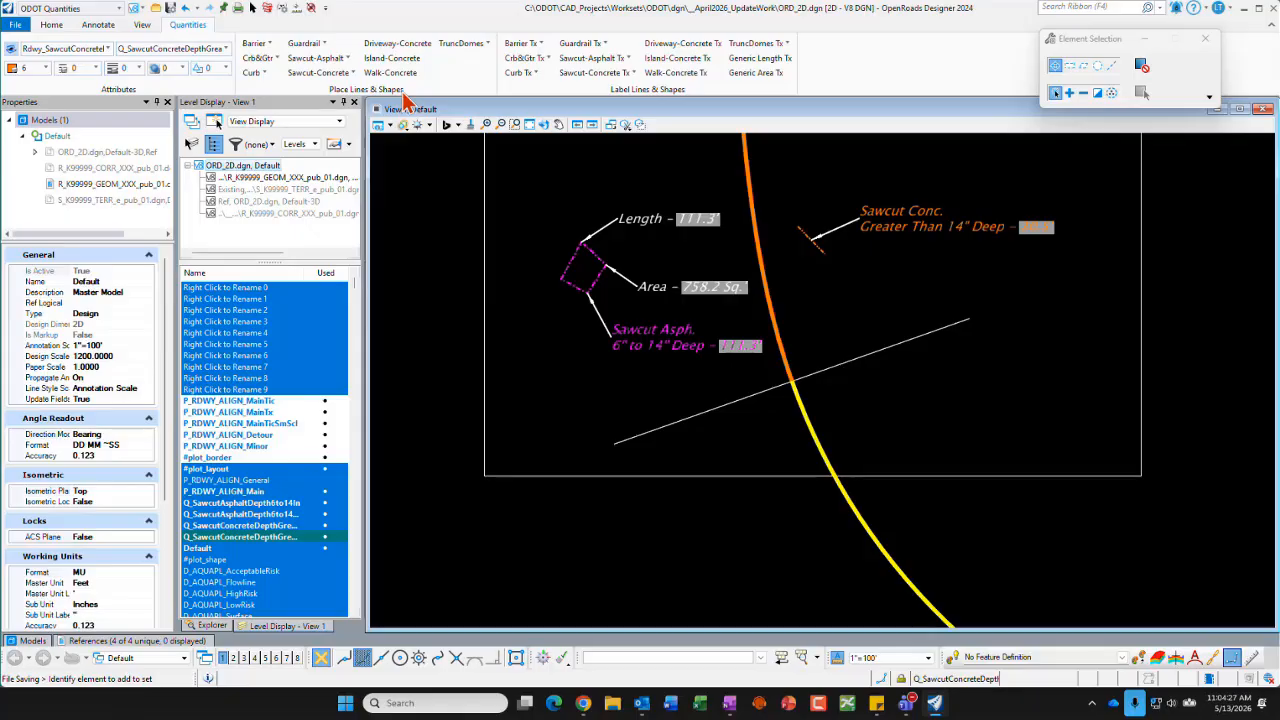
left_click(339, 76)
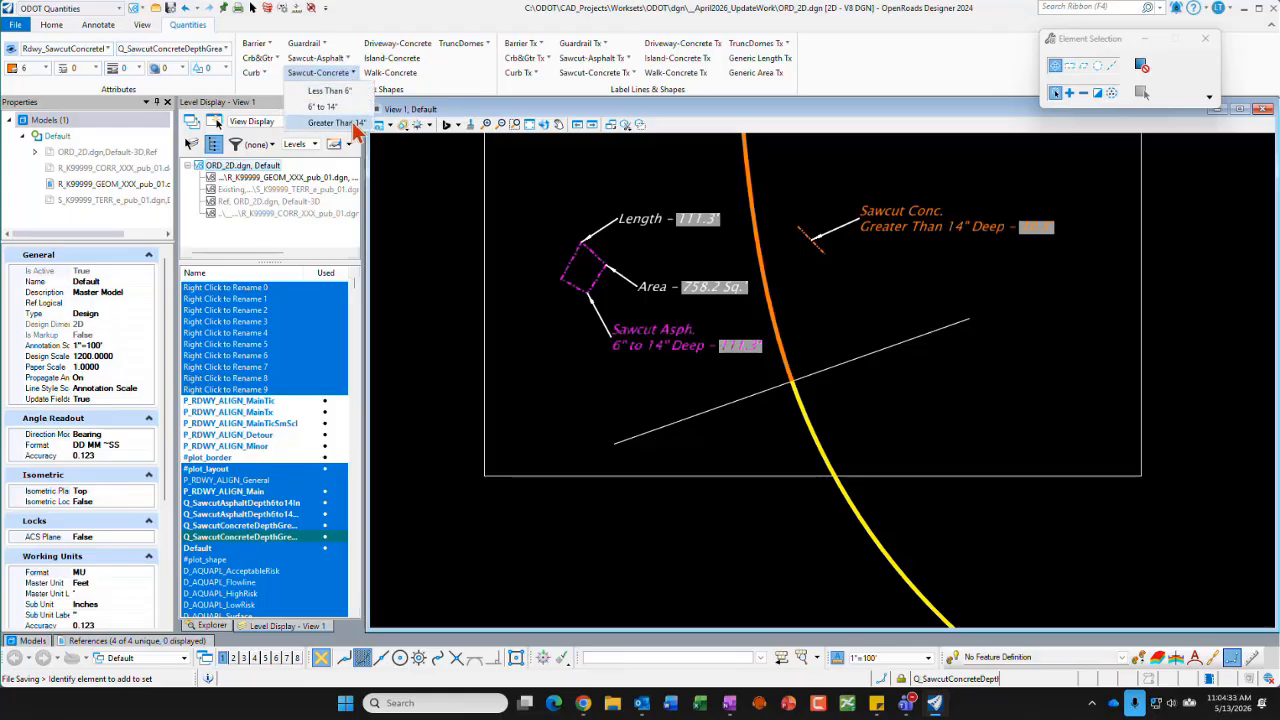
left_click(432, 22)
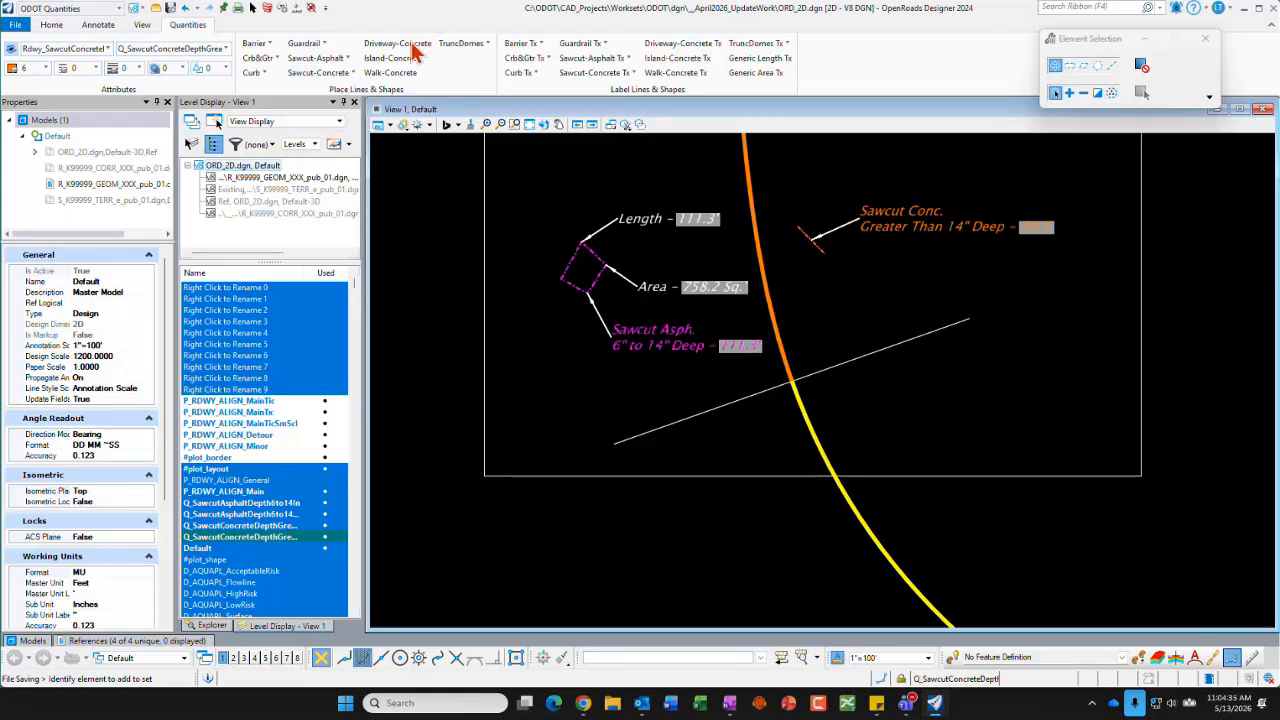
Step: Draw a two-segment Sawcut-Concrete line of 6" to 14" depth, about 27 ft long, below the existing orange concrete sawcut
left_click(355, 76)
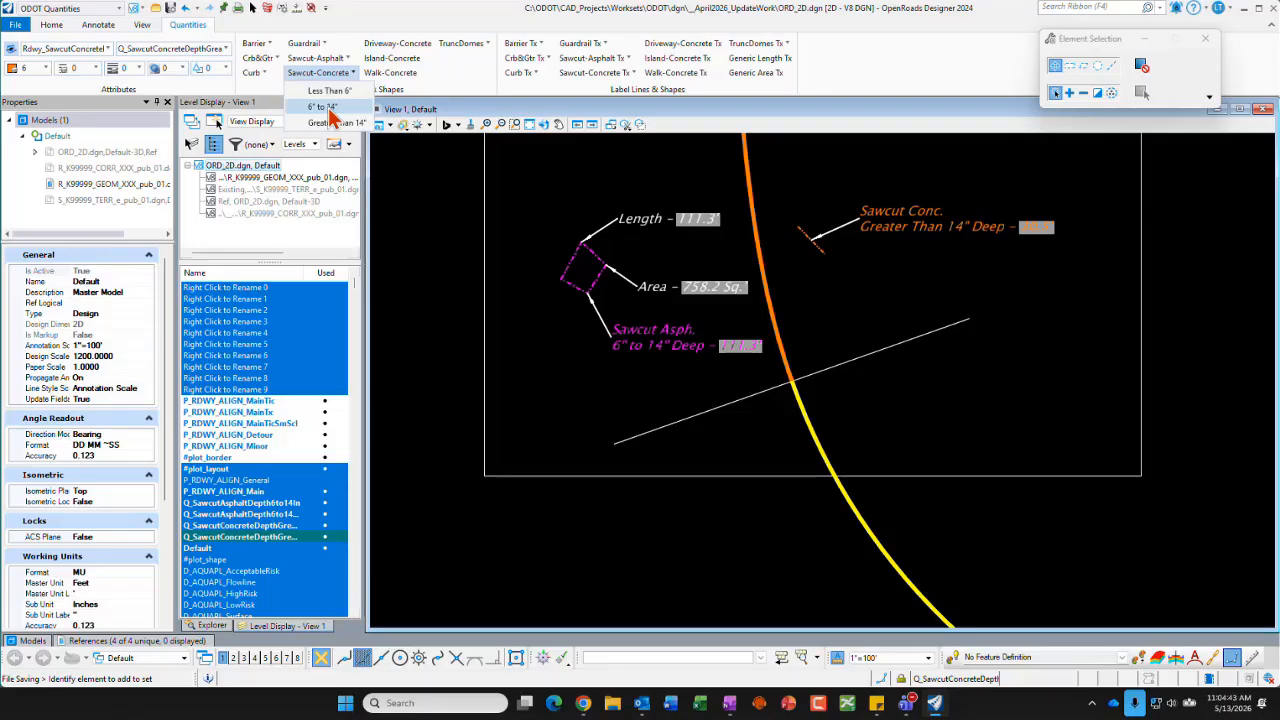
left_click(325, 107)
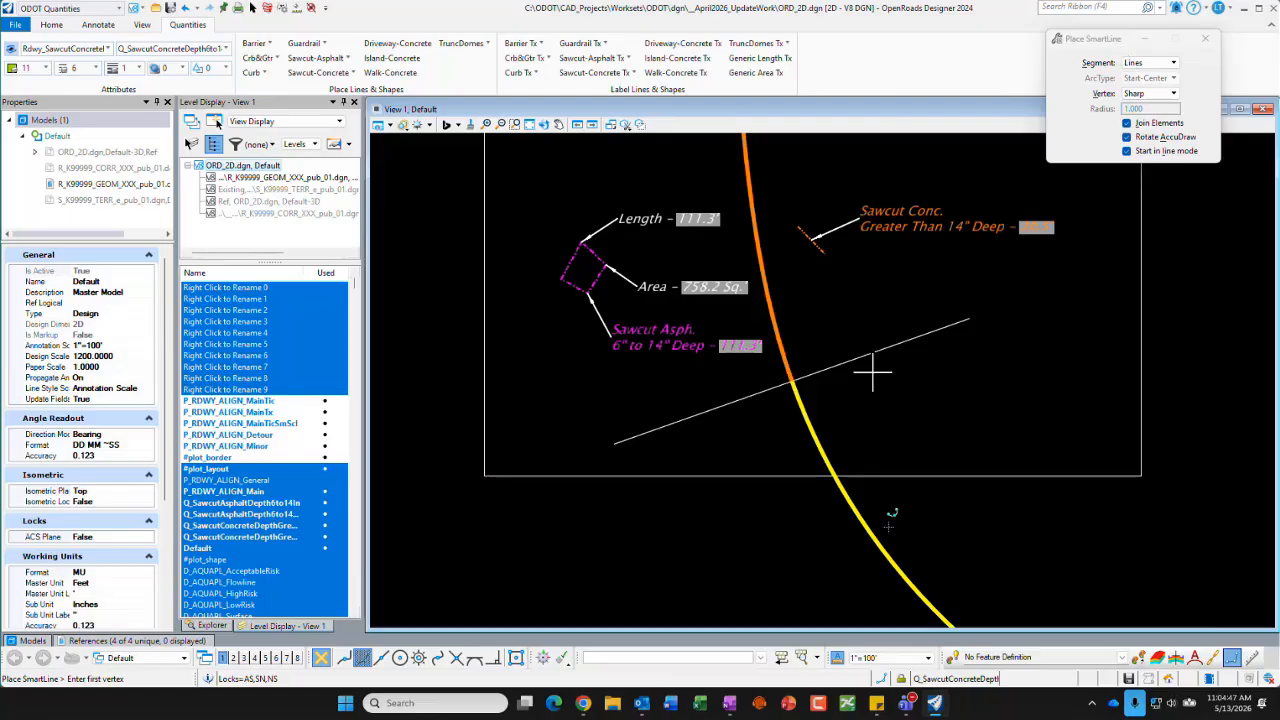
left_click(810, 330)
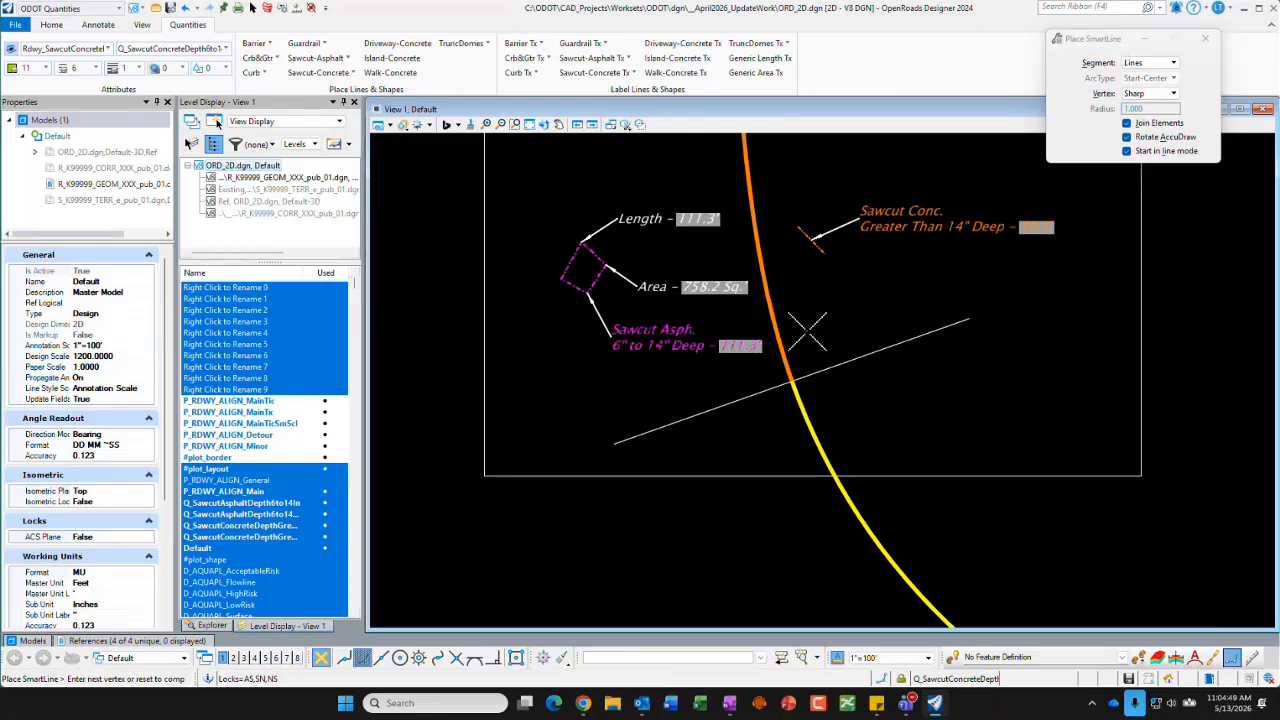
left_click(813, 315)
left_click(828, 311)
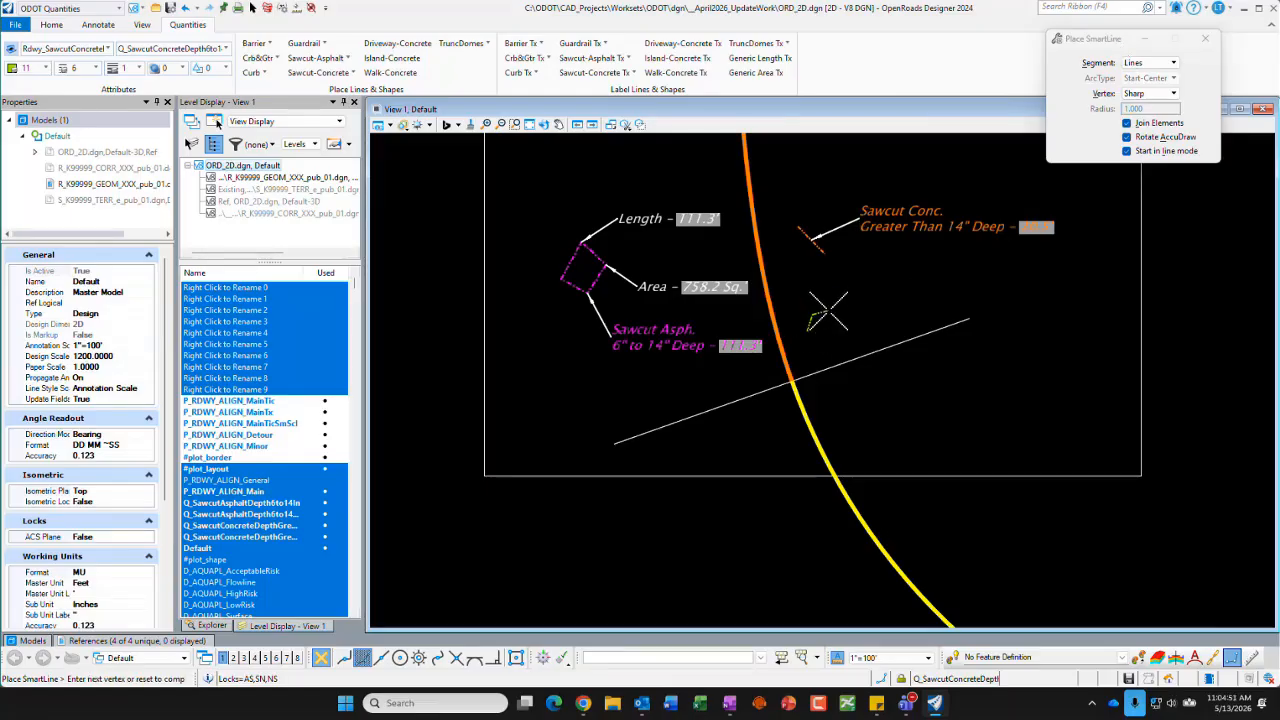
right_click(854, 420)
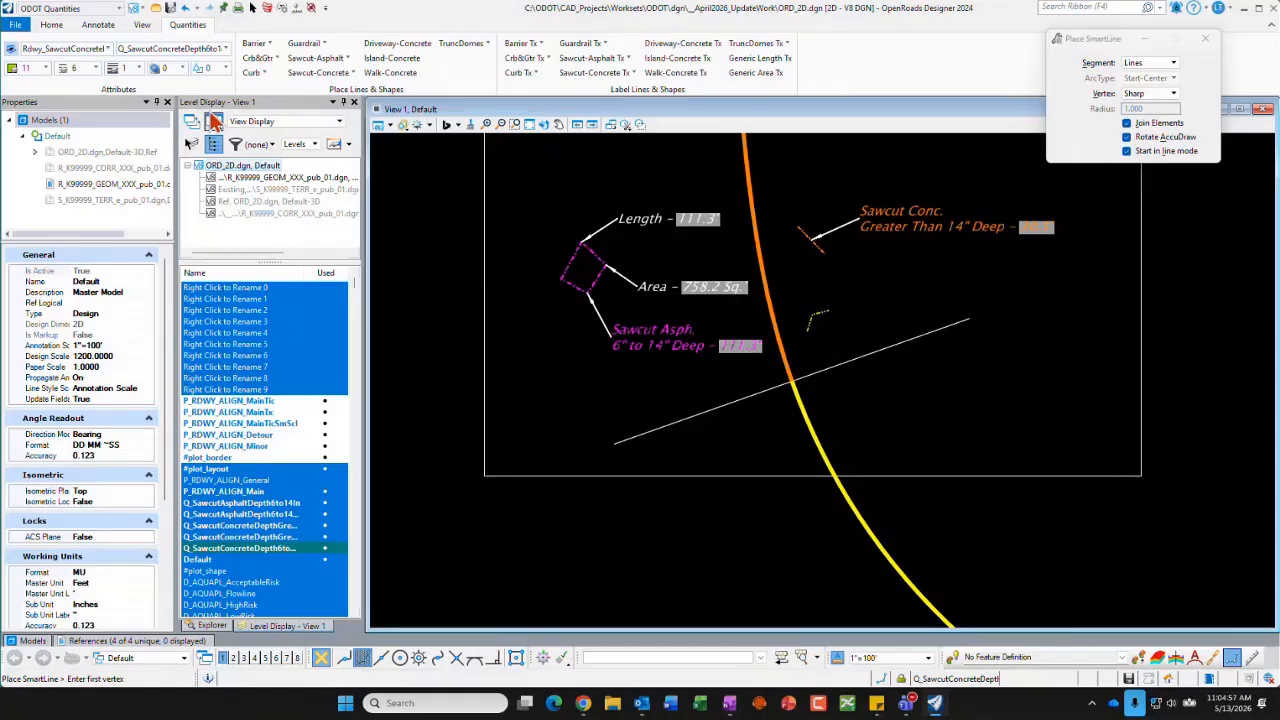
Step: Select the new concrete sawcut line, examine its level, color, line style and template properties, and deselect it
left_click(252, 7)
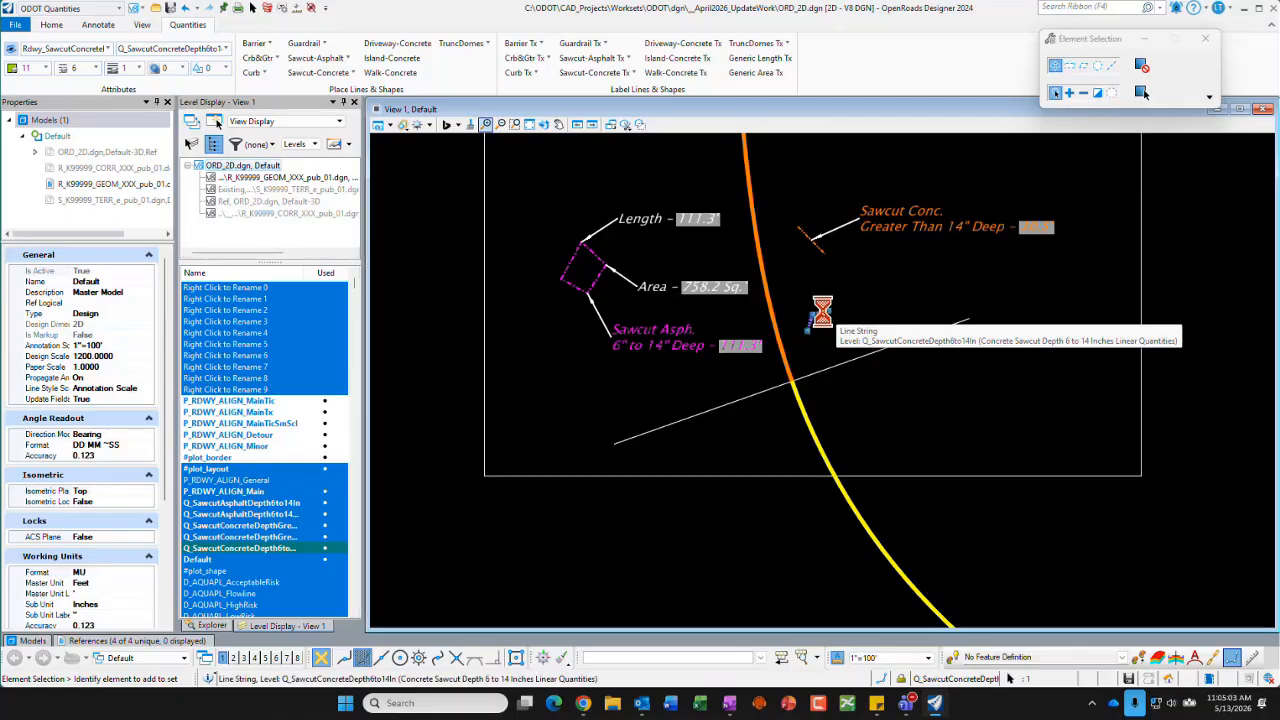
left_click(816, 316)
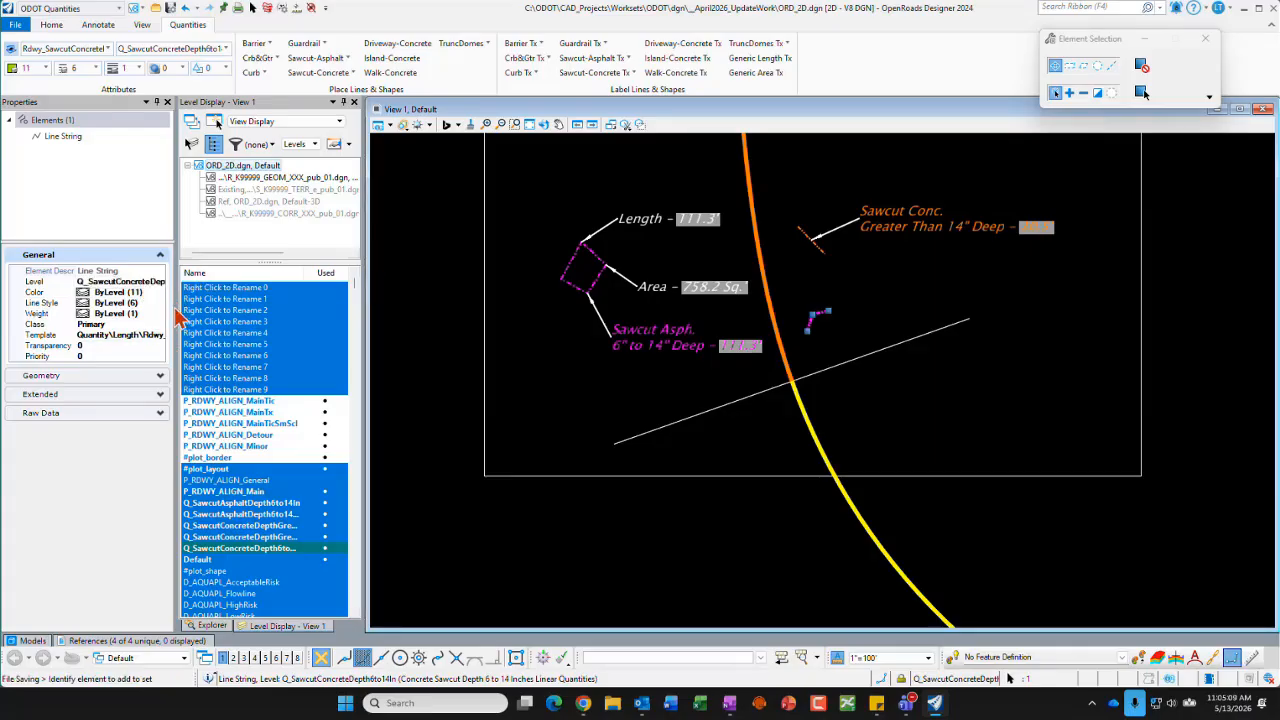
left_click_drag(174, 305, 214, 306)
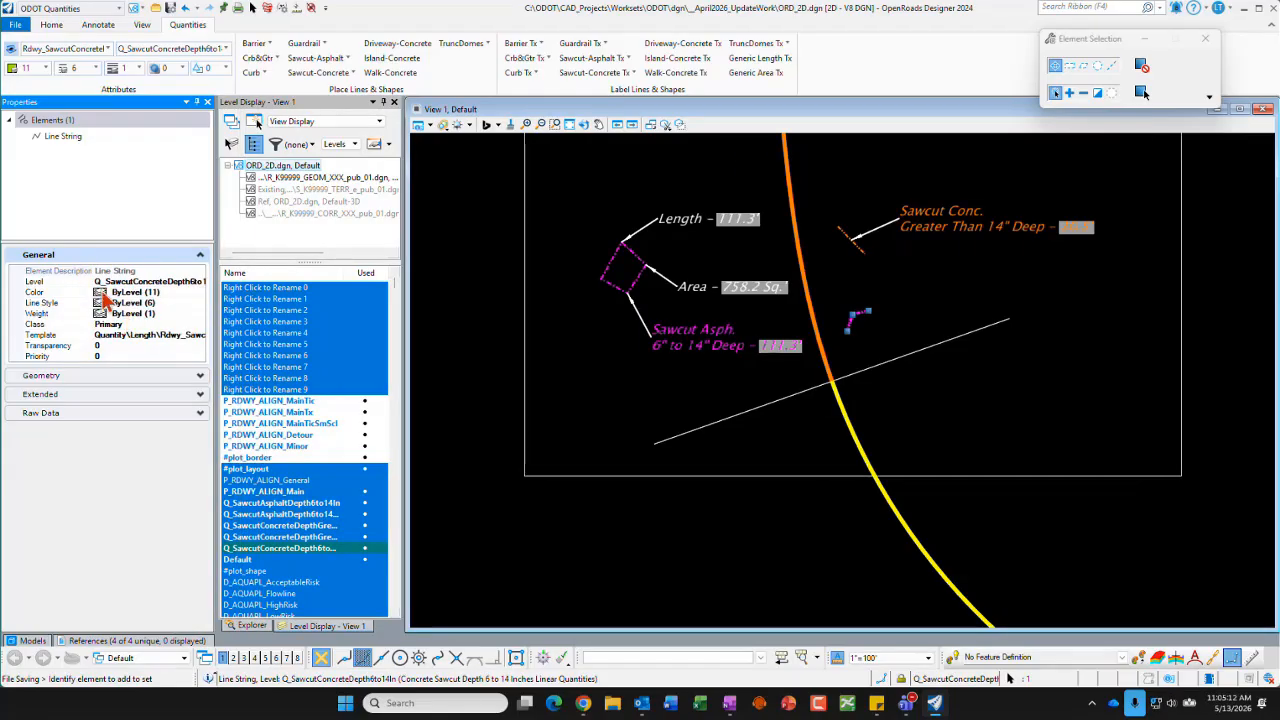
left_click_drag(101, 292, 72, 292)
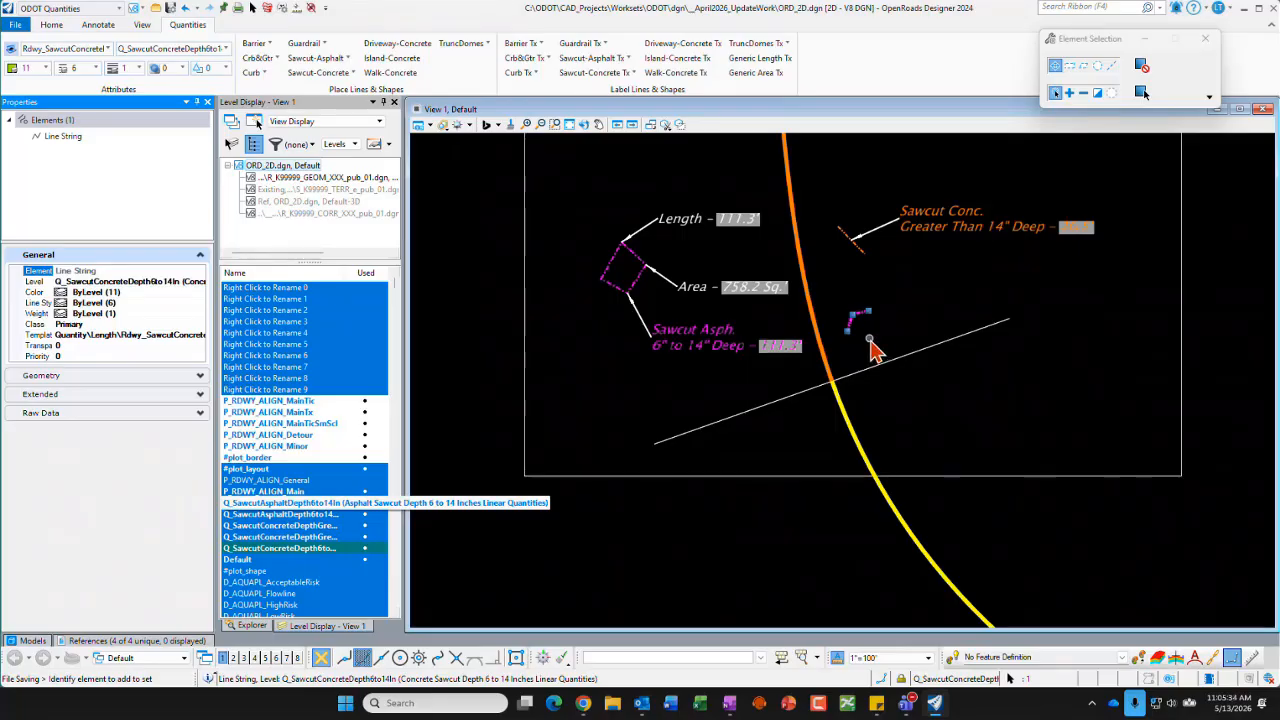
left_click(870, 345)
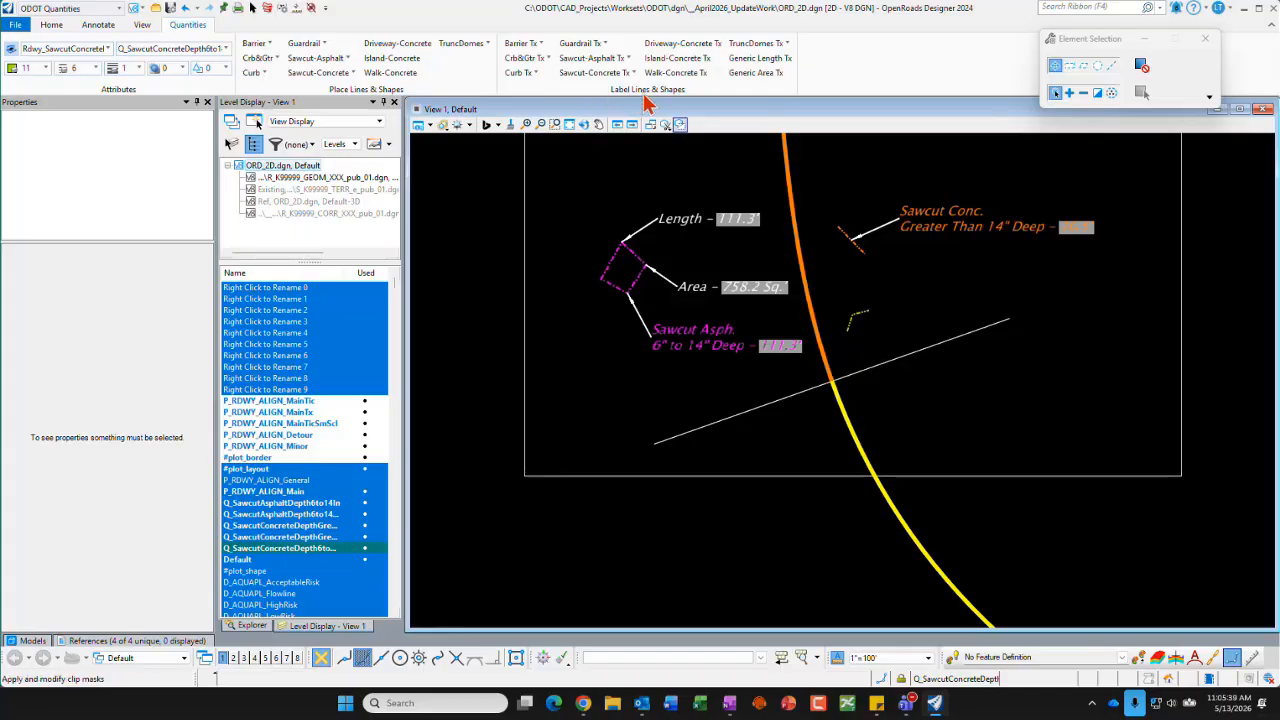
Step: Label the new concrete sawcut with the Sawcut-Concrete Tx 6" to 14" cell, arrow at its corner and text below the white line
left_click(595, 72)
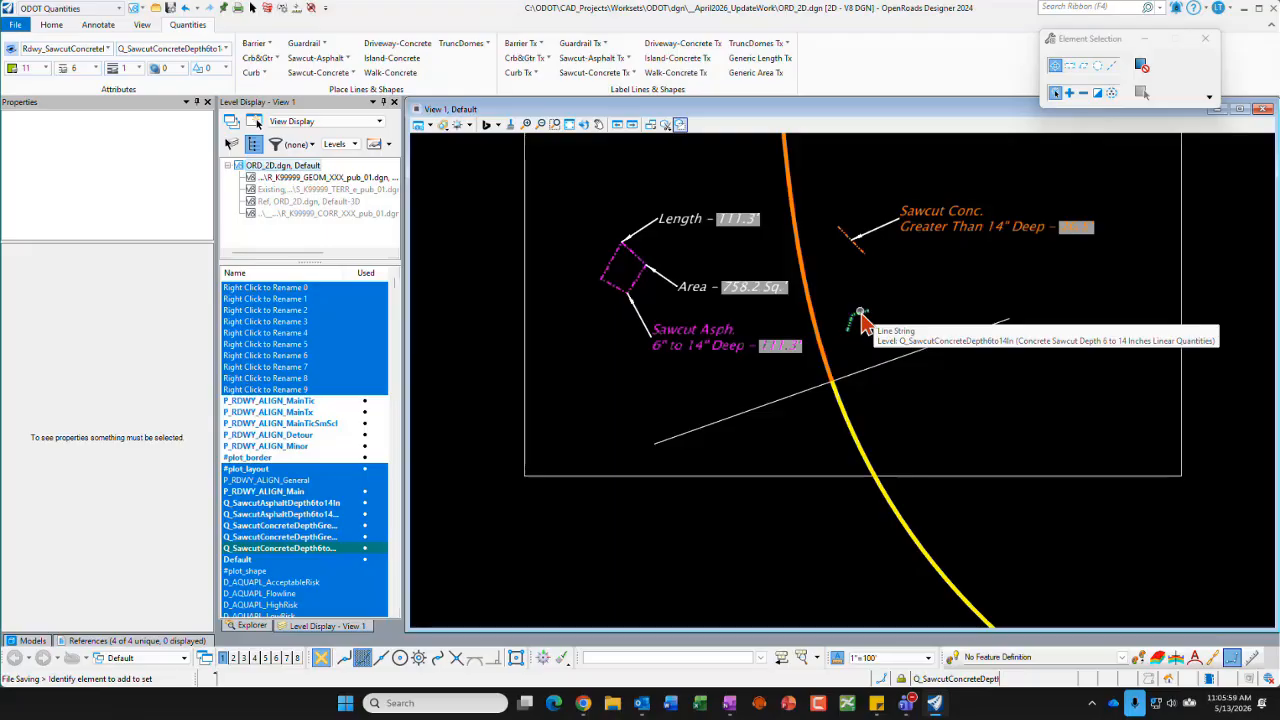
left_click(634, 74)
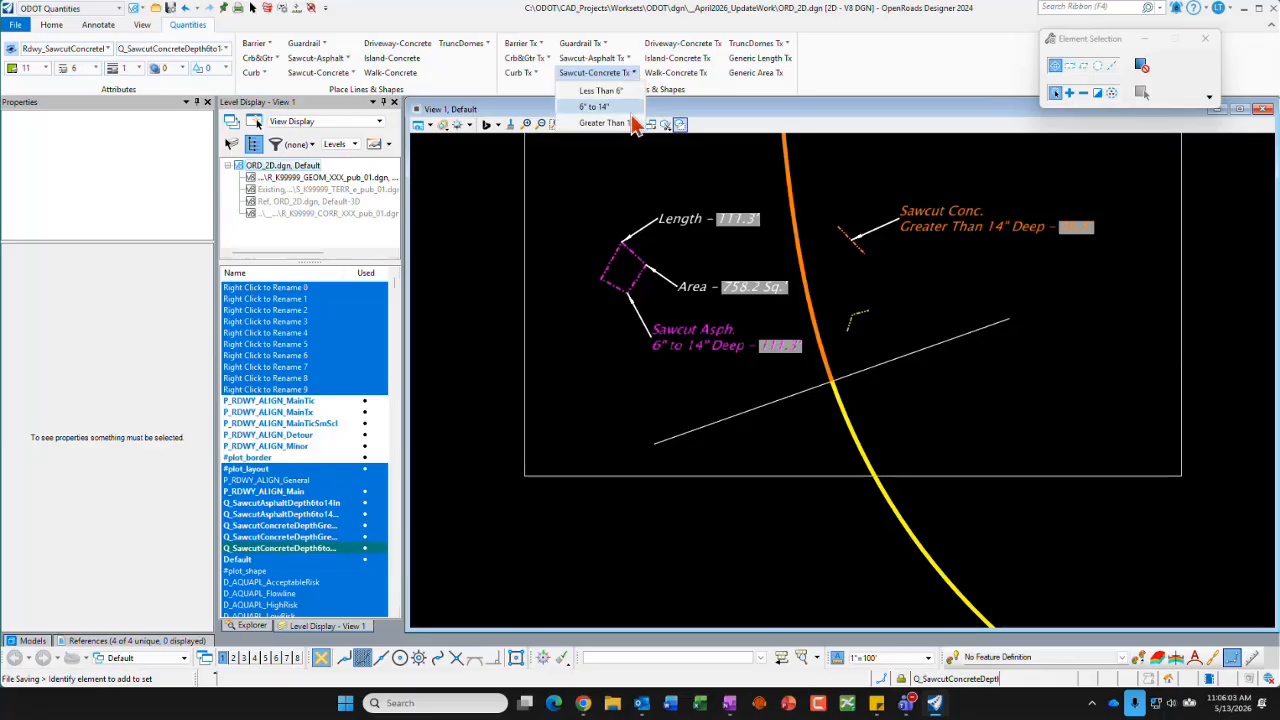
left_click(598, 107)
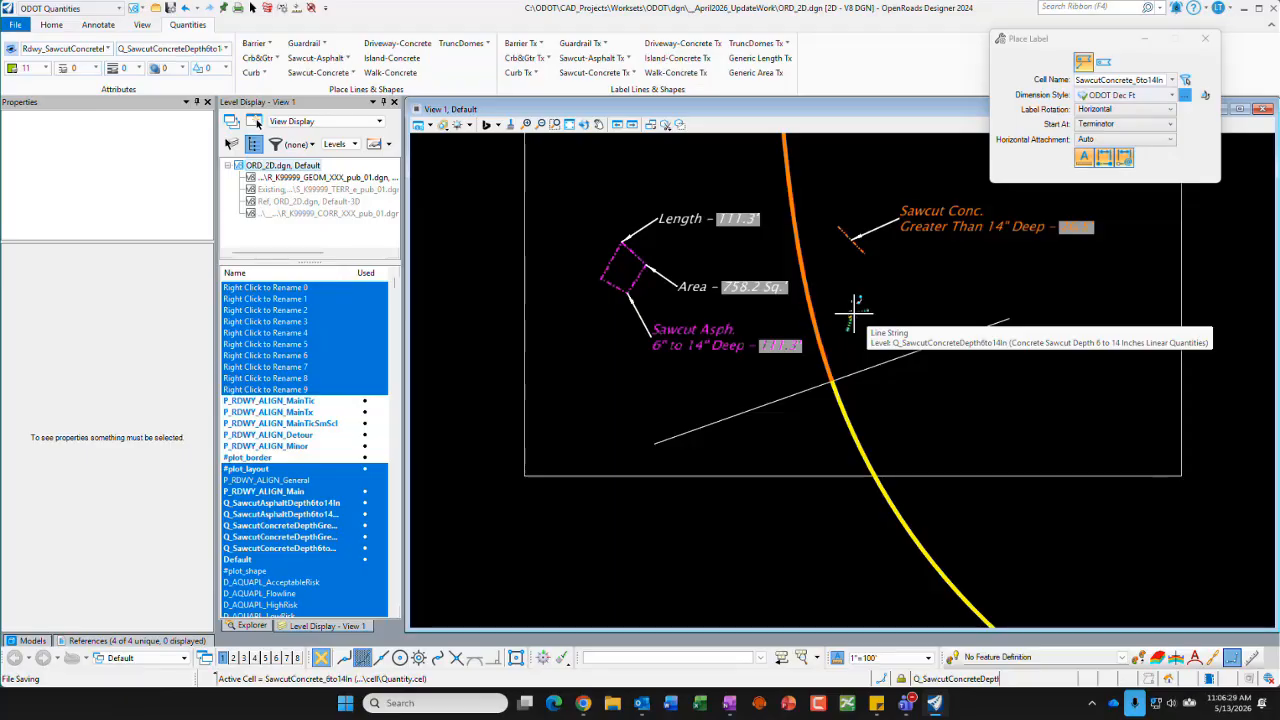
scroll(855, 318, "up", 6)
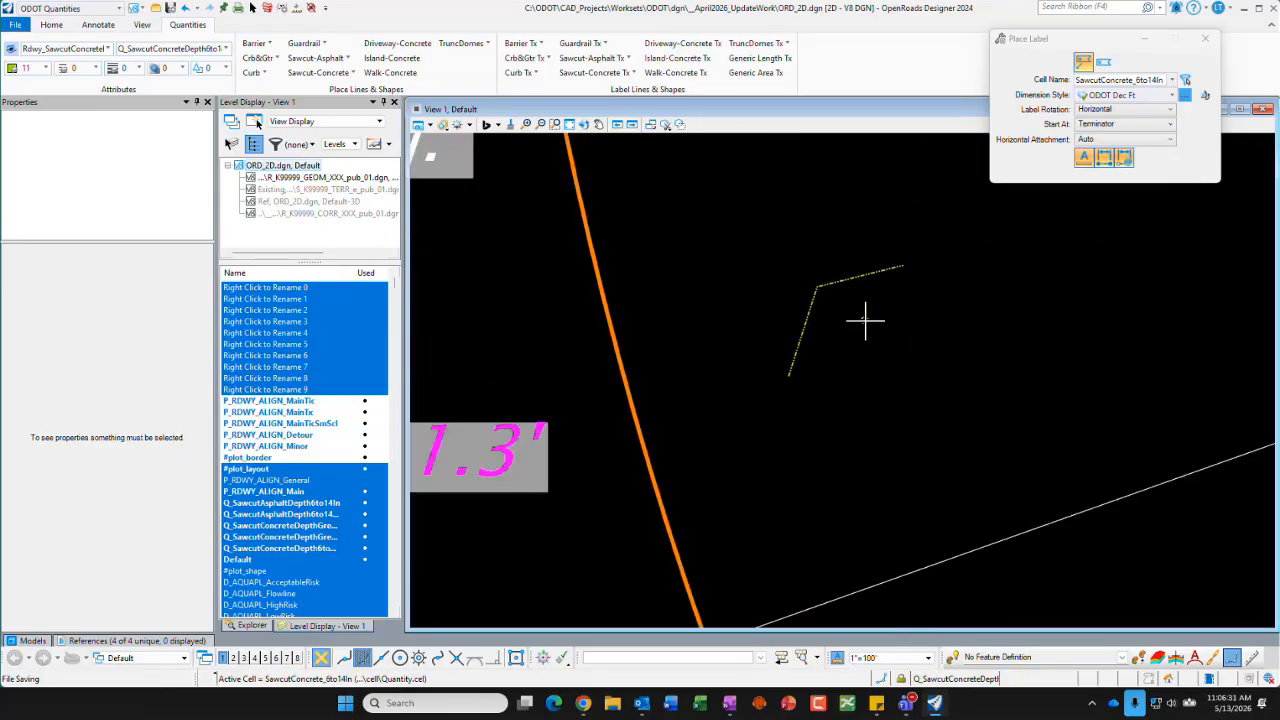
left_click(820, 287)
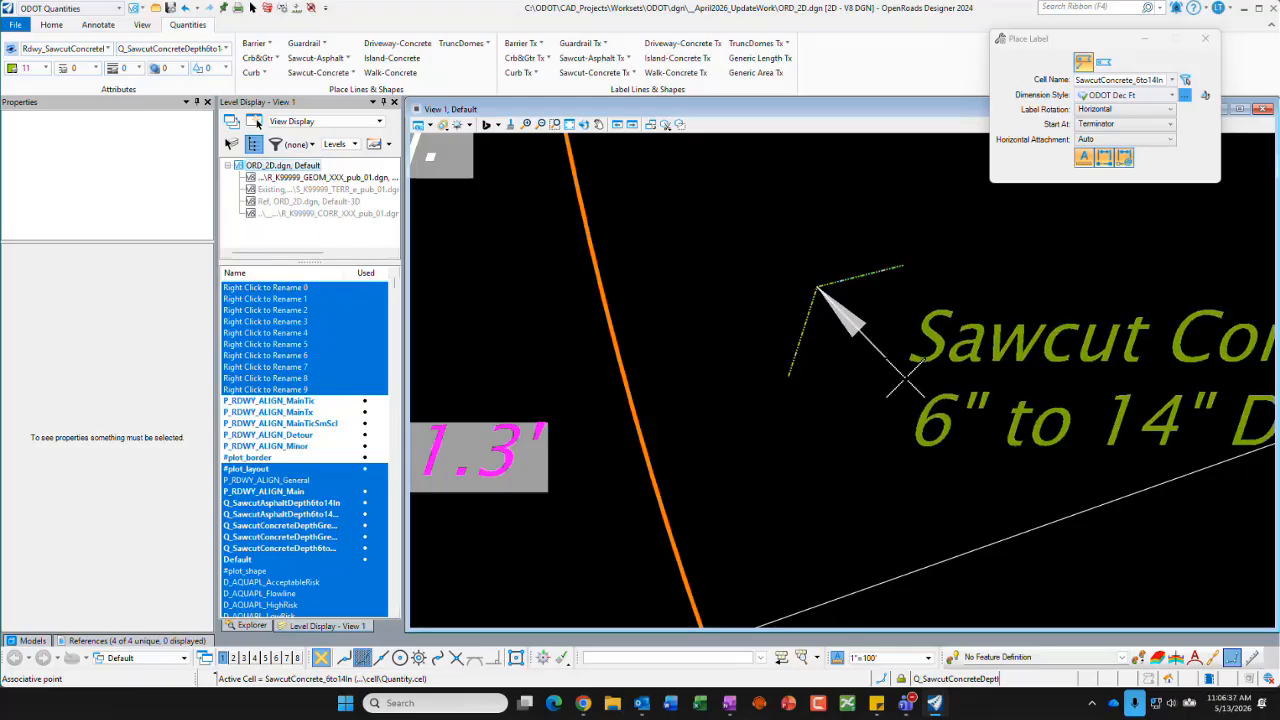
scroll(905, 380, "down", 3)
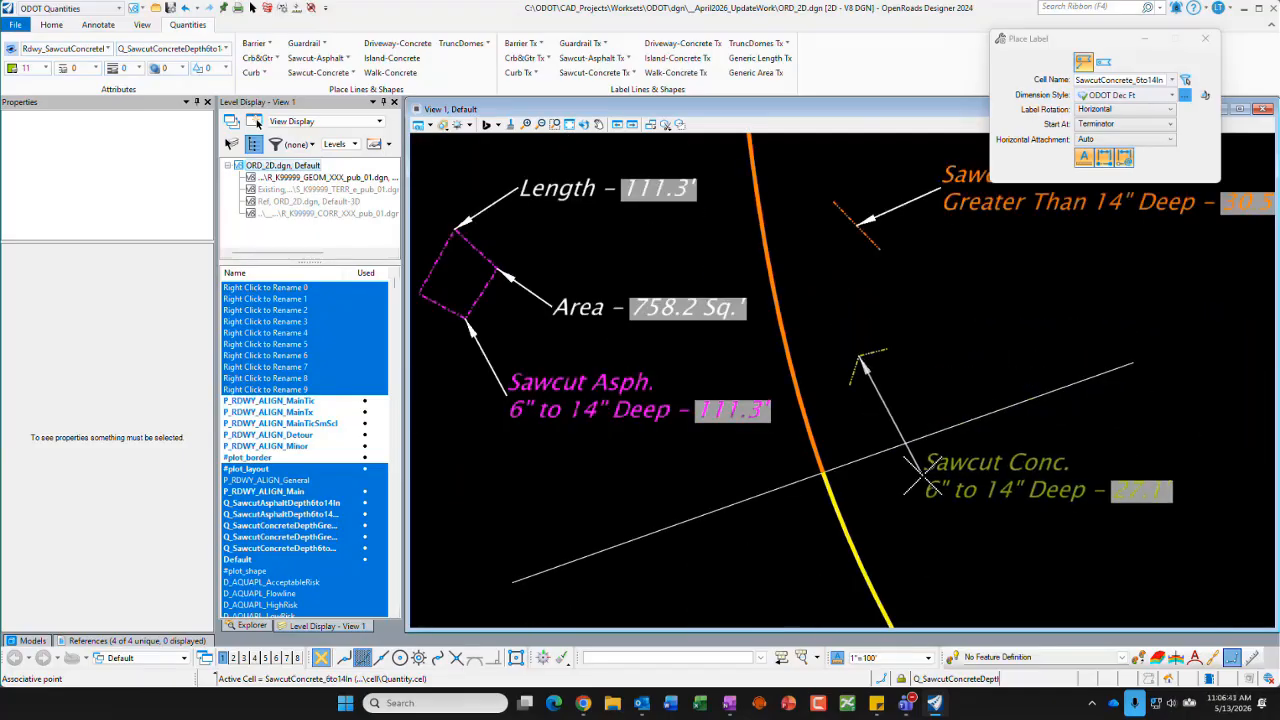
left_click(918, 475)
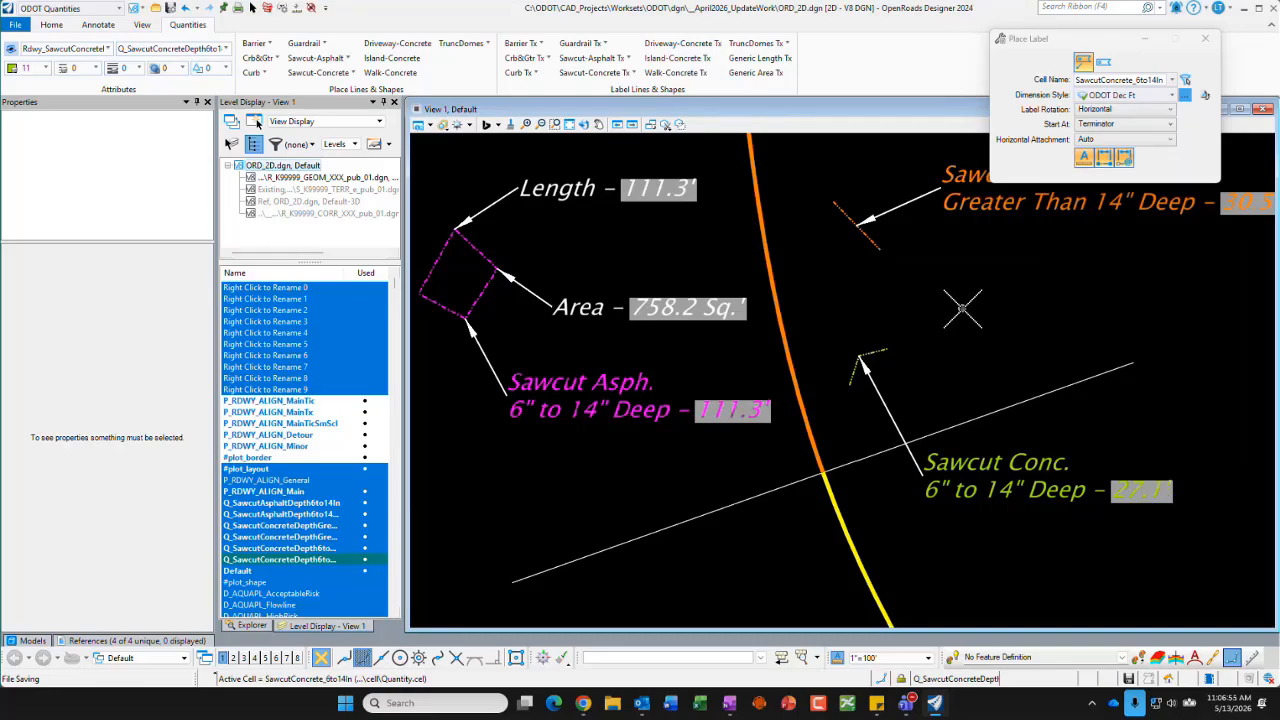
key("Escape")
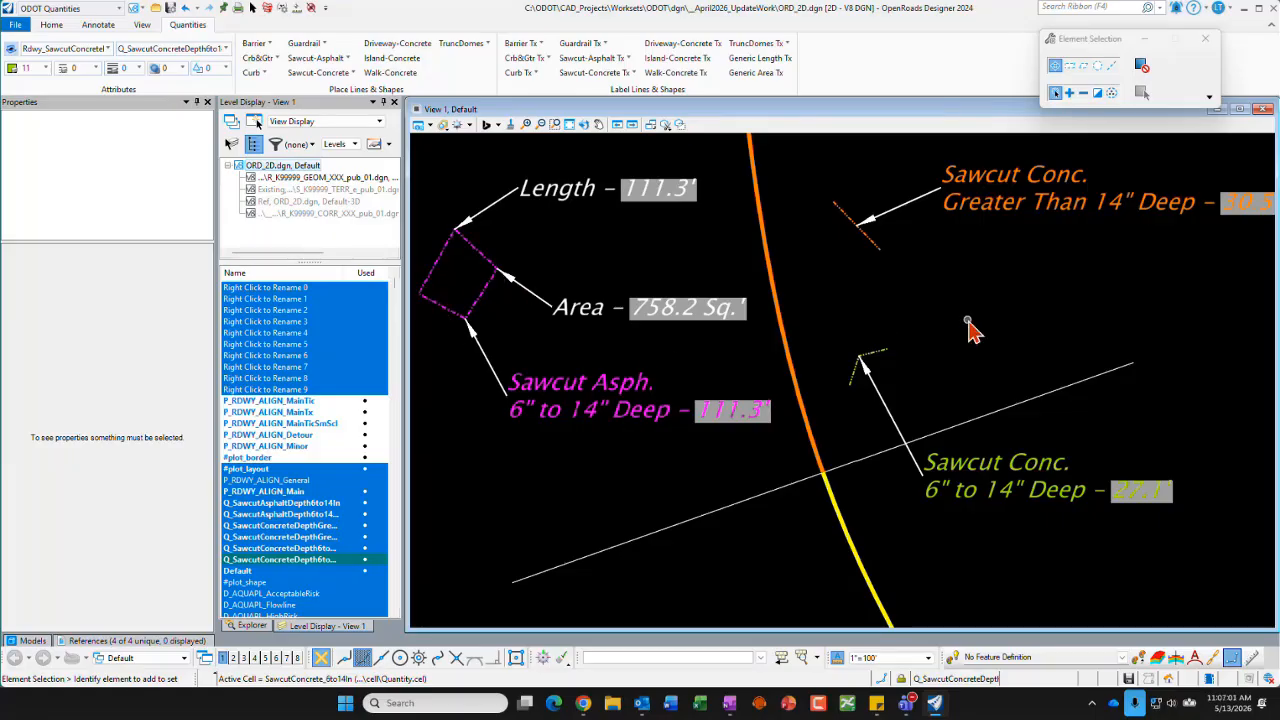
Step: Draw a closed triangular Sawcut-Asphalt shape of Greater Than 14" depth, perimeter about 87 ft, between the two concrete sawcuts and slightly right of them
left_click(349, 60)
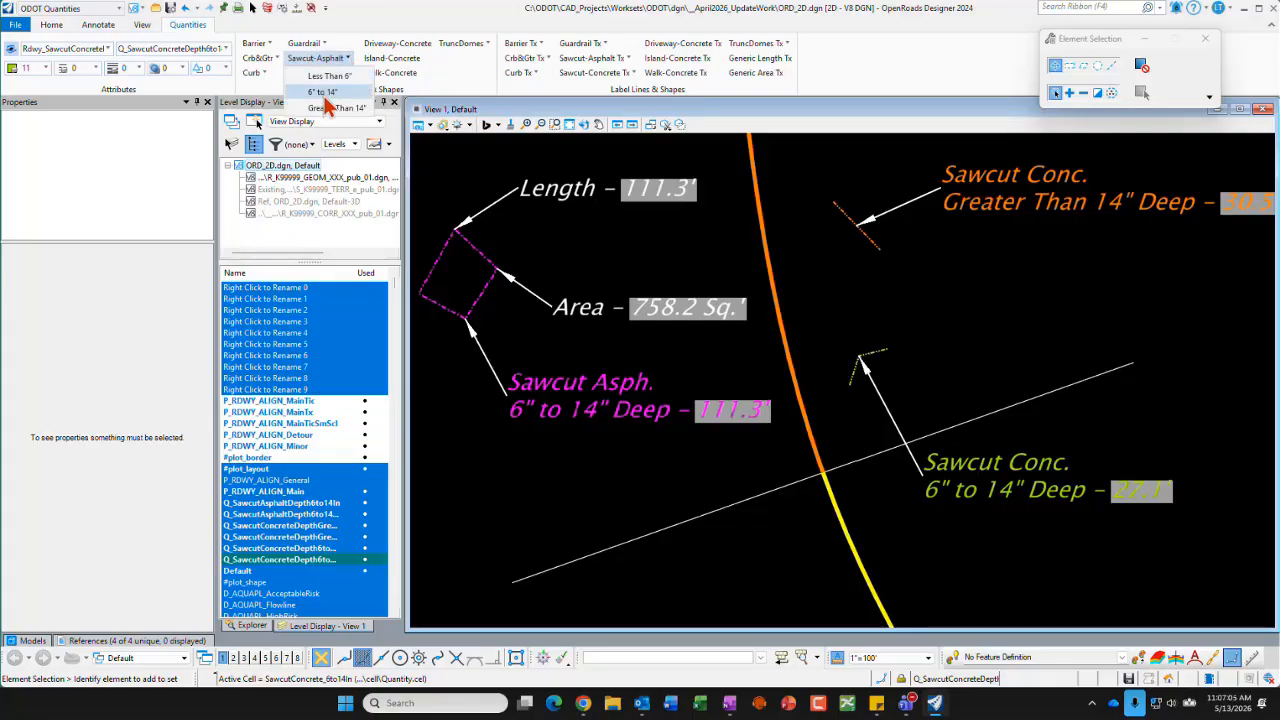
left_click(330, 108)
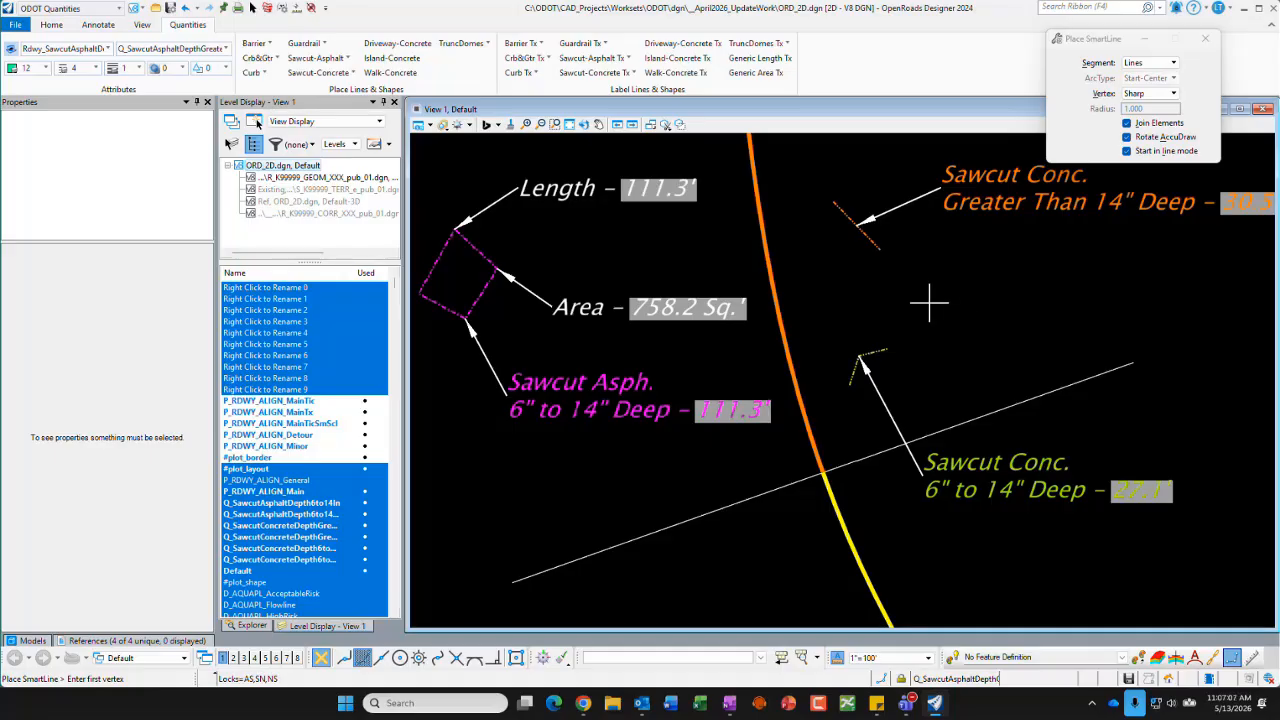
left_click(929, 292)
left_click(972, 257)
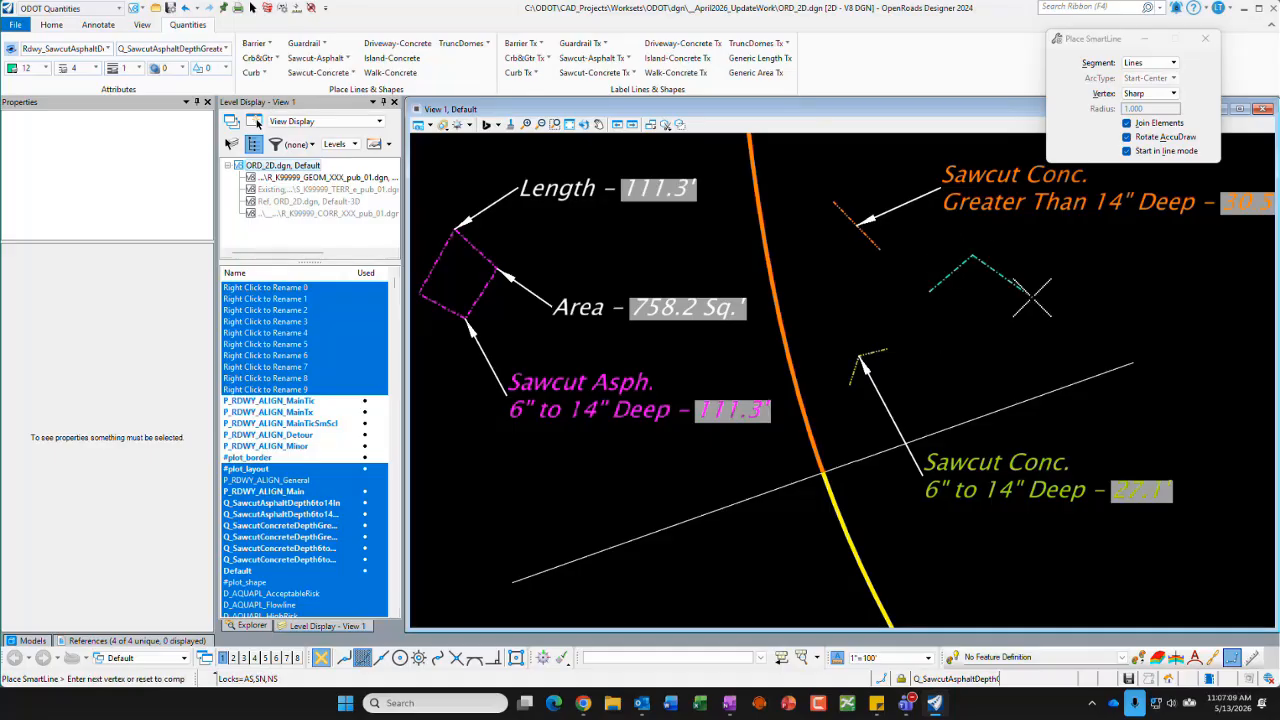
left_click(1008, 296)
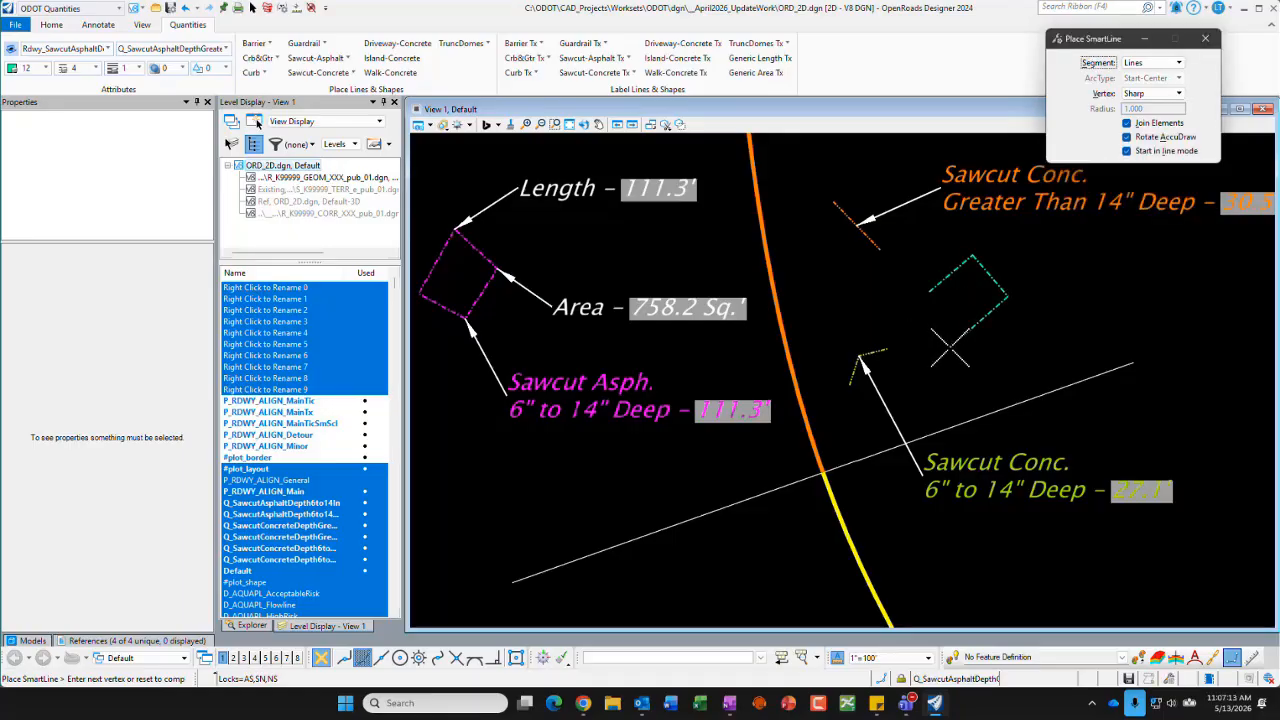
left_click(930, 291)
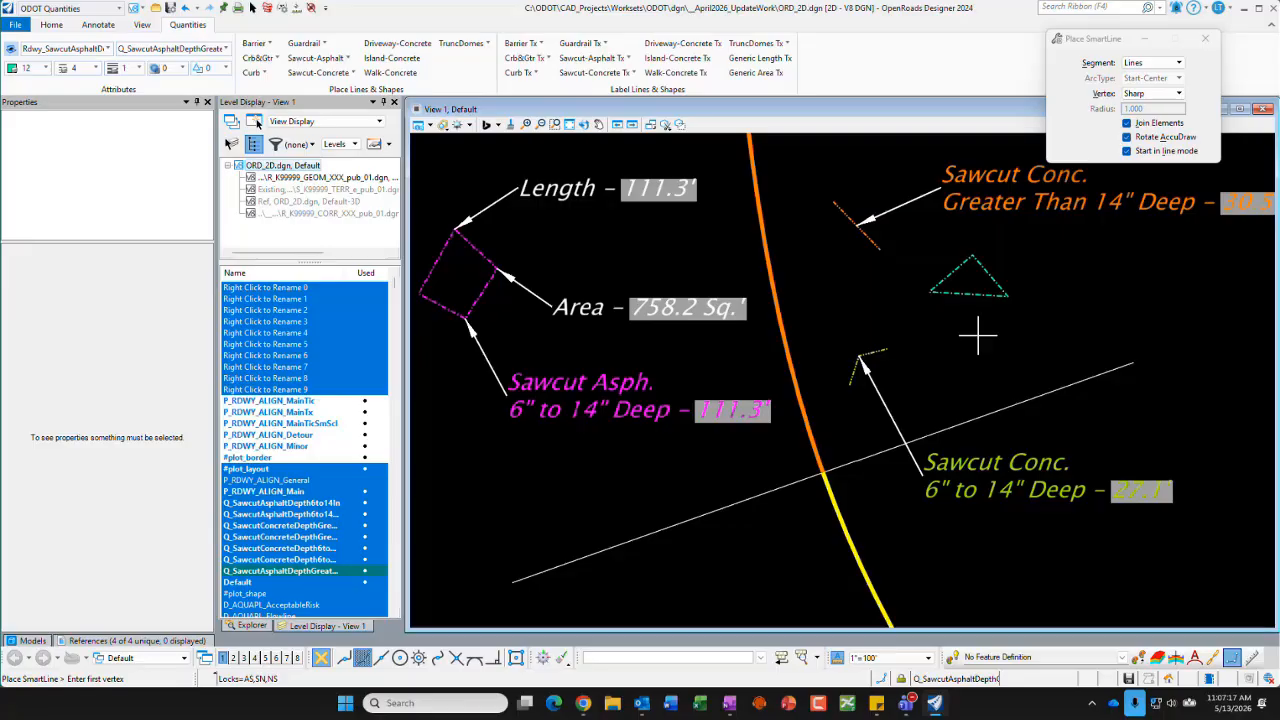
Step: Select the new triangular asphalt sawcut, examine its level, color, line style and template properties, and deselect it
left_click(252, 8)
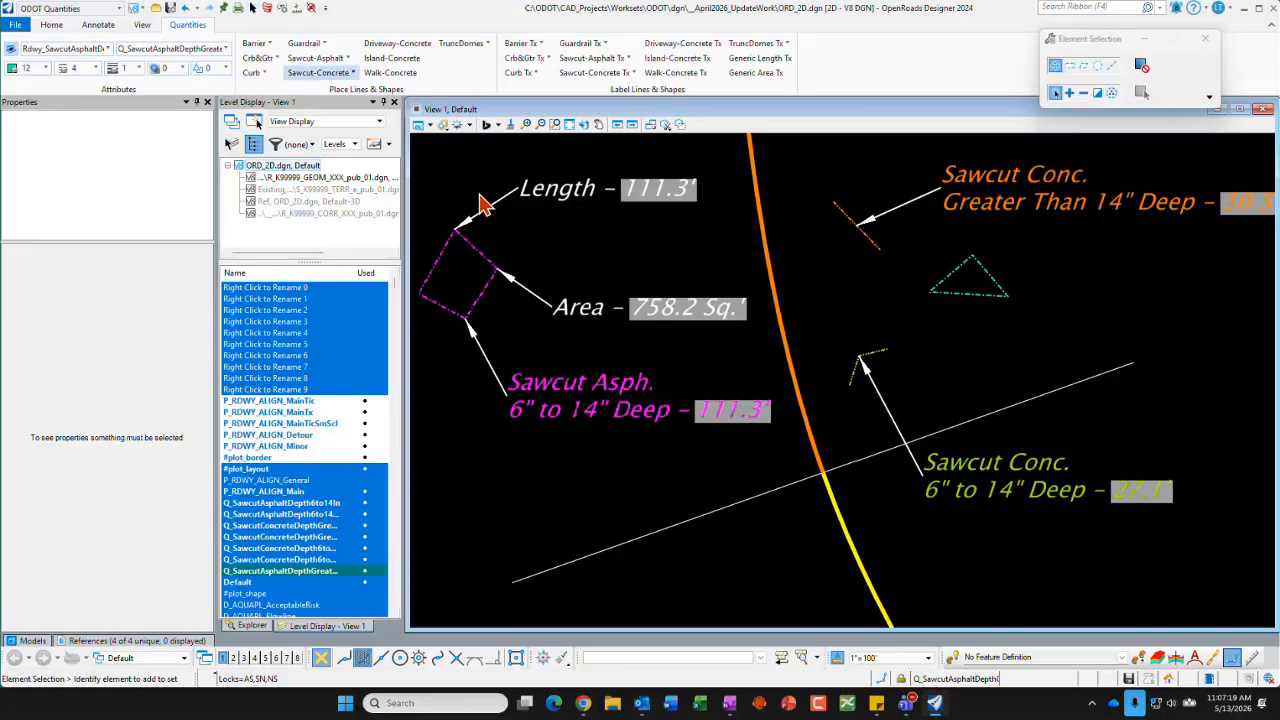
left_click(957, 282)
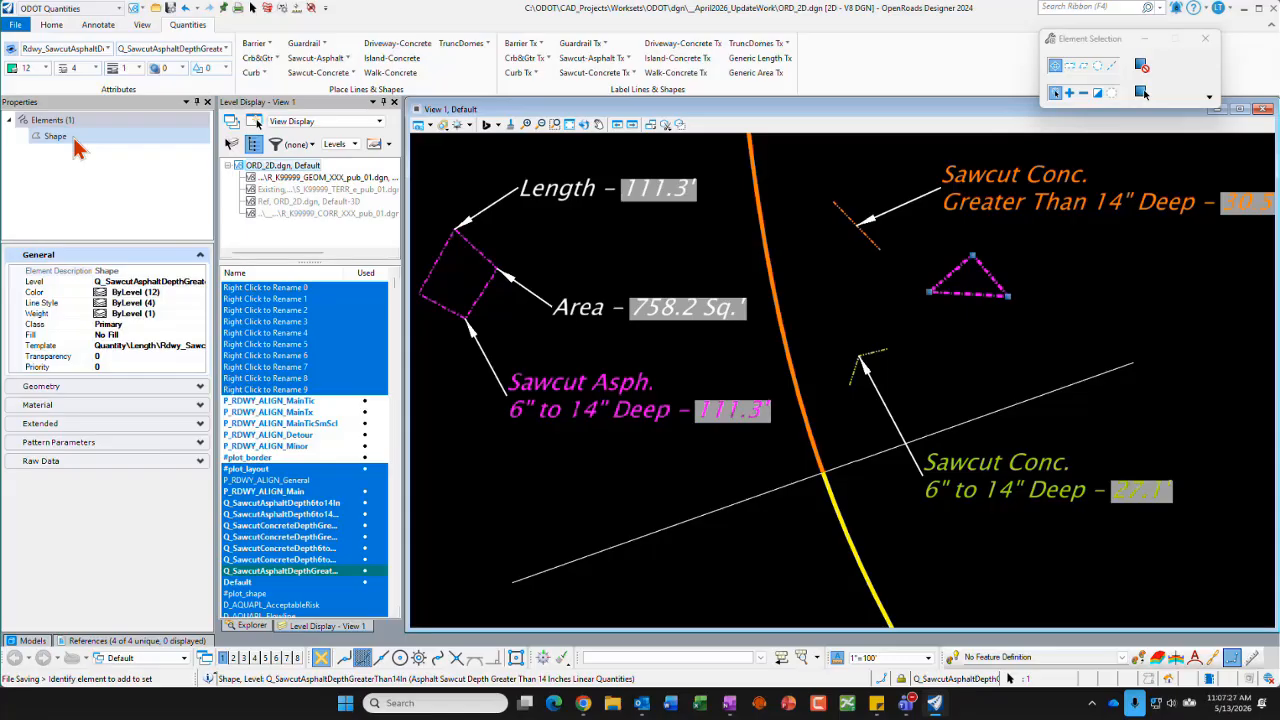
left_click(918, 255)
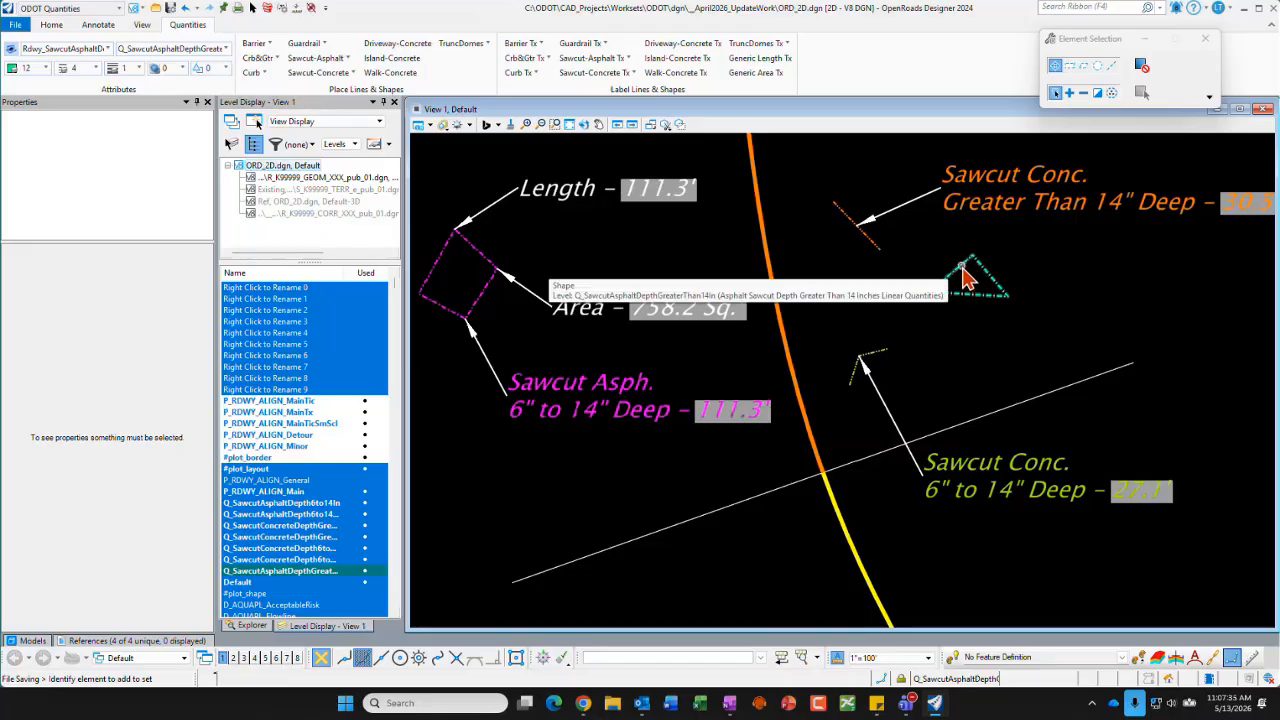
Step: Label the triangular asphalt sawcut with the Sawcut-Asphalt Tx Greater Than 14" cell, arrow at its lower-right corner and text to the right
left_click(626, 60)
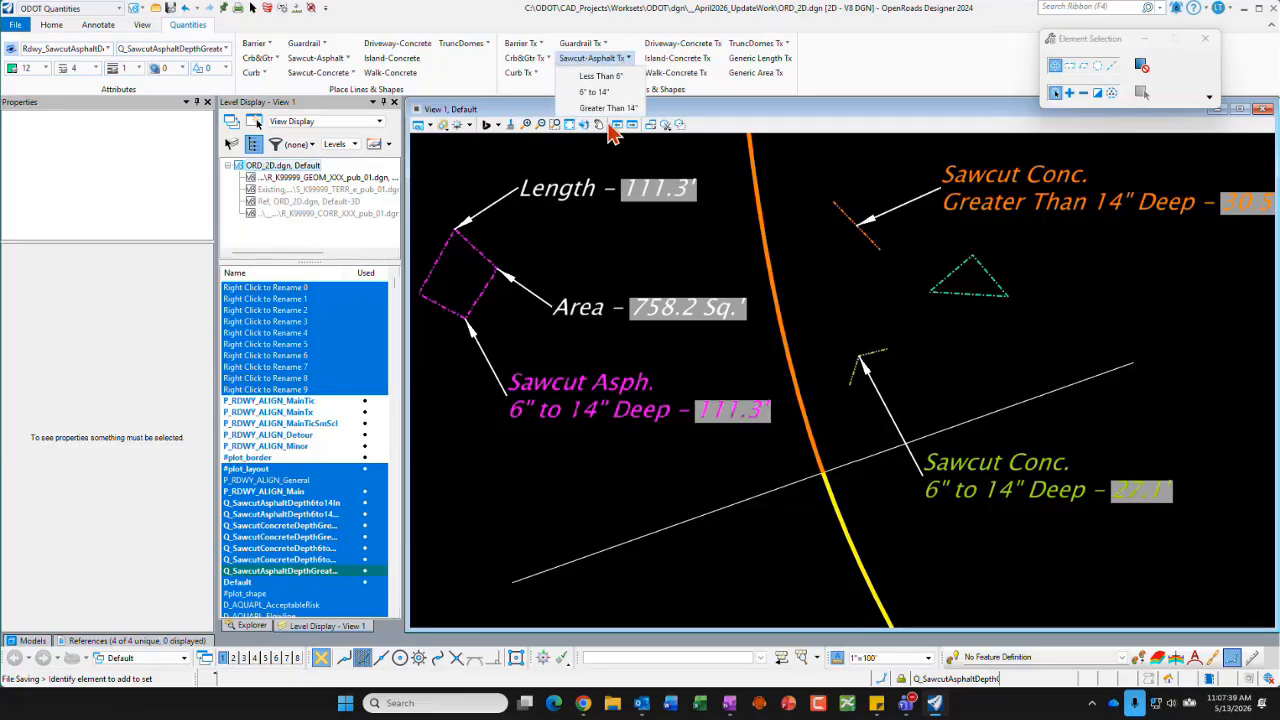
left_click(609, 107)
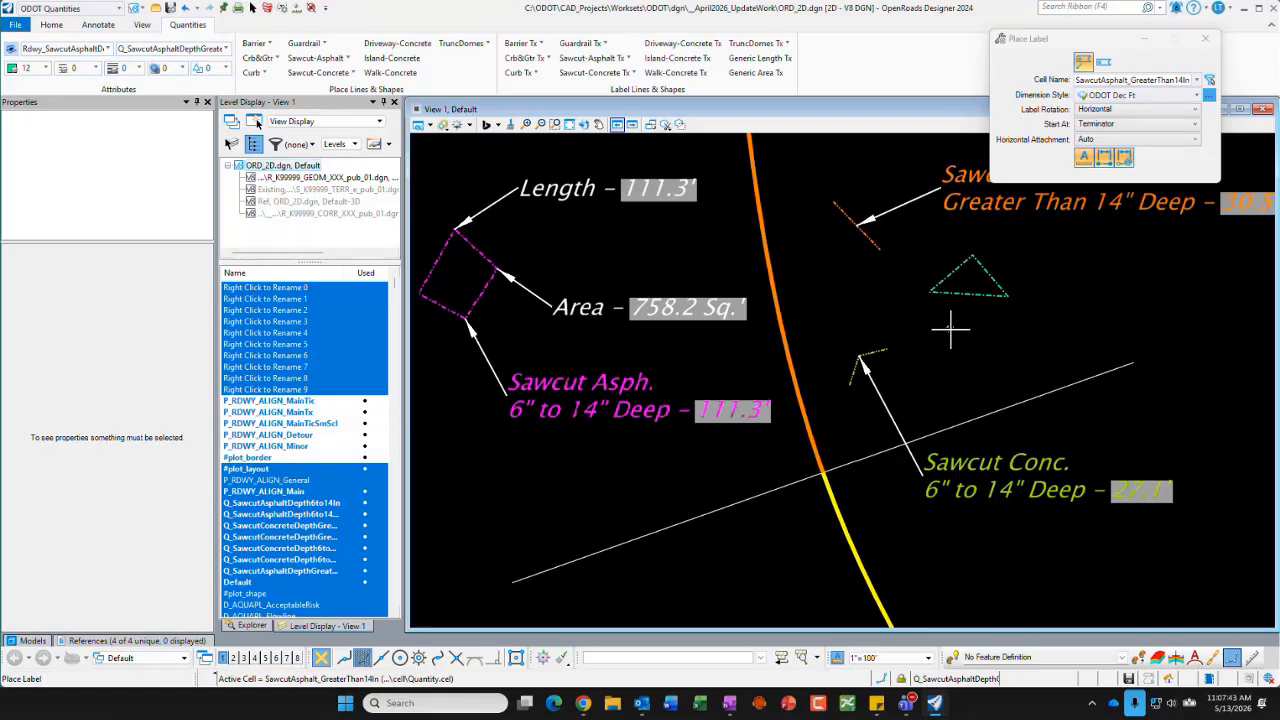
left_click(1007, 295)
scroll(945, 335, "down", 5)
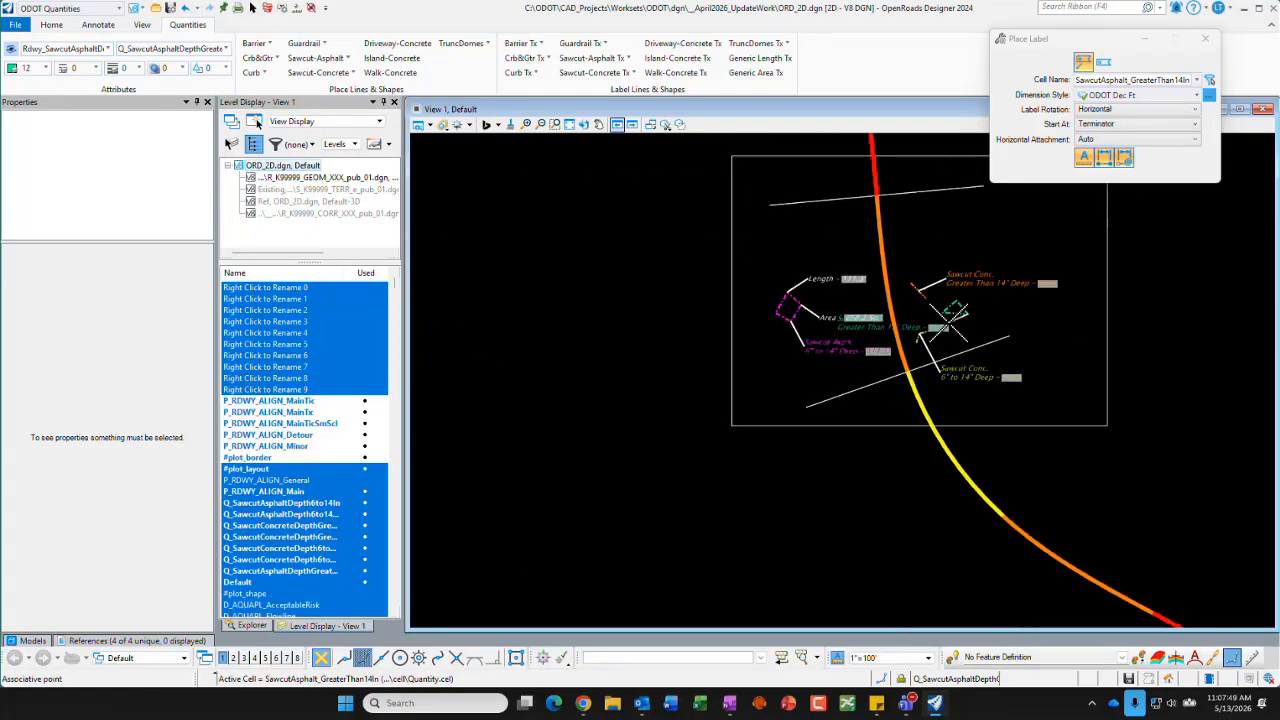
scroll(975, 318, "up", 3)
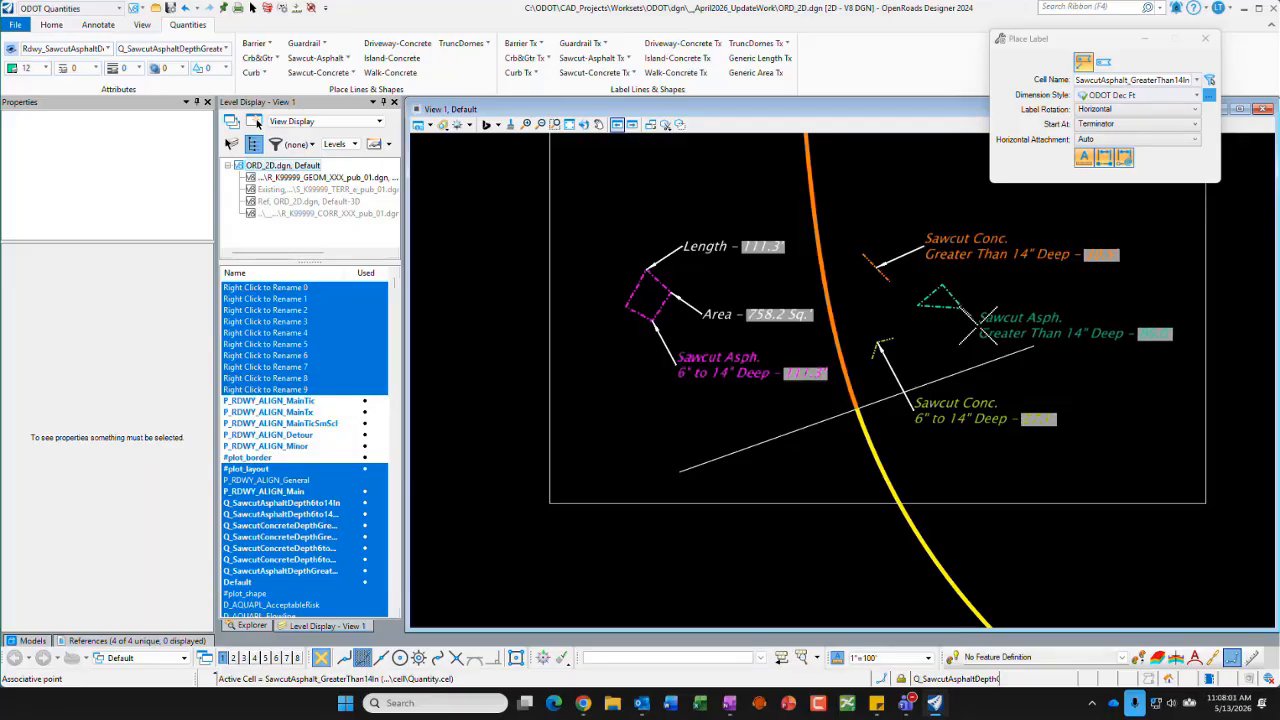
left_click(978, 324)
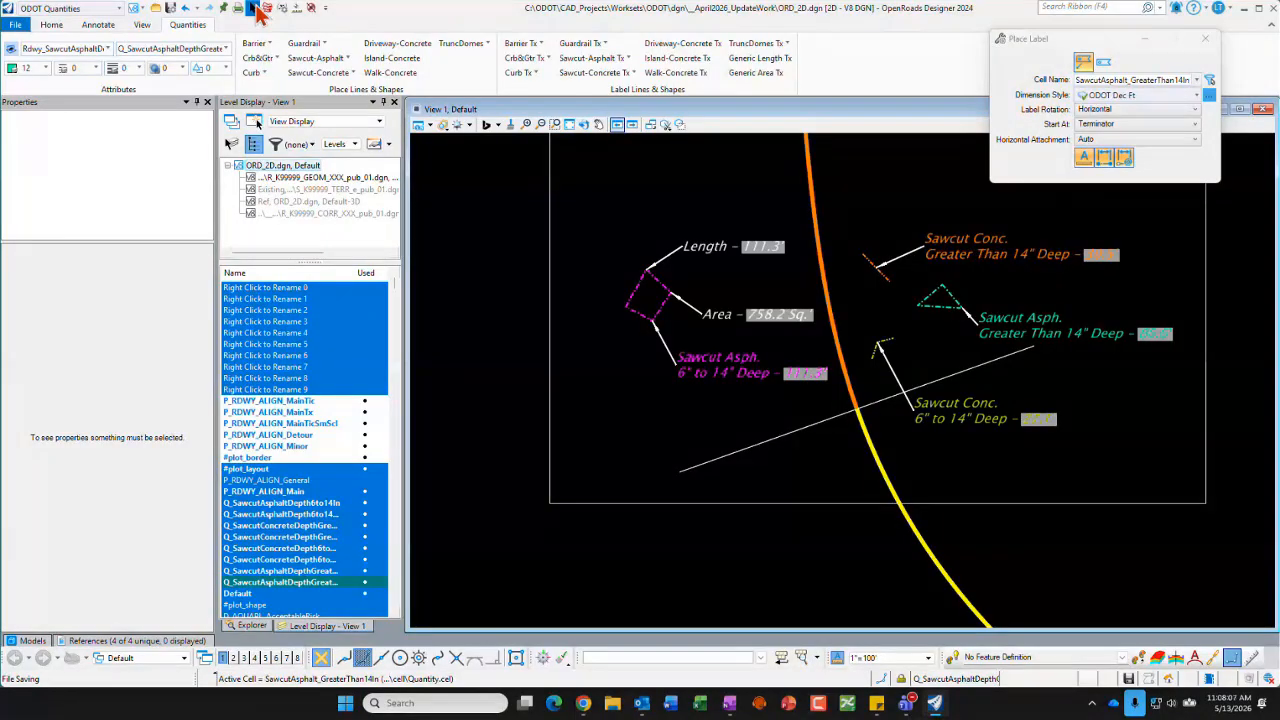
left_click(256, 8)
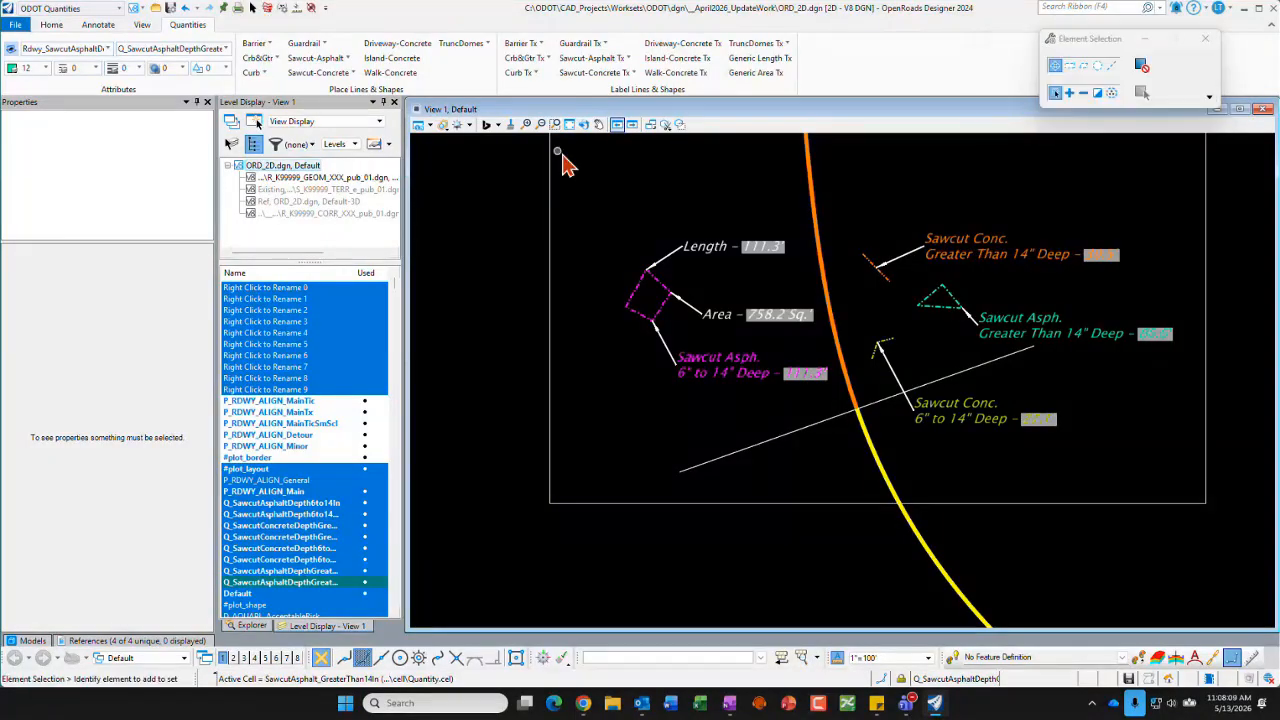
Step: Add a Generic Length Tx label at the triangle's top corner and a Generic Area Tx label below the triangle with text toward the left
left_click(786, 60)
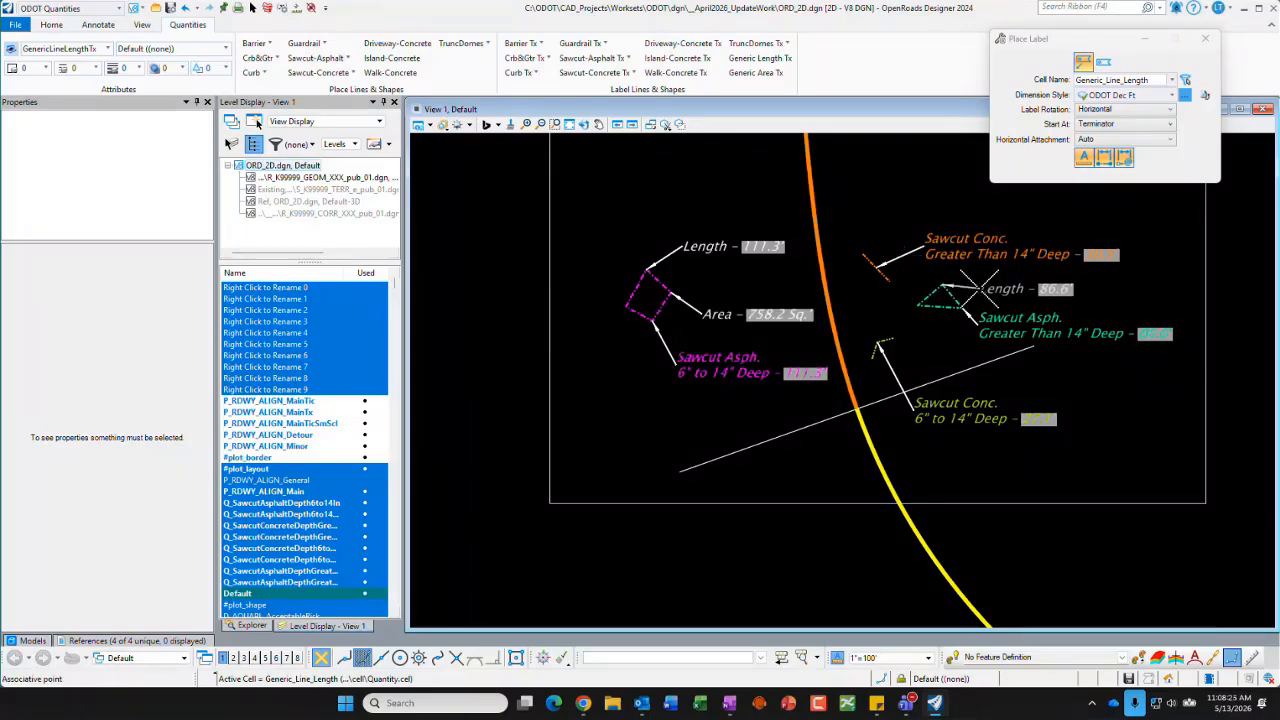
left_click(982, 290)
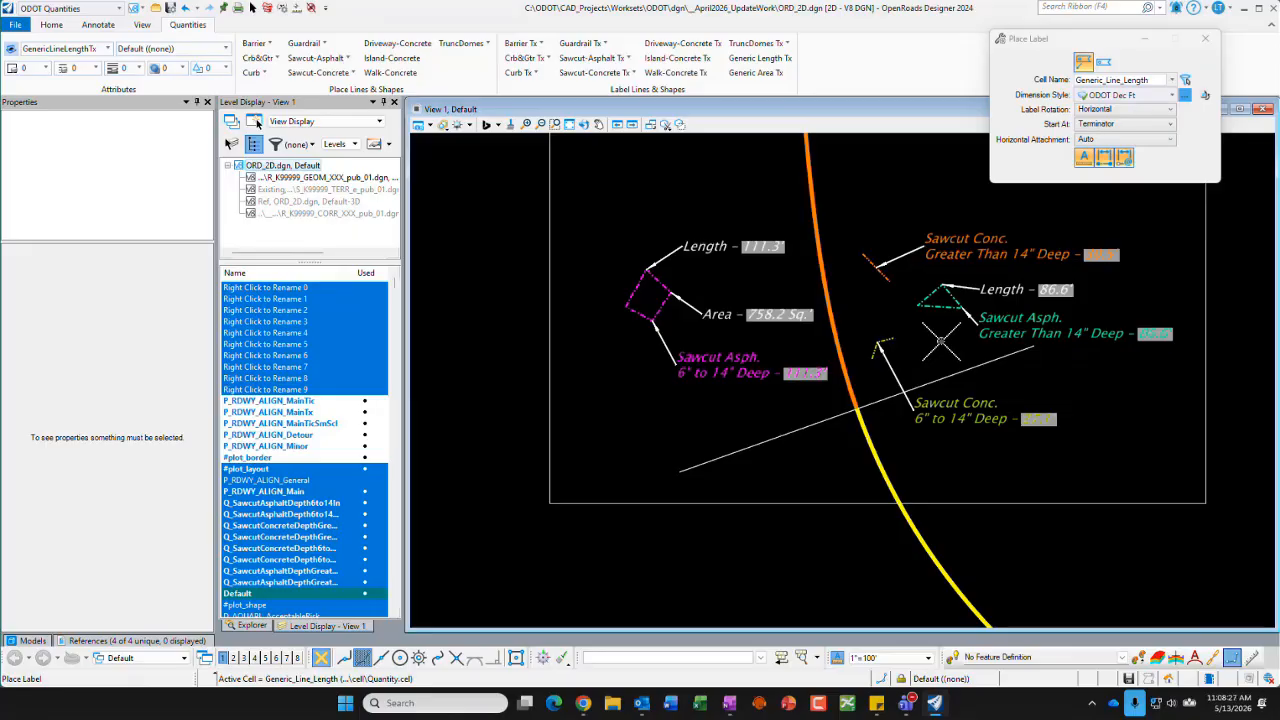
left_click(768, 73)
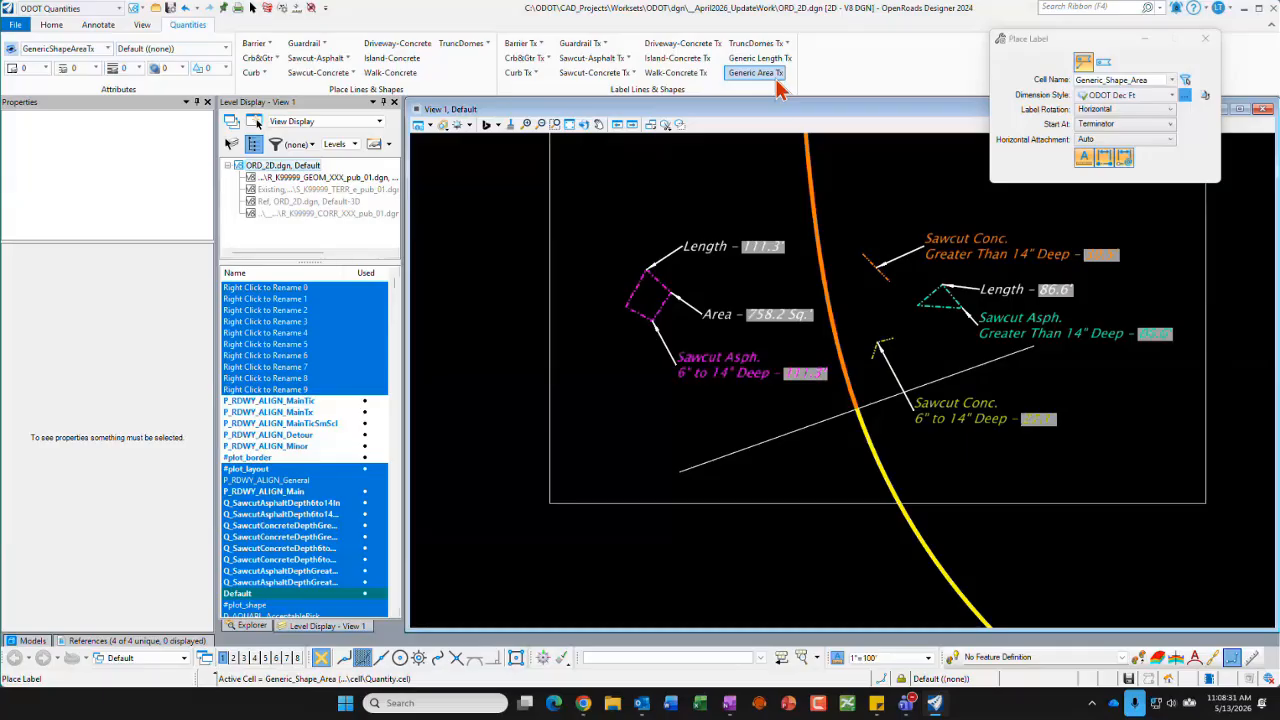
left_click(921, 294)
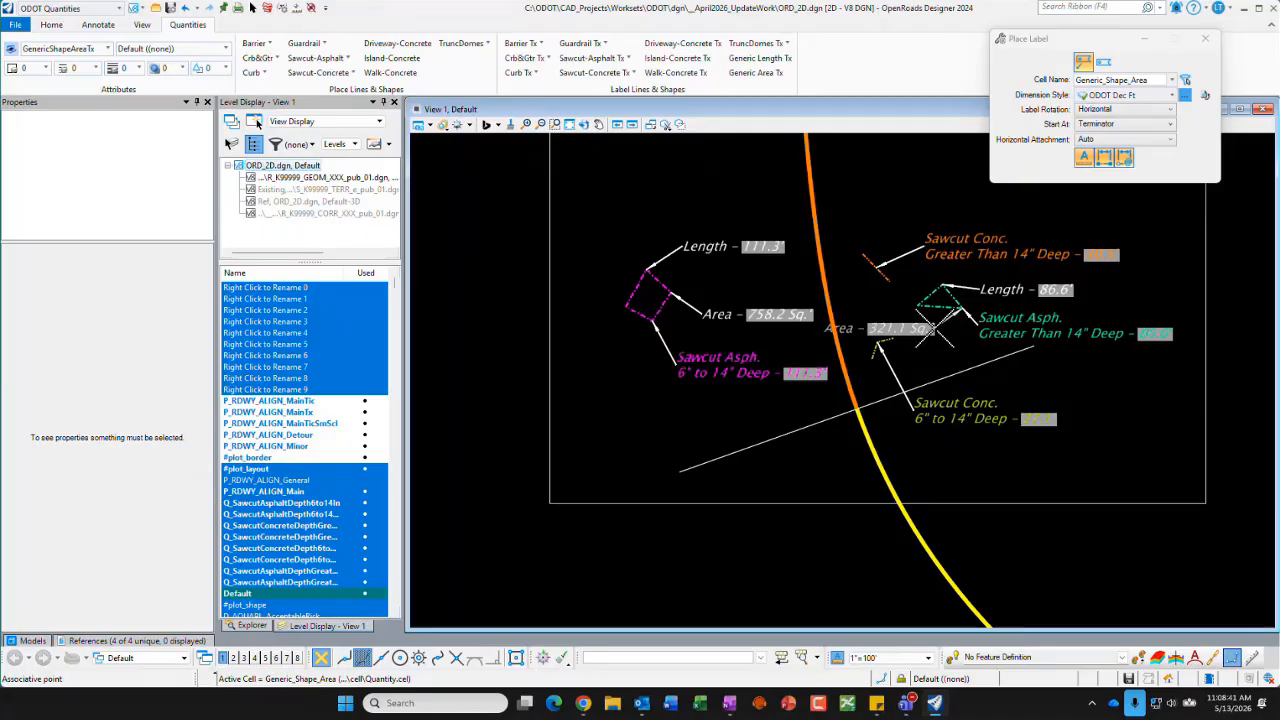
left_click(936, 325)
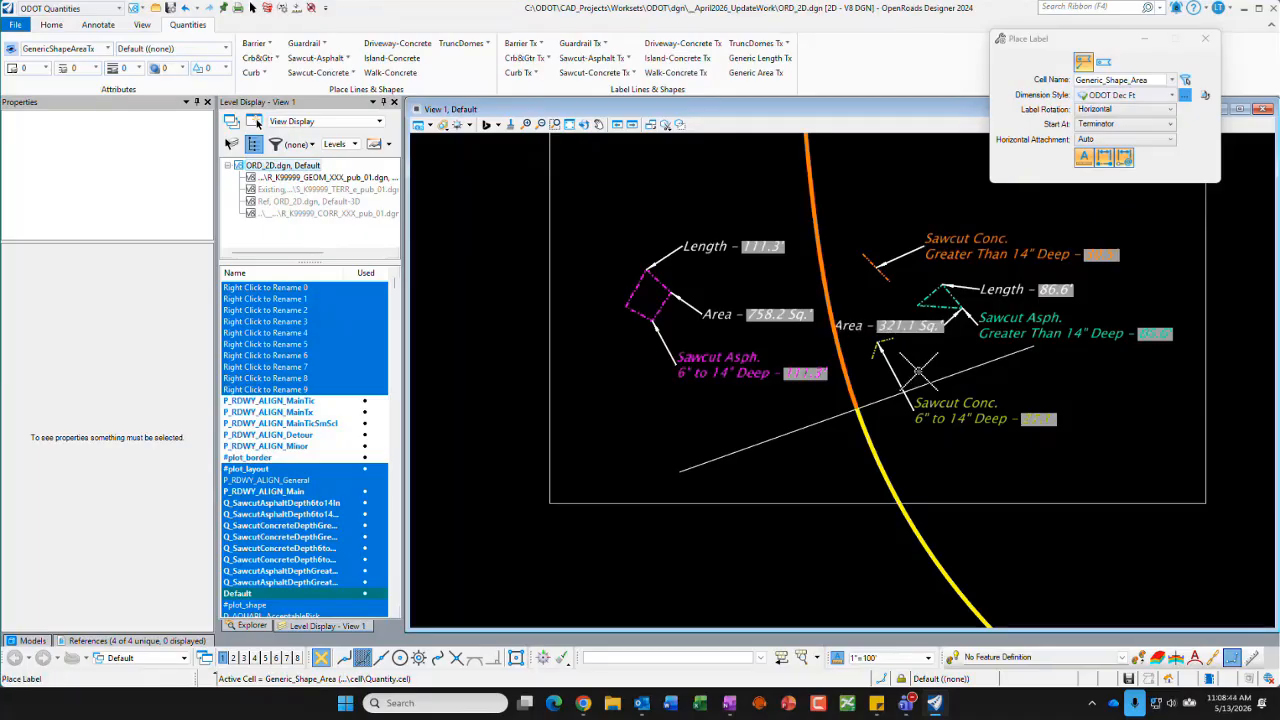
left_click(252, 9)
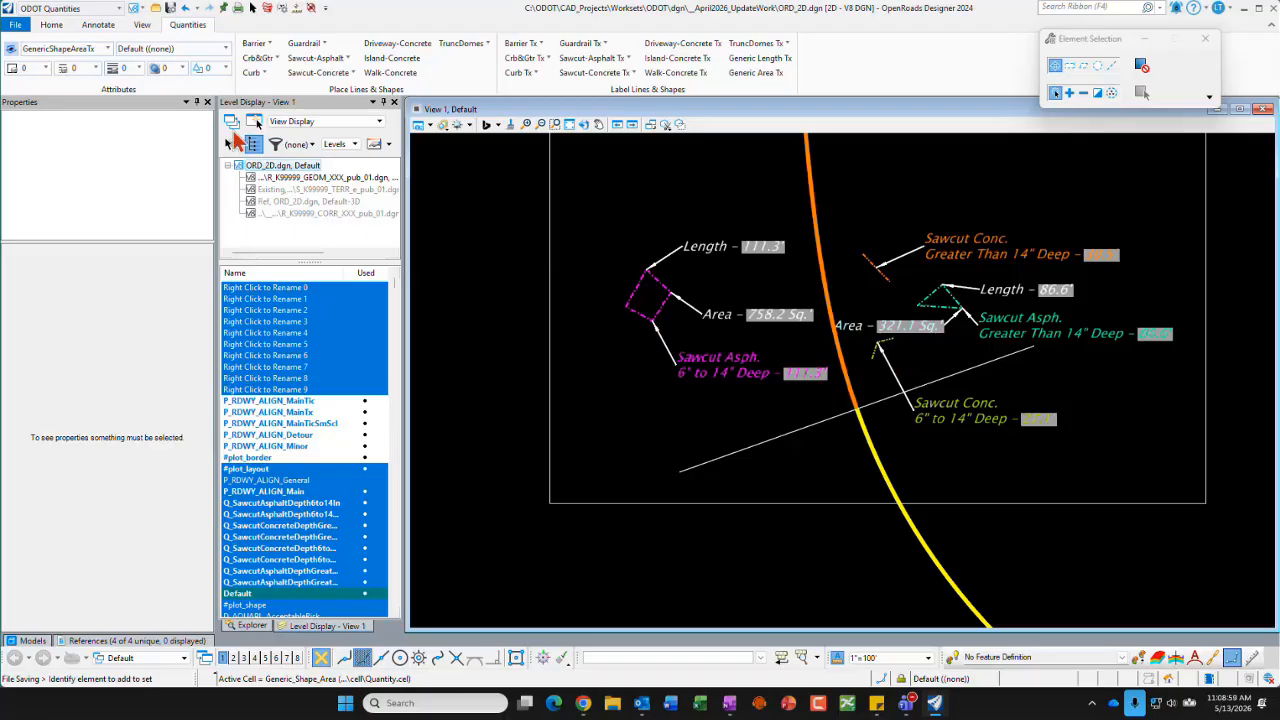
Step: Examine the GenericShapeAreaTx element template in ORD_2D.dgn under Quantity > Text, including its level choices, and close the templates without changes
left_click(107, 48)
left_click(58, 307)
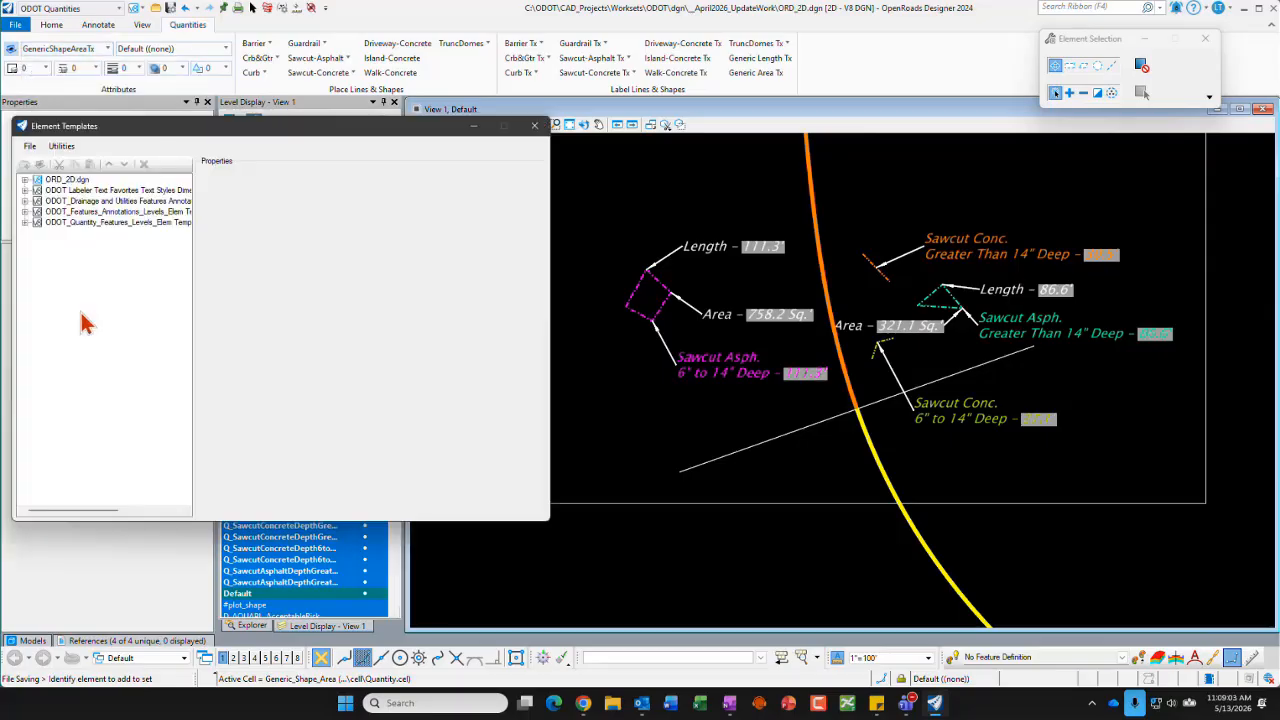
left_click(25, 180)
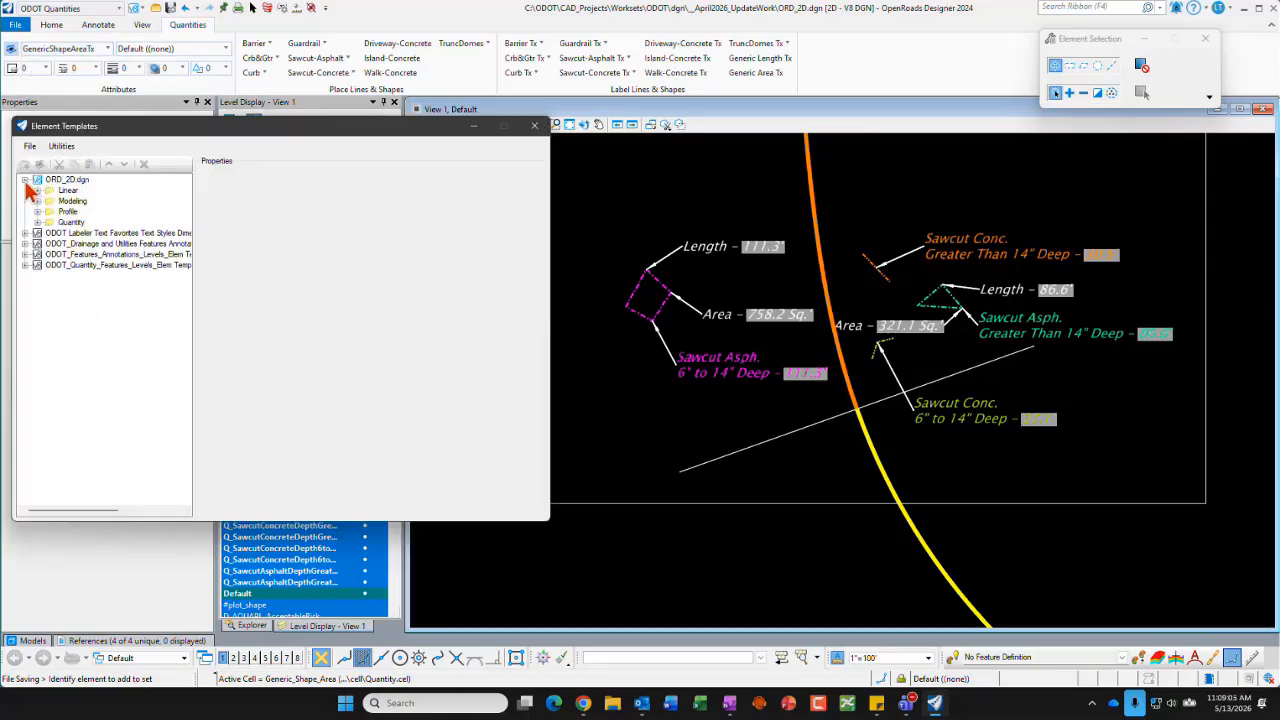
left_click(37, 222)
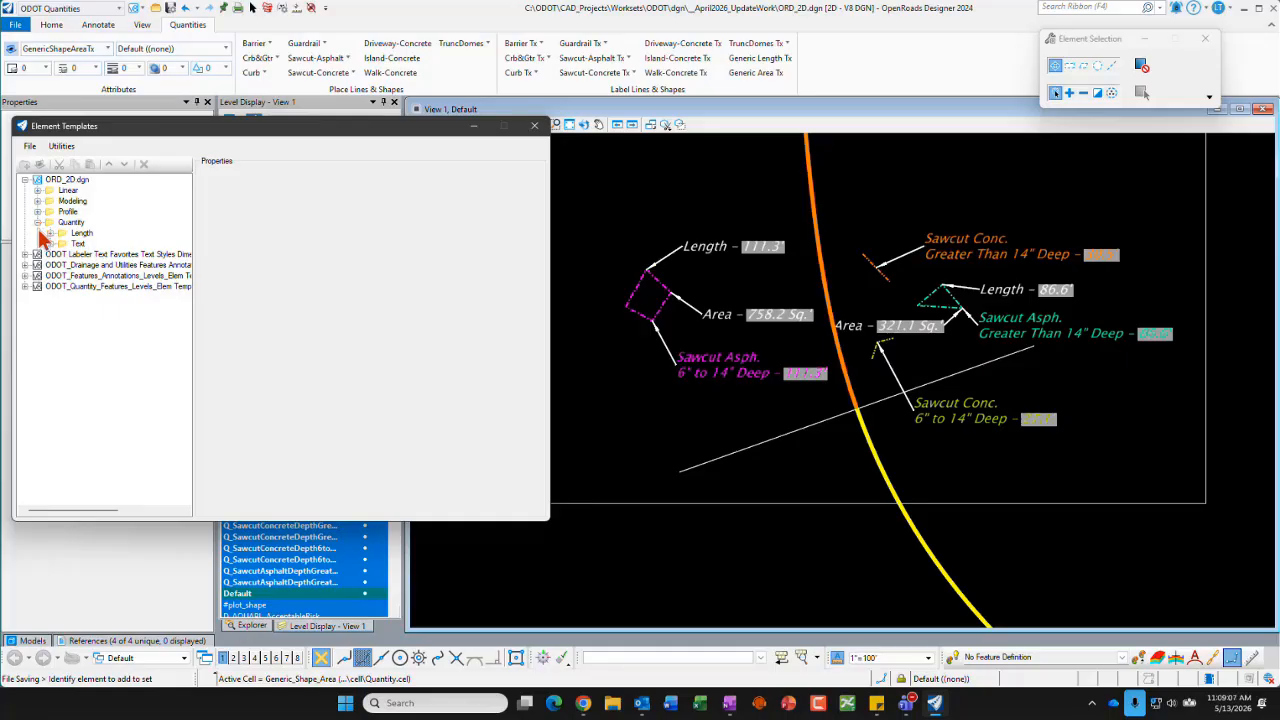
left_click(50, 244)
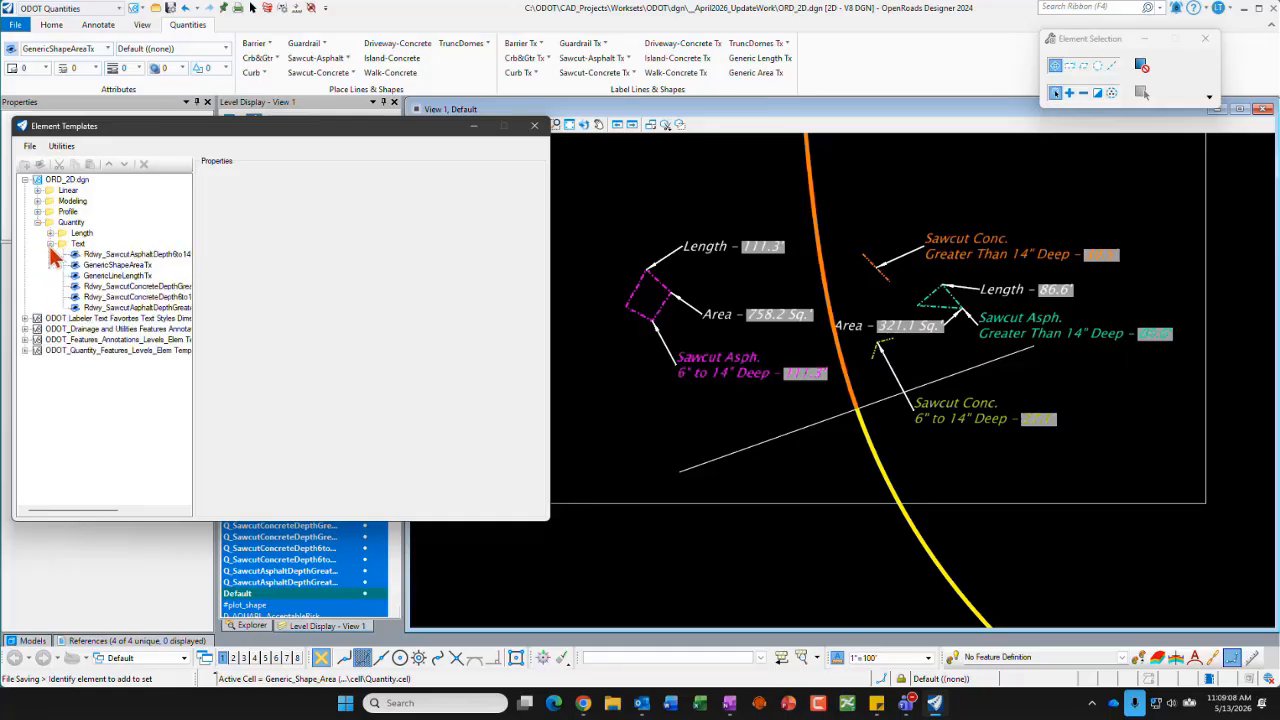
left_click(127, 266)
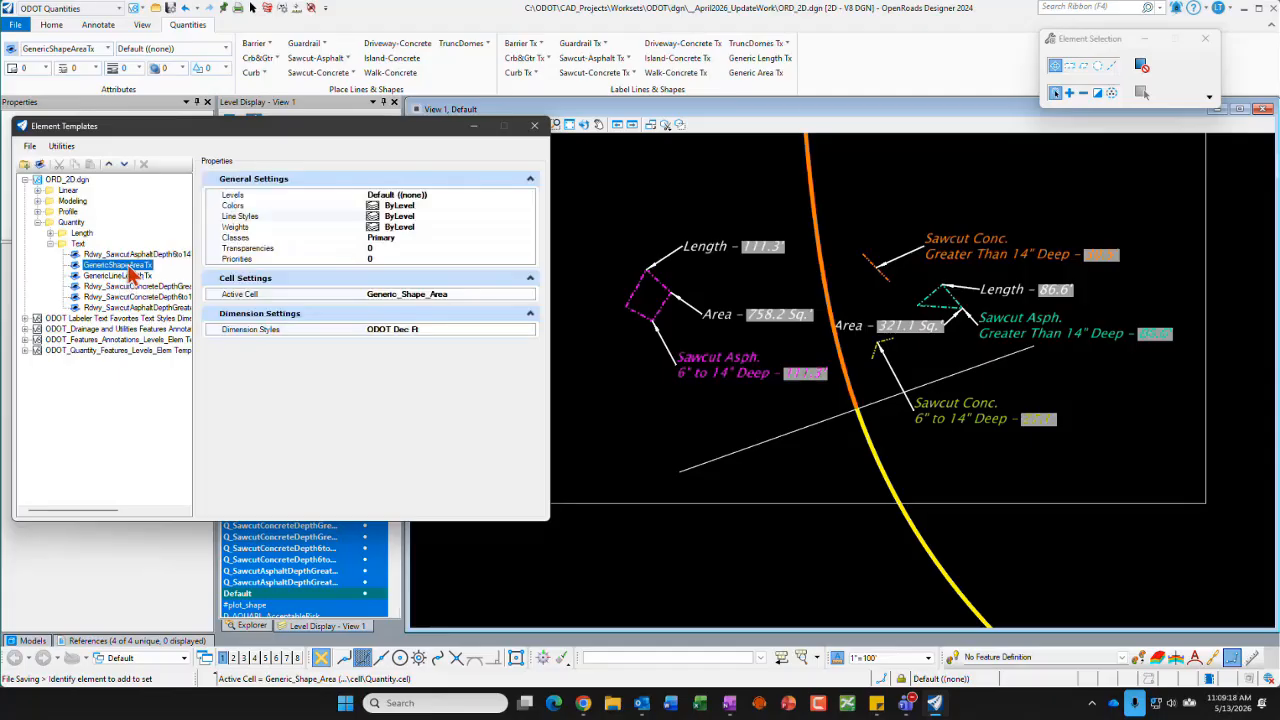
left_click(486, 193)
left_click(530, 195)
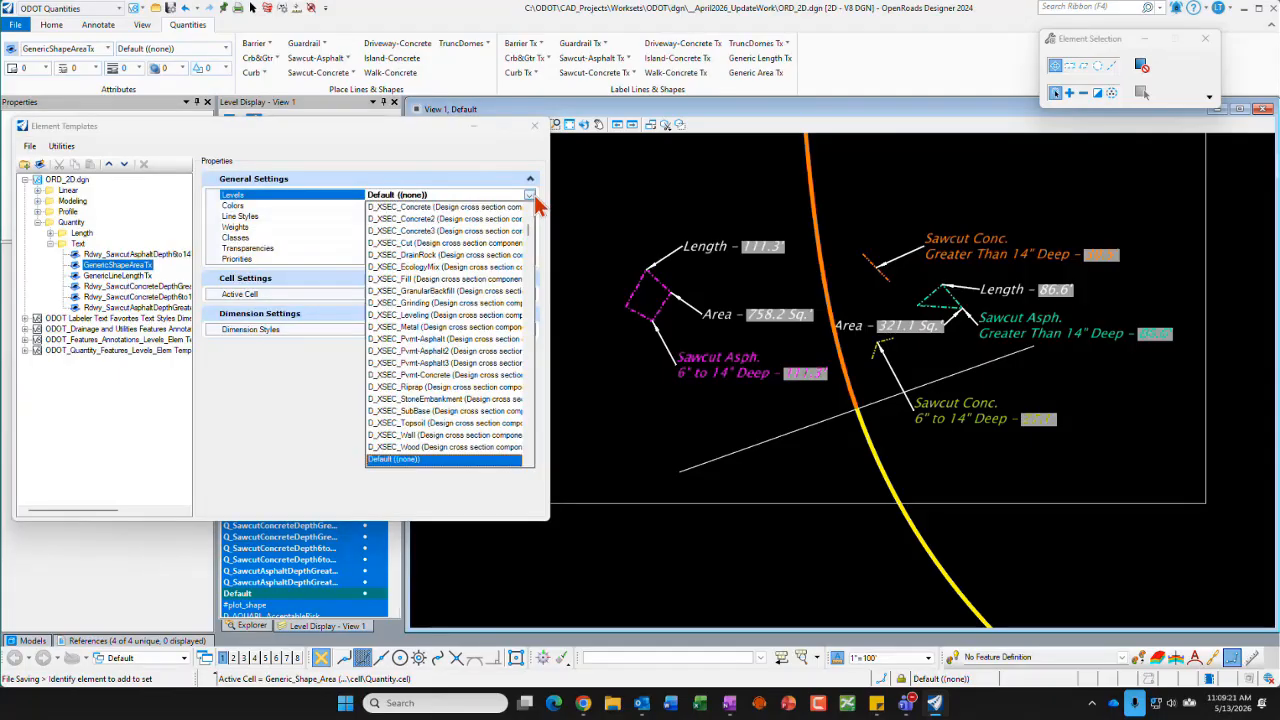
left_click(420, 148)
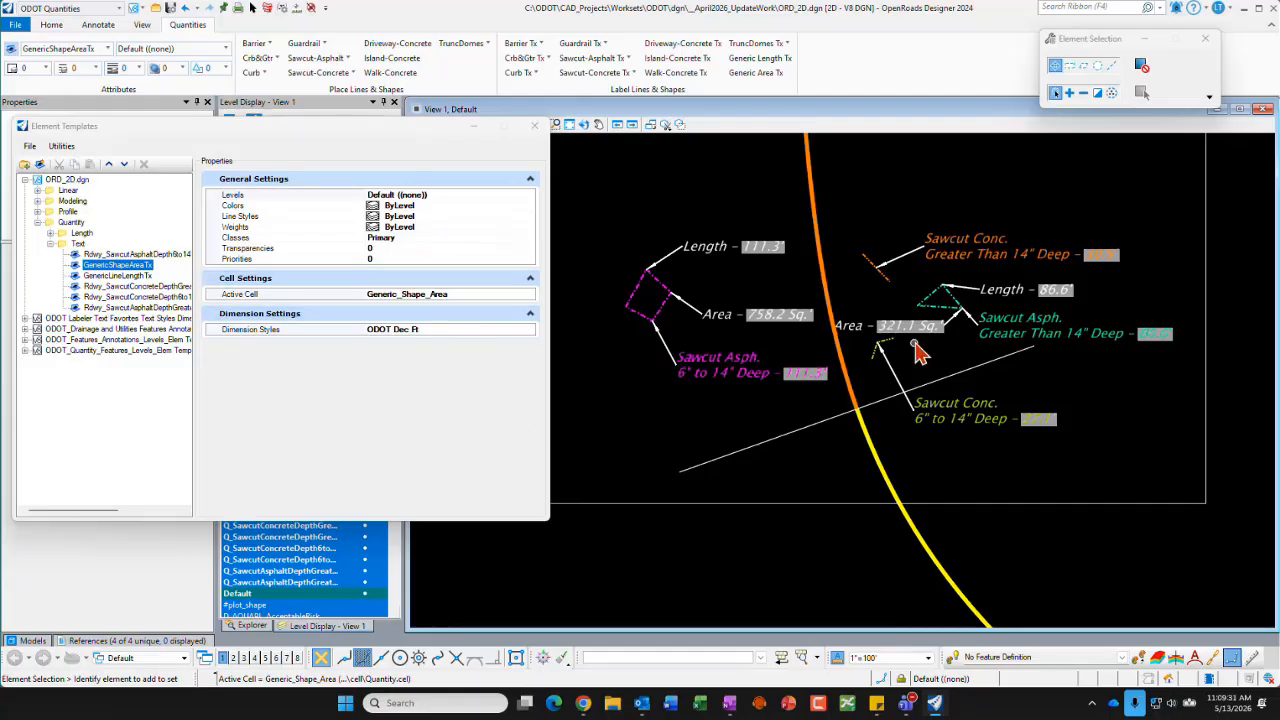
left_click(534, 125)
Step: Select the triangle's area label, examine its text node properties and available levels, and clear the selection
left_click(878, 330)
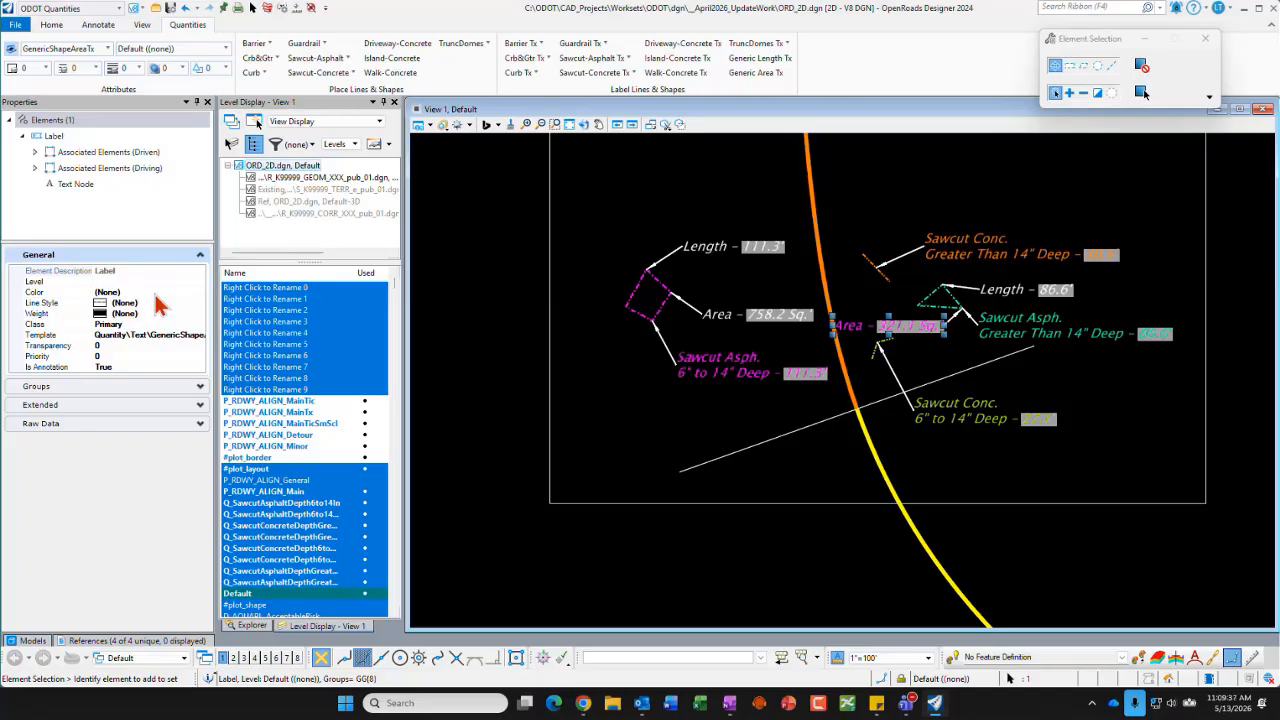
left_click(97, 138)
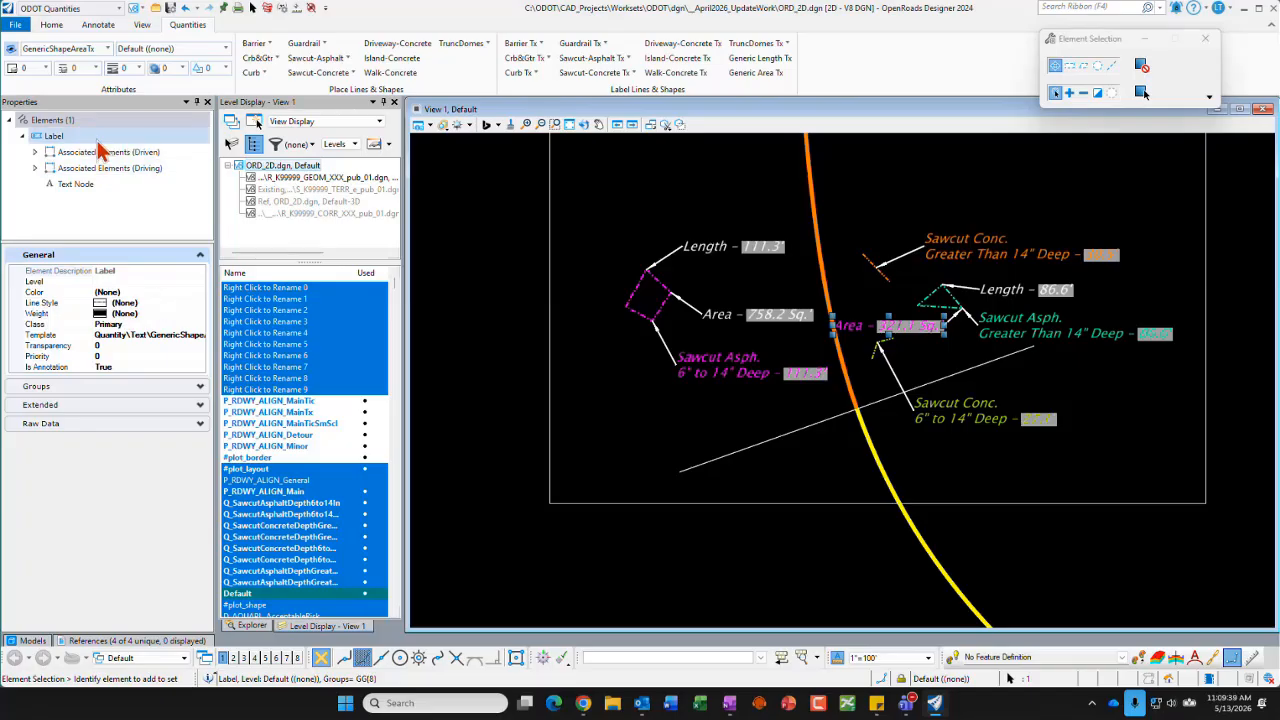
left_click(98, 141)
left_click(47, 123)
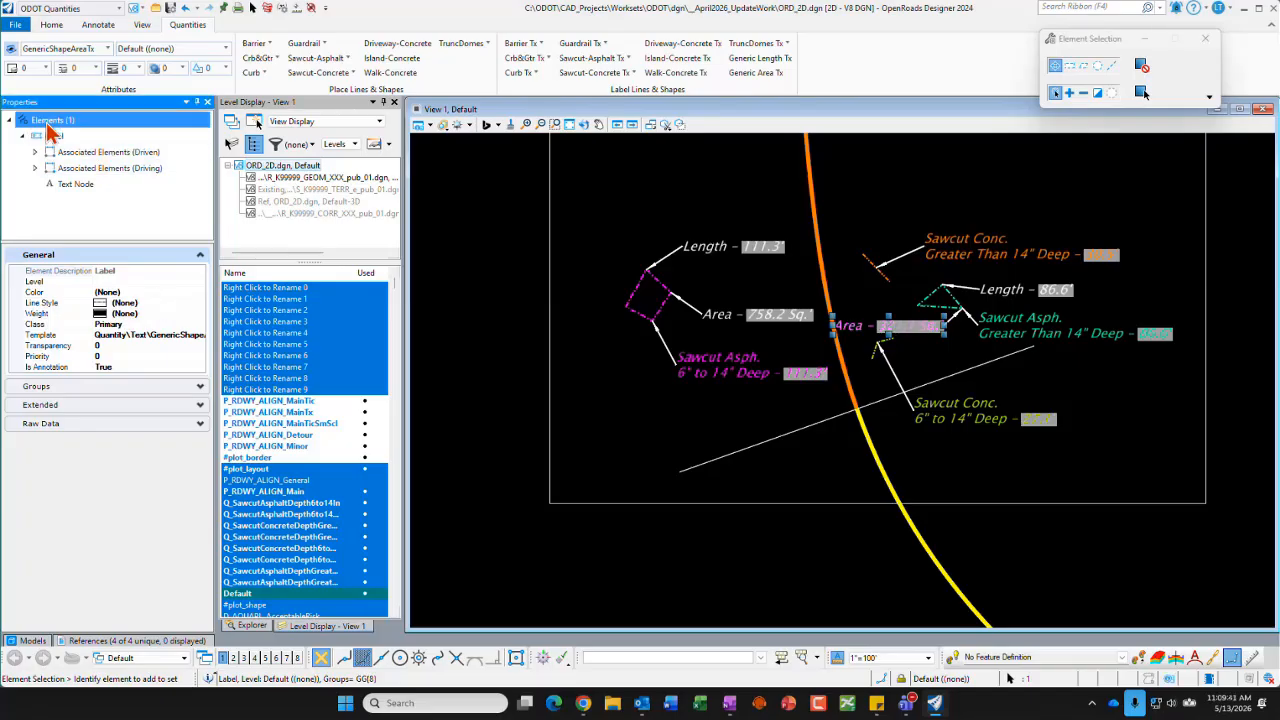
left_click(77, 184)
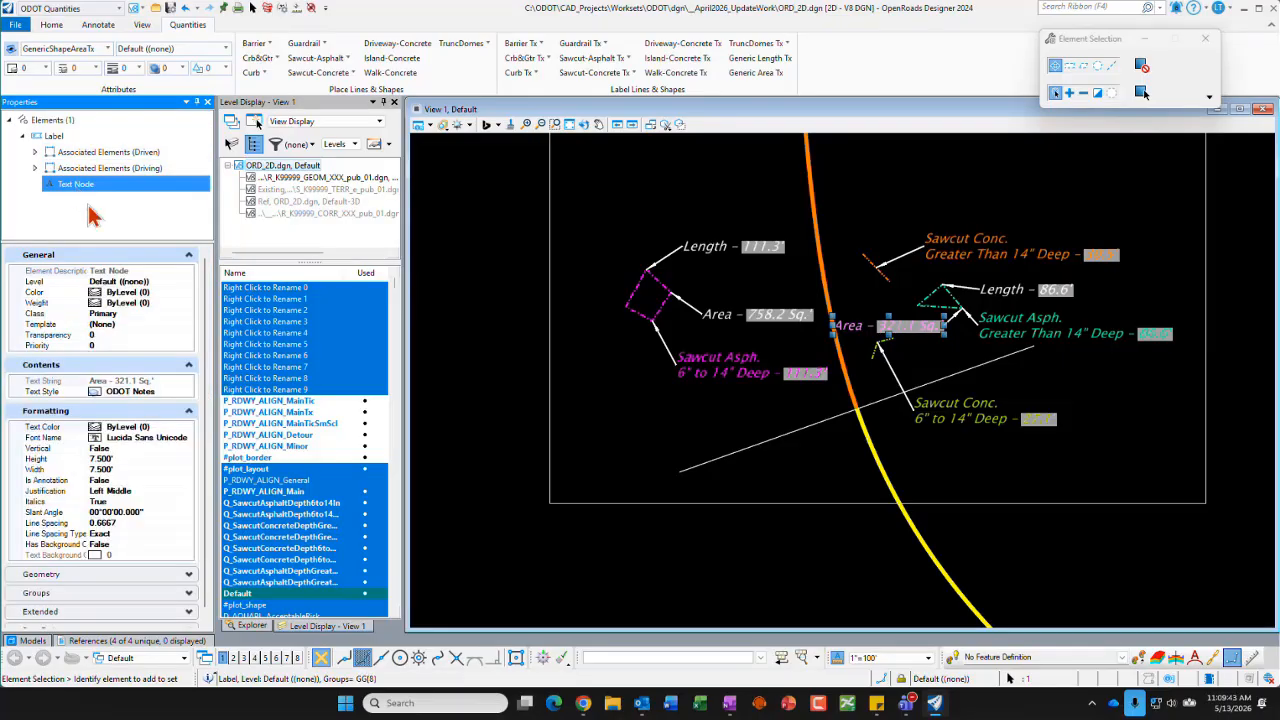
left_click(168, 281)
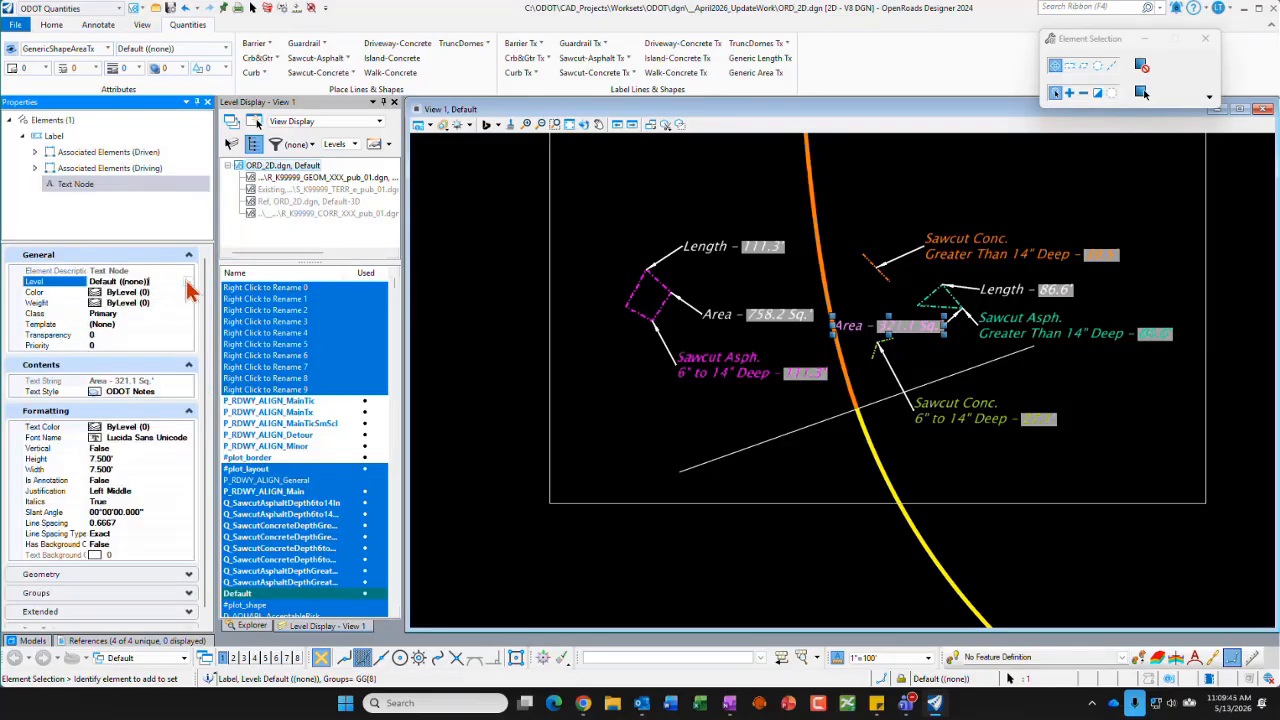
left_click(188, 283)
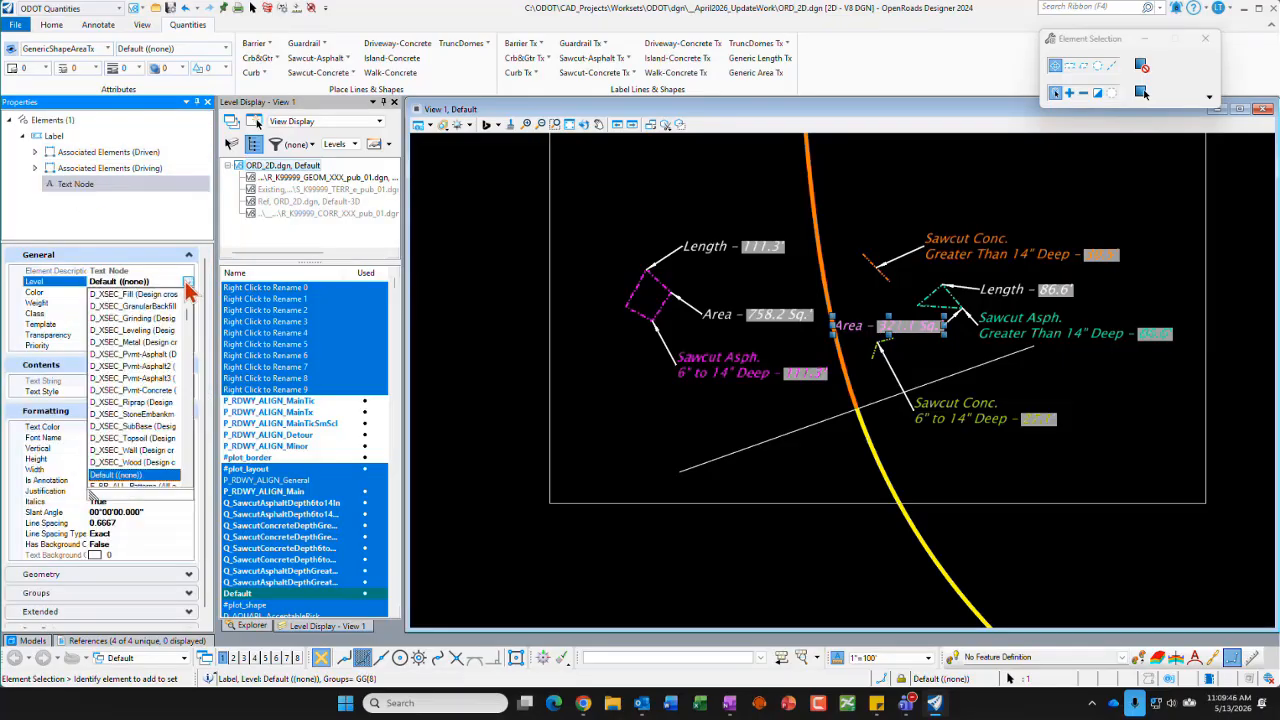
left_click(1141, 92)
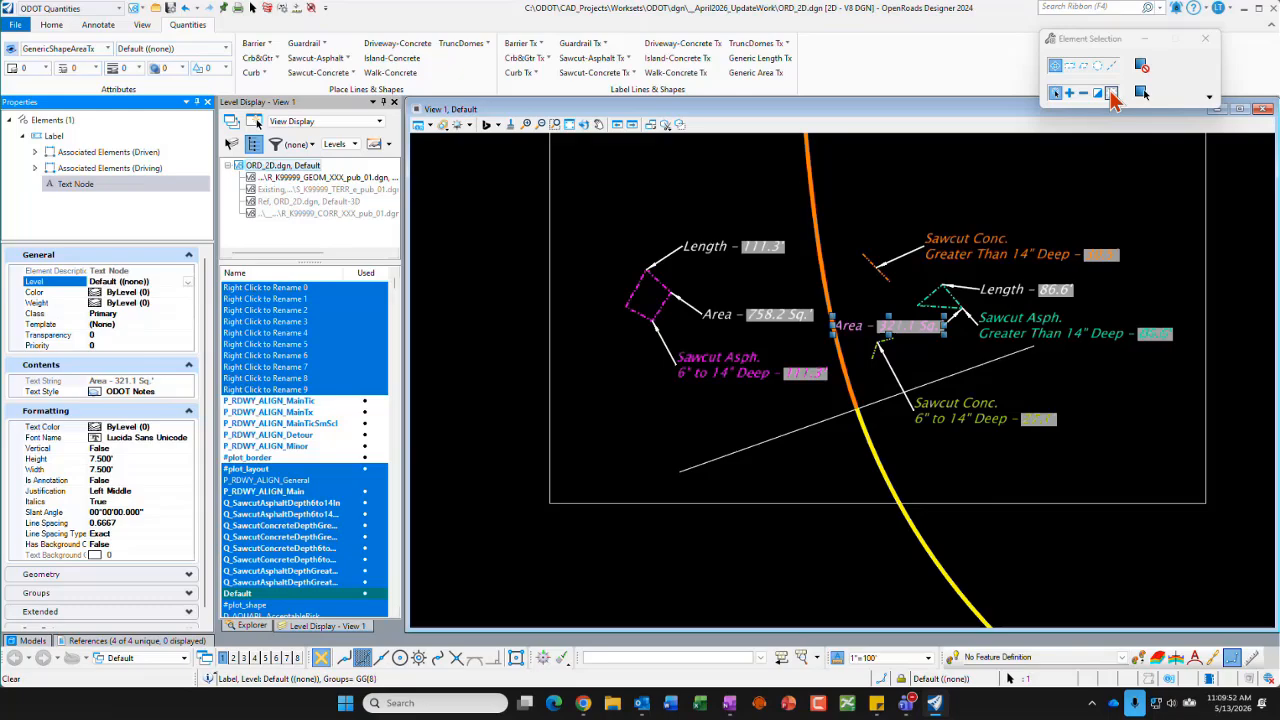
left_click(1127, 450)
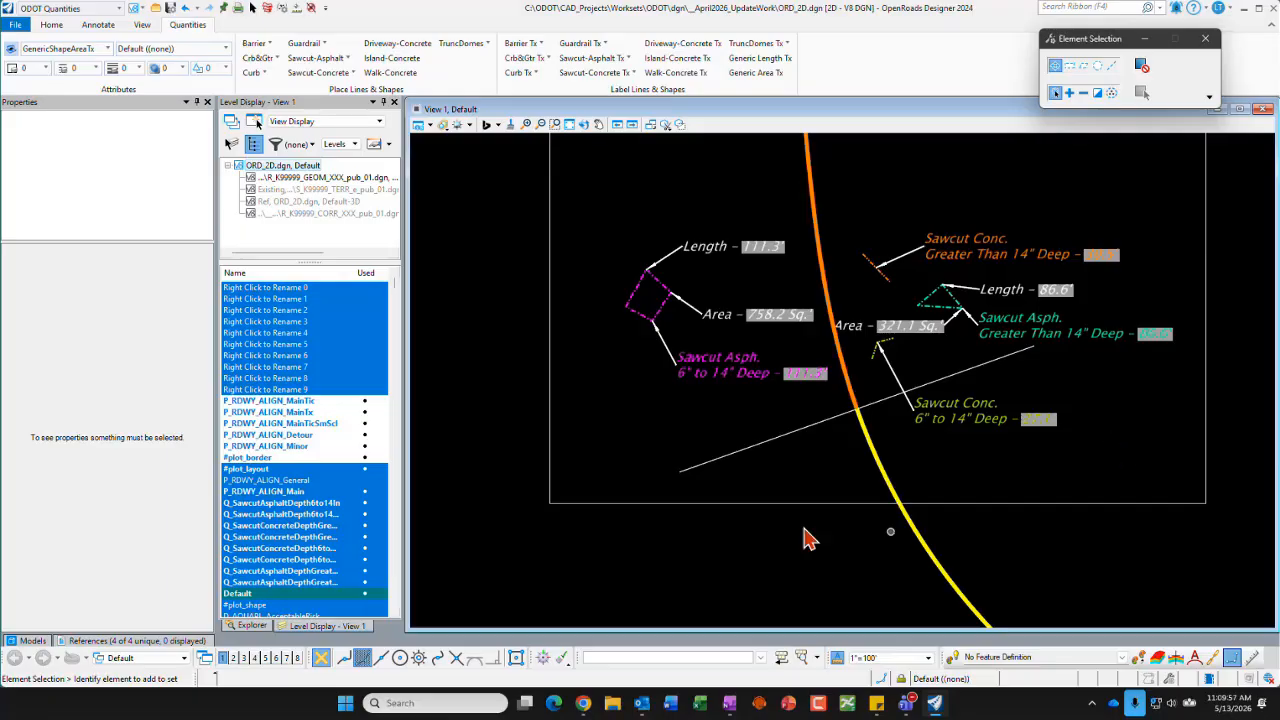
Step: Switch to Chrome and examine the CAD FAQs answer on spiral transitions, comparing the Disabled and Enabled offset alignment images
left_click(1245, 12)
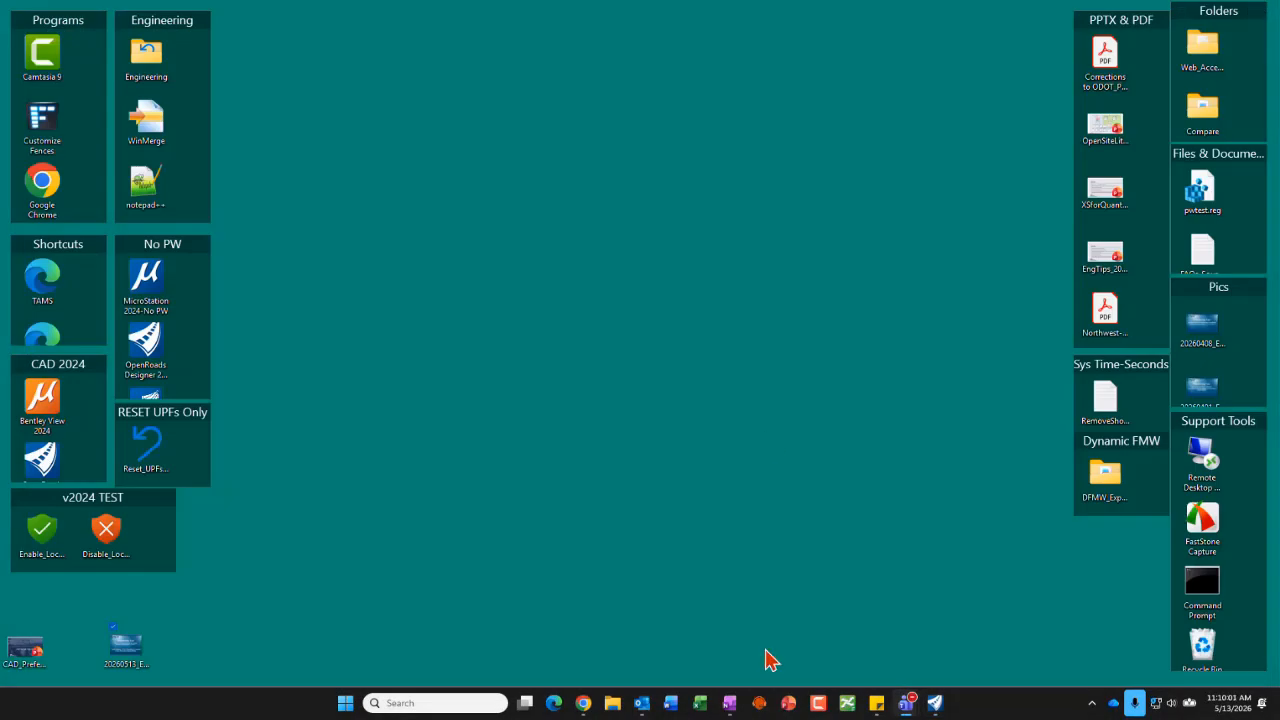
left_click(583, 702)
left_click(271, 16)
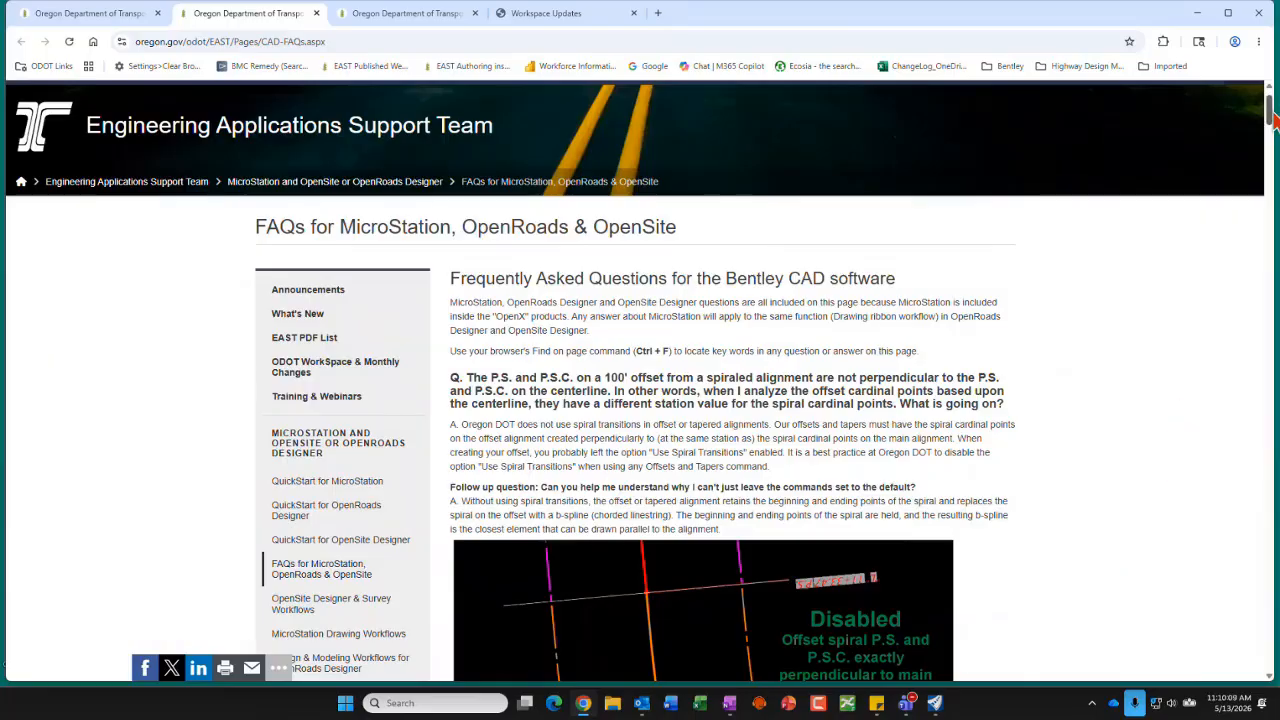
left_click_drag(1270, 118, 1272, 133)
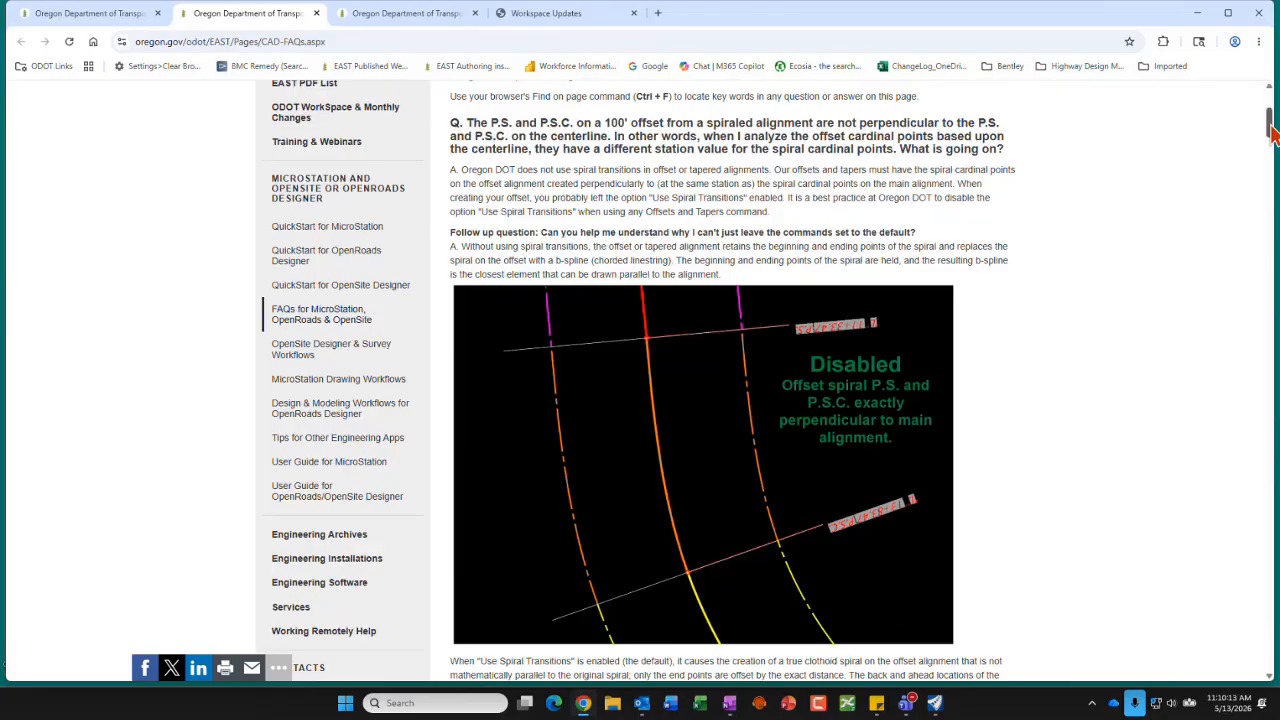
left_click_drag(1272, 130, 1268, 160)
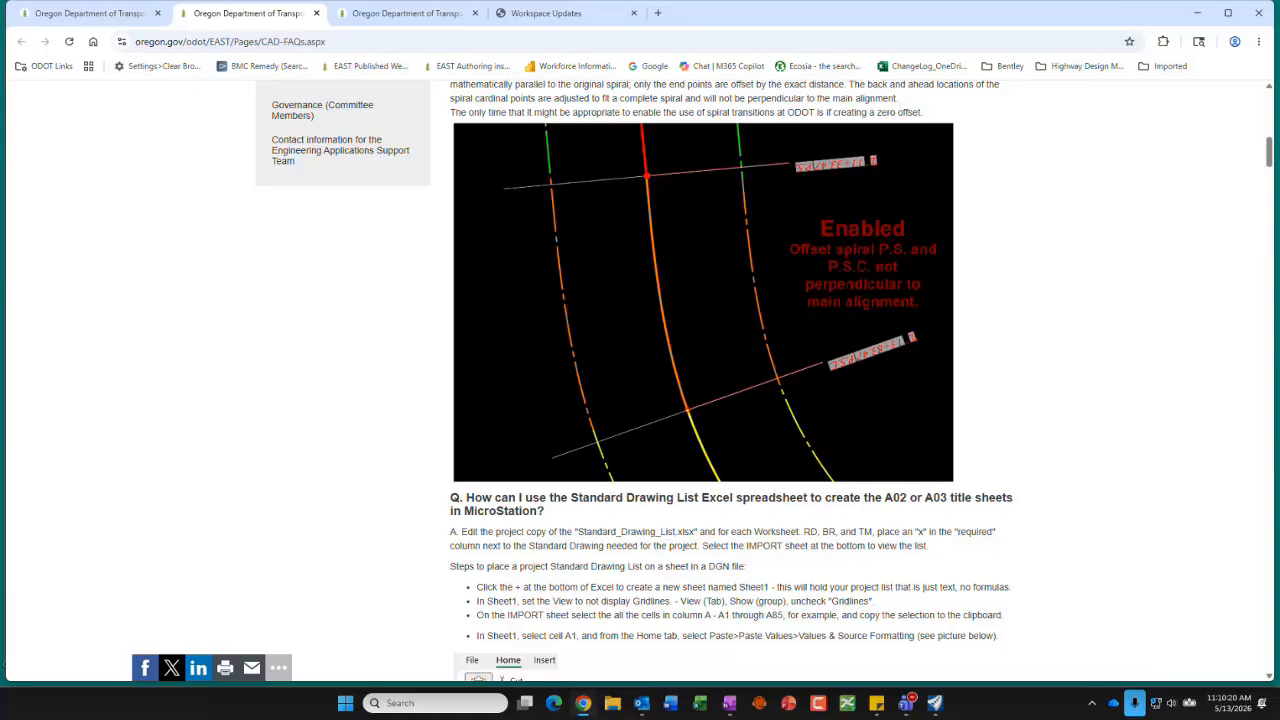
scroll(725, 350, "up", 3)
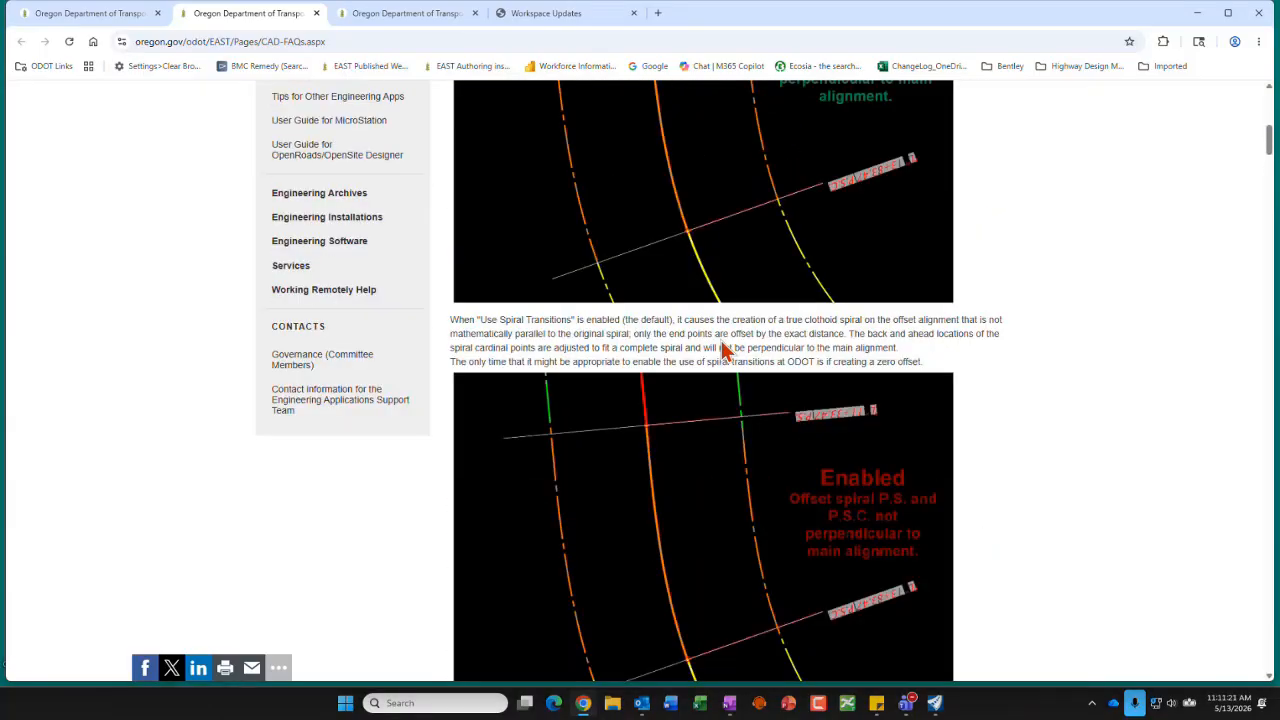
scroll(725, 350, "up", 2)
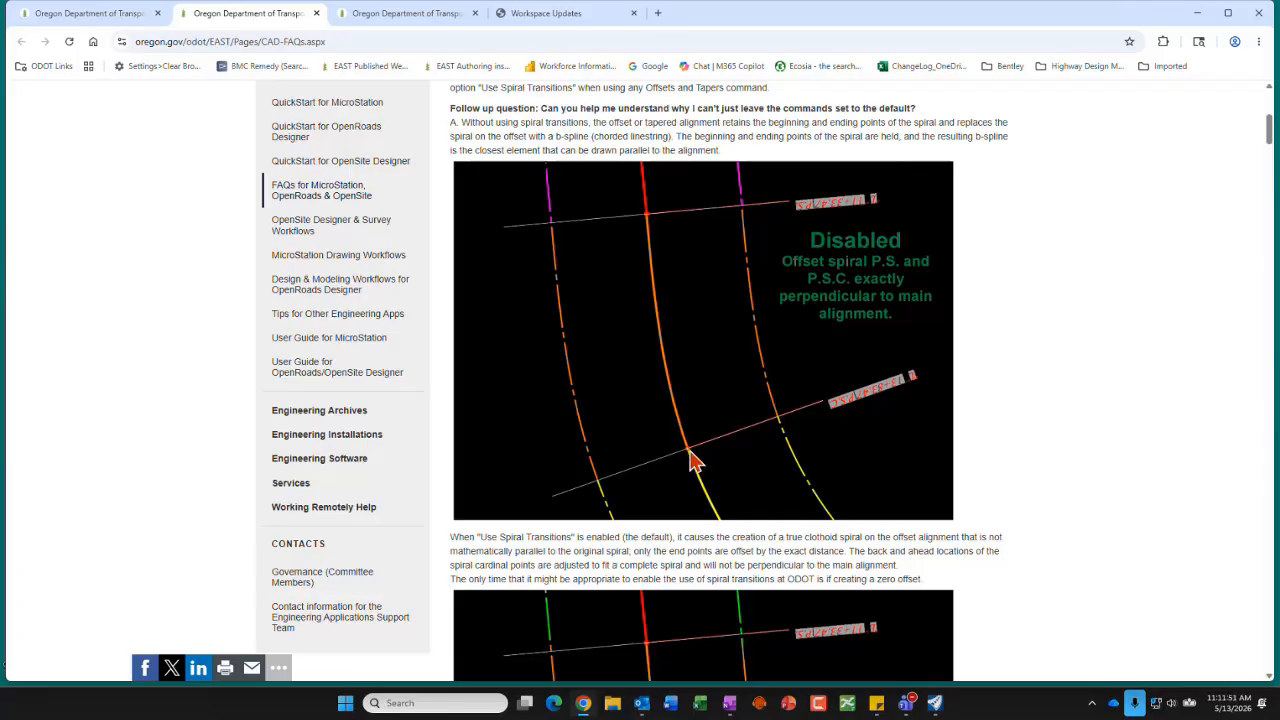
scroll(714, 412, "up", 1)
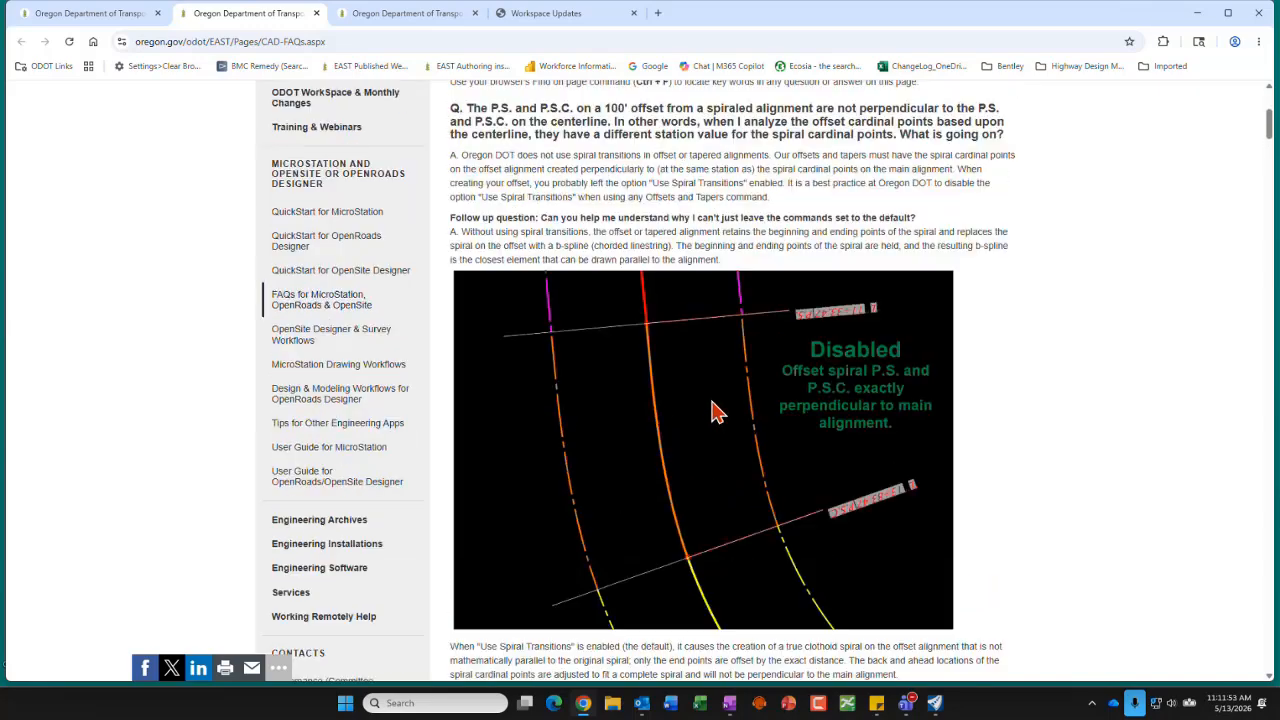
scroll(714, 412, "up", 2)
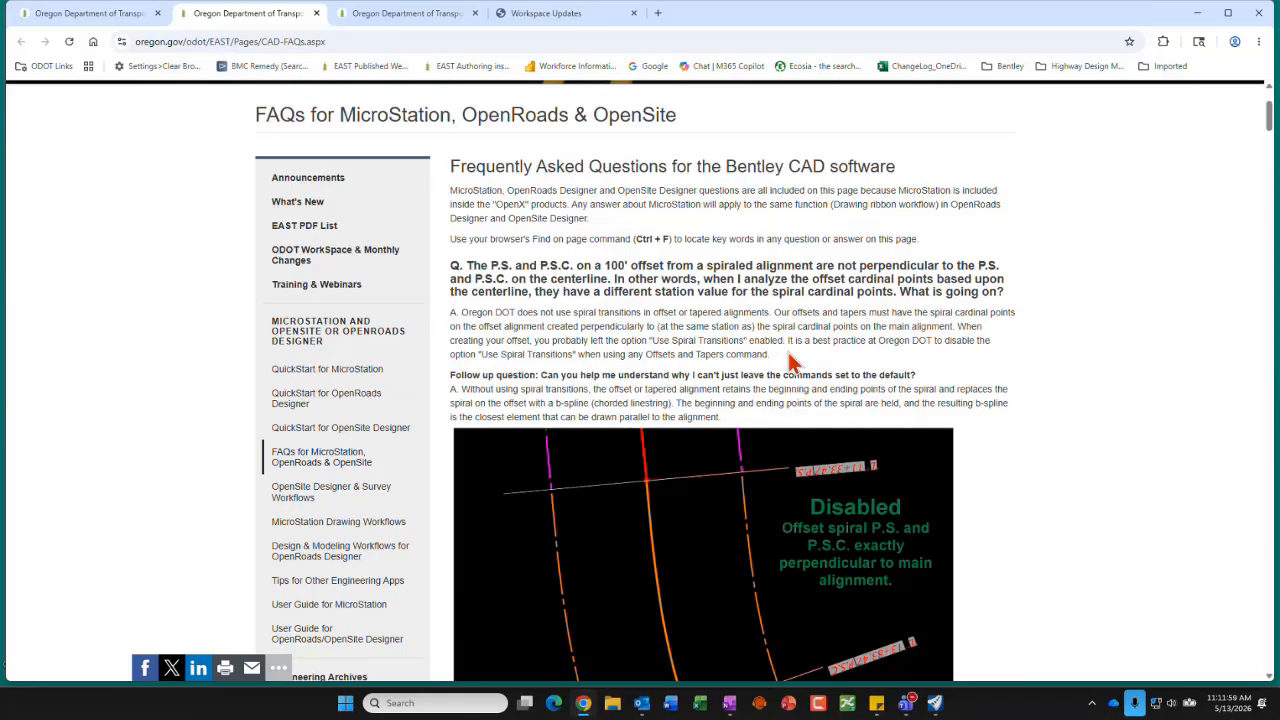
Step: Switch to OpenRoads Designer and set the active workflow to OpenRoads Modeling
left_click(934, 703)
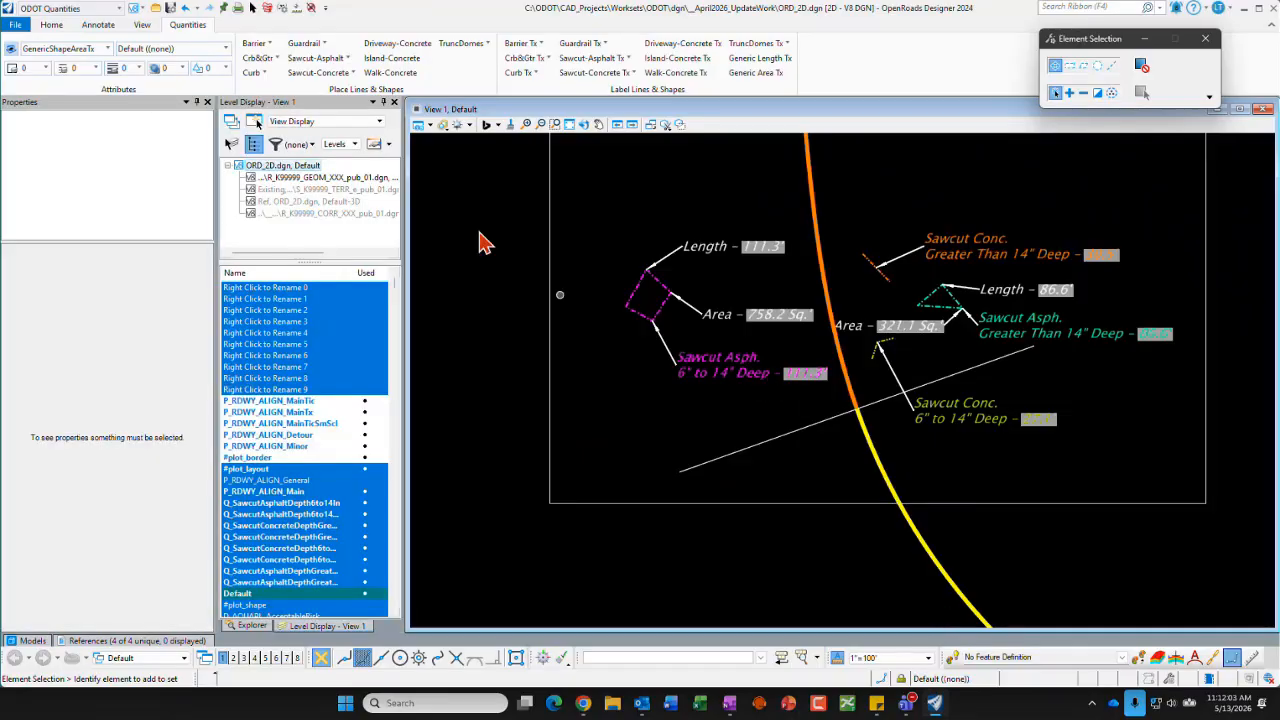
left_click(68, 8)
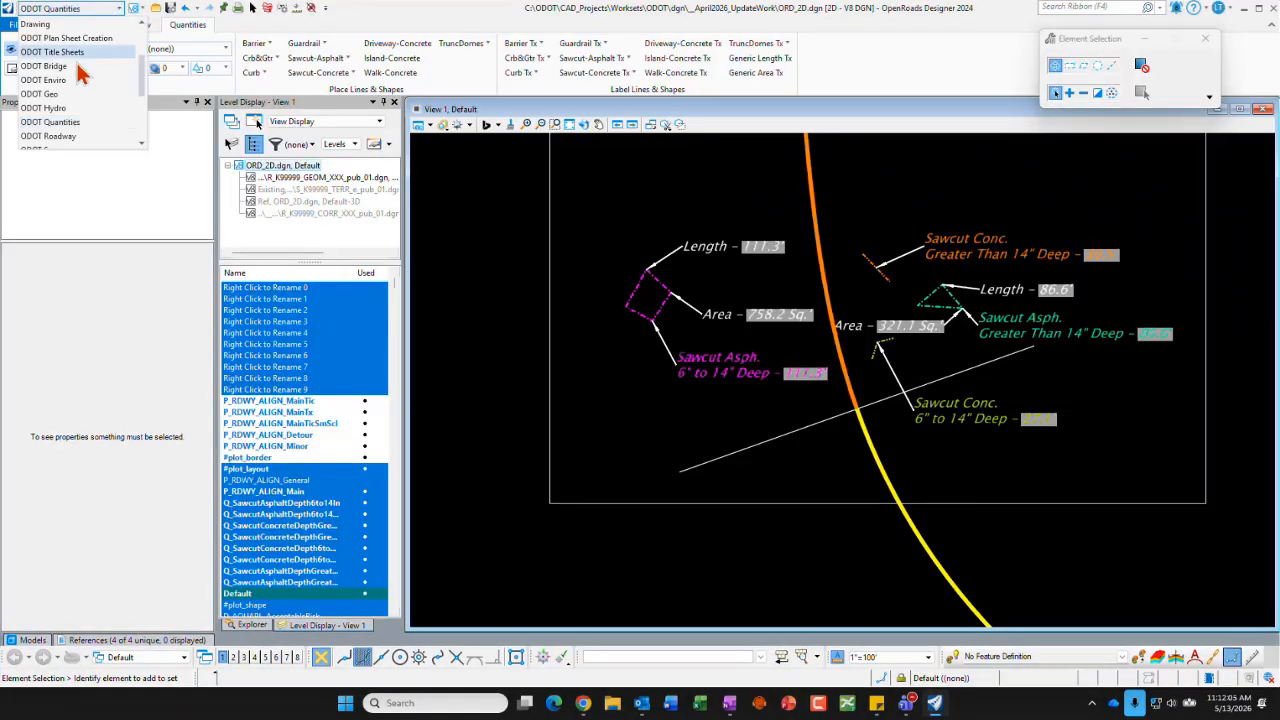
scroll(82, 104, "up", 2)
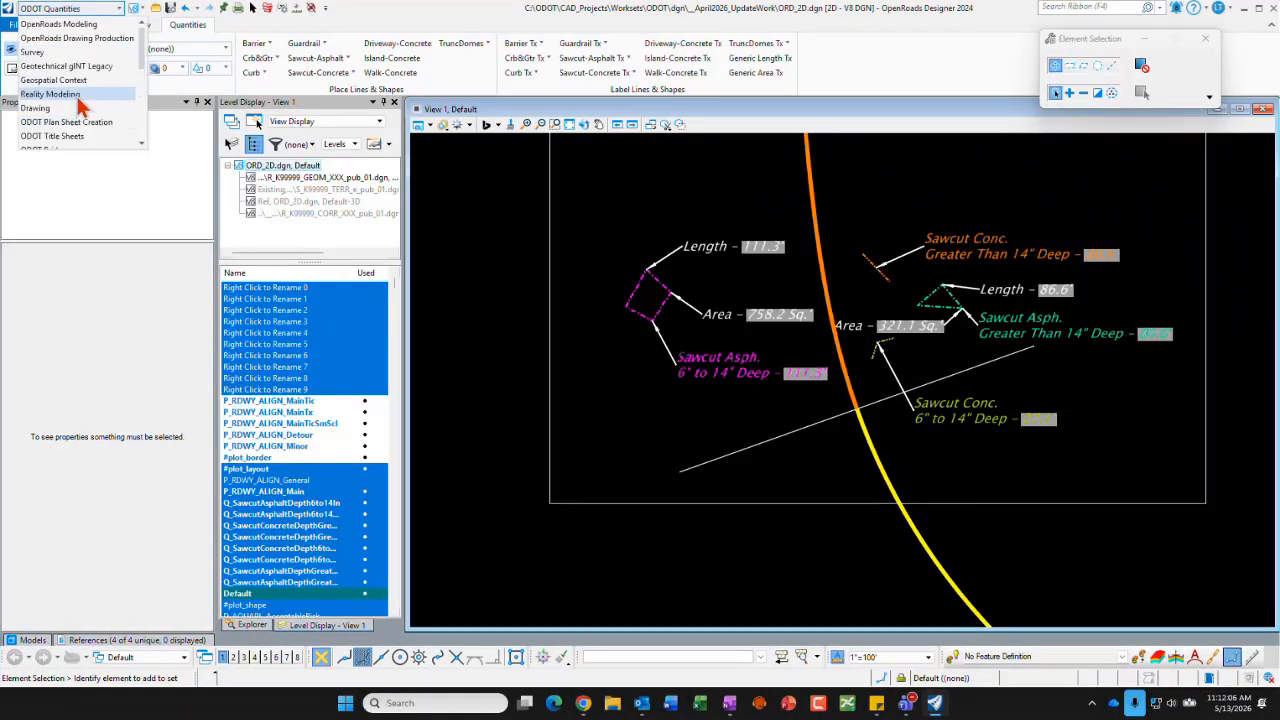
left_click(88, 24)
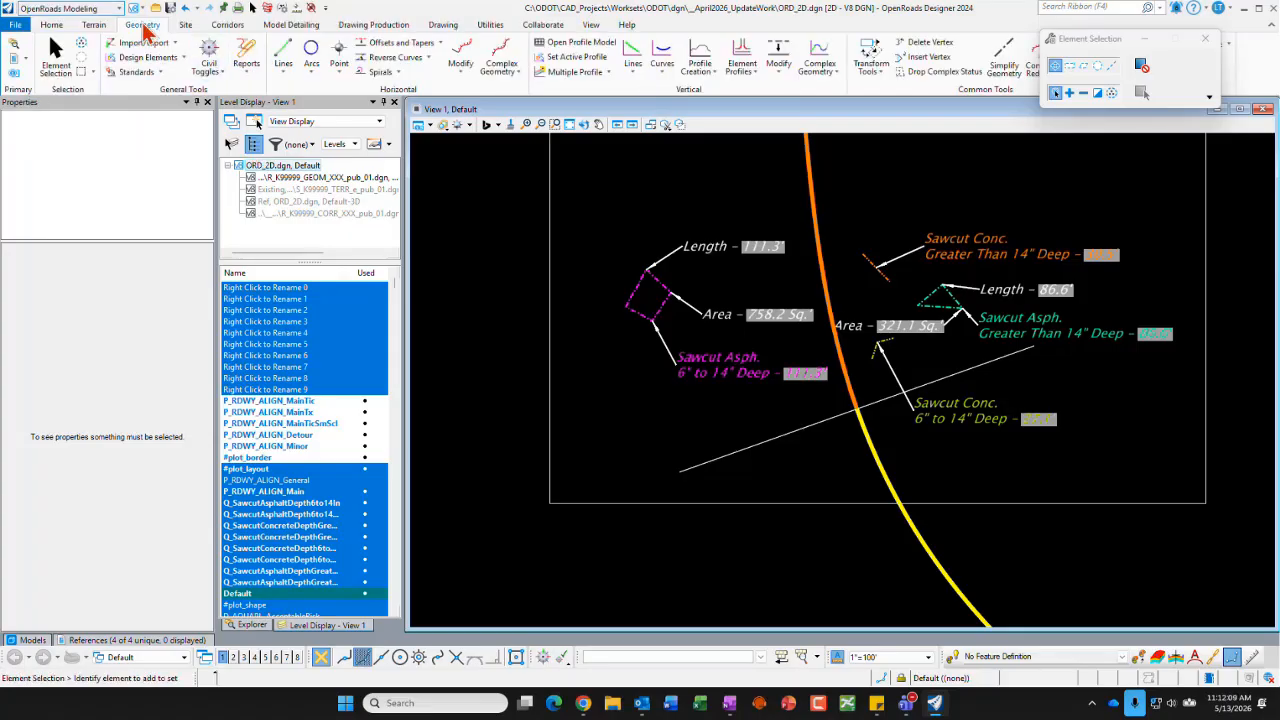
Step: Disable Use Spiral Transitions for the Single Offset Entire Element command, leave the command, and minimize the OpenRoads Designer and browser windows
left_click(440, 43)
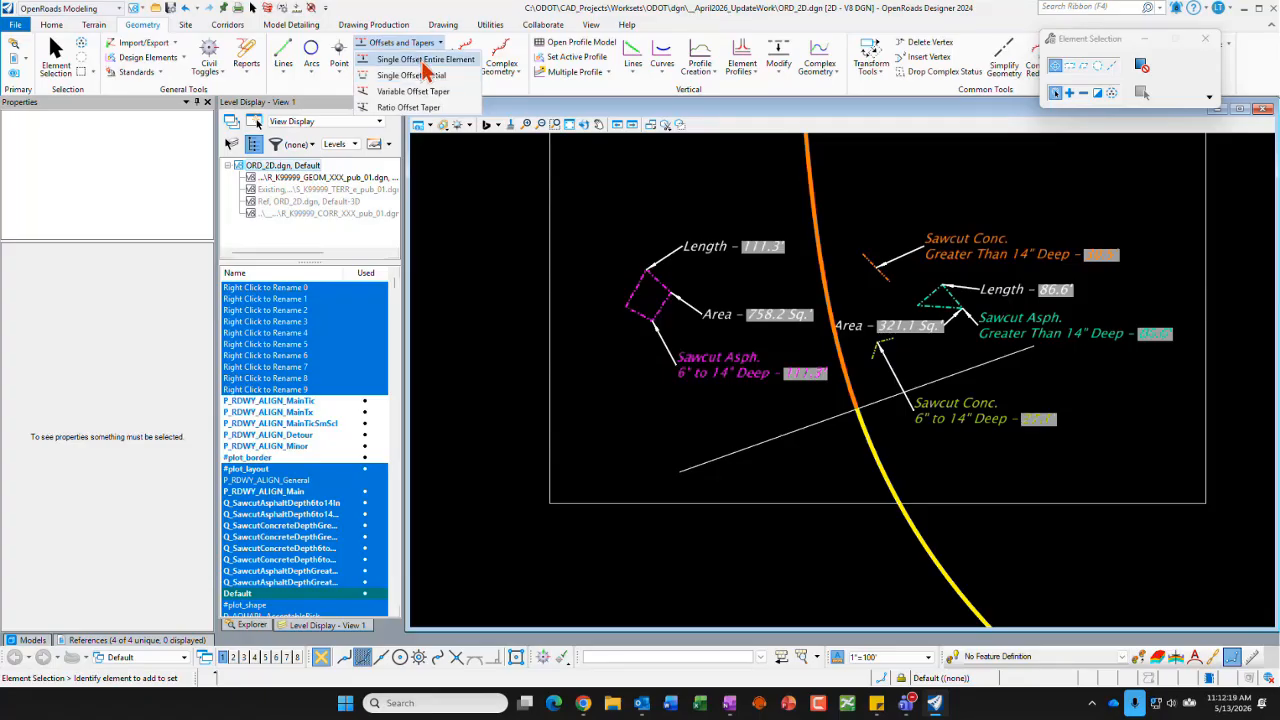
left_click(424, 62)
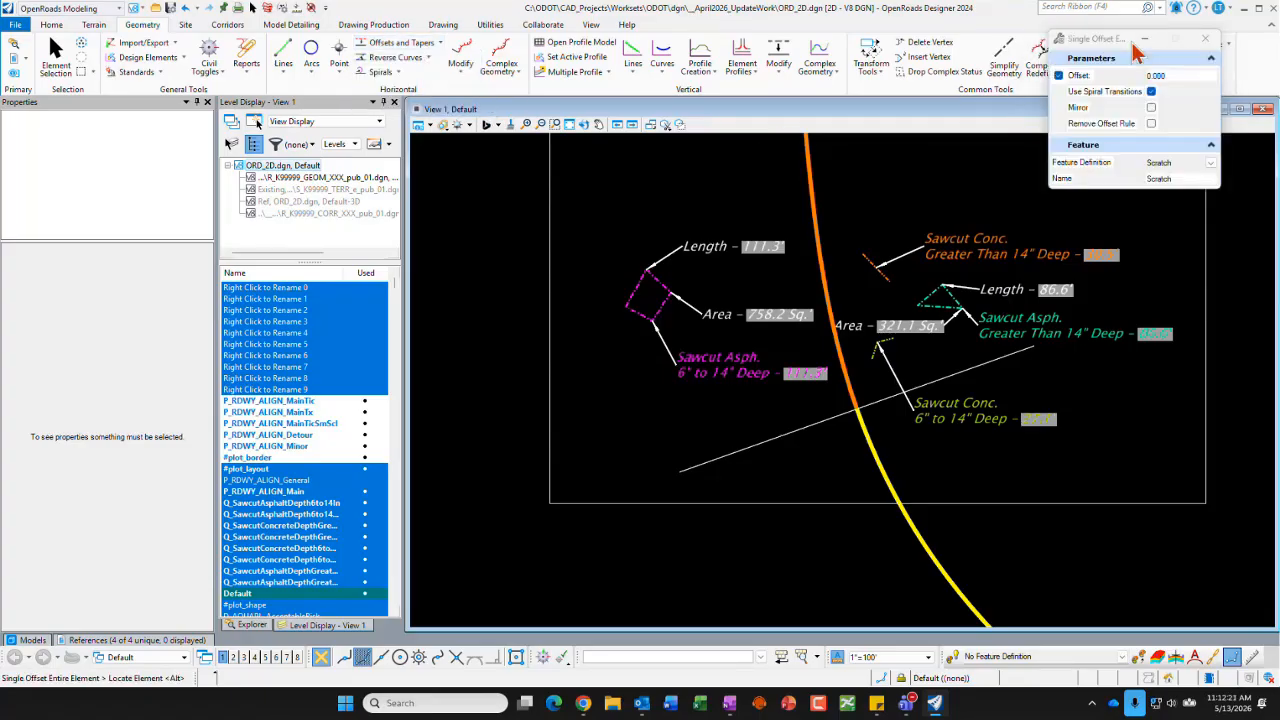
left_click_drag(1107, 50, 914, 160)
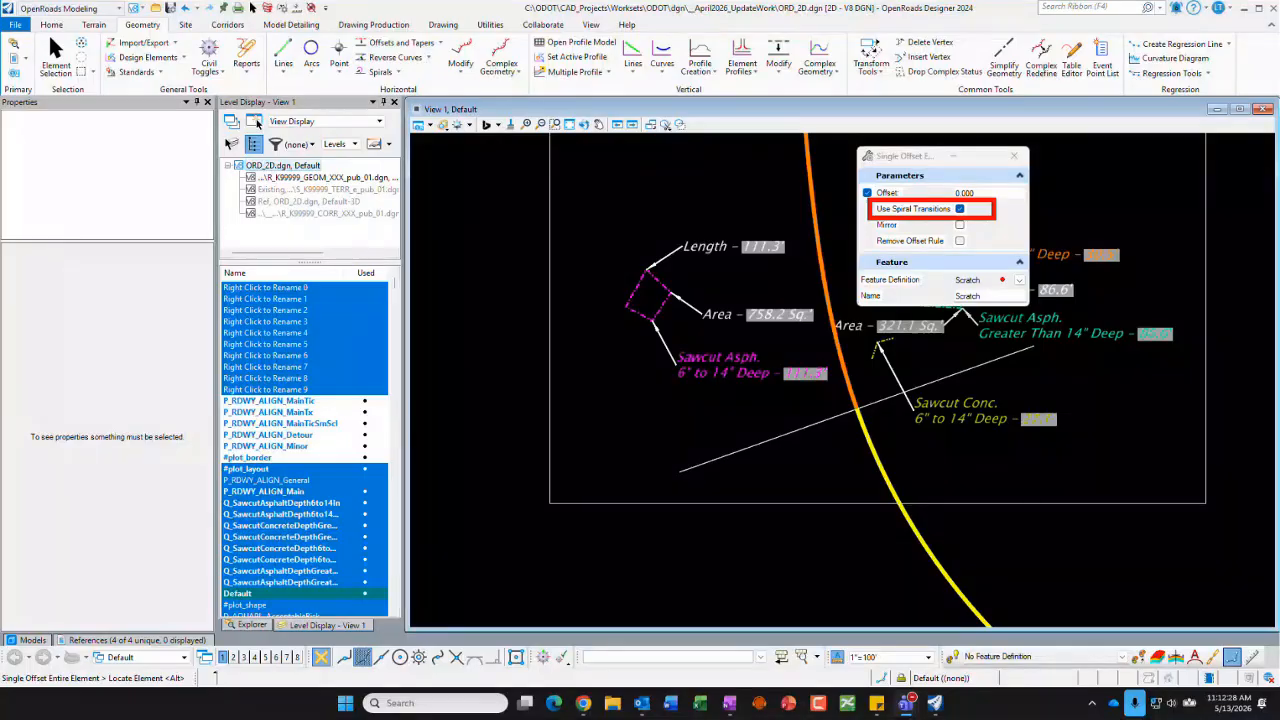
left_click(960, 208)
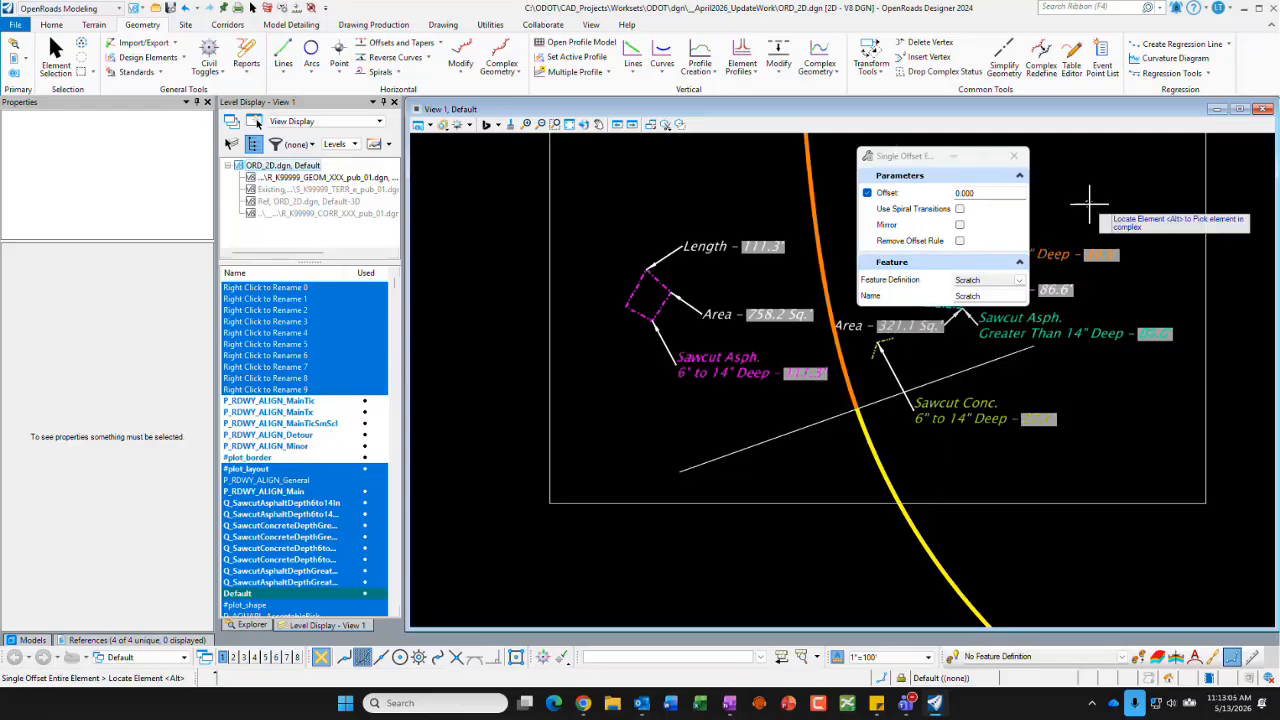
key("Escape")
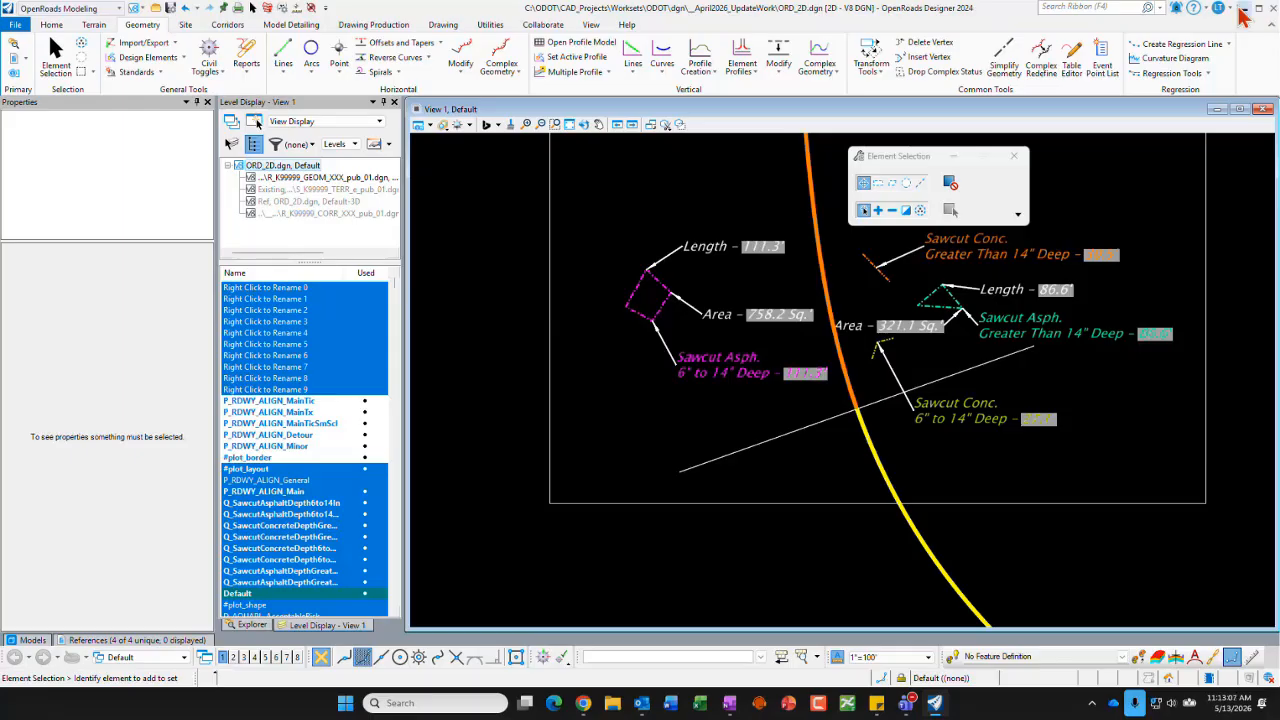
left_click(1241, 8)
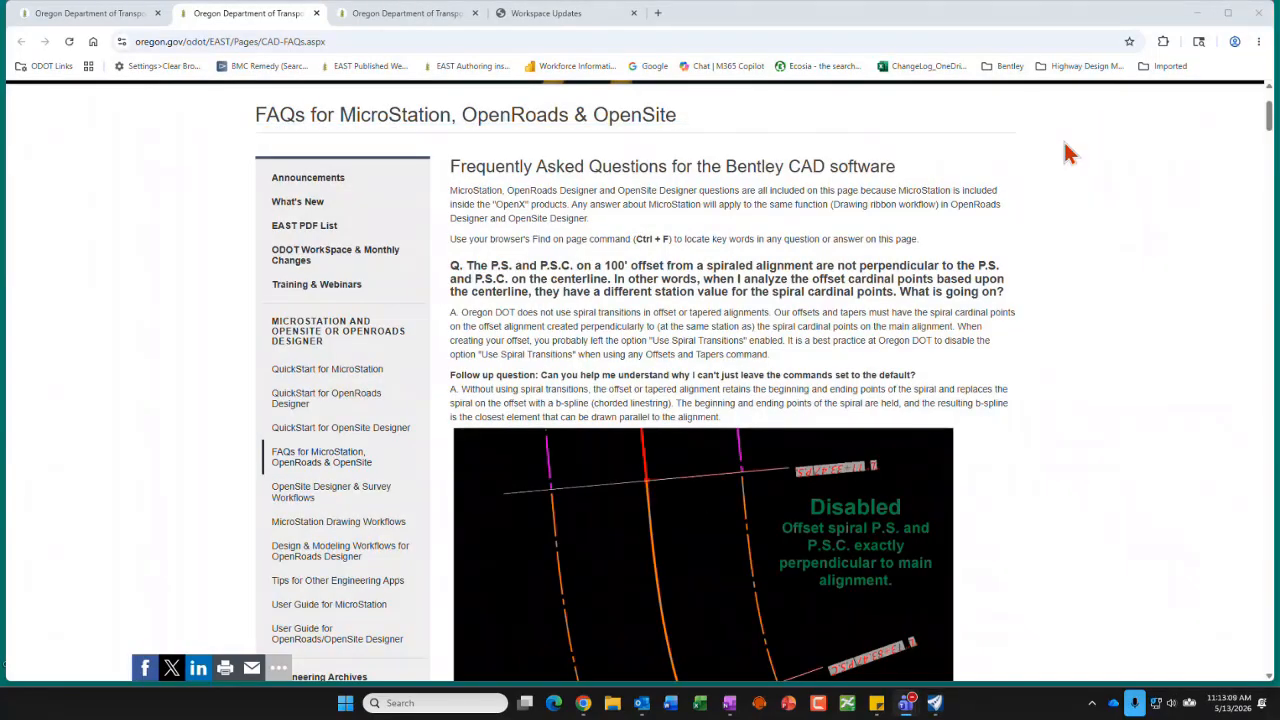
left_click(1196, 18)
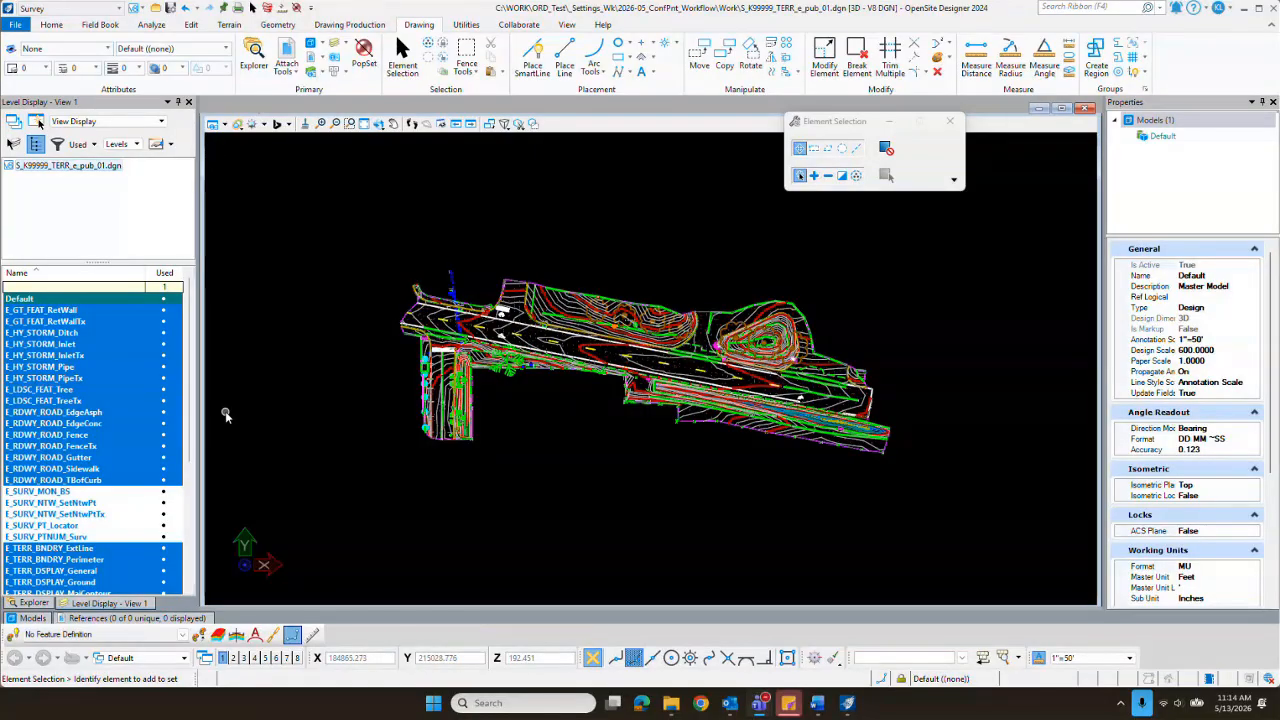
Step: Inspect the survey data in S_K99999_TERR_e_pub_01.dgn and select the MatLab_OG field book to view its properties
scroll(540, 335, "up", 3)
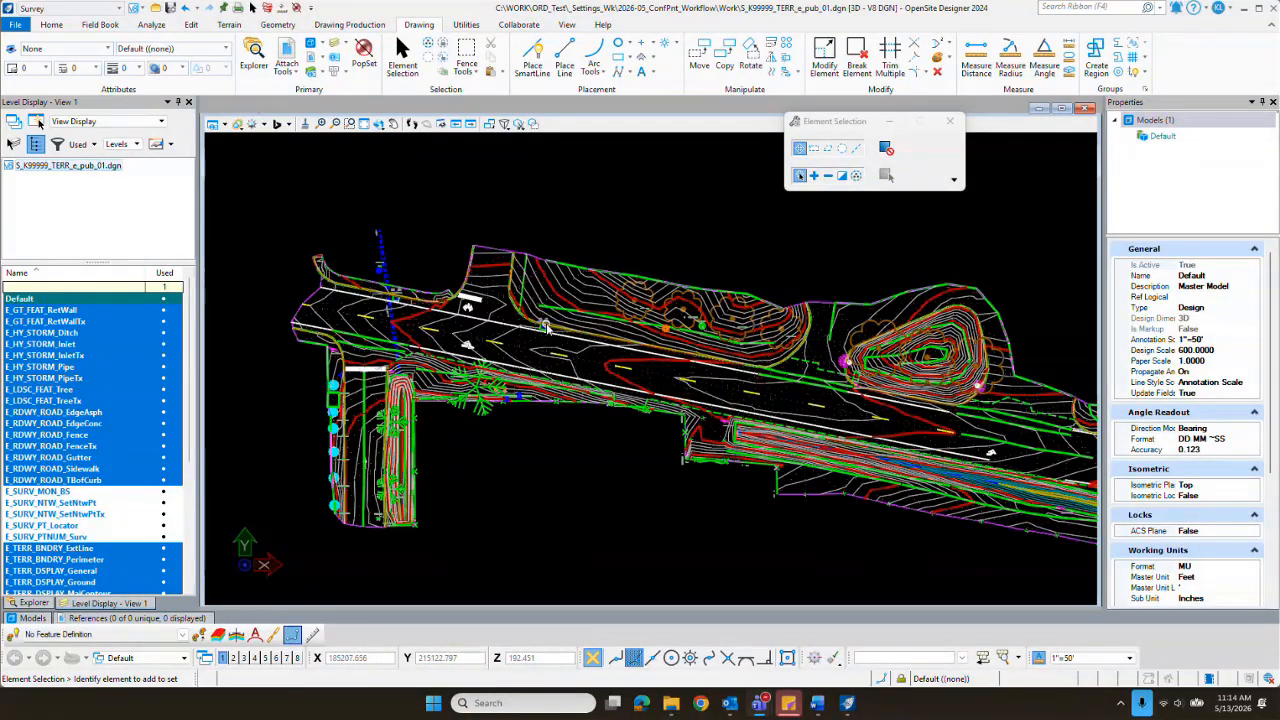
scroll(556, 363, "up", 2)
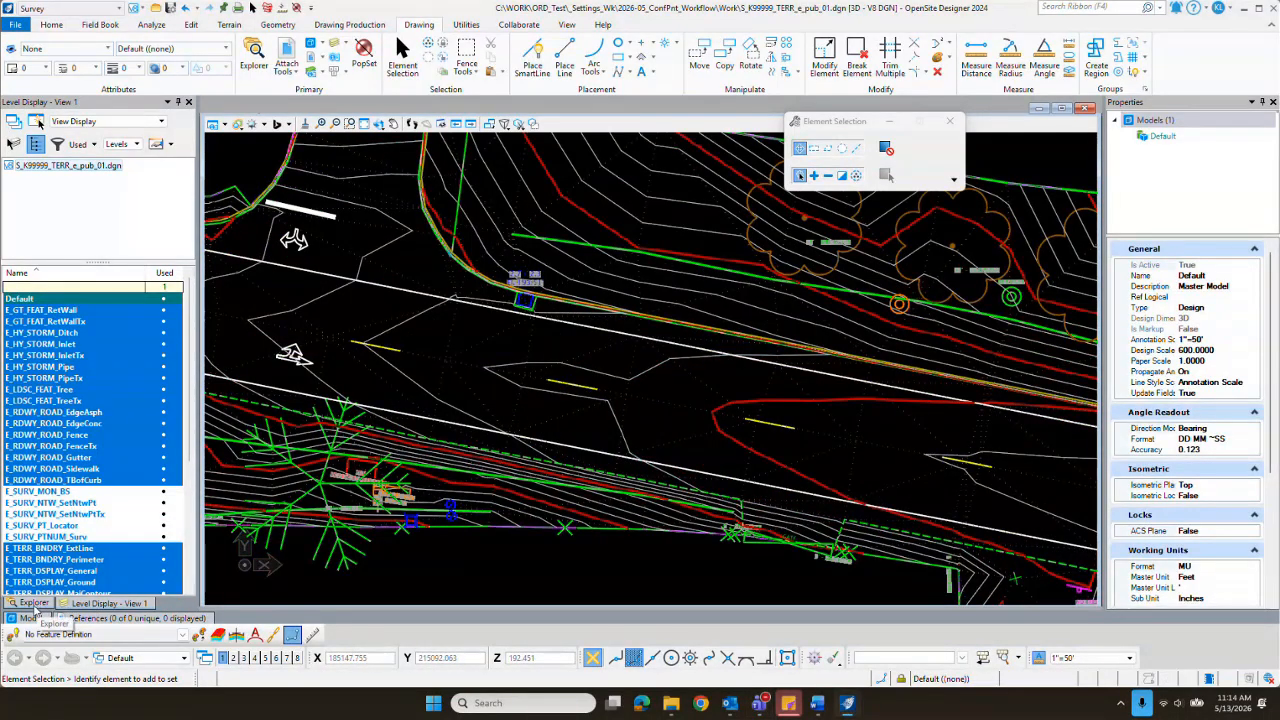
left_click(36, 604)
left_click(70, 324)
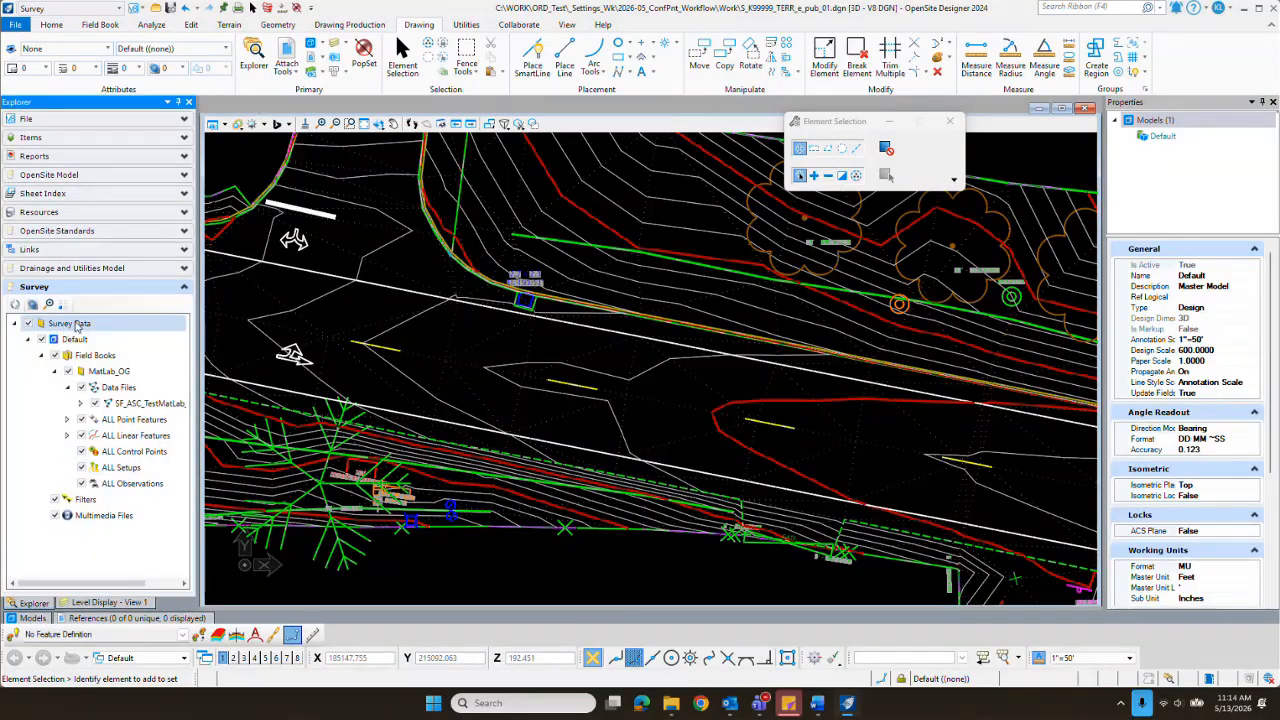
left_click(107, 372)
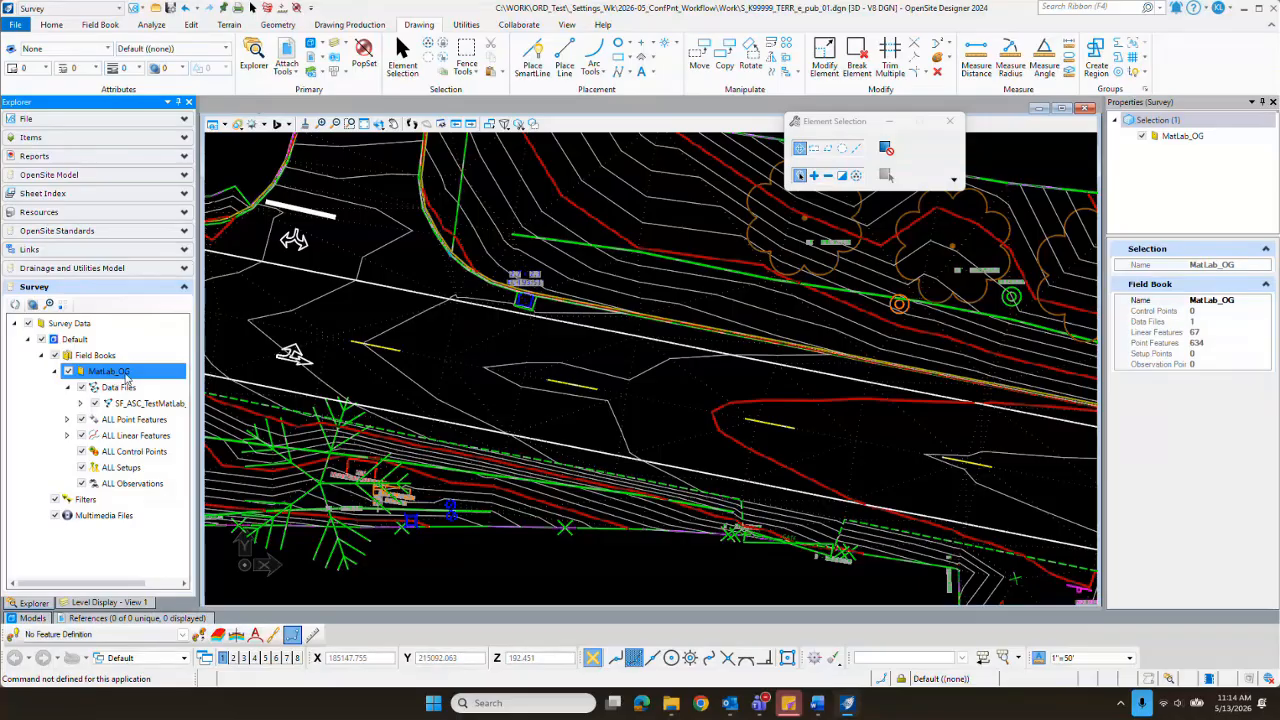
Step: Select the MatLab_OG terrain model among the contours to examine its extent, and clear the selection
scroll(548, 354, "down", 5)
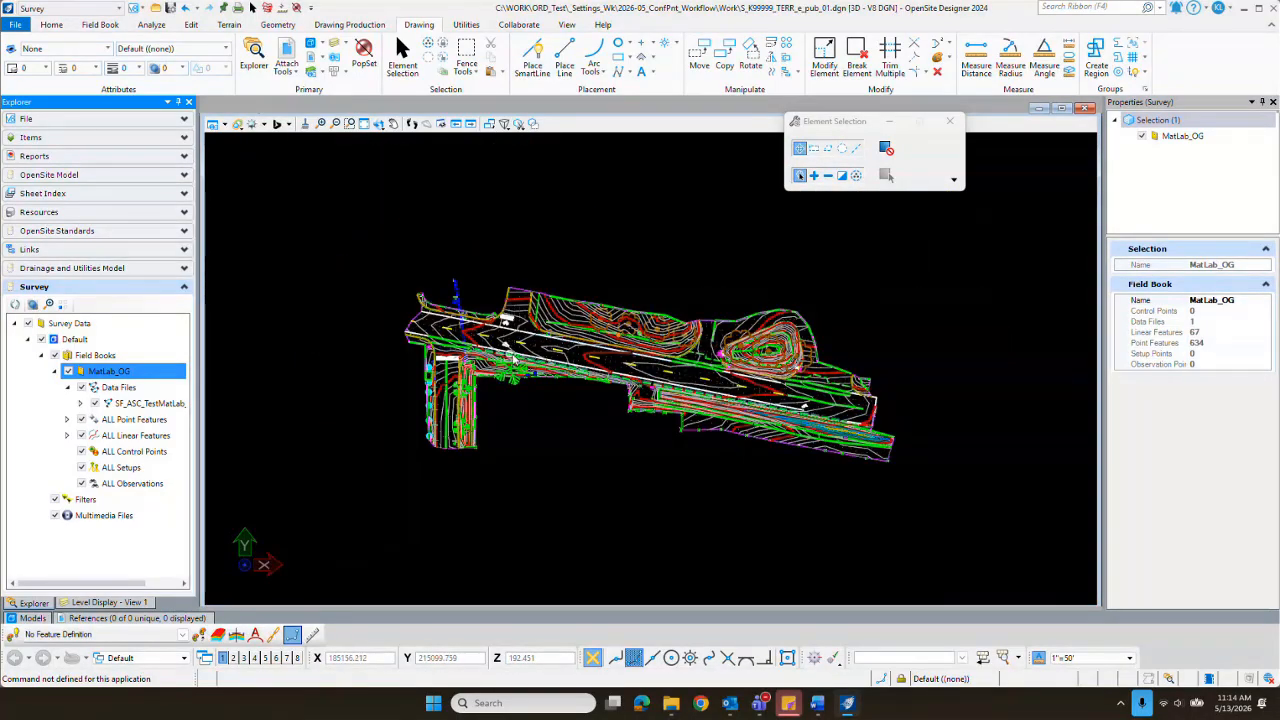
scroll(513, 358, "up", 2)
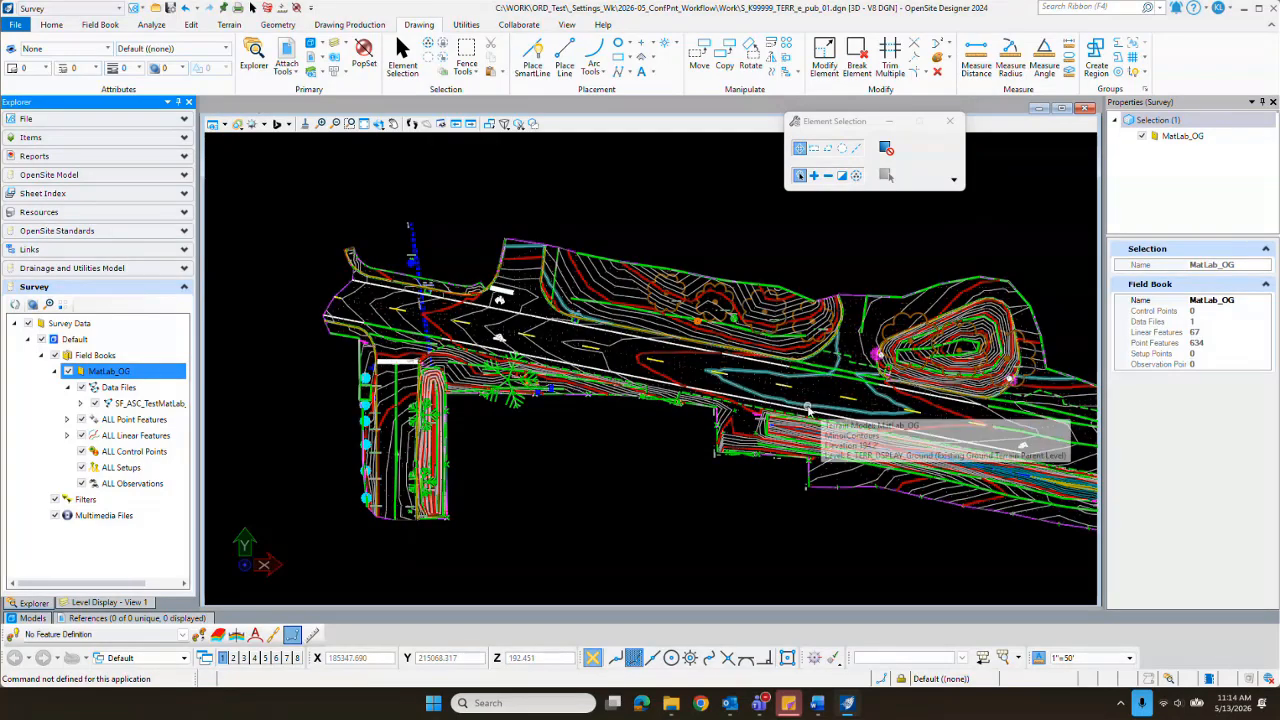
left_click(748, 393)
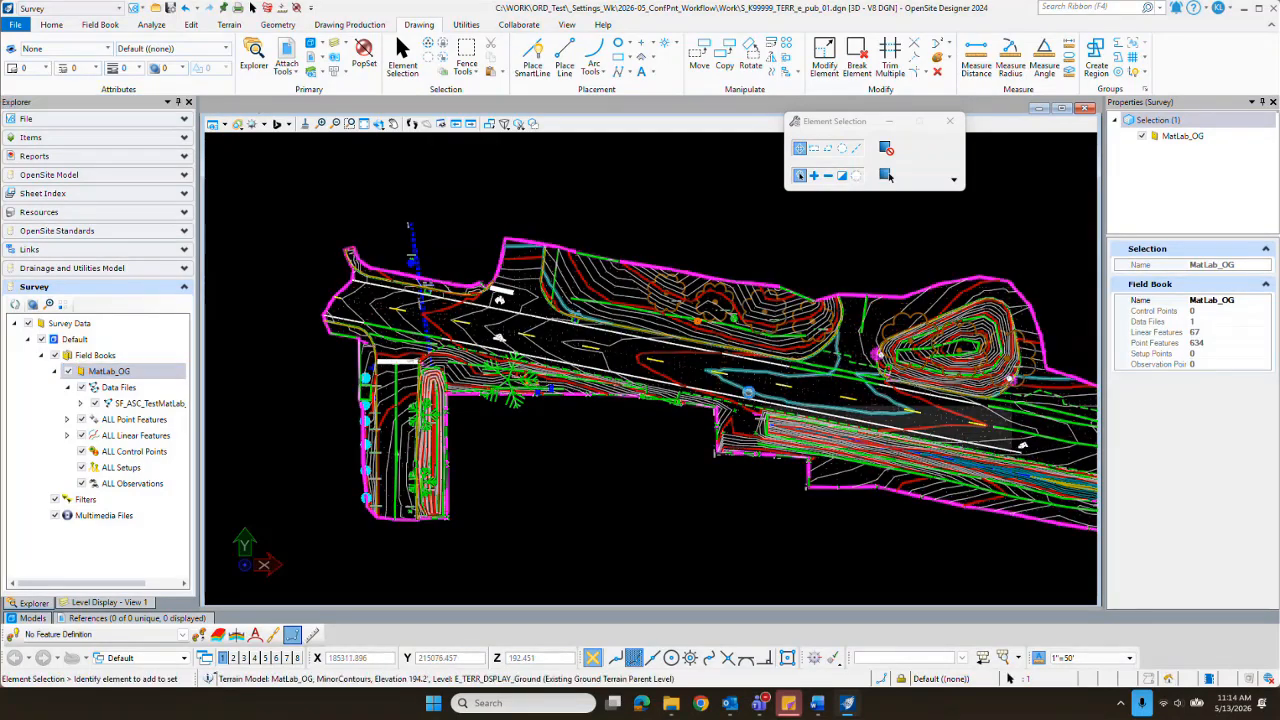
left_click(590, 473)
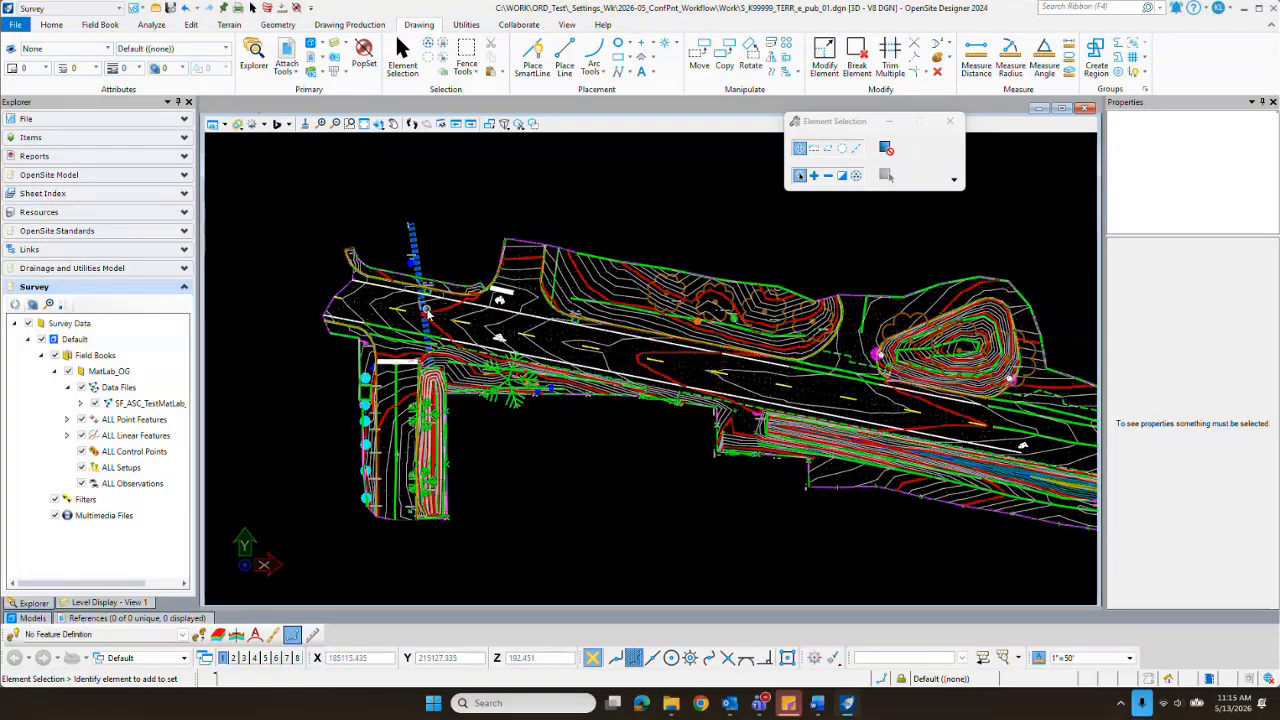
mouse_move(420, 318)
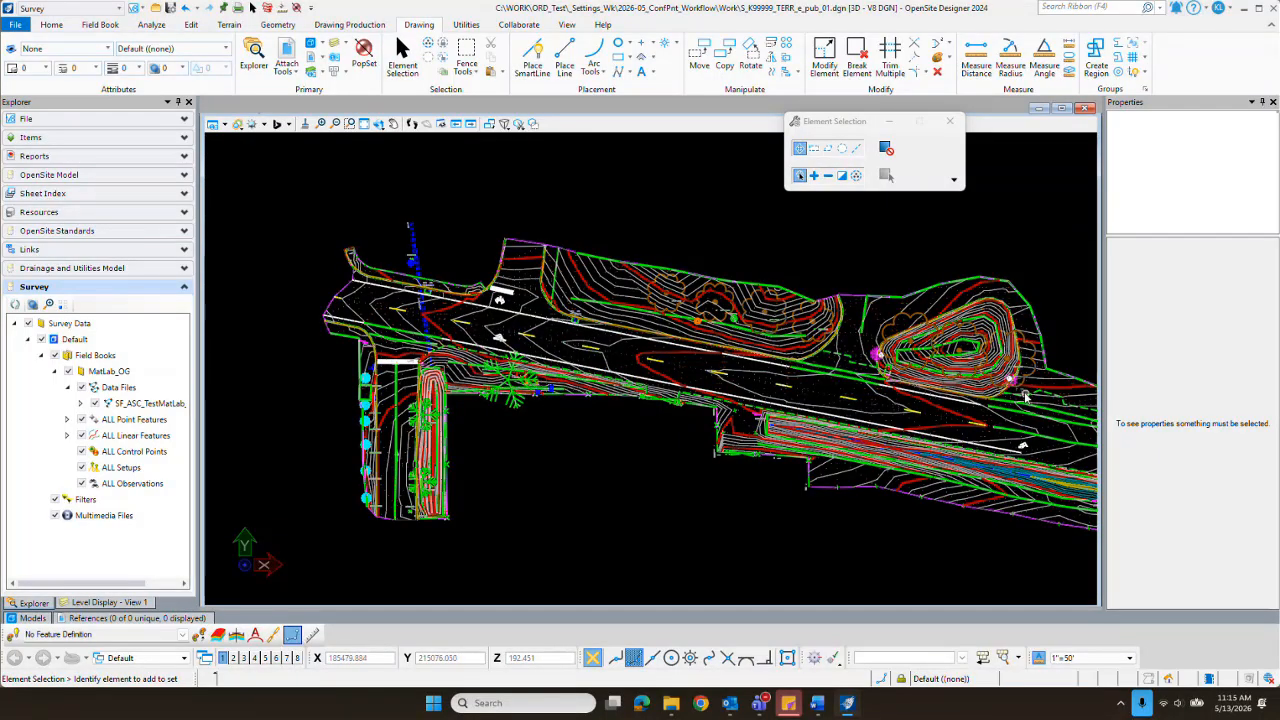
mouse_move(805, 380)
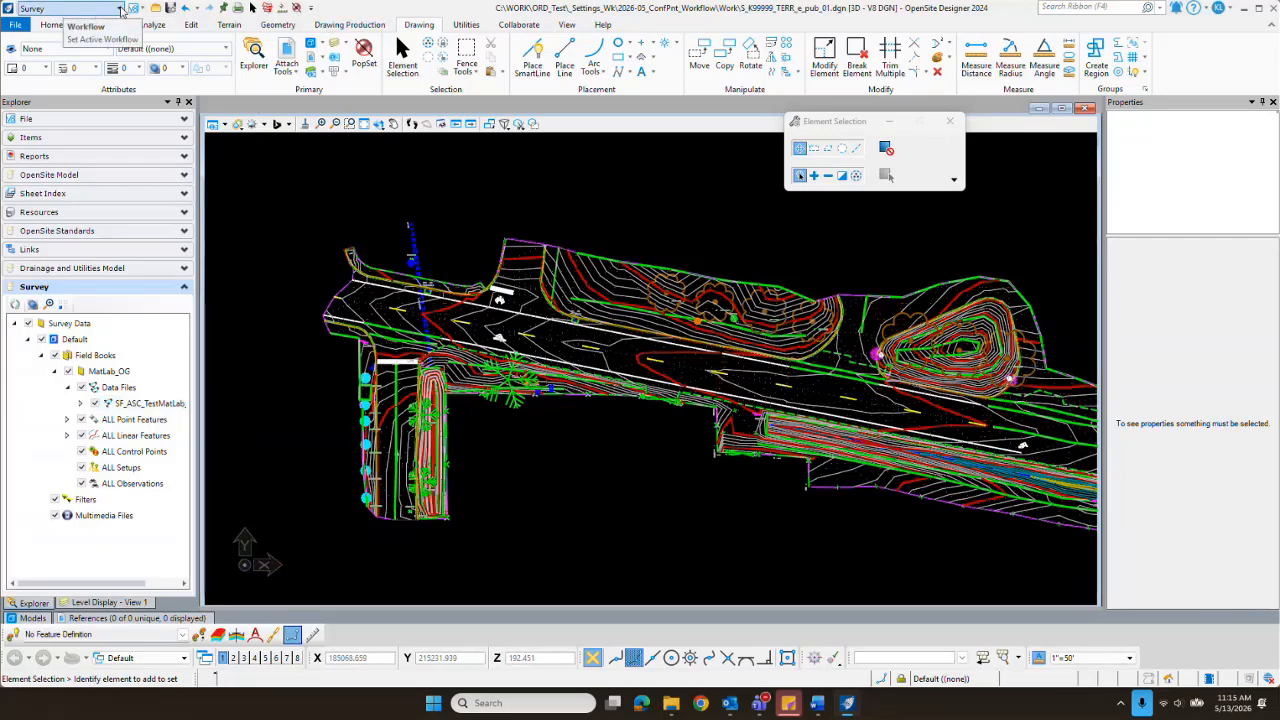
Step: In the Survey workflow, import the data file MatLab_ConfPnt_Orig.csv into the MatLab_OG field book
left_click(120, 9)
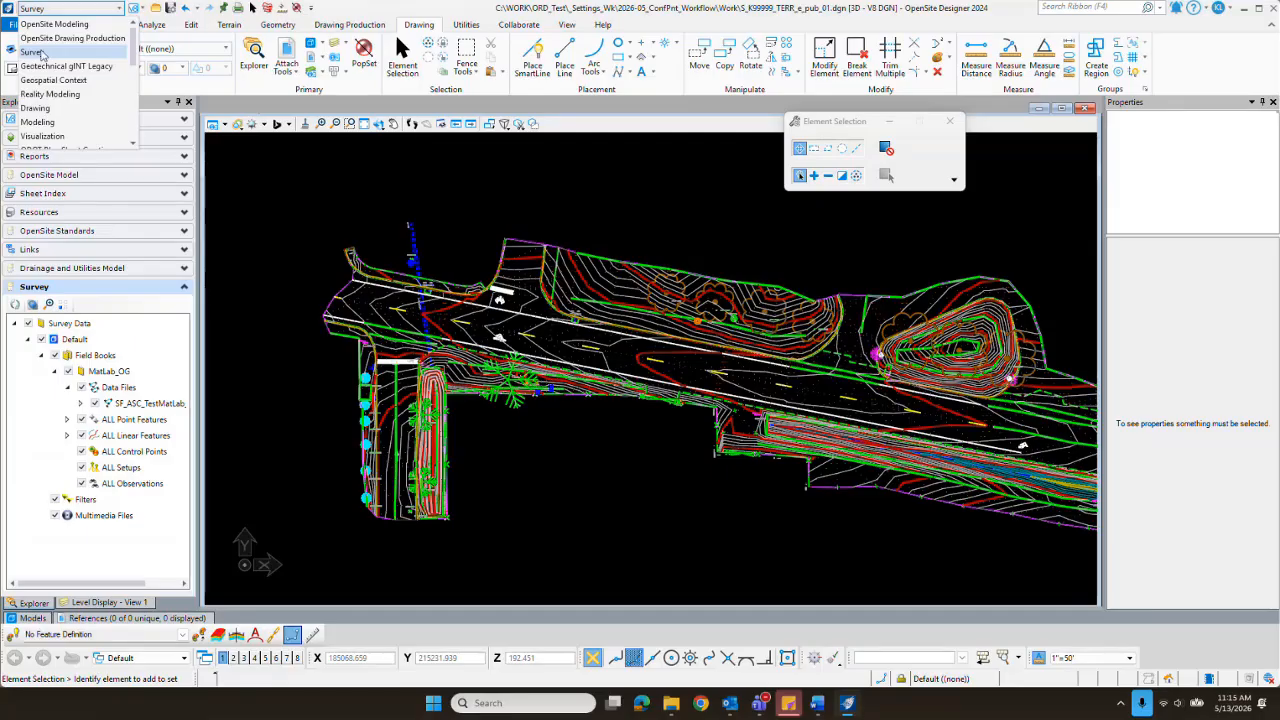
left_click(41, 53)
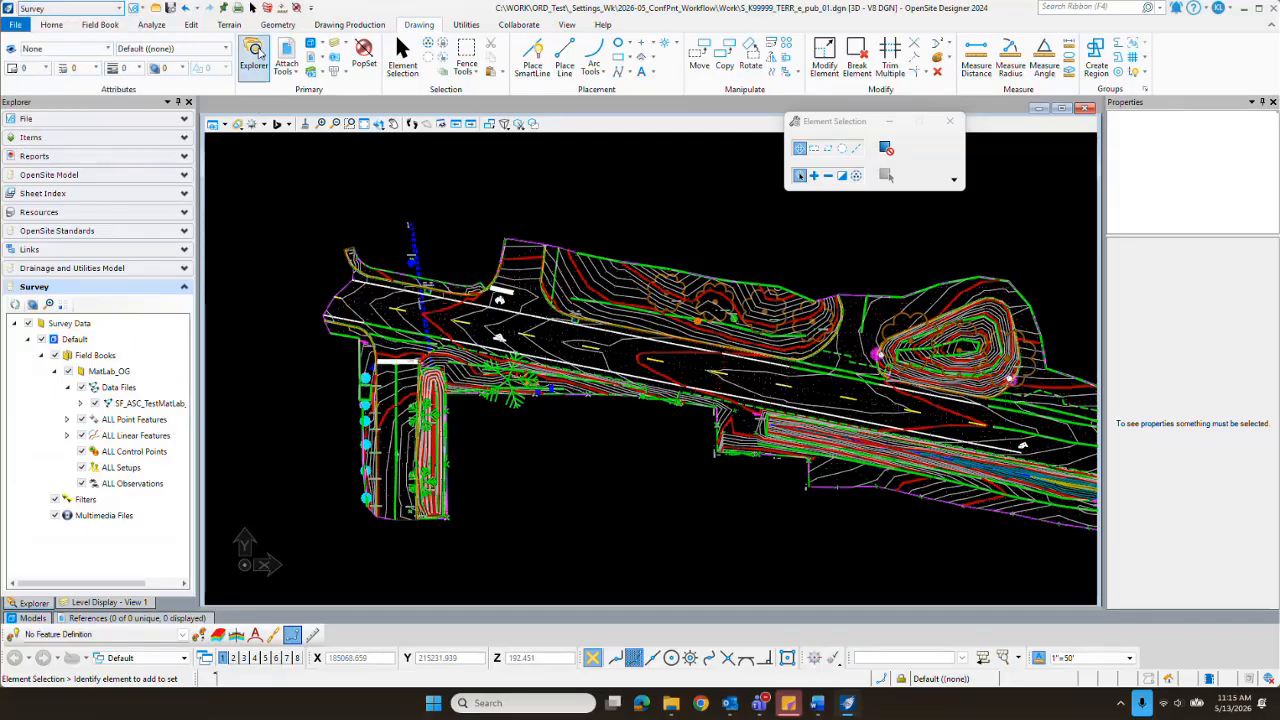
left_click(100, 25)
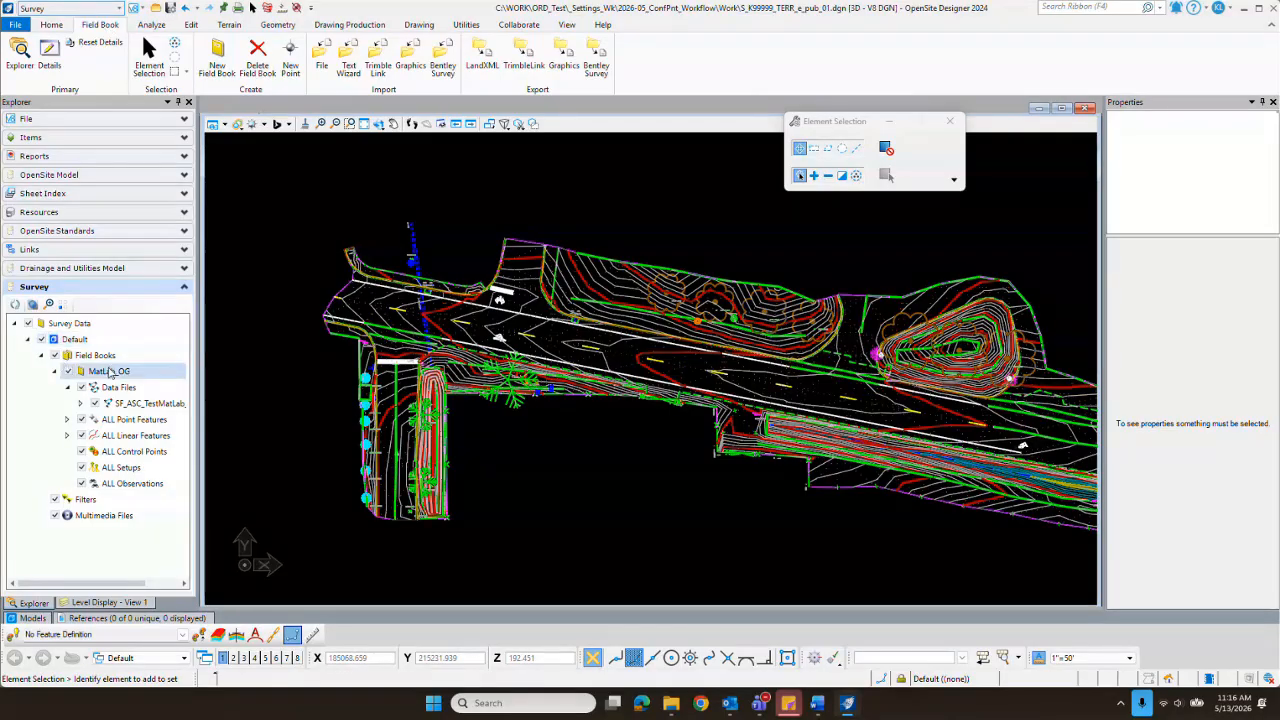
left_click(325, 67)
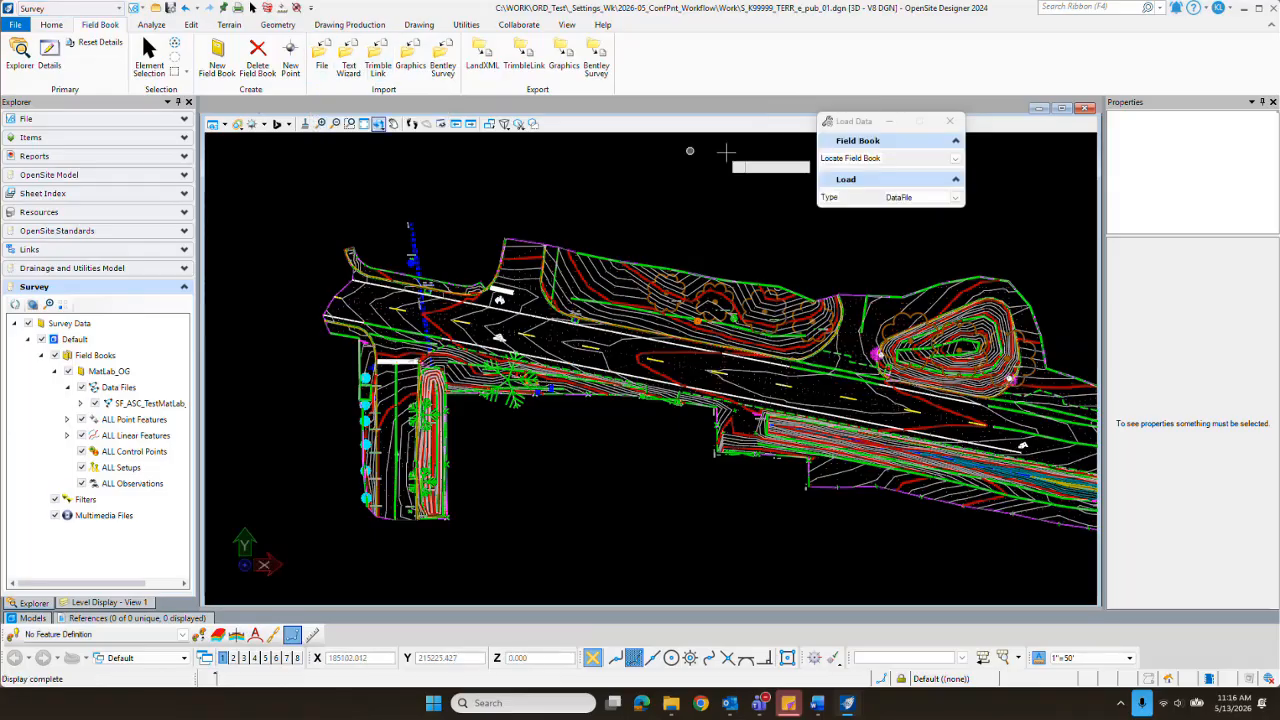
left_click(955, 158)
left_click(906, 174)
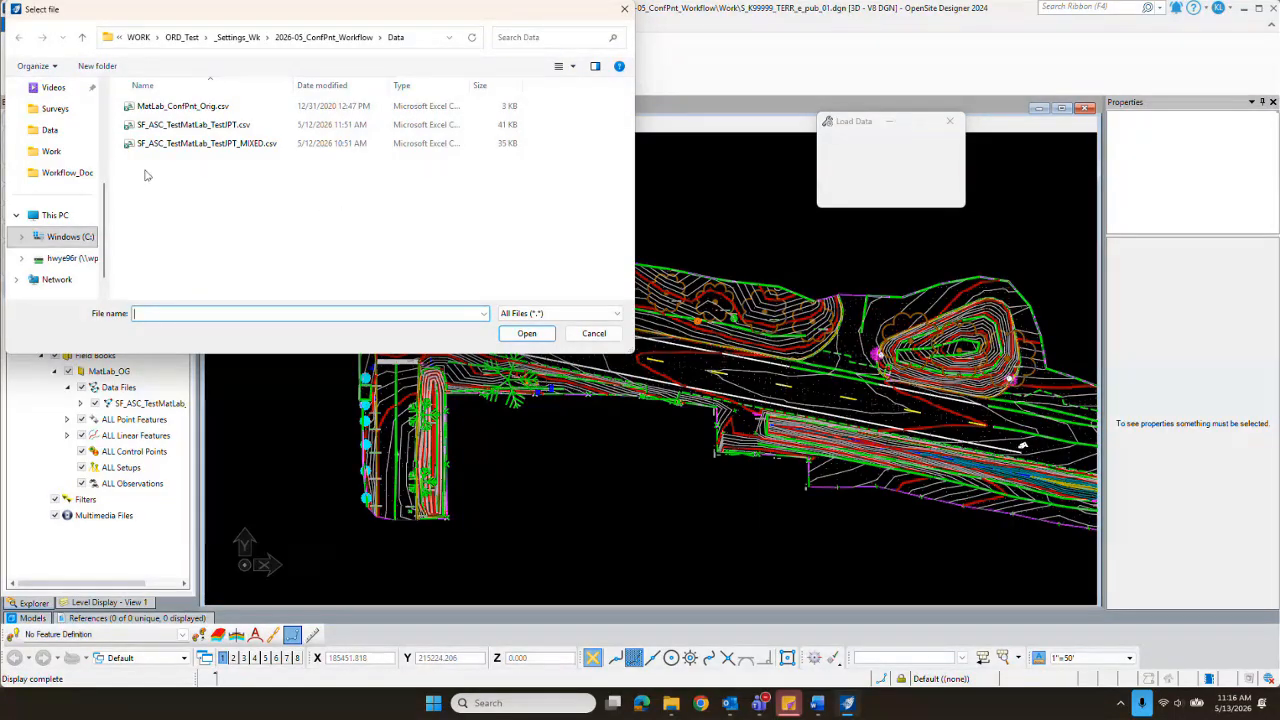
left_click(200, 108)
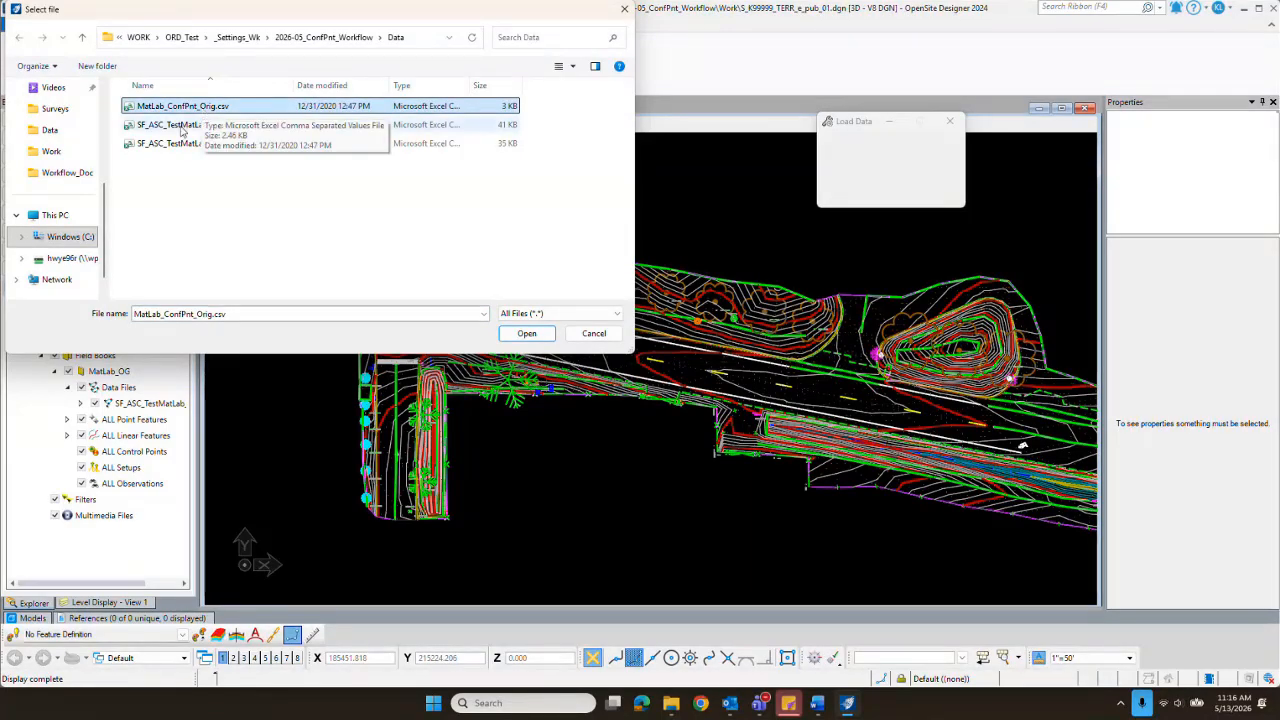
left_click(528, 335)
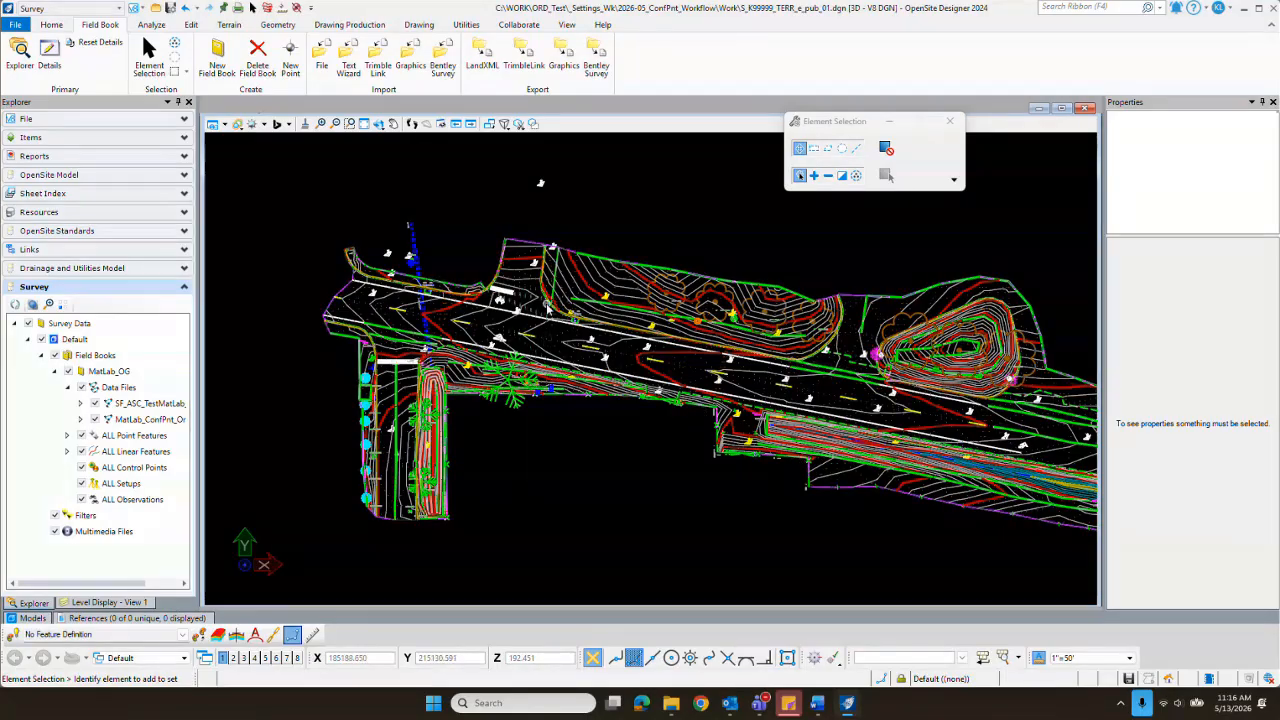
Step: Inspect the properties of two imported confidence points on the roadway, and clear the selection
scroll(609, 371, "up", 5)
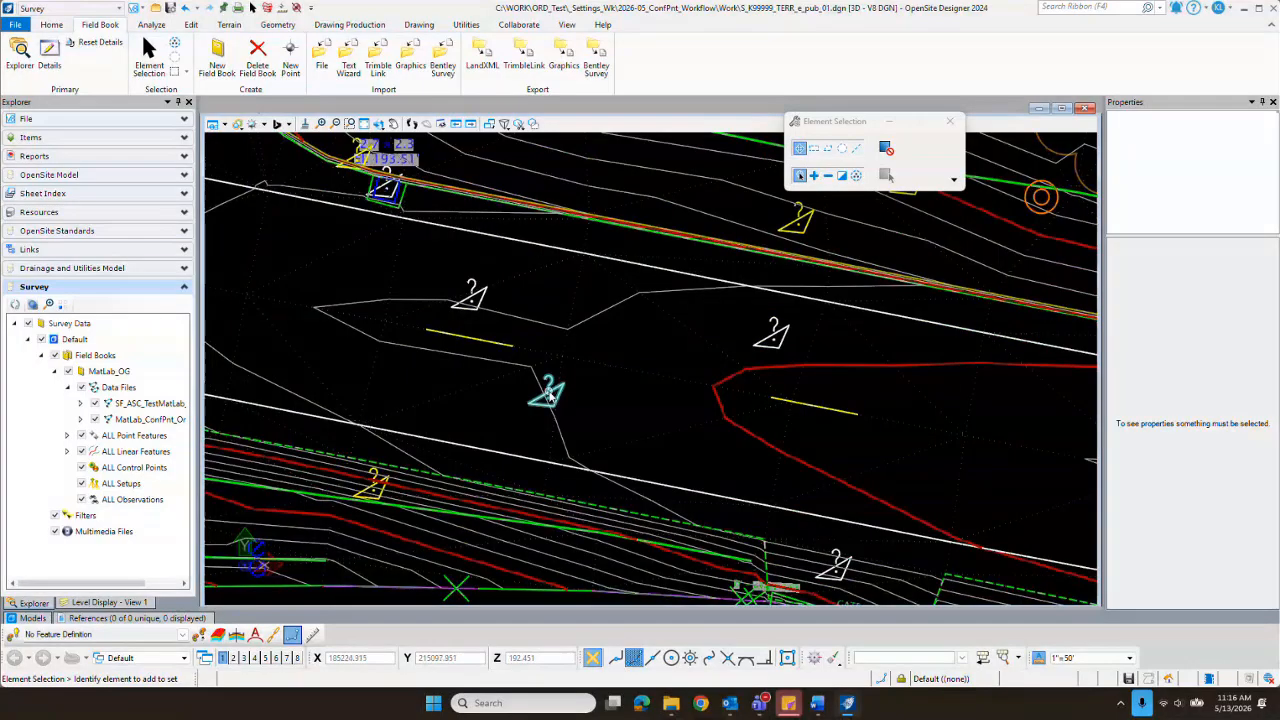
left_click(776, 337)
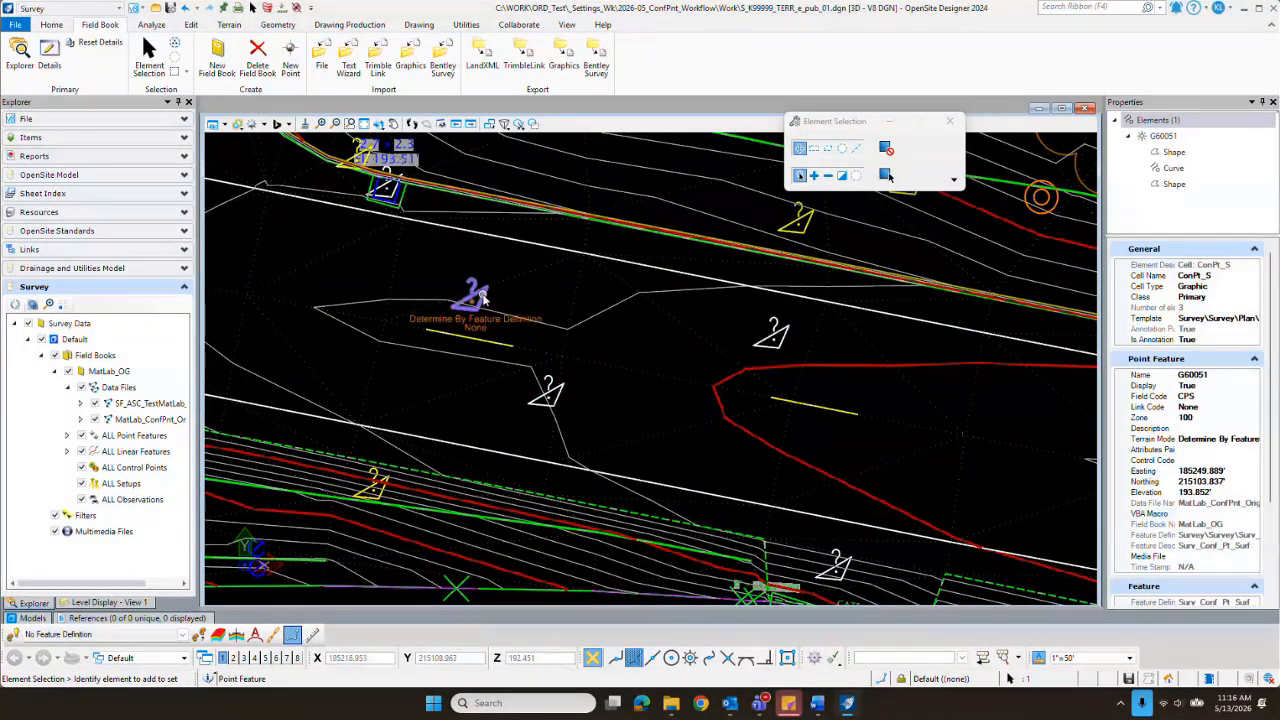
left_click(480, 295)
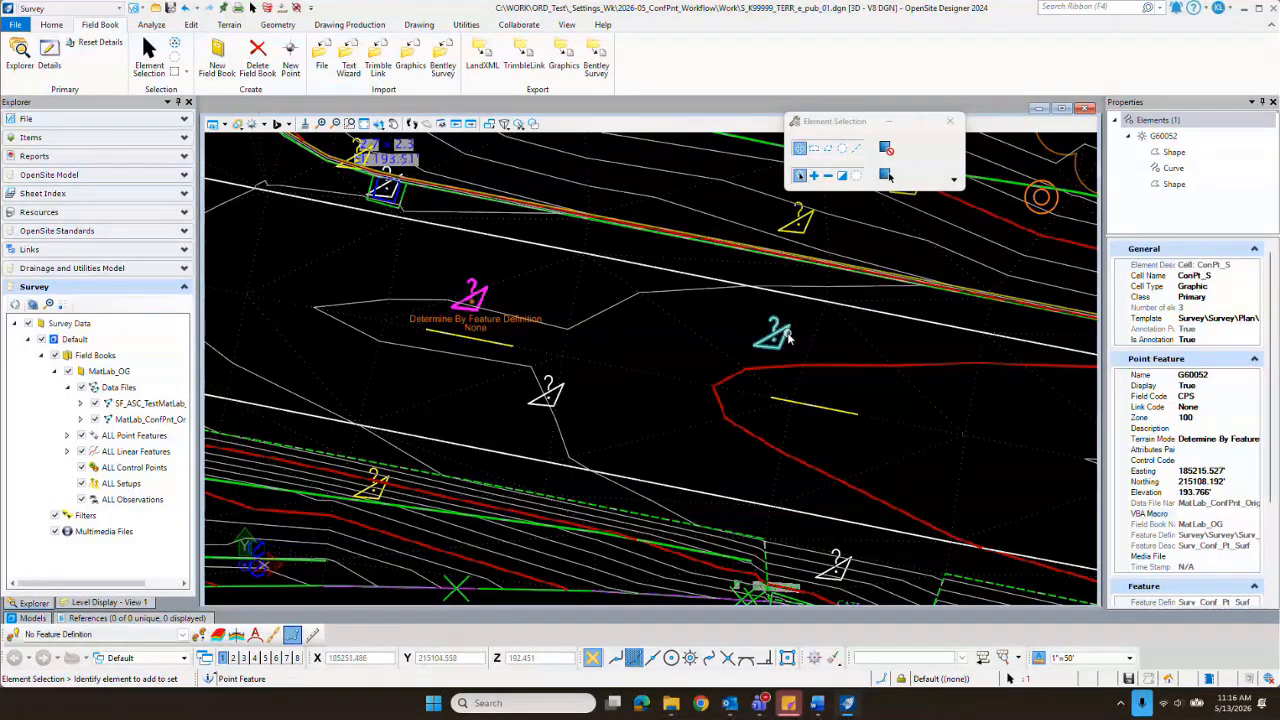
mouse_move(787, 338)
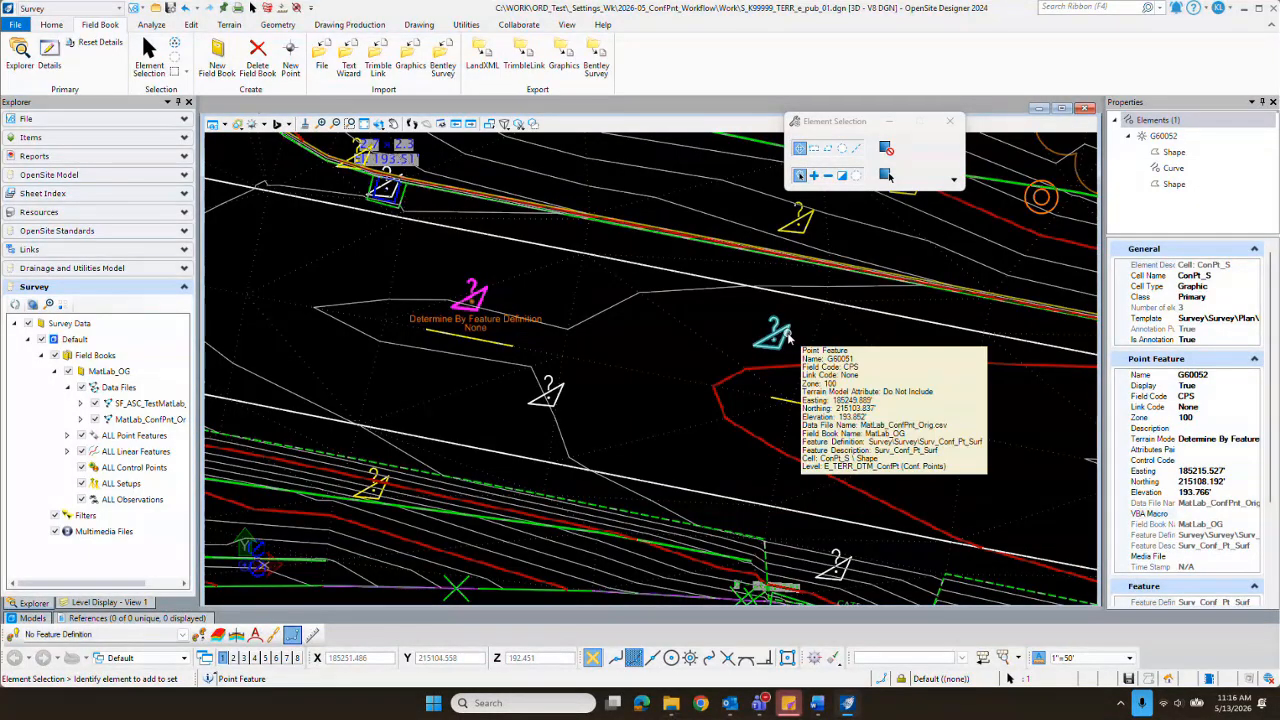
scroll(787, 340, "down", 3)
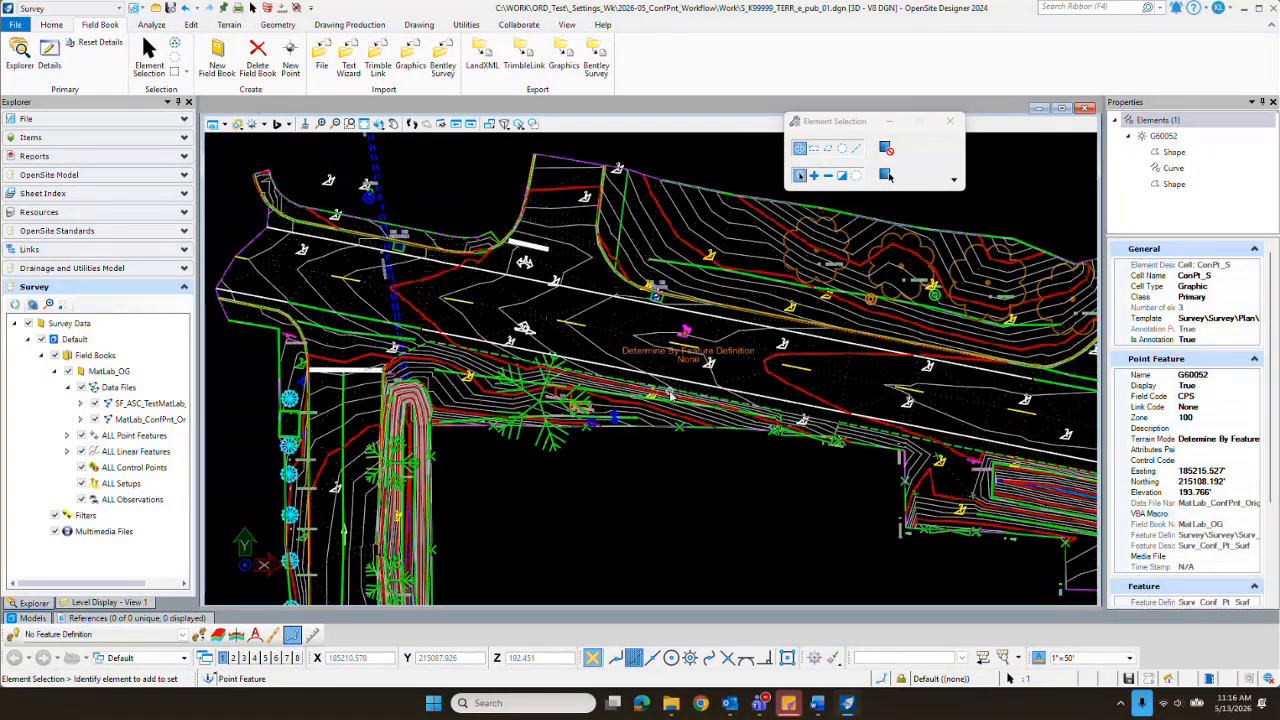
scroll(670, 376, "down", 2)
left_click(706, 493)
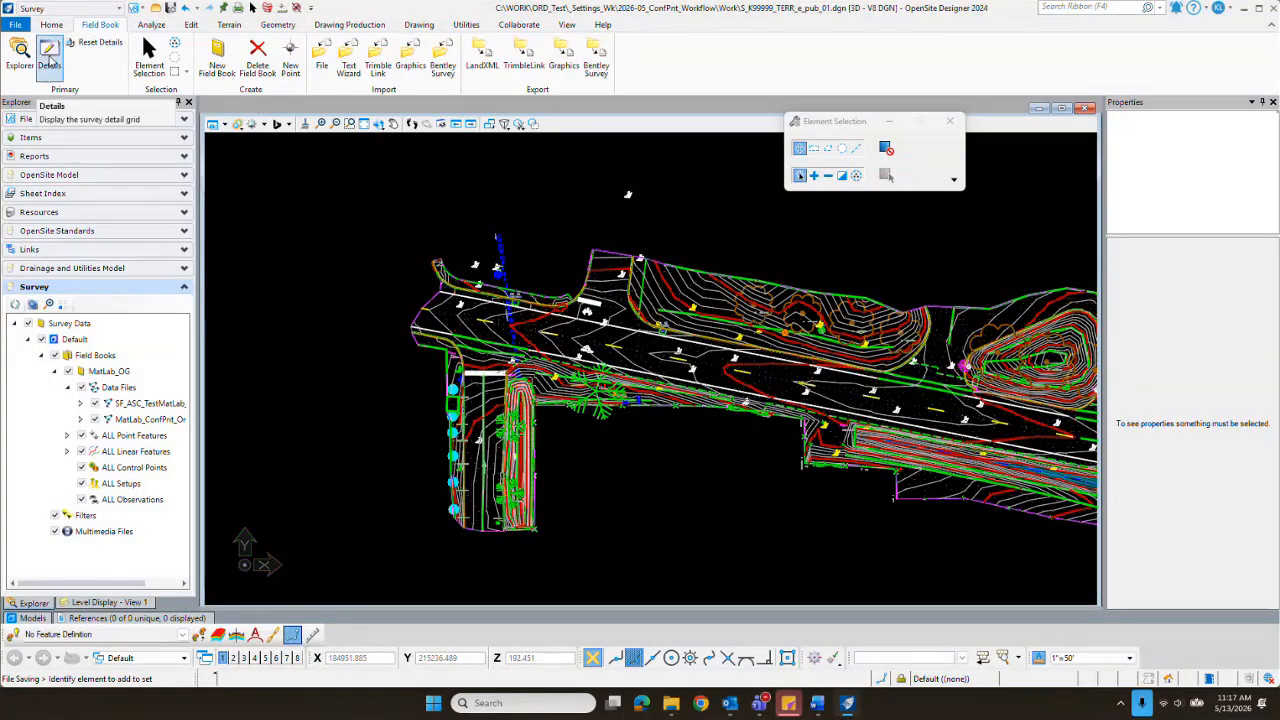
Step: Show the CPG, CPN, CPR and CPS point features together in the Survey Details grid and review the listed points
left_click(49, 60)
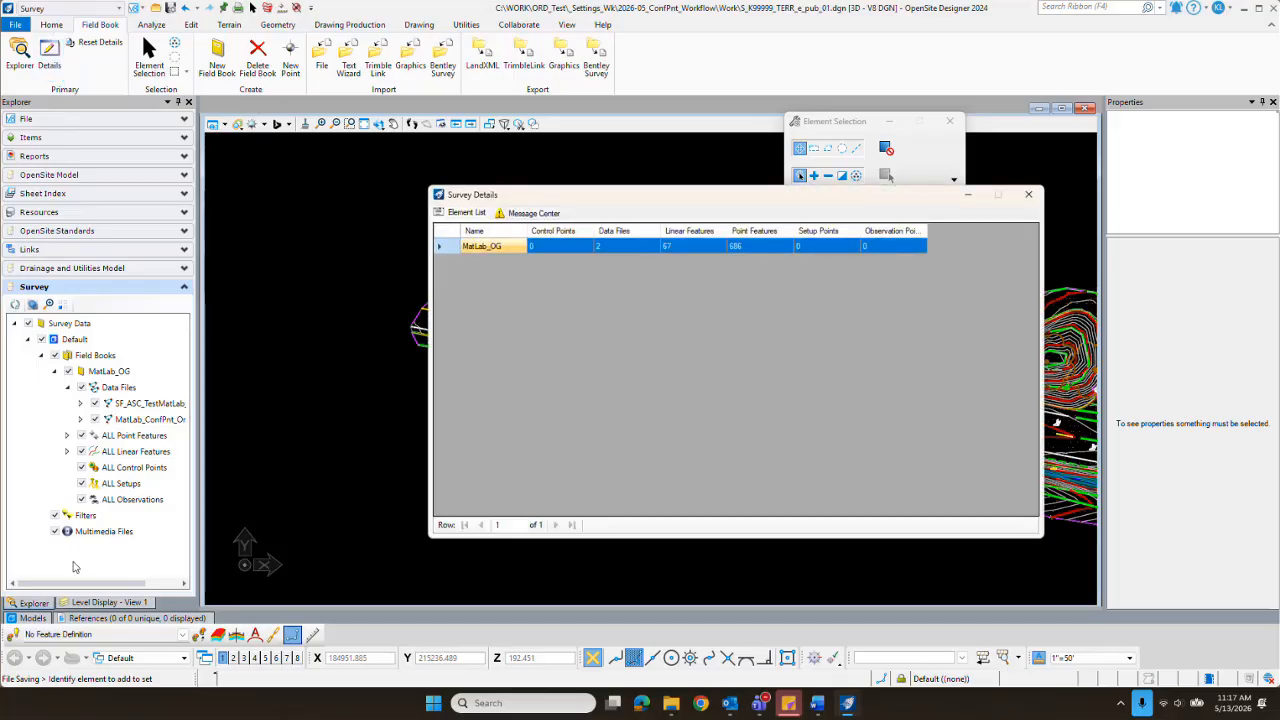
left_click(67, 437)
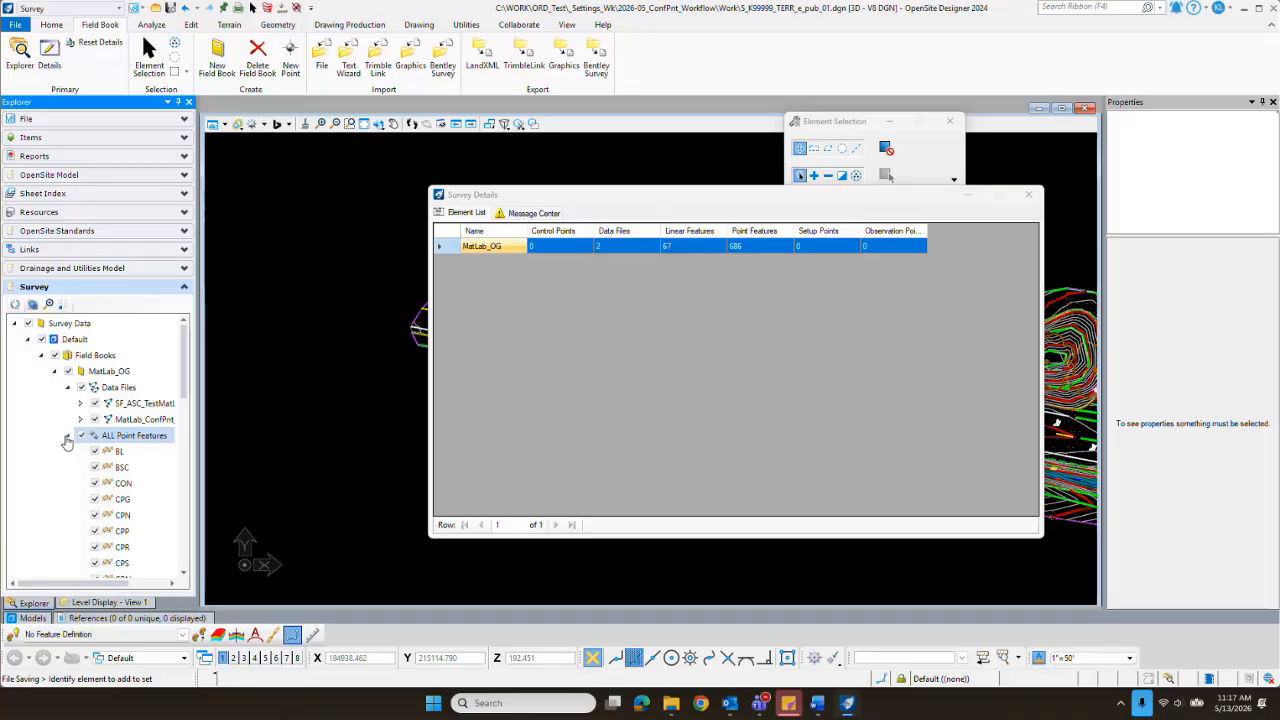
left_click(136, 503)
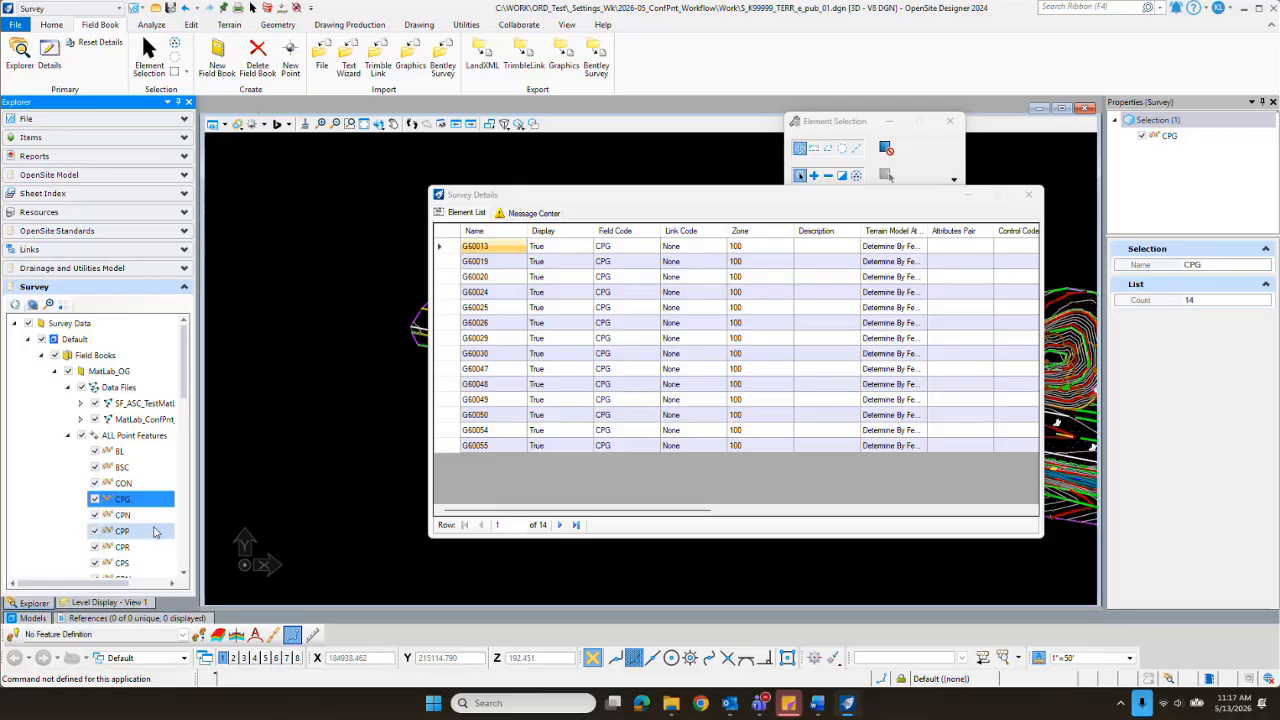
left_click(122, 515, "ctrl")
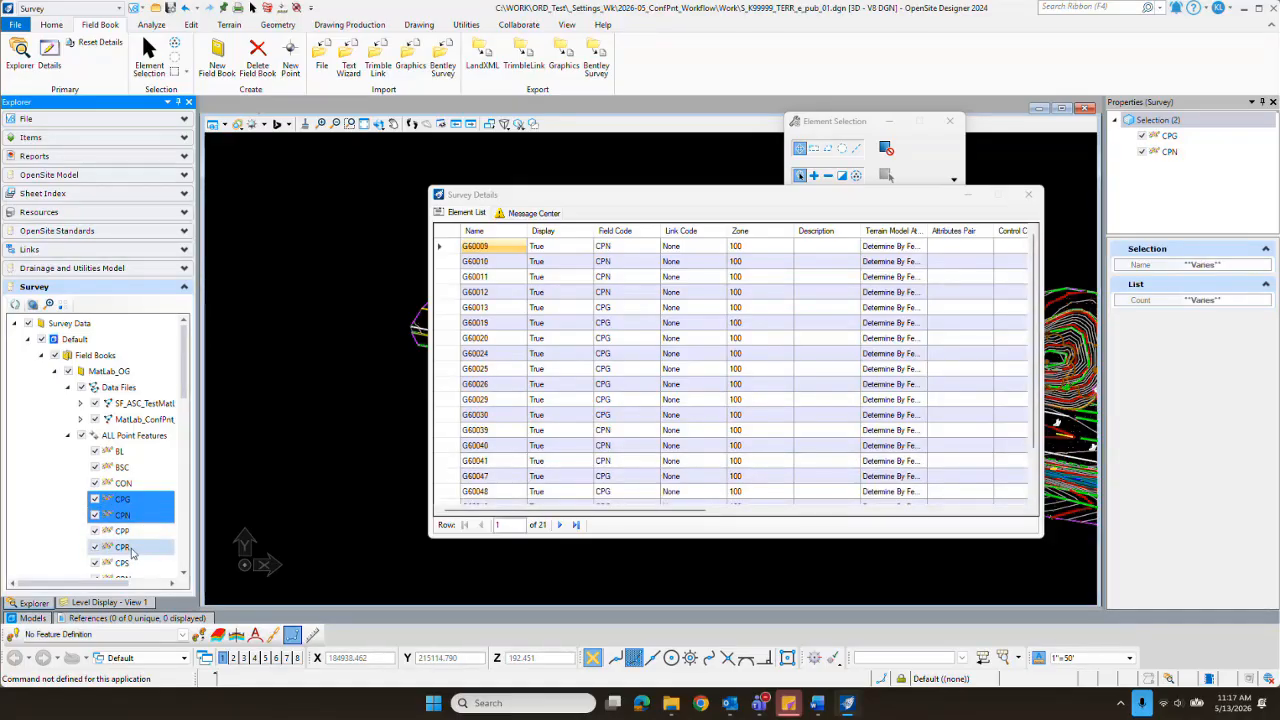
left_click(155, 548, "ctrl")
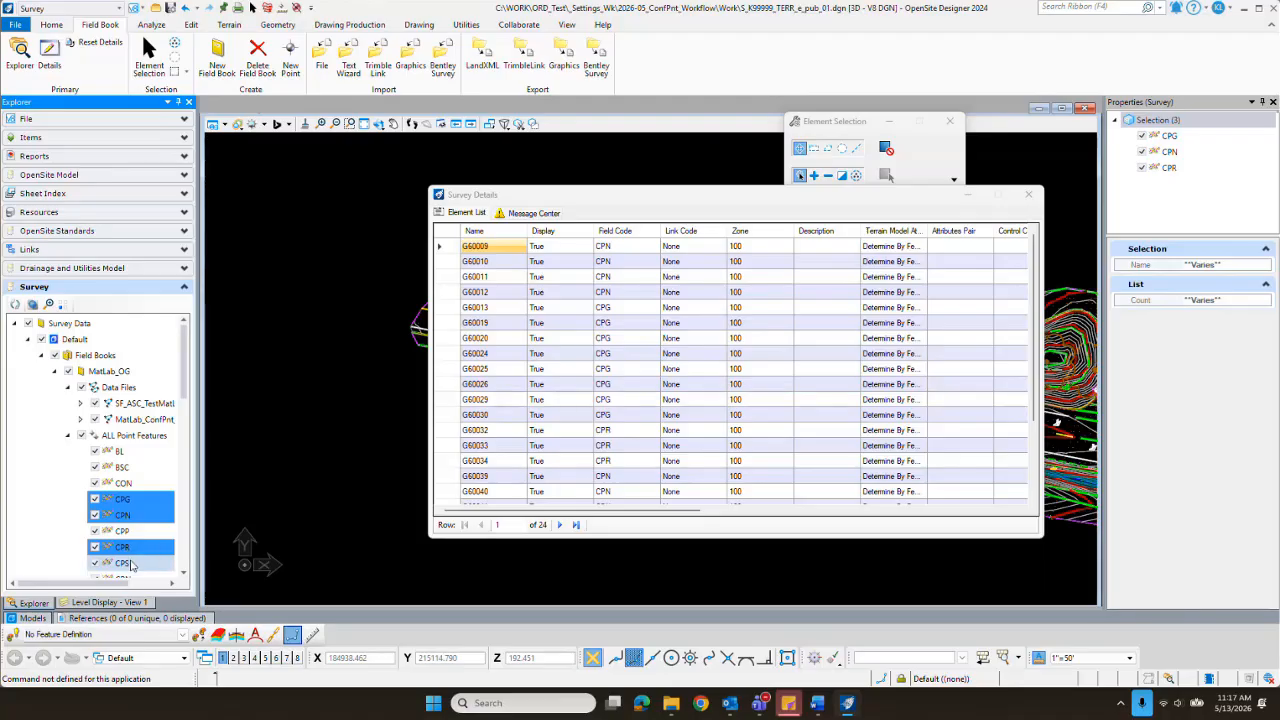
left_click(133, 566, "ctrl")
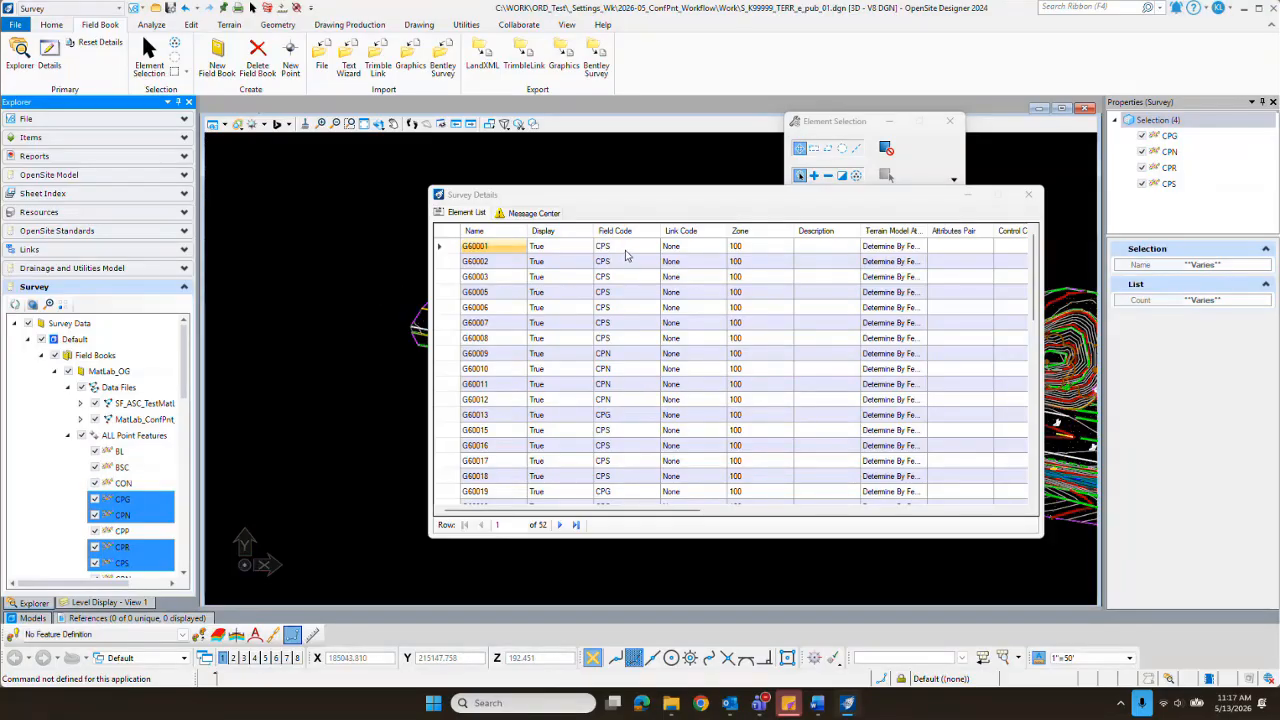
scroll(632, 378, "down", 8)
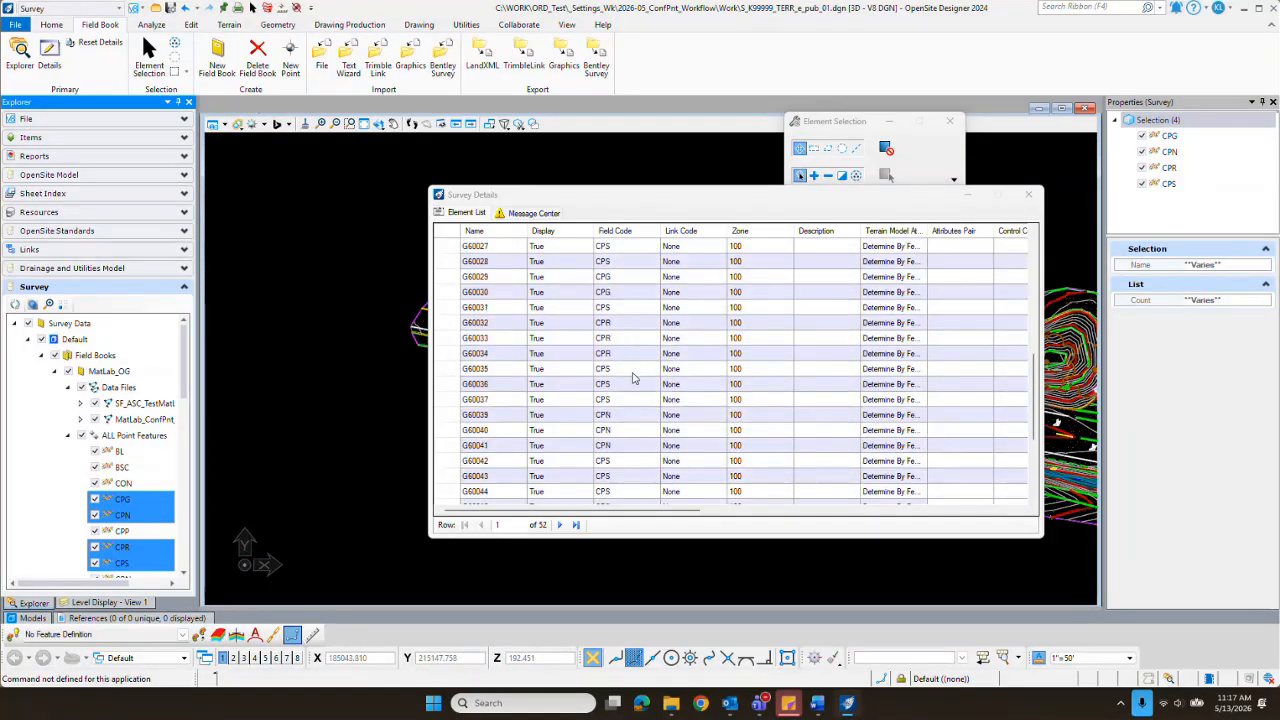
scroll(632, 378, "down", 4)
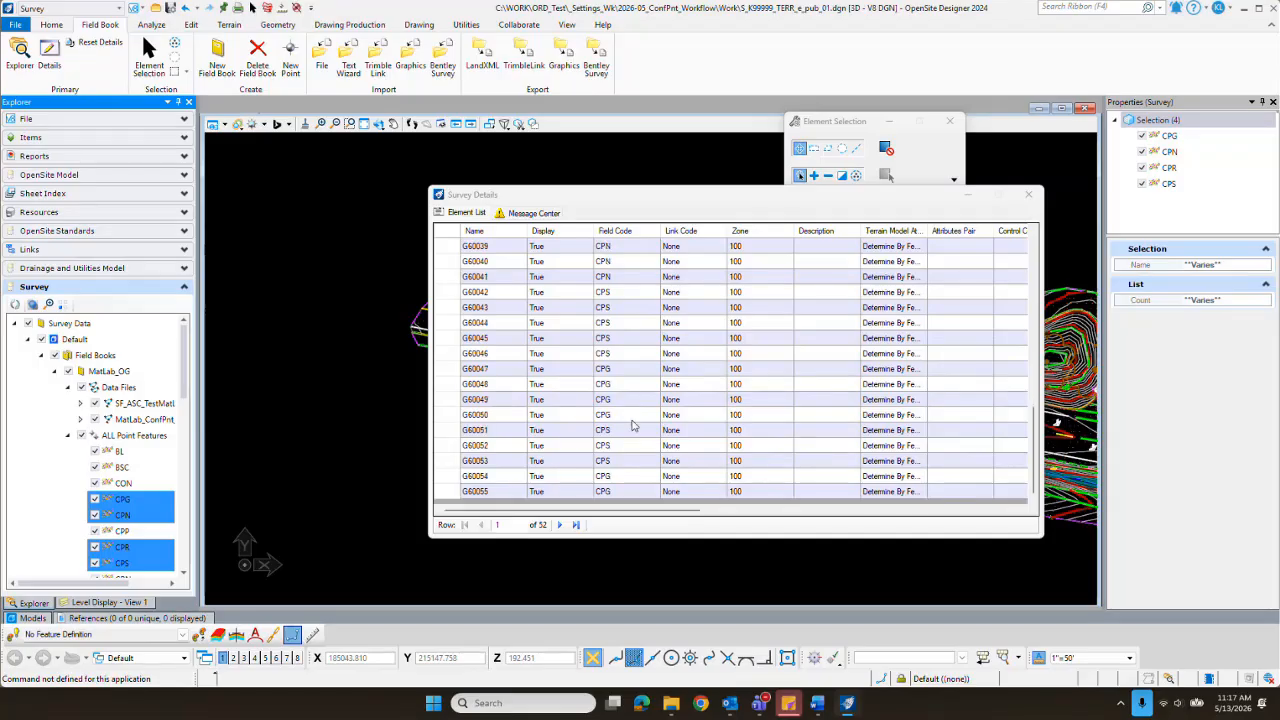
scroll(627, 412, "up", 12)
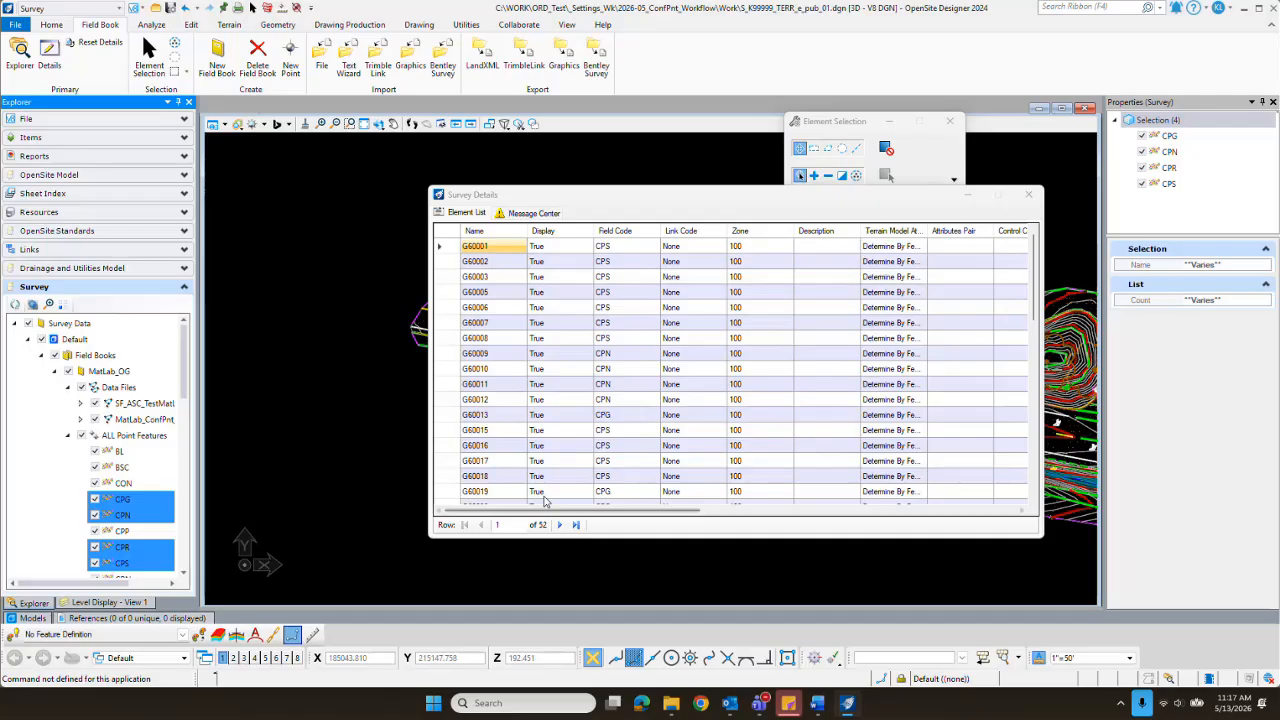
Step: Create a selection set from all listed confidence points and move the Survey Details window clear of the drawing
left_click(447, 235)
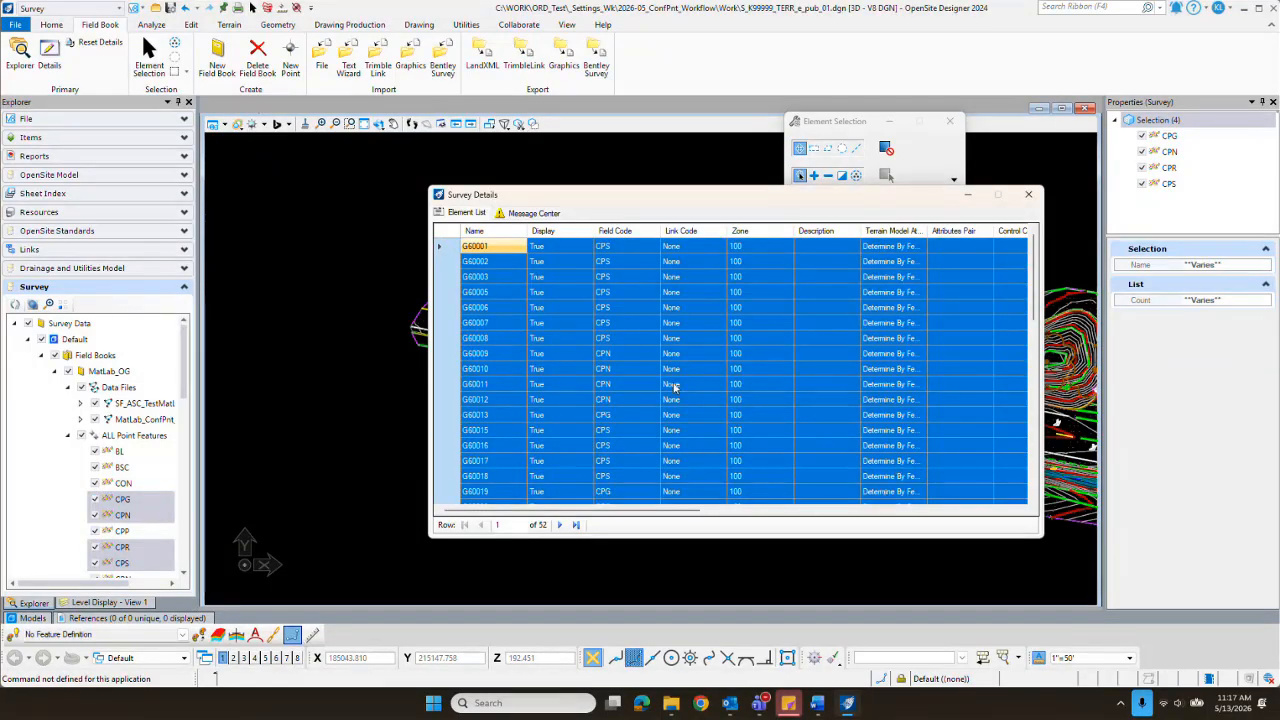
scroll(669, 341, "down", 12)
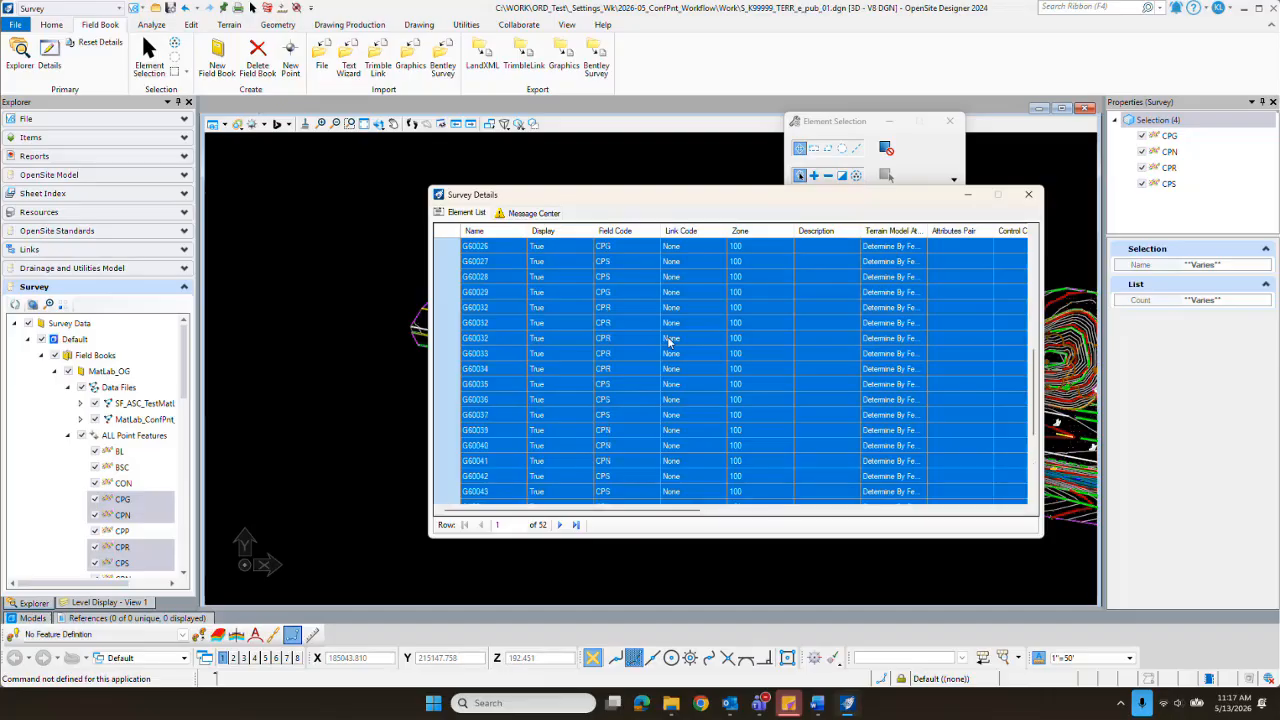
scroll(670, 339, "up", 12)
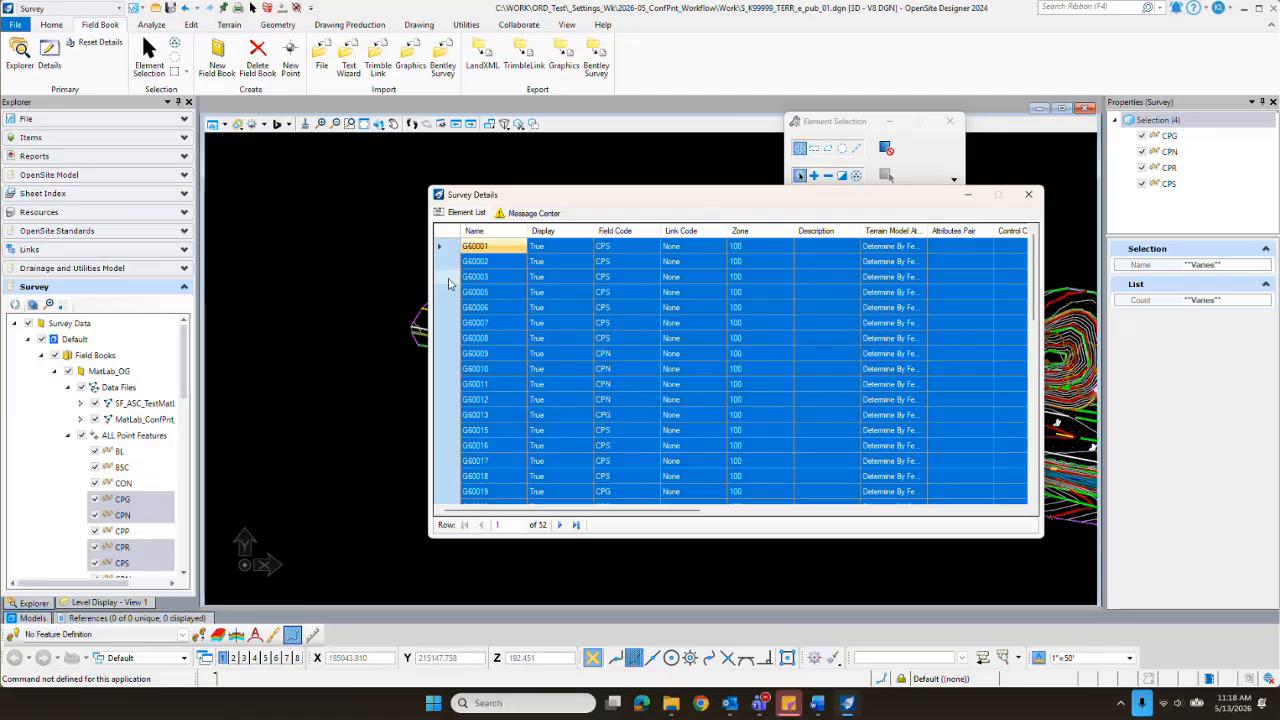
right_click(449, 284)
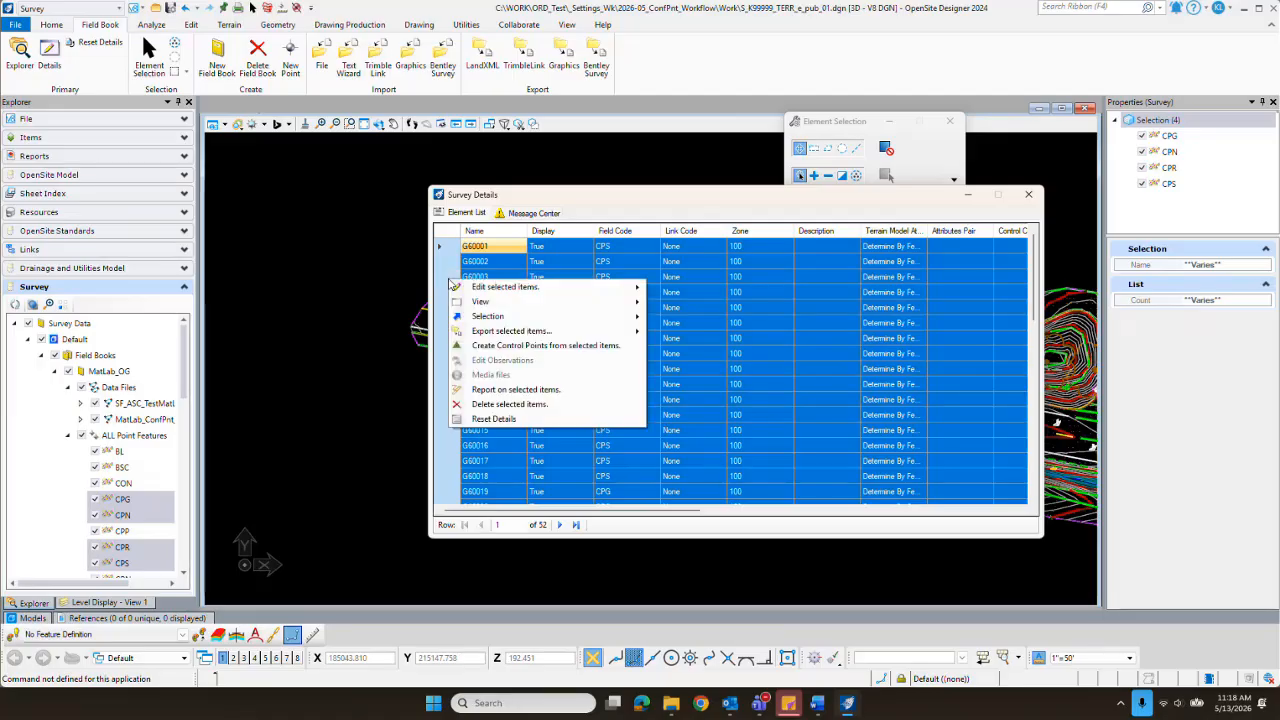
mouse_move(478, 318)
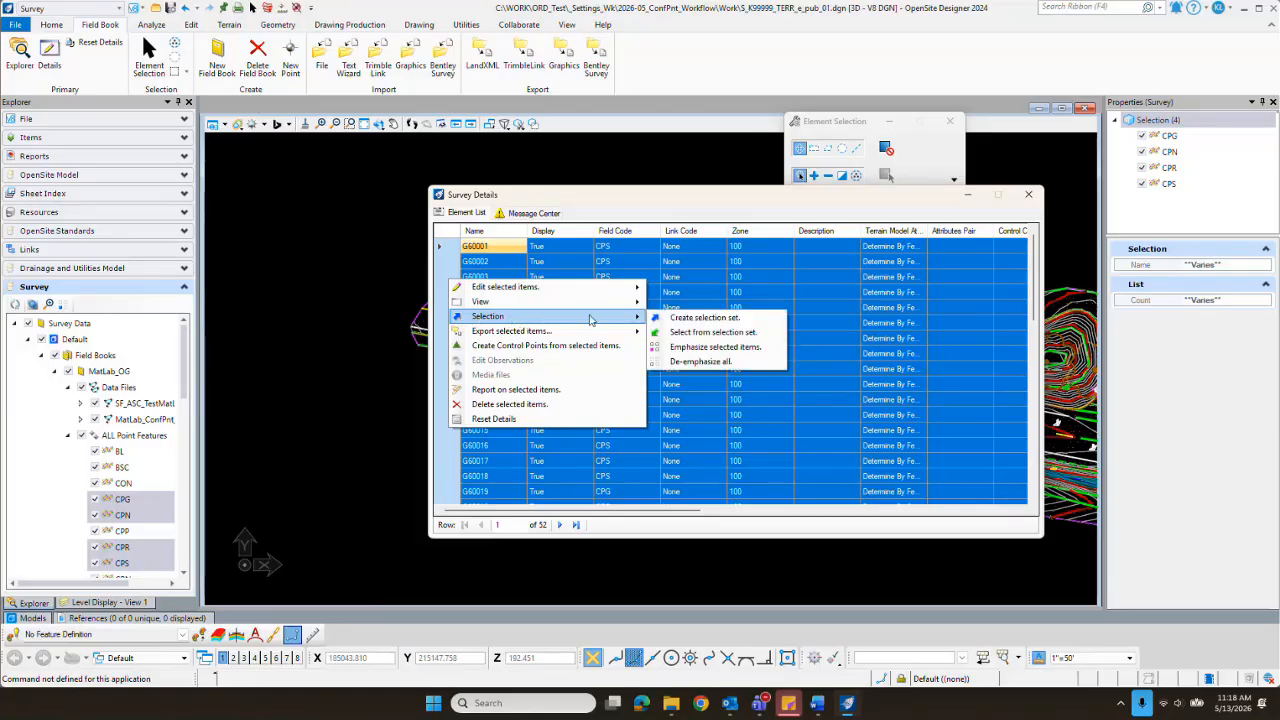
left_click(705, 317)
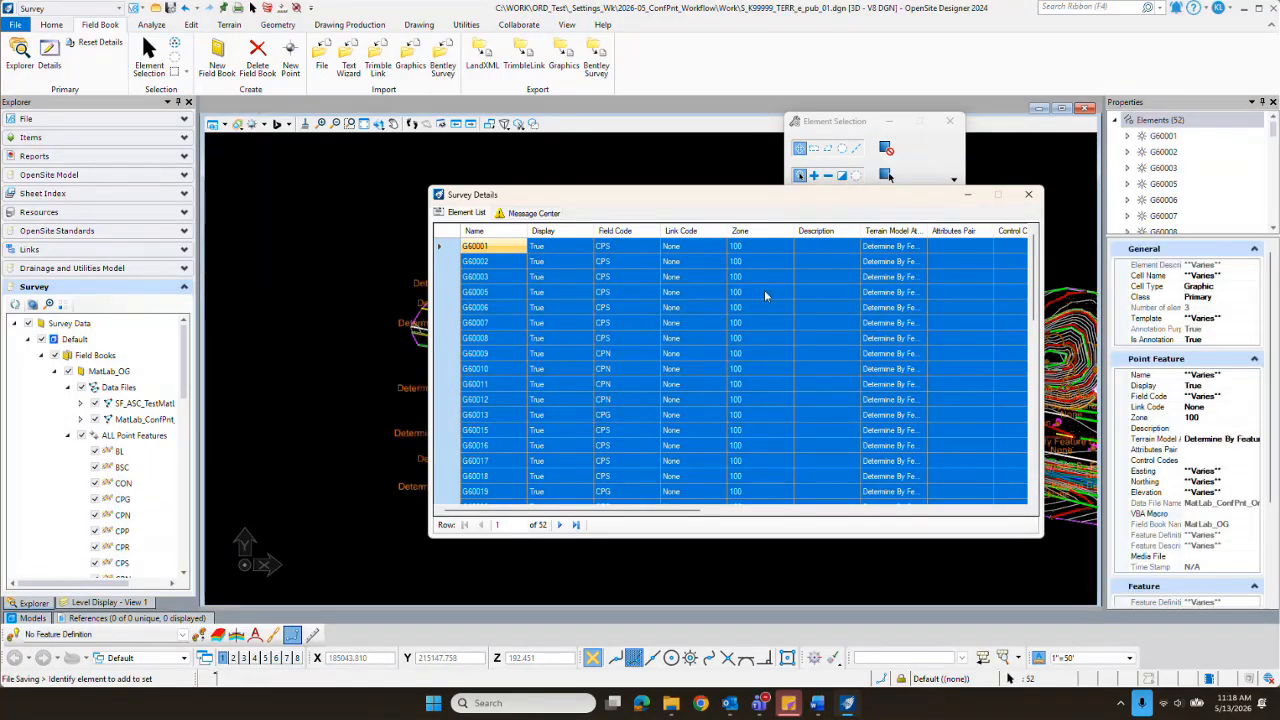
left_click_drag(688, 200, 854, 596)
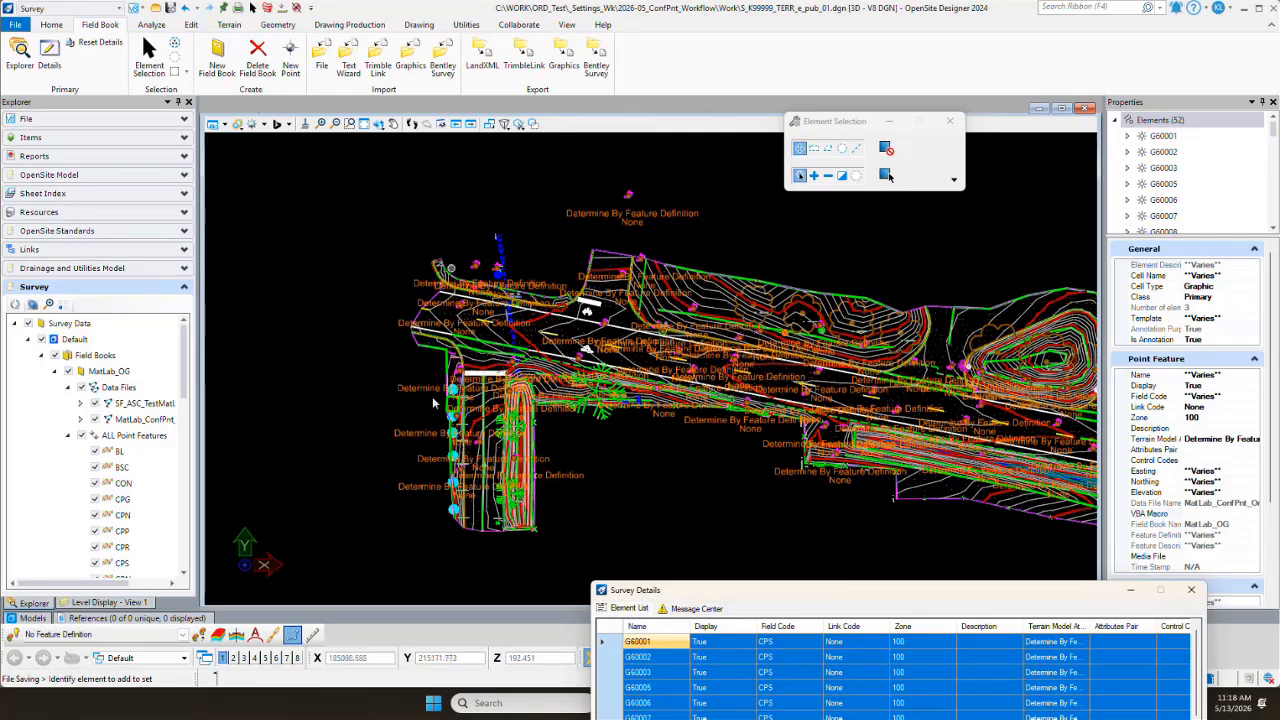
left_click_drag(932, 592, 786, 192)
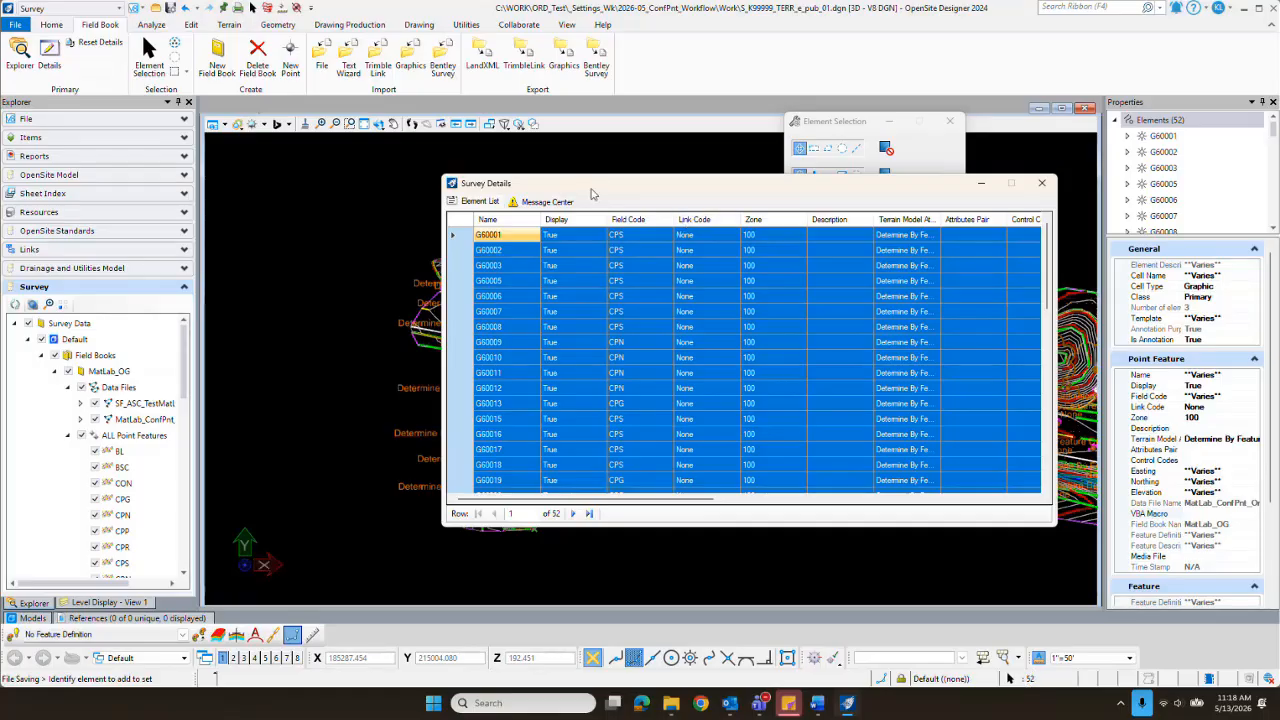
left_click_drag(599, 192, 1279, 250)
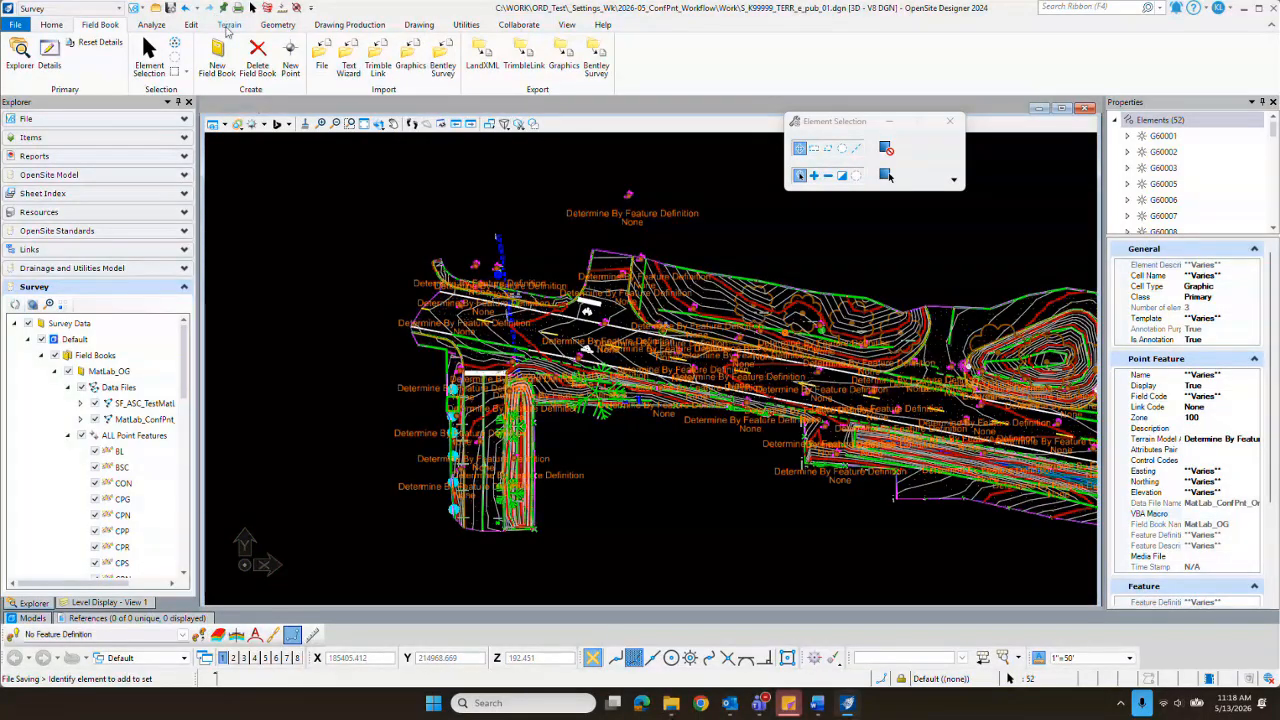
Step: Run Analyze Elevation on the selected confidence points against the MatLab_OG terrain model with a tolerance of 0.10
left_click(229, 25)
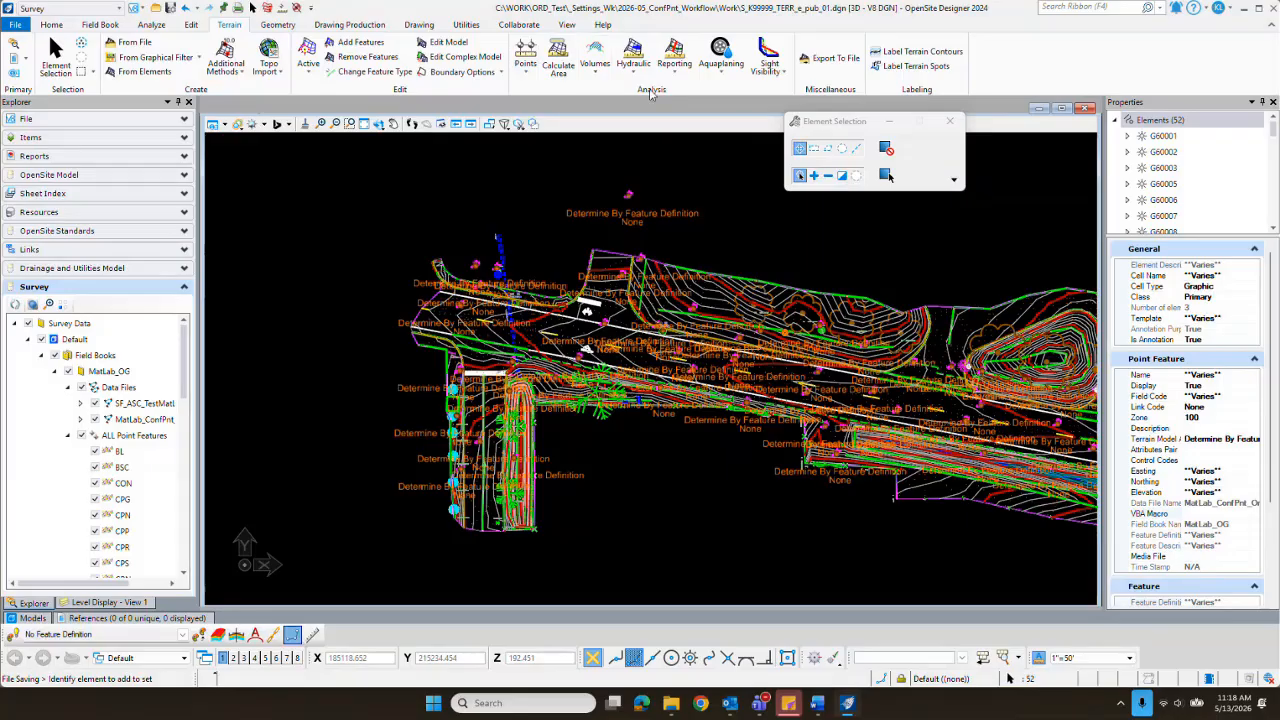
left_click(527, 76)
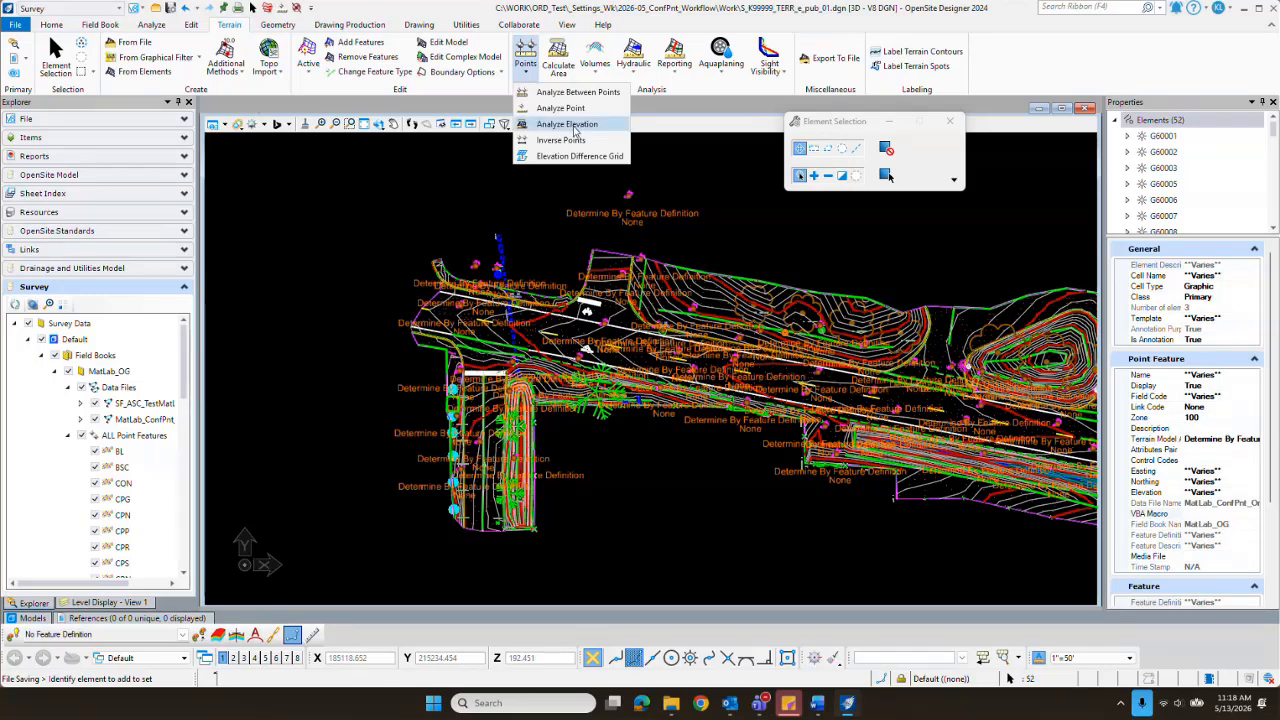
left_click(568, 124)
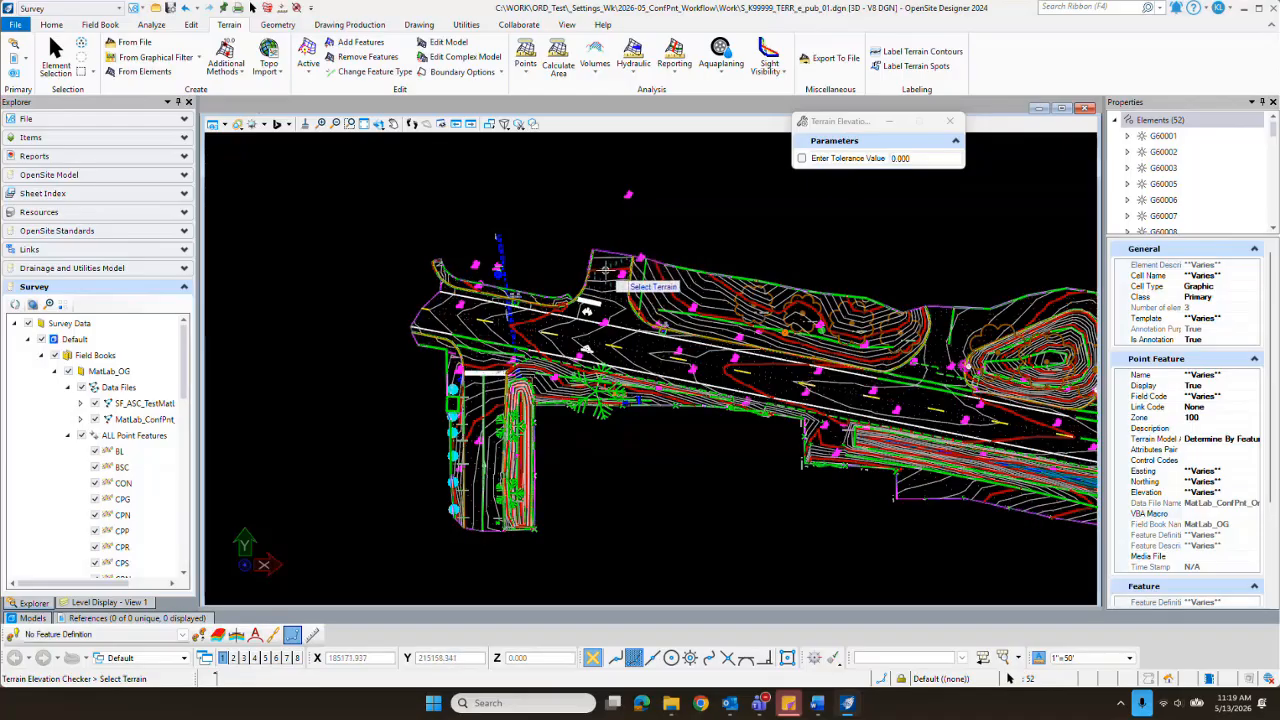
mouse_move(606, 268)
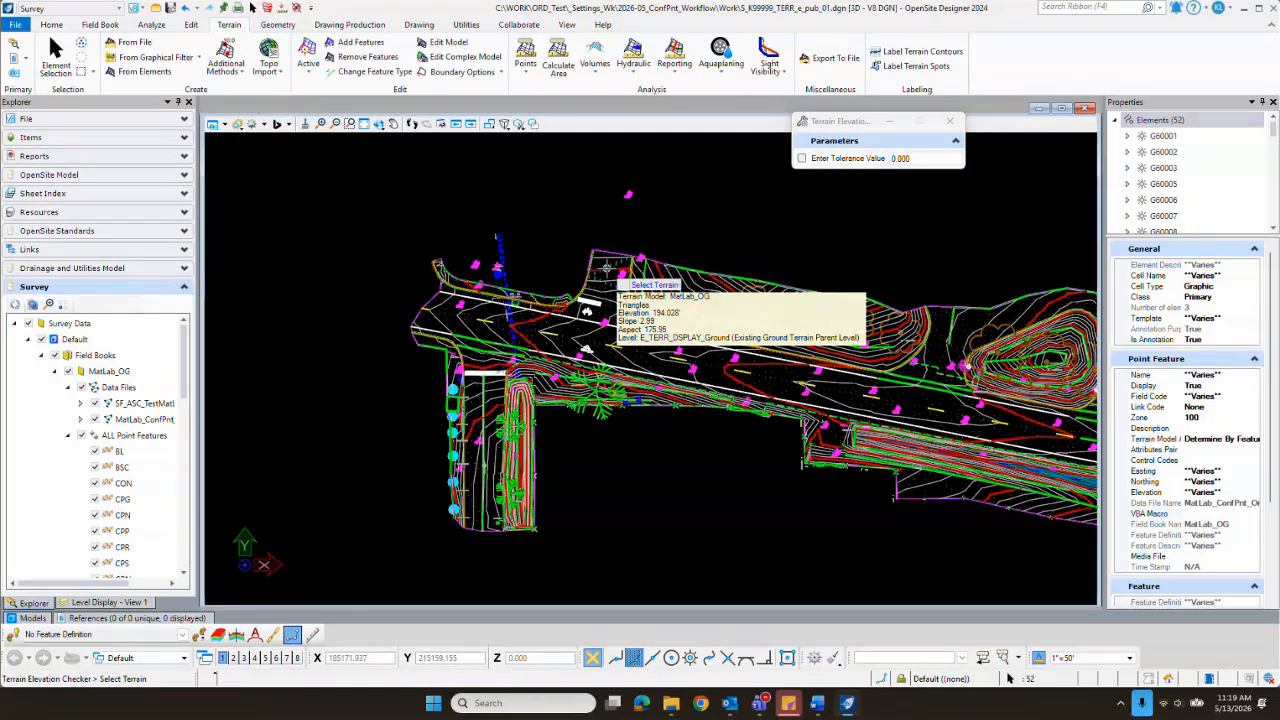
left_click(604, 262)
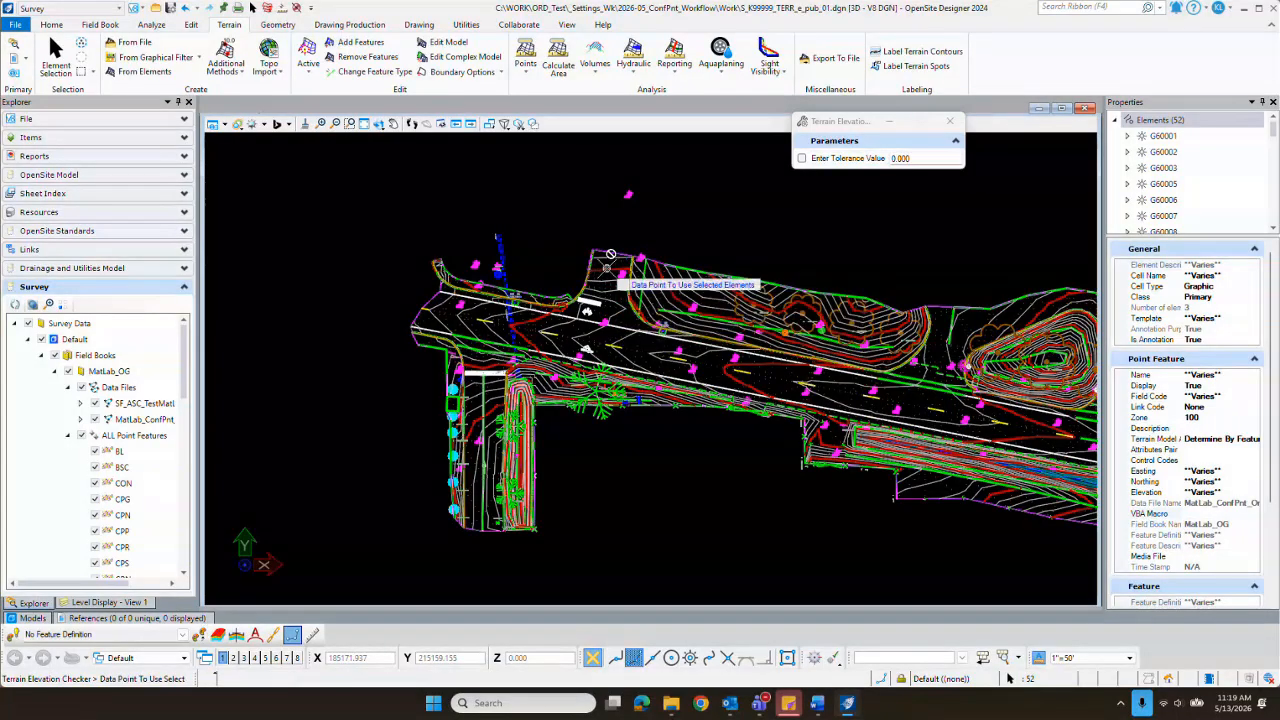
left_click(524, 184)
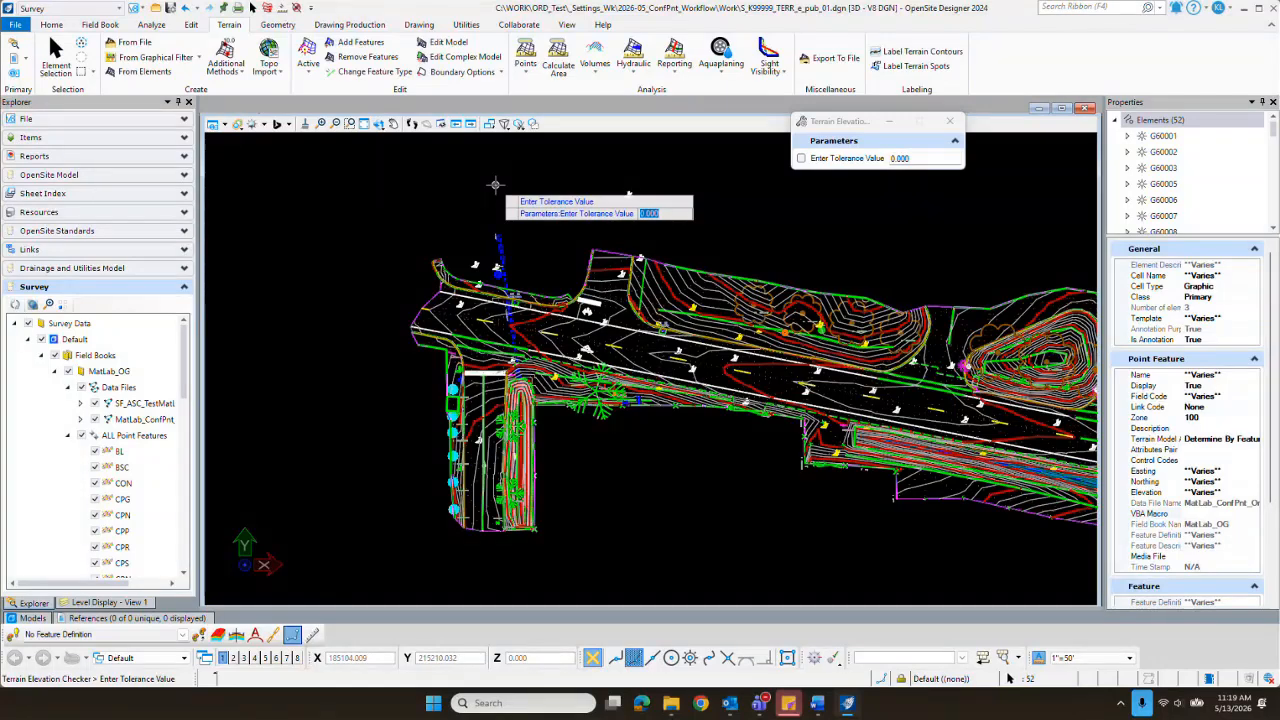
type("0.10")
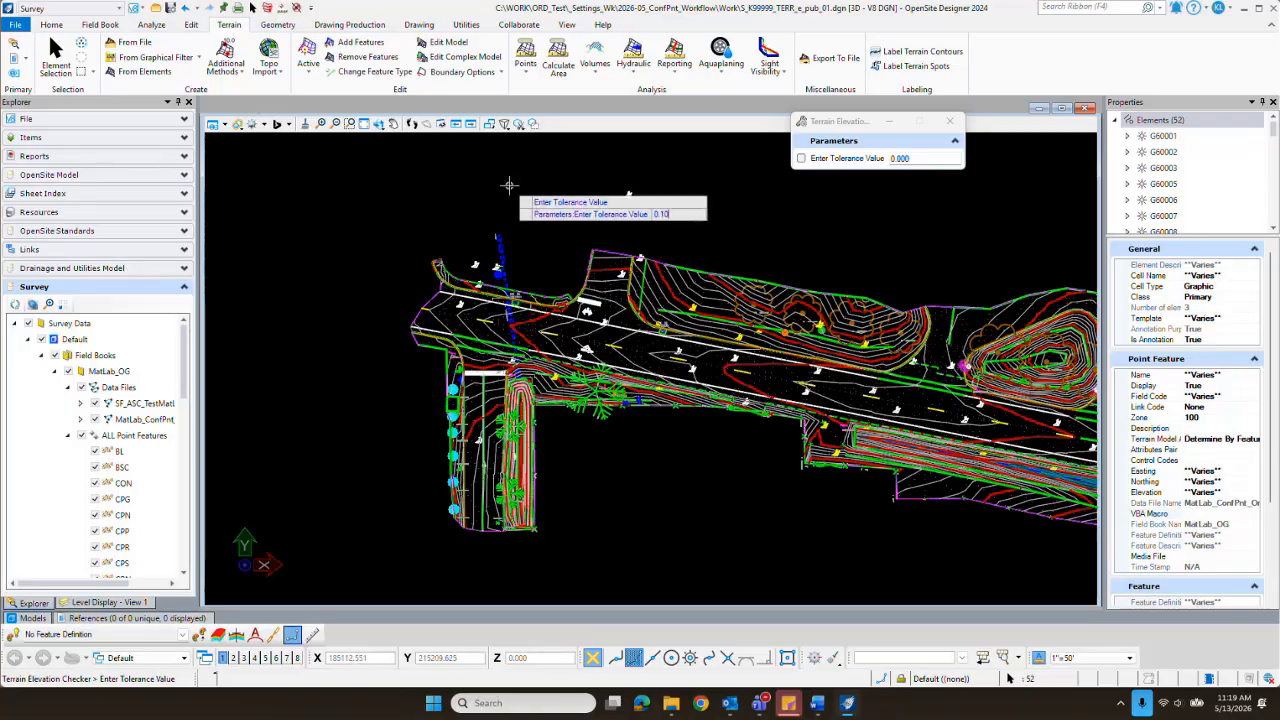
key("Return")
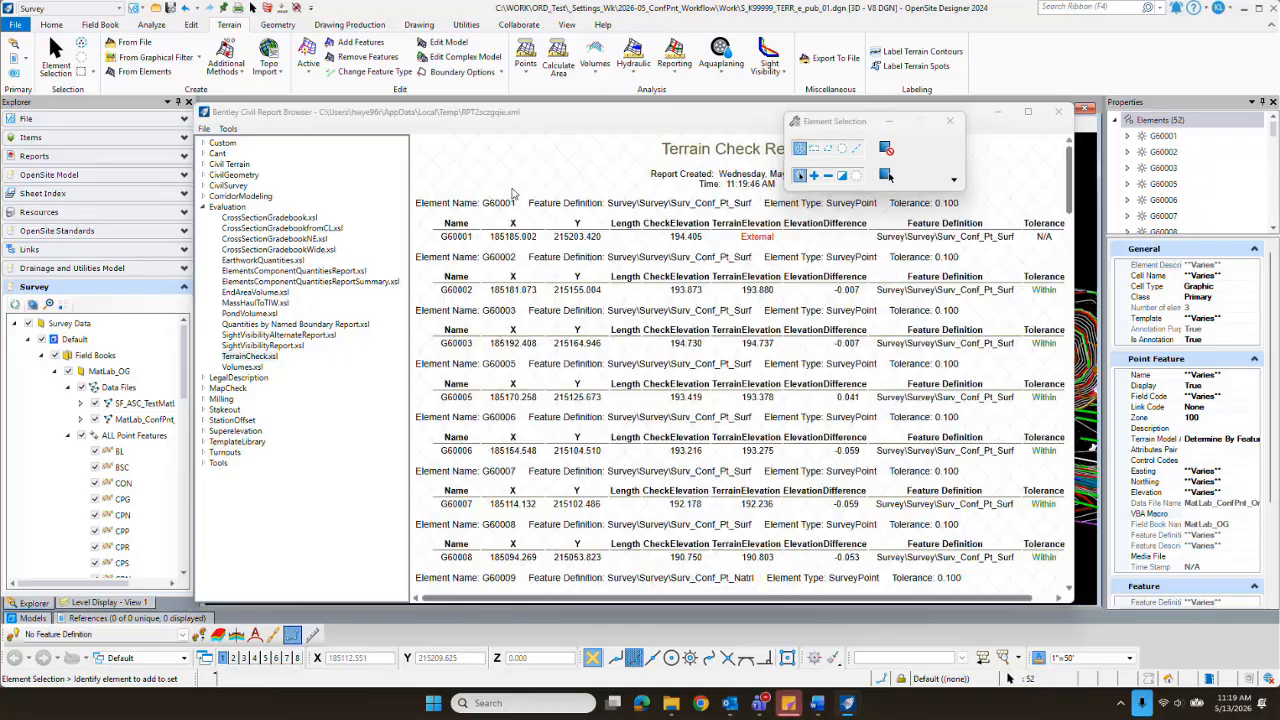
Step: Move and enlarge the report browser window and skim through the Terrain Check Report
left_click_drag(587, 114, 558, 42)
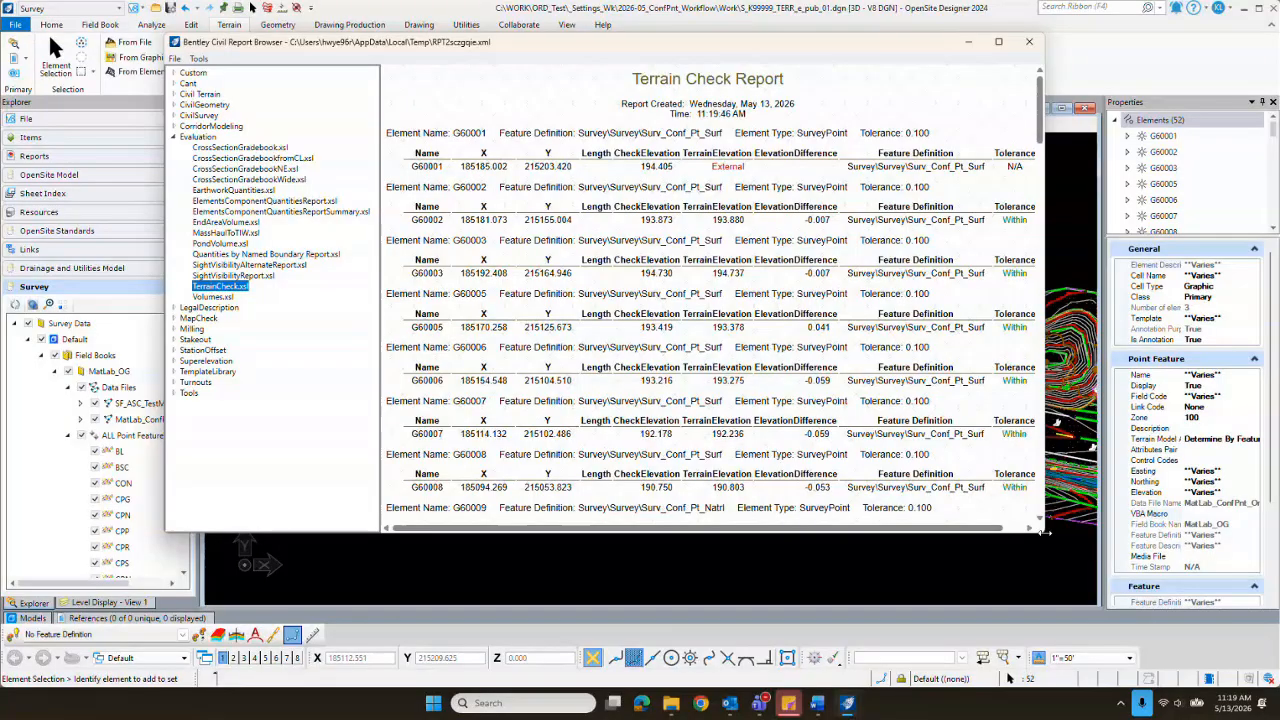
left_click_drag(1040, 532, 1084, 596)
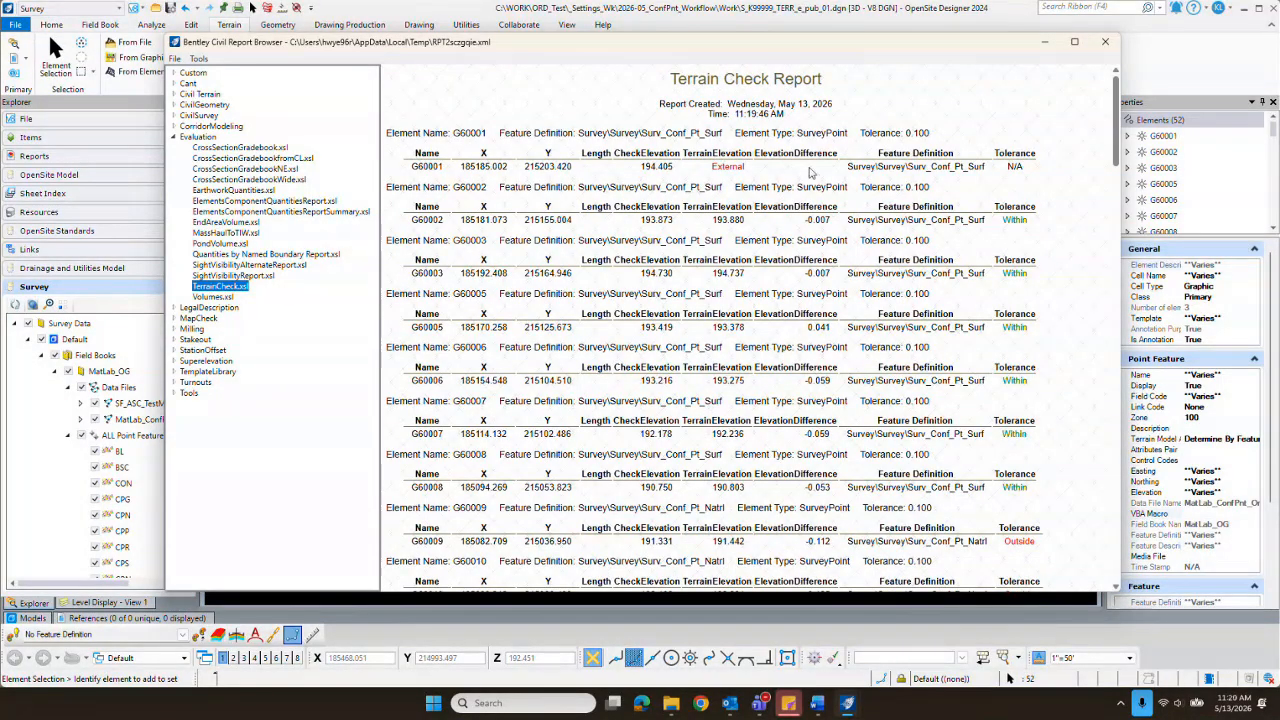
scroll(716, 212, "down", 3)
scroll(720, 260, "up", 1)
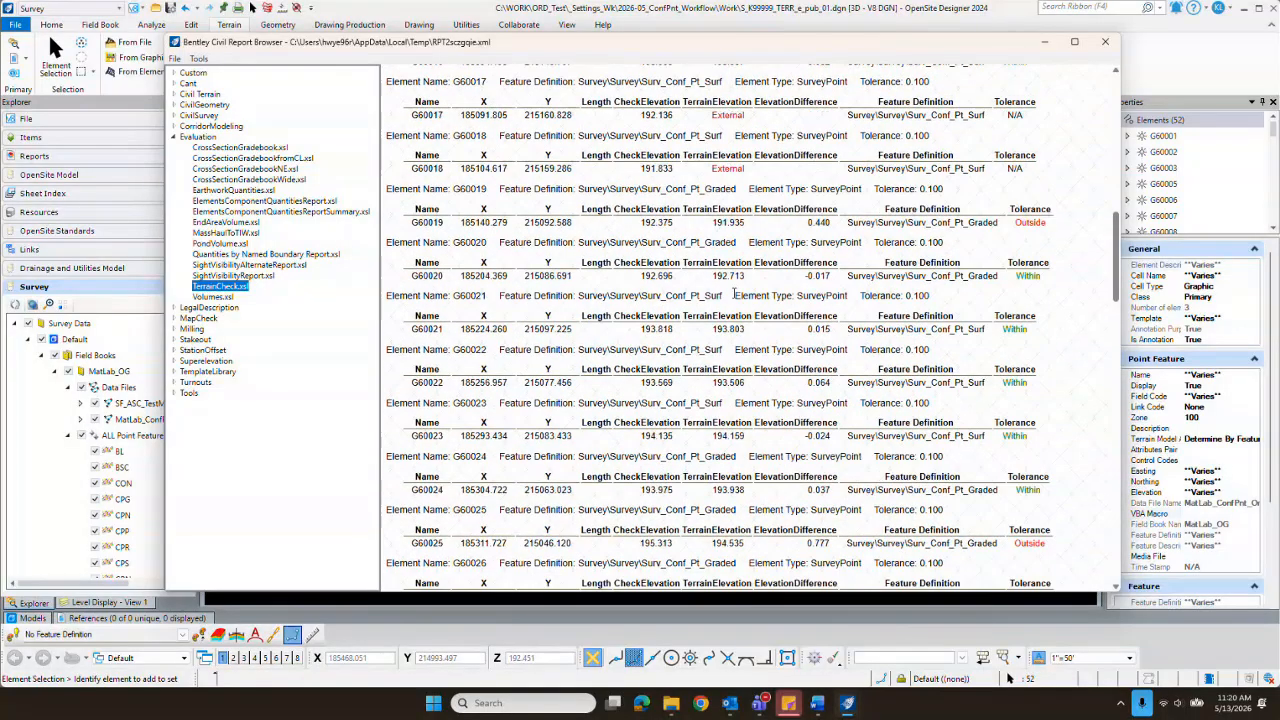
scroll(727, 326, "up", 2)
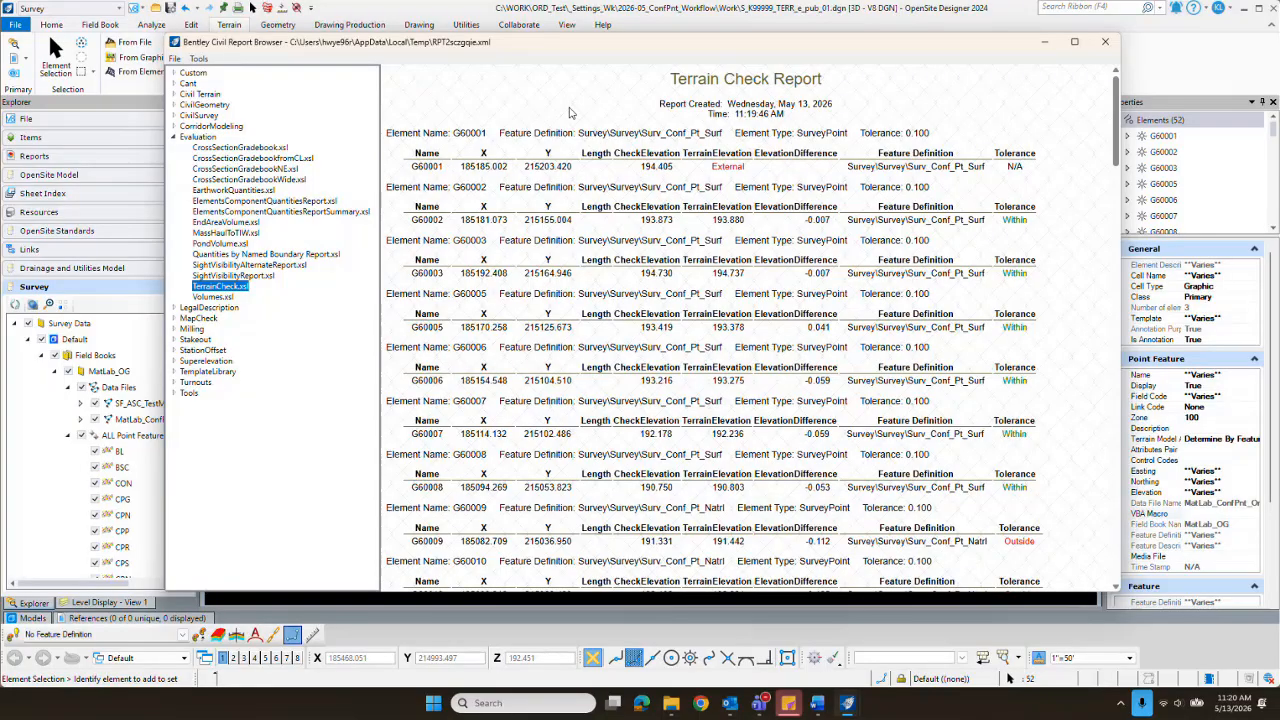
Step: Apply the custom ODOTTerr_ConfPnt_Report_HTML.xsl style to the report and review its summary table and per-point results
left_click(174, 74)
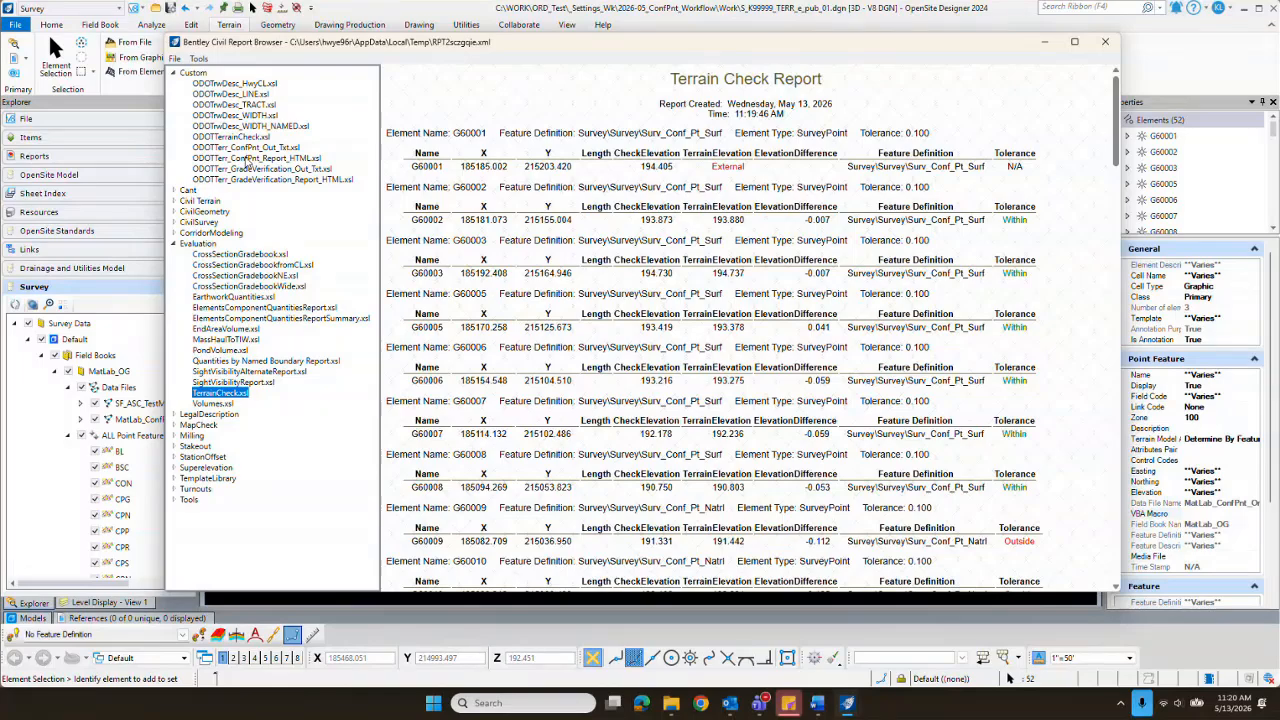
left_click(247, 160)
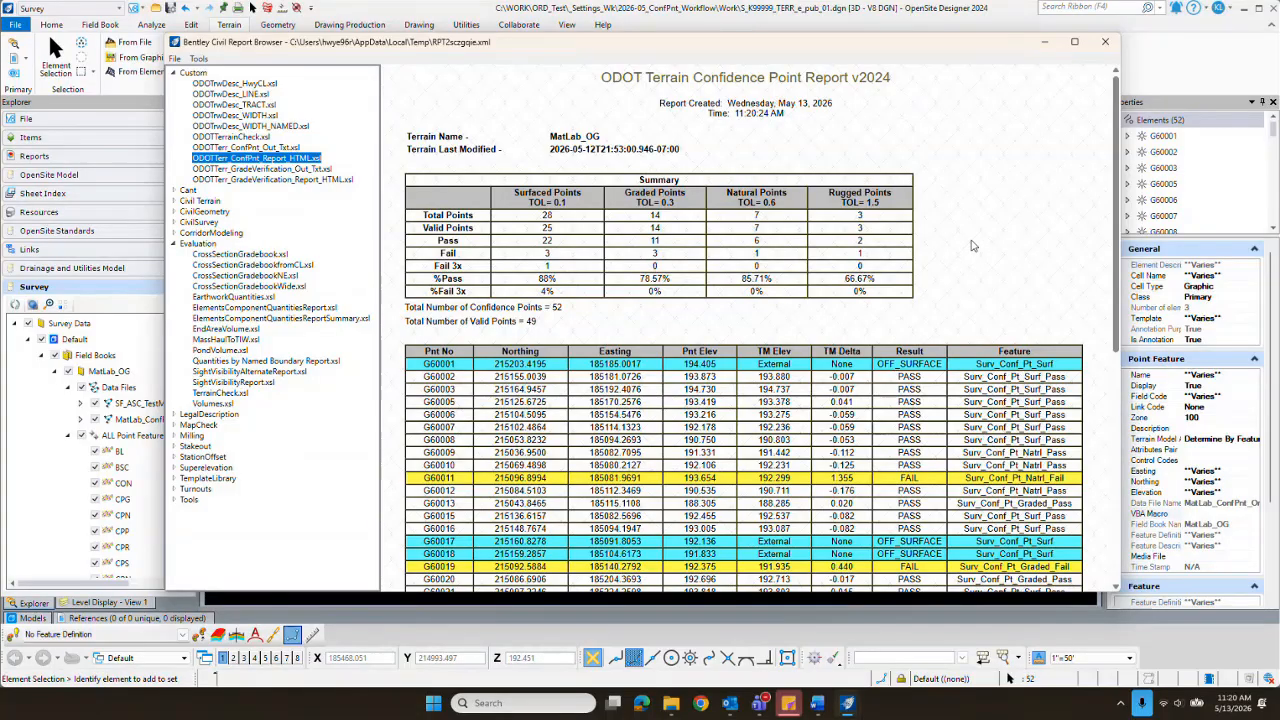
scroll(970, 245, "down", 5)
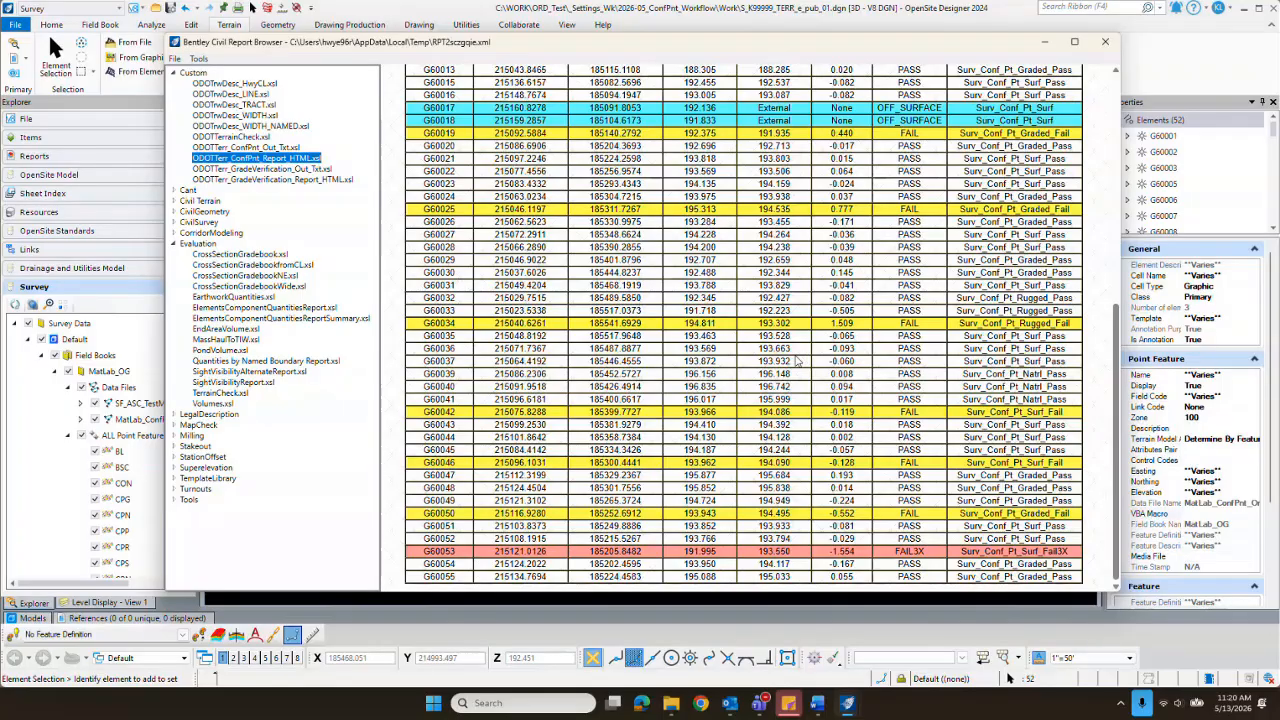
scroll(710, 300, "up", 5)
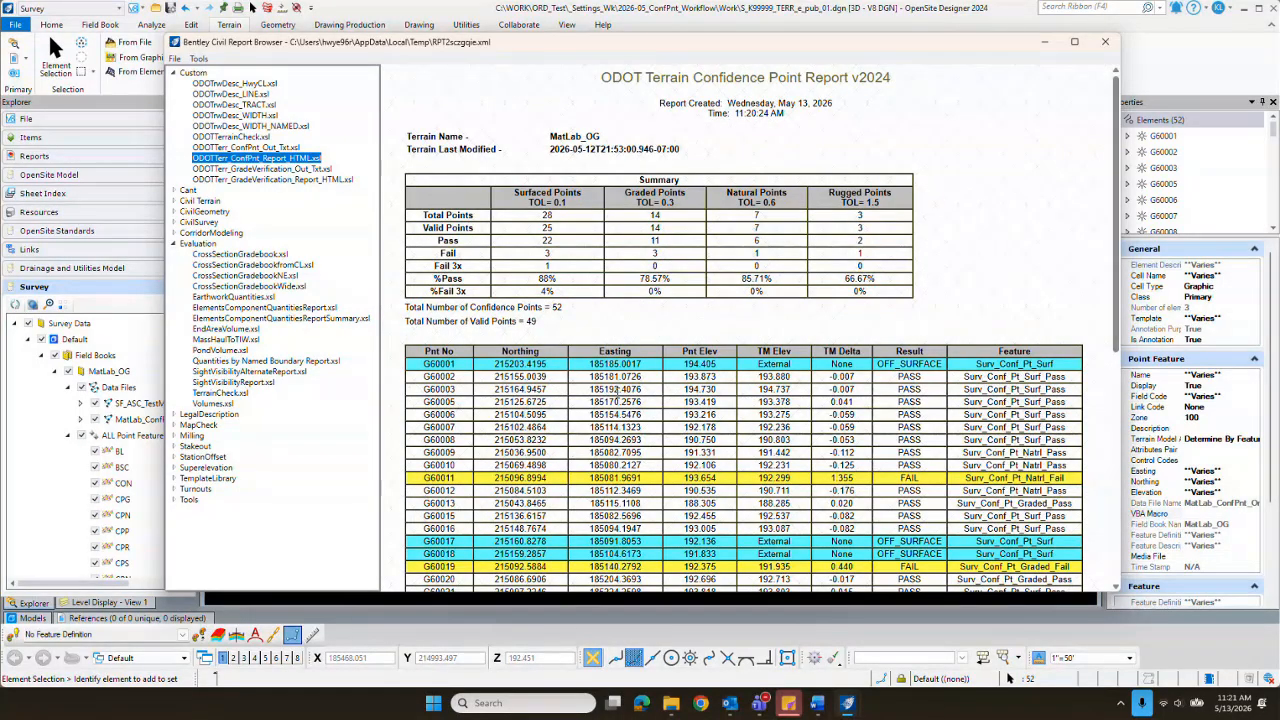
scroll(620, 389, "down", 3)
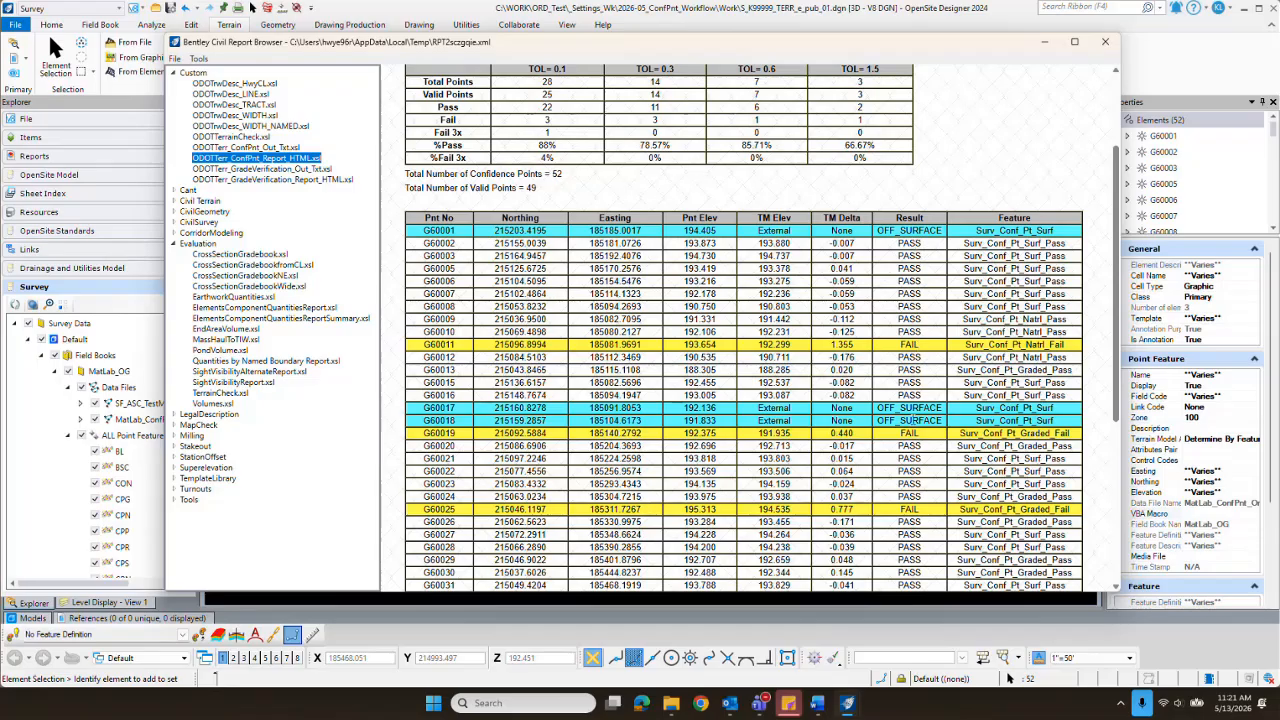
scroll(924, 524, "down", 5)
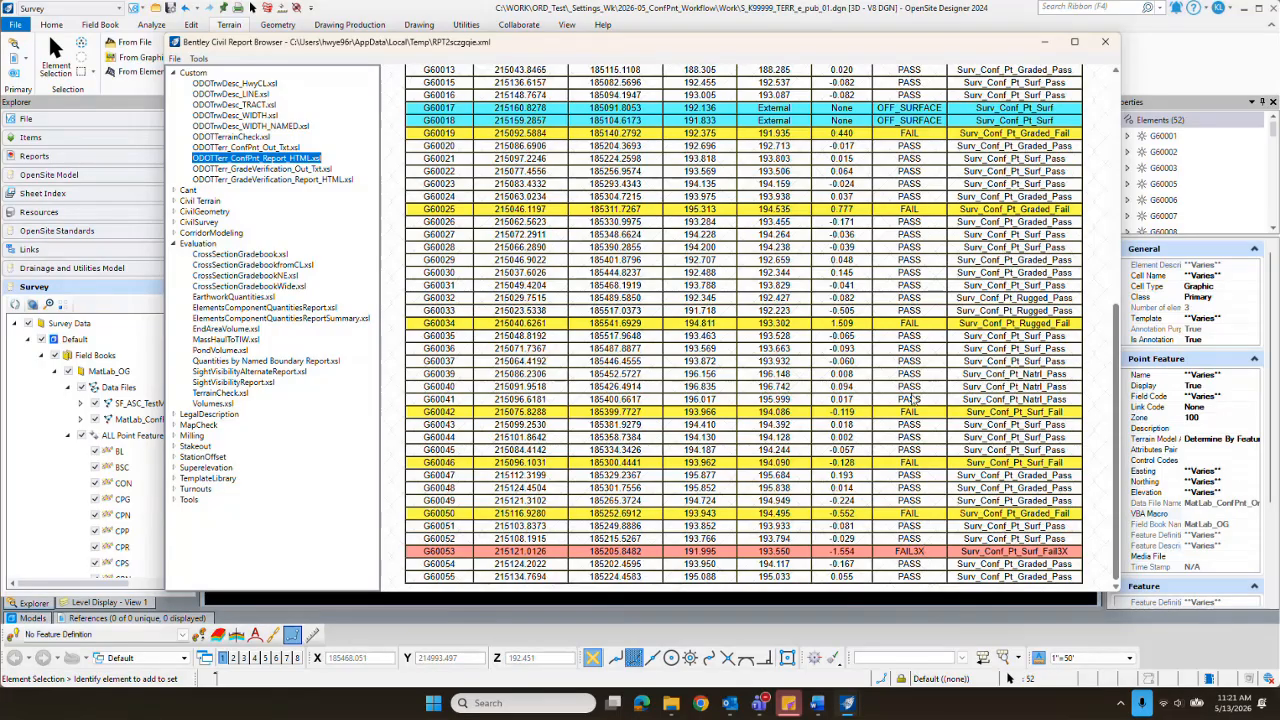
scroll(924, 260, "up", 6)
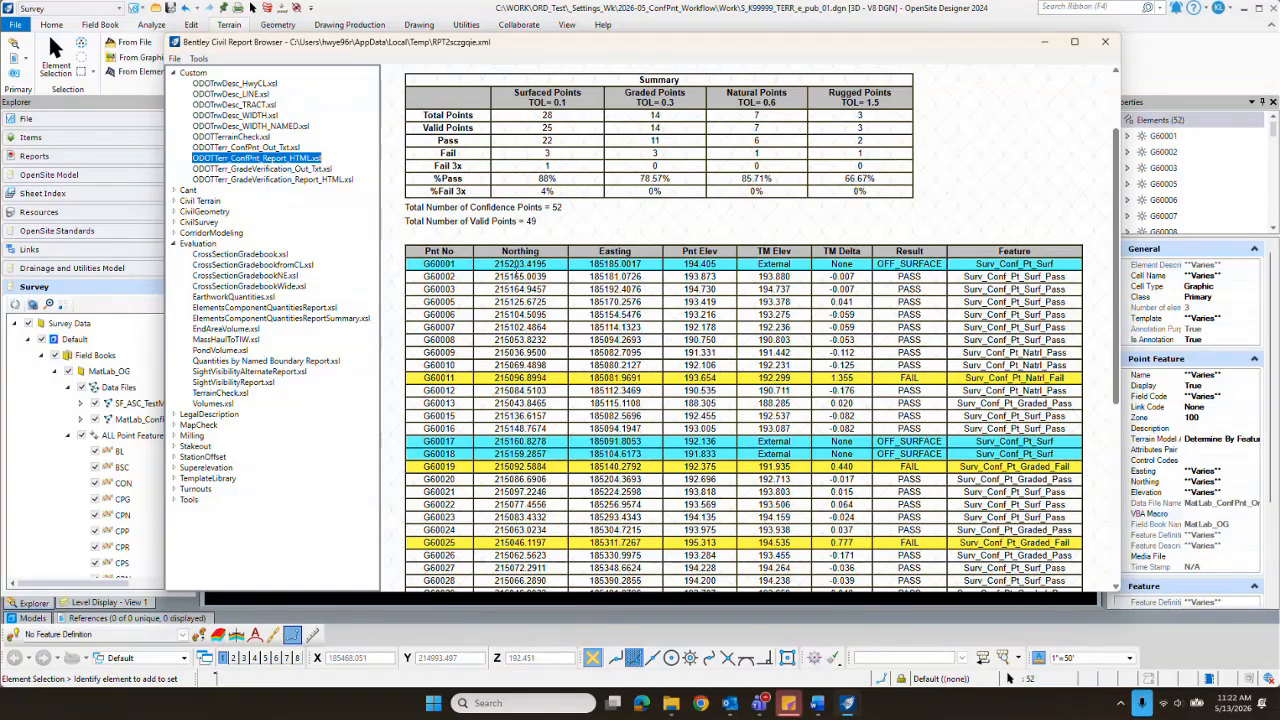
scroll(490, 434, "down", 2)
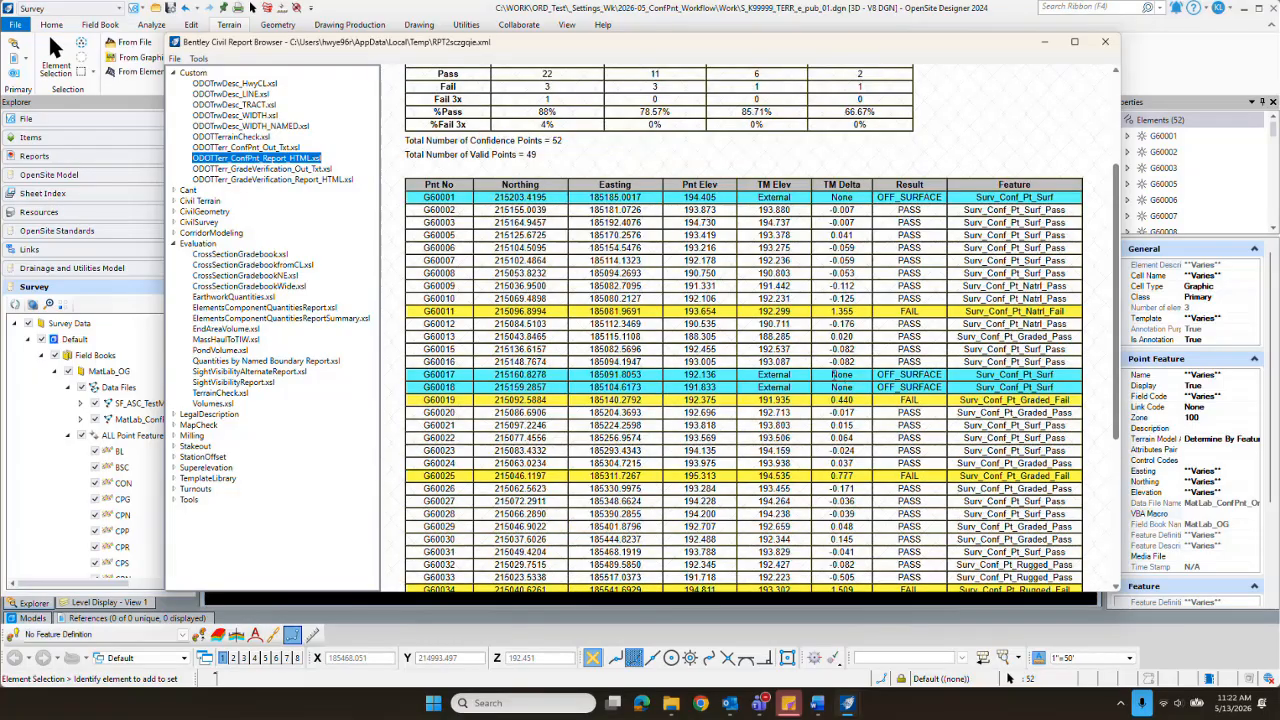
scroll(852, 364, "up", 4)
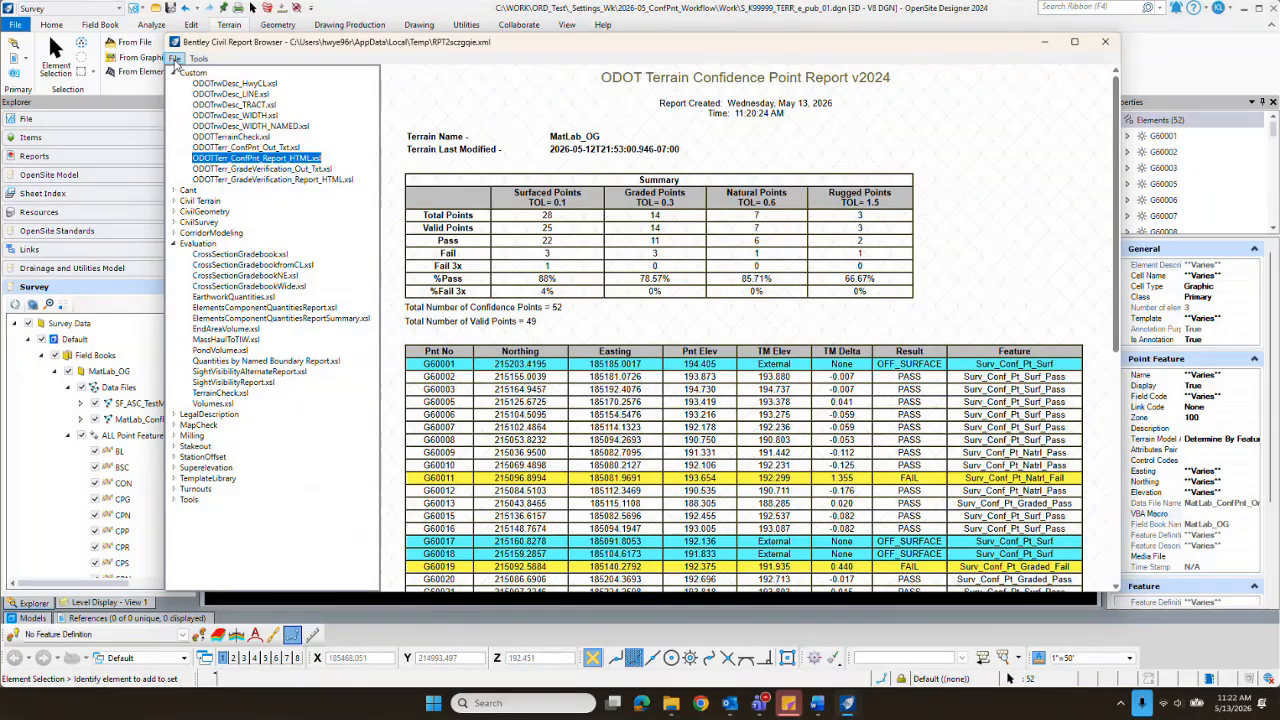
Step: Start saving the confidence point report as a web page in the Work folder of 2026-05_ConfPnt_Workflow
left_click(175, 59)
mouse_move(204, 93)
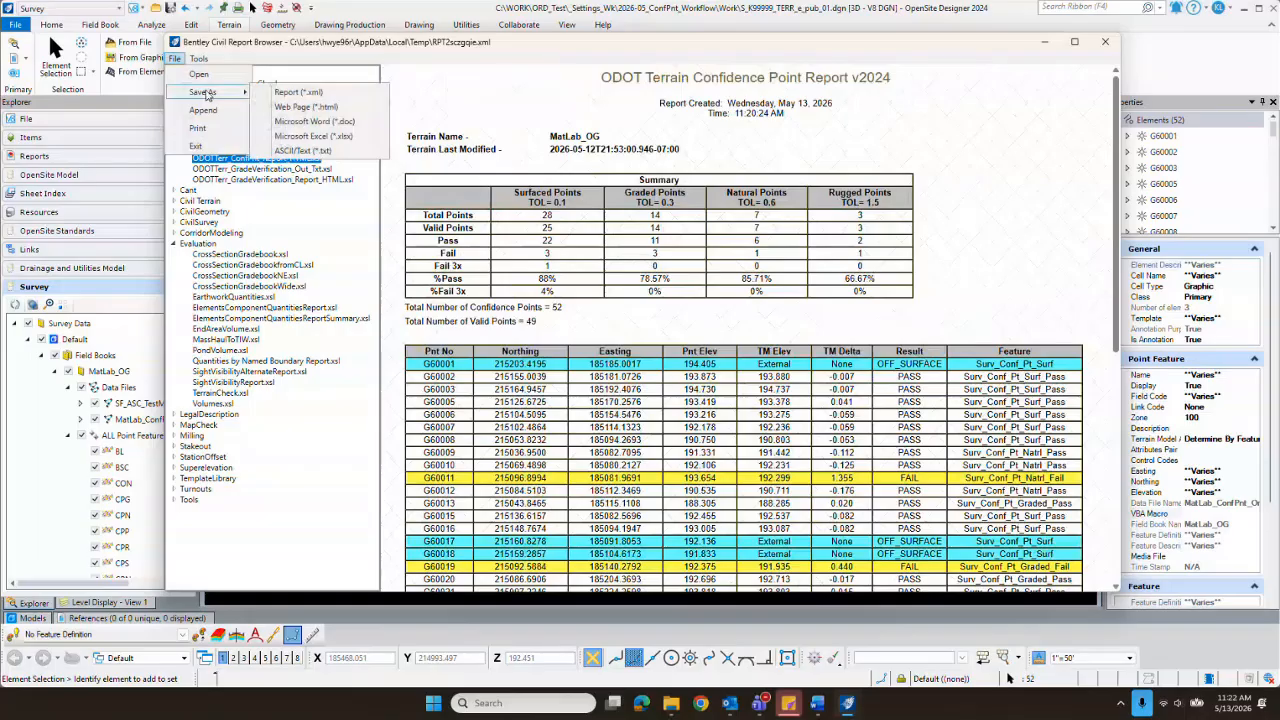
left_click(337, 107)
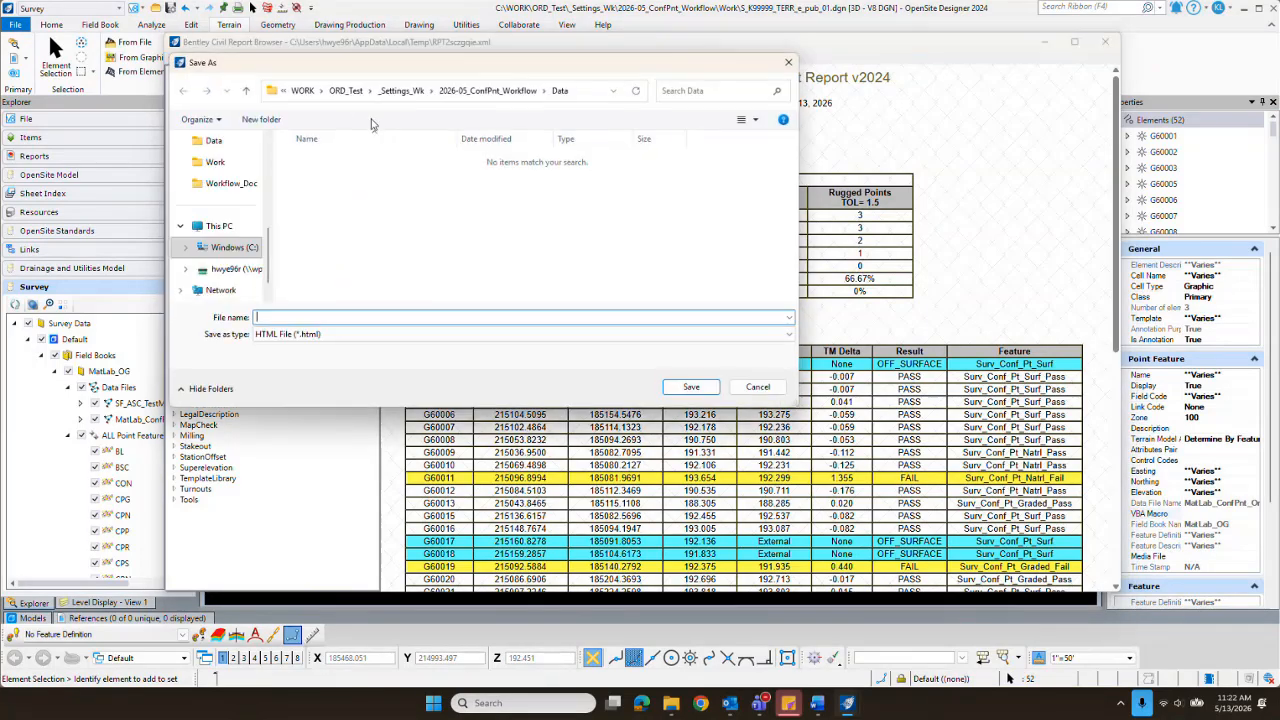
left_click(494, 93)
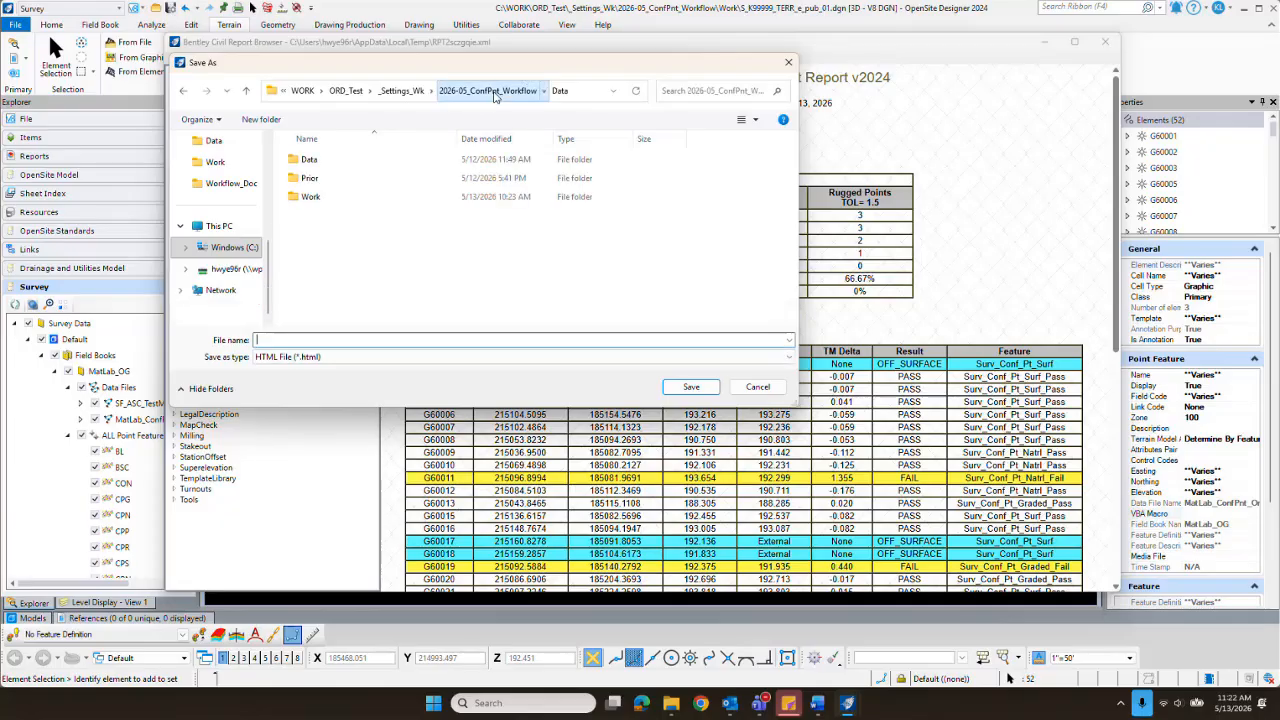
double_click(310, 197)
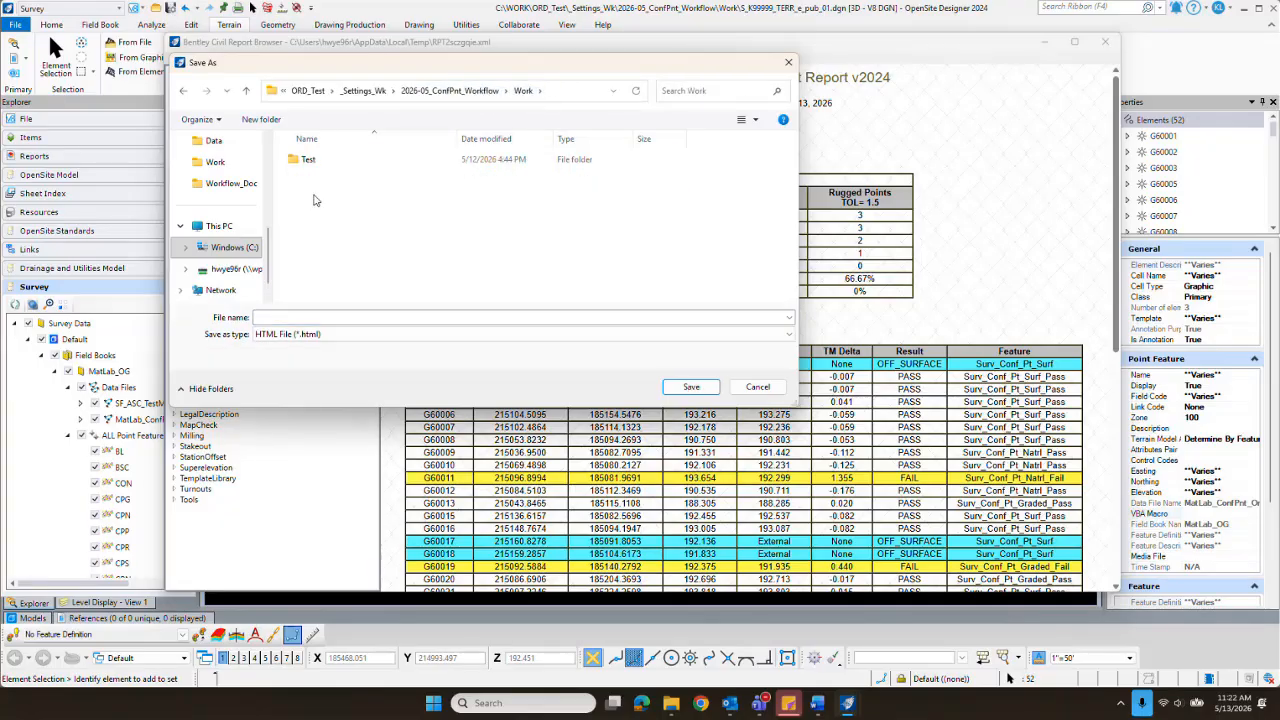
Step: Name the HTML report file K99999_ConfPnt_Report_01 and save it
left_click(346, 316)
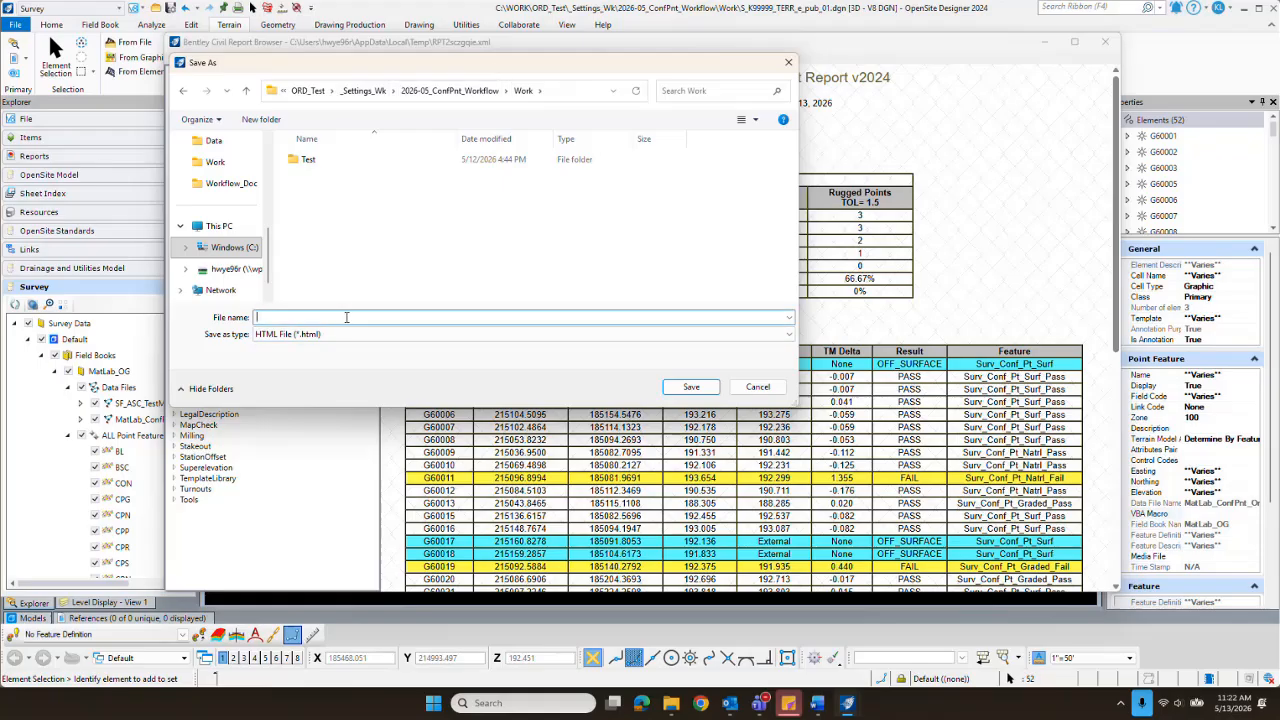
type("K99999_ConfPnt_Report_01")
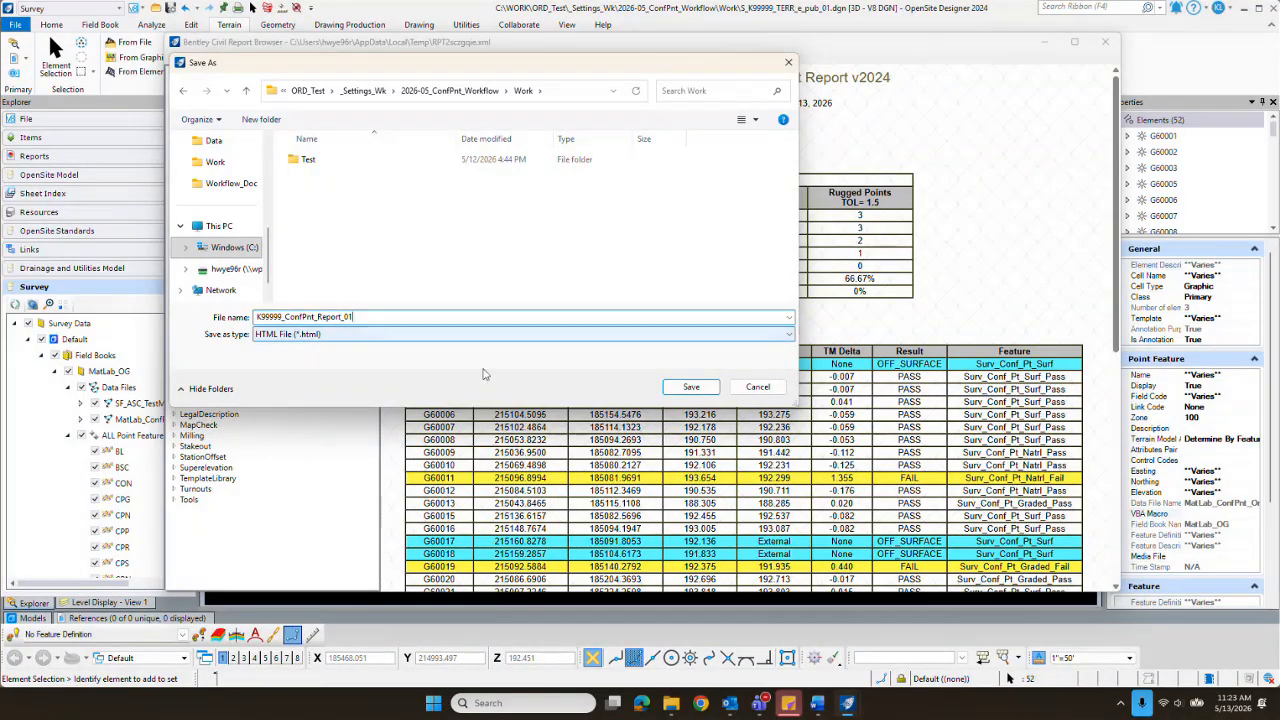
left_click(691, 387)
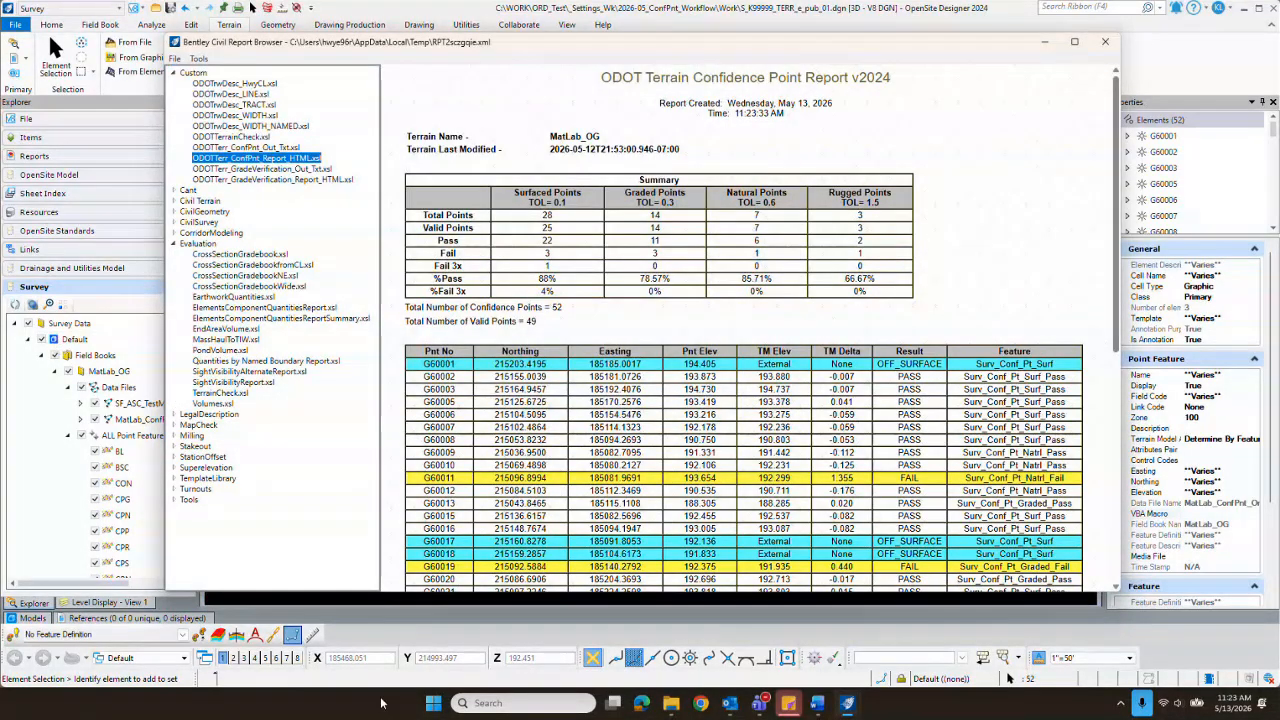
Step: Switch to File Explorer, open K99999_ConfPnt_Report_01.html from the Work folder in the browser, and look through the report
left_click(671, 703)
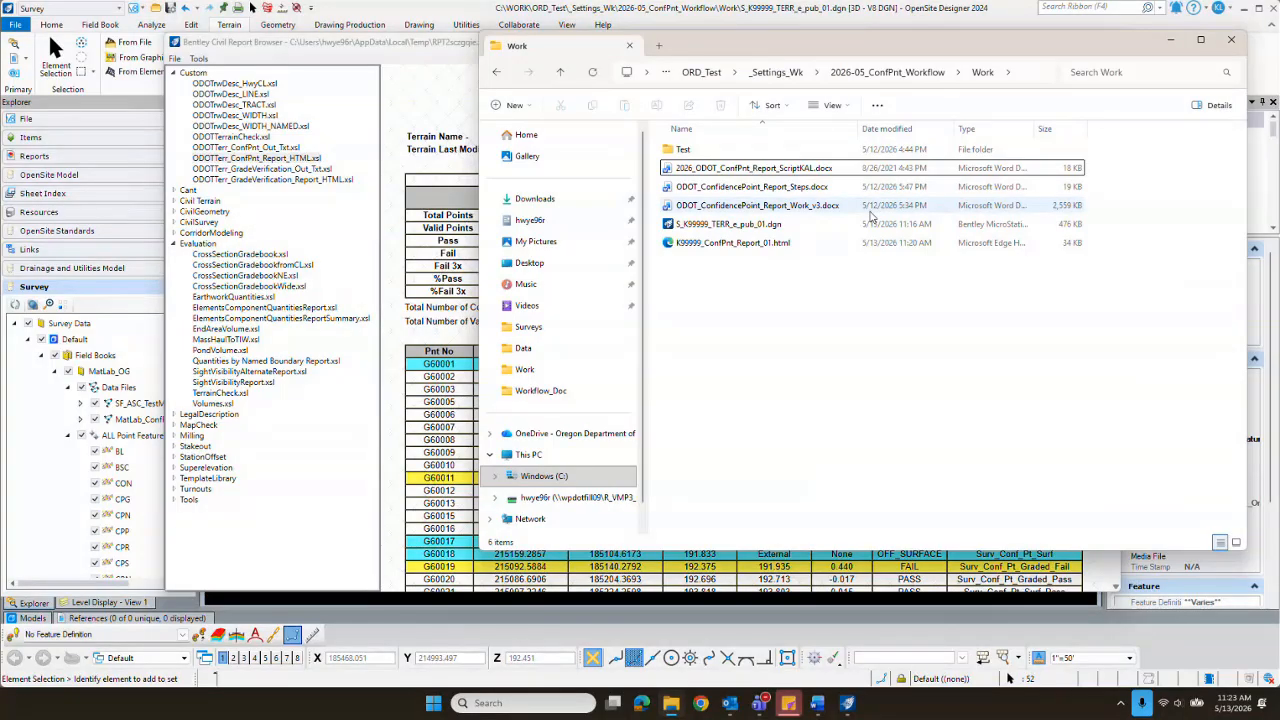
left_click(705, 246)
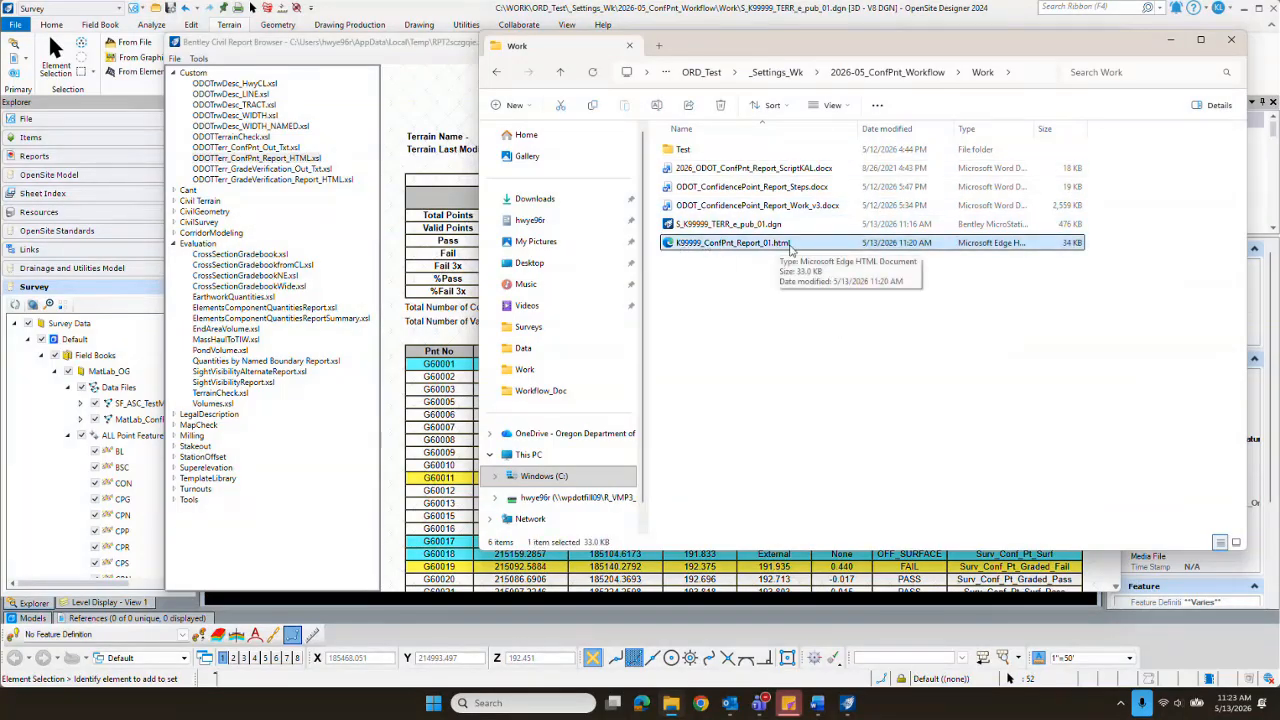
double_click(727, 247)
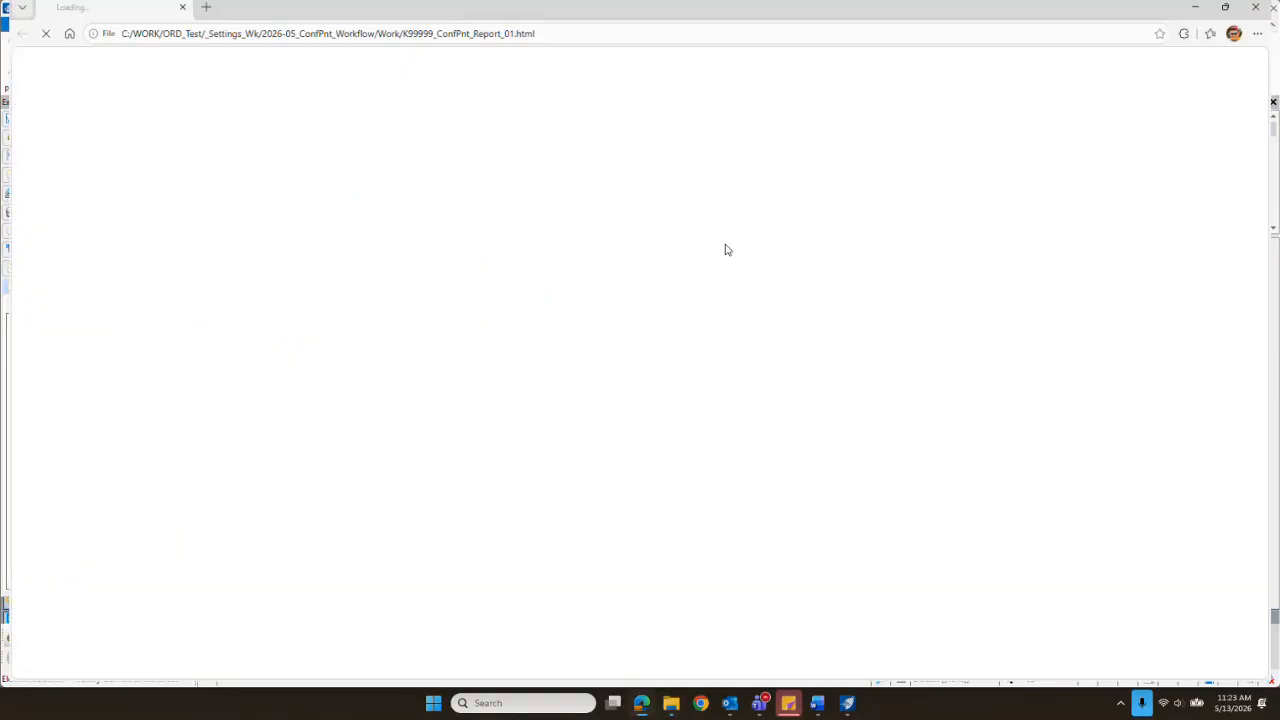
scroll(565, 395, "down", 2)
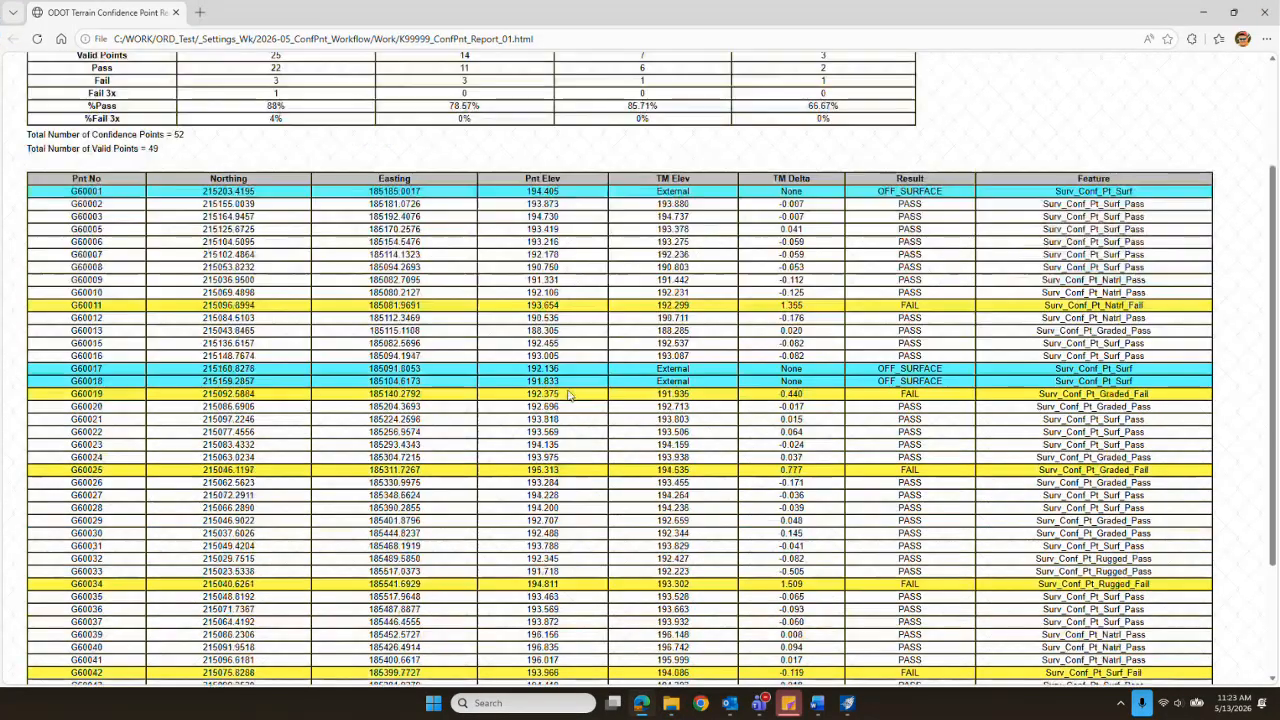
scroll(565, 395, "down", 2)
scroll(565, 395, "up", 4)
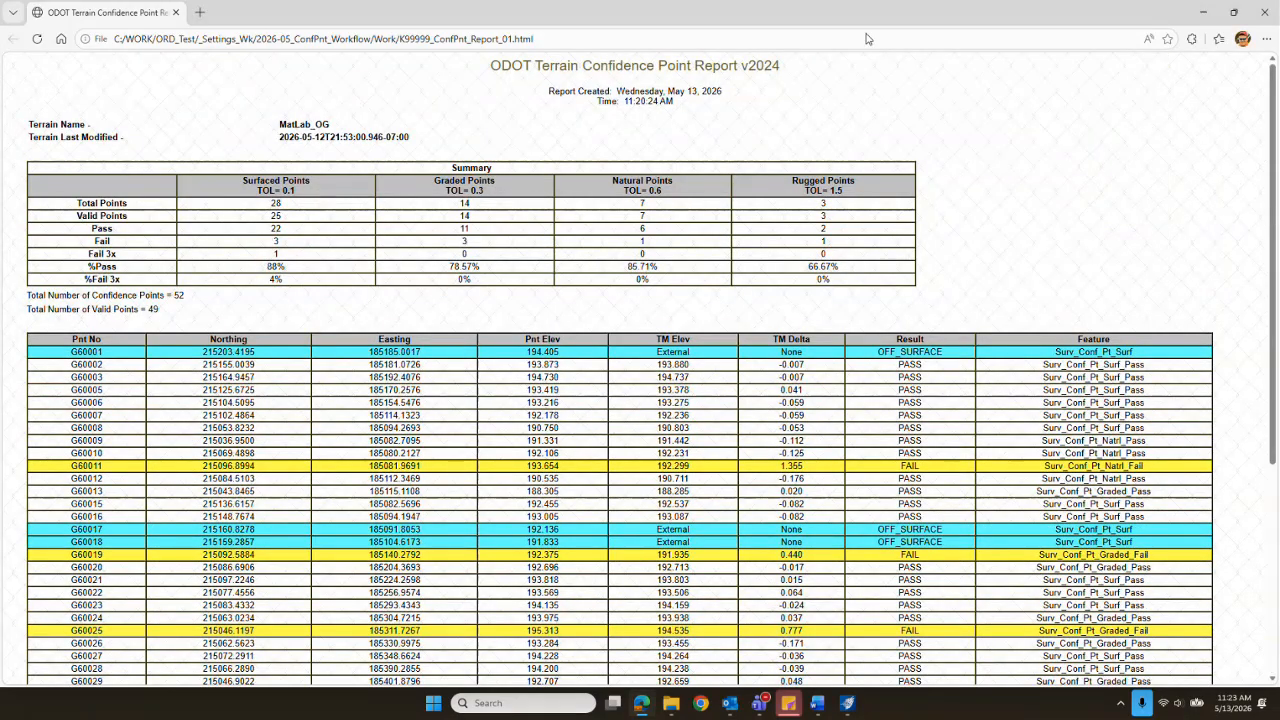
Step: Preview the confidence point report for printing with Save as PDF as the printer, look through its pages, and close the browser without saving
left_click(1266, 38)
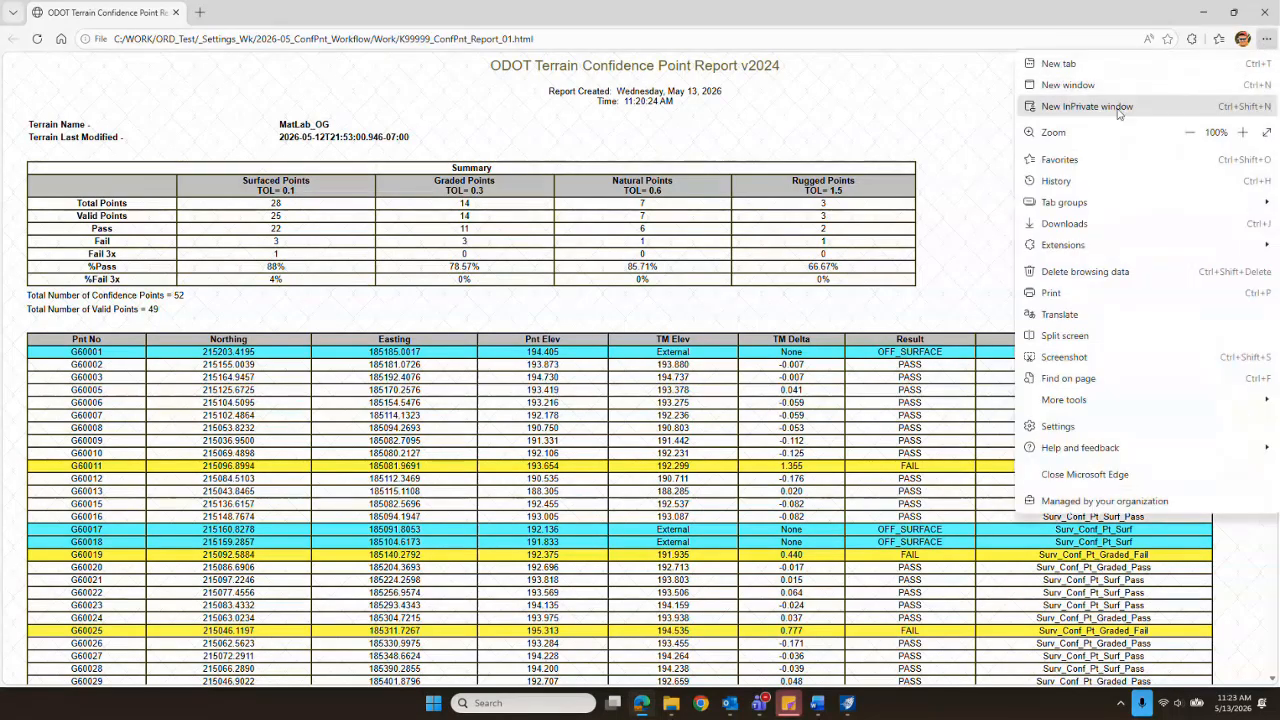
left_click(1052, 293)
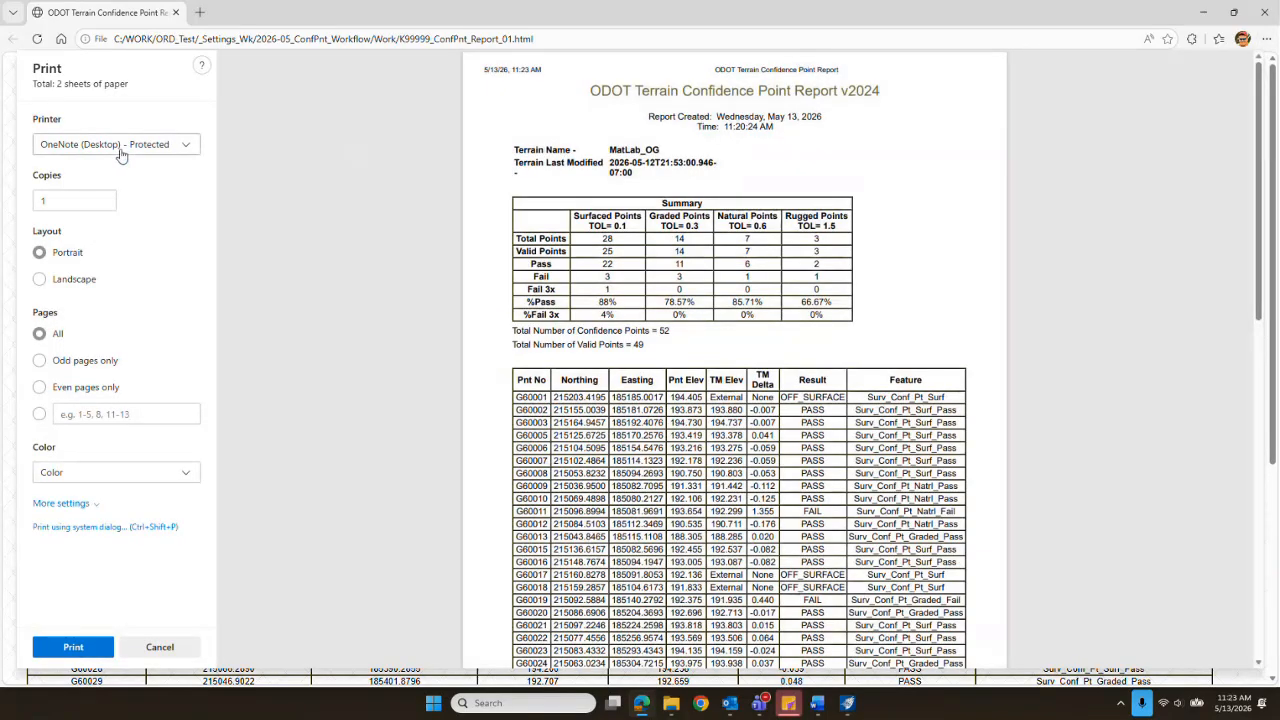
left_click(120, 150)
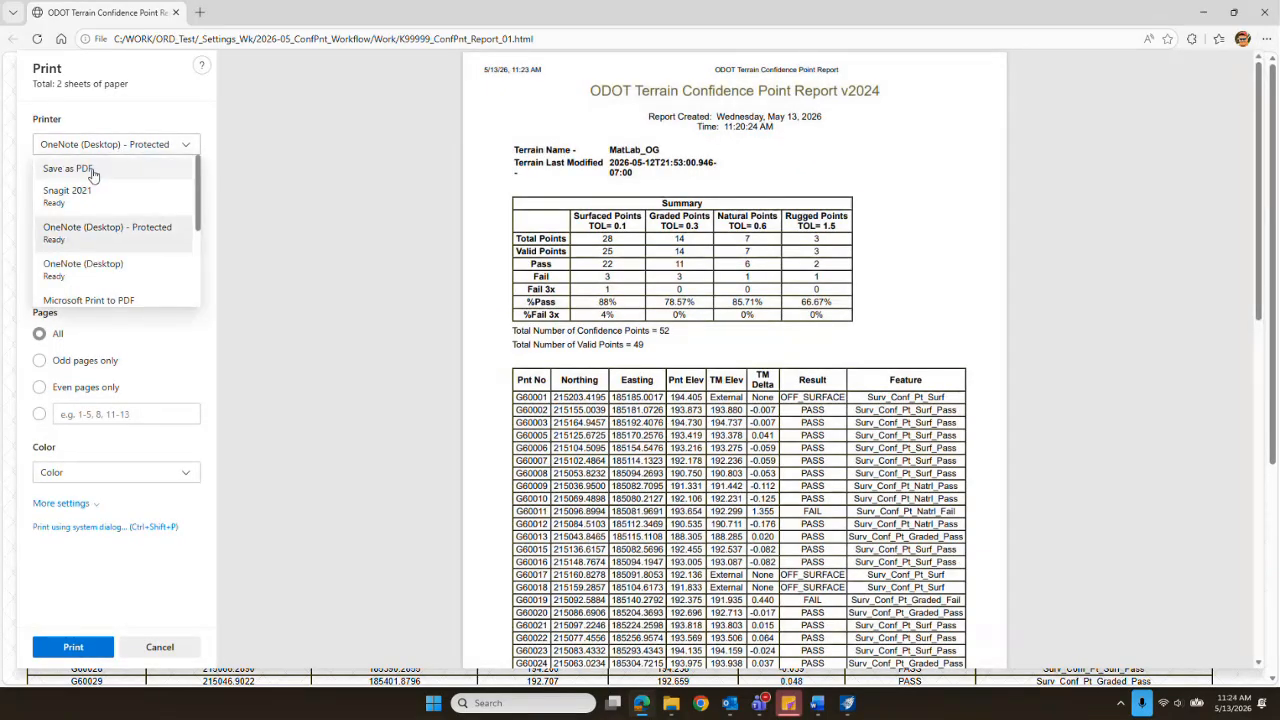
left_click(92, 171)
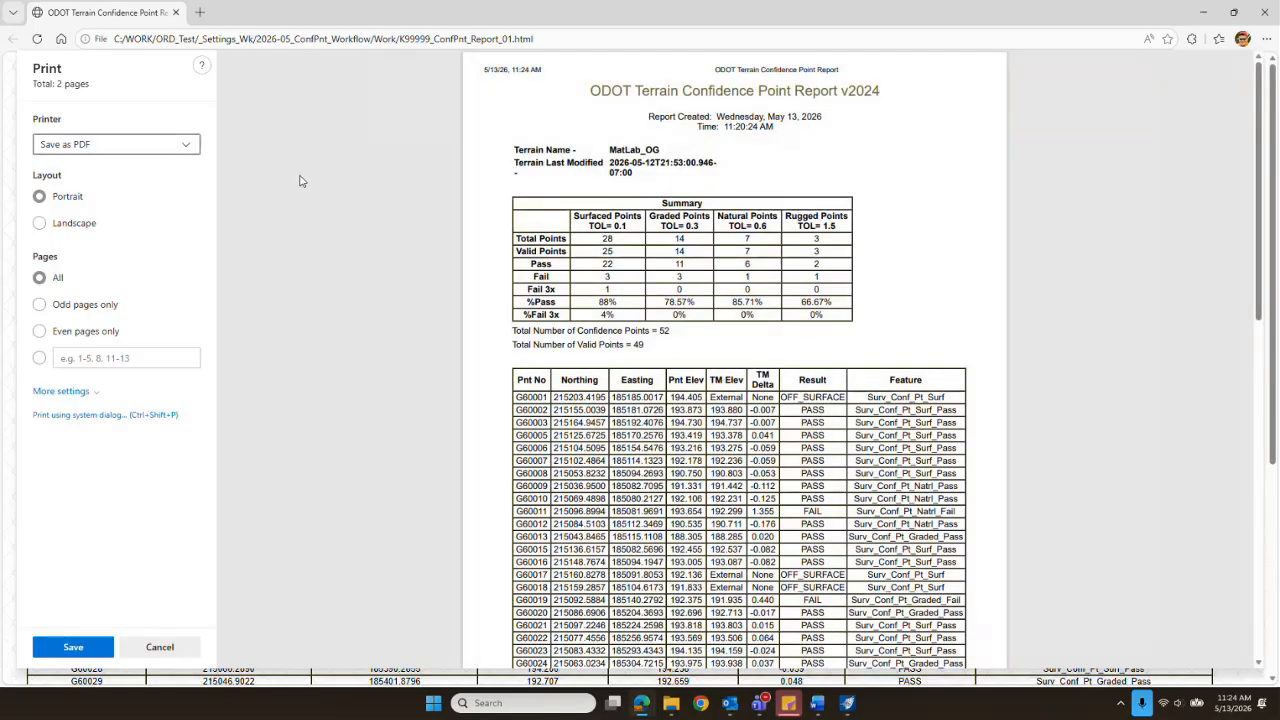
scroll(224, 246, "down", 4)
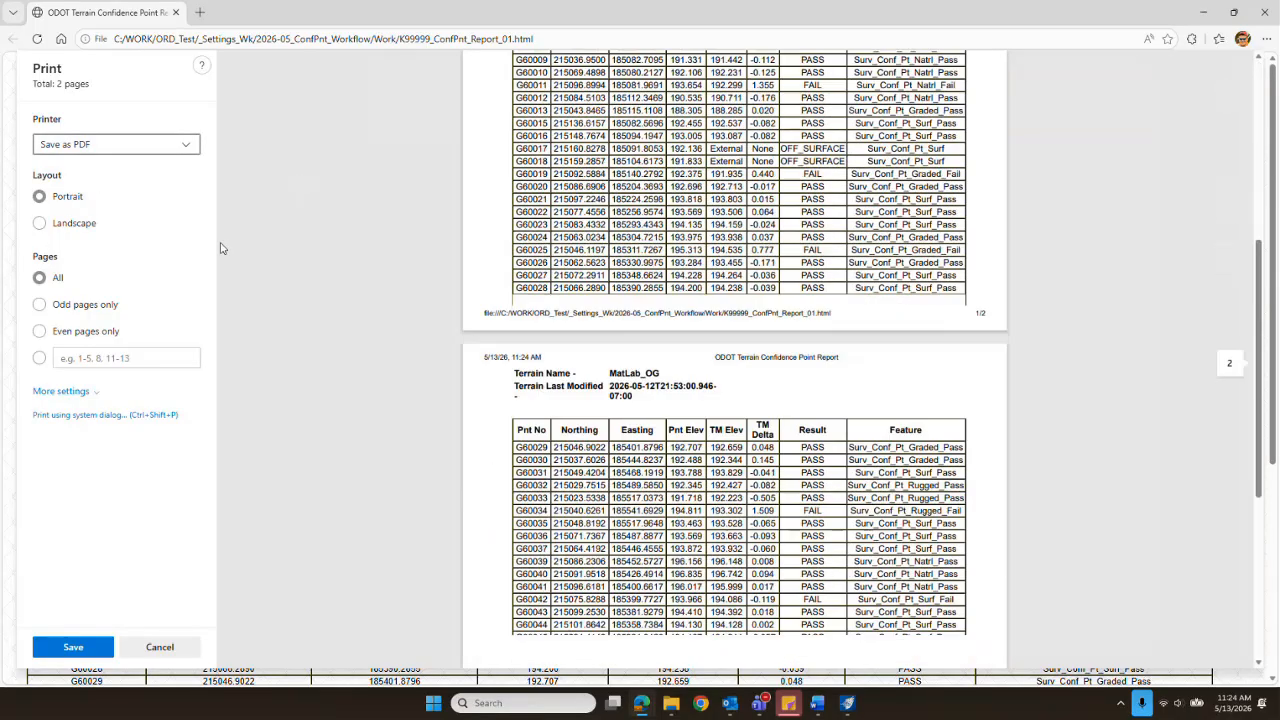
scroll(215, 245, "up", 5)
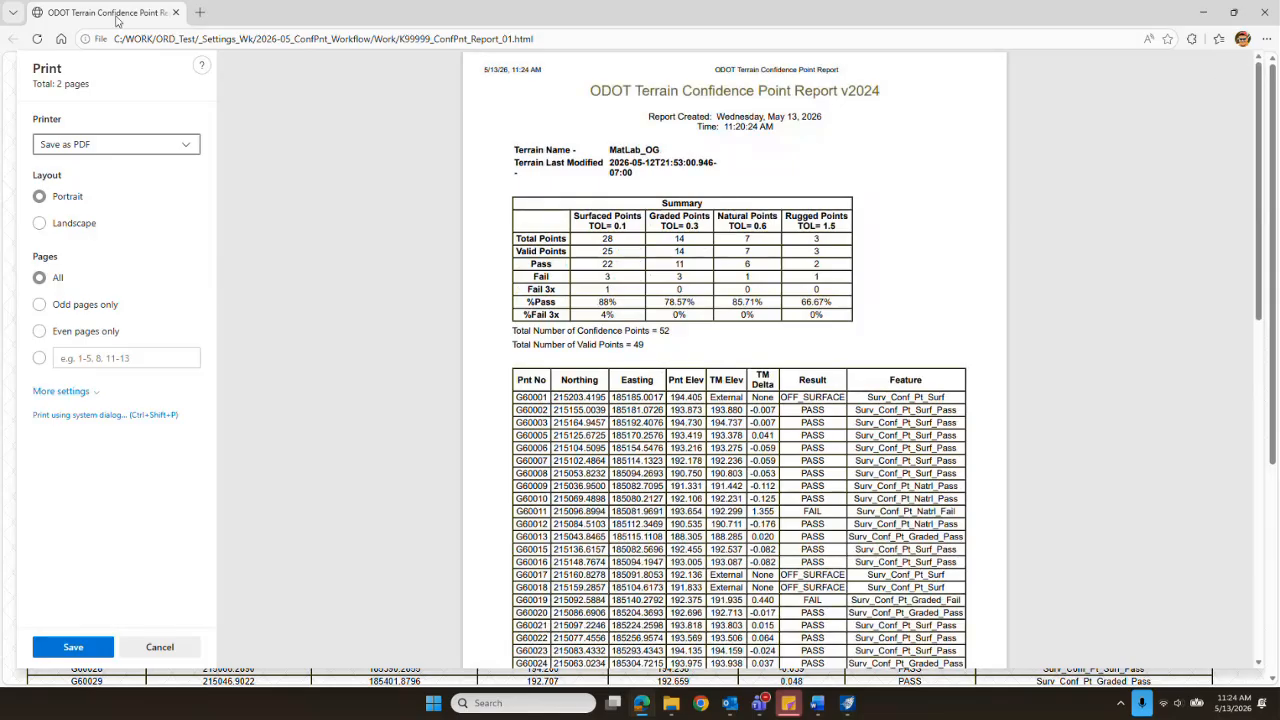
left_click(1264, 12)
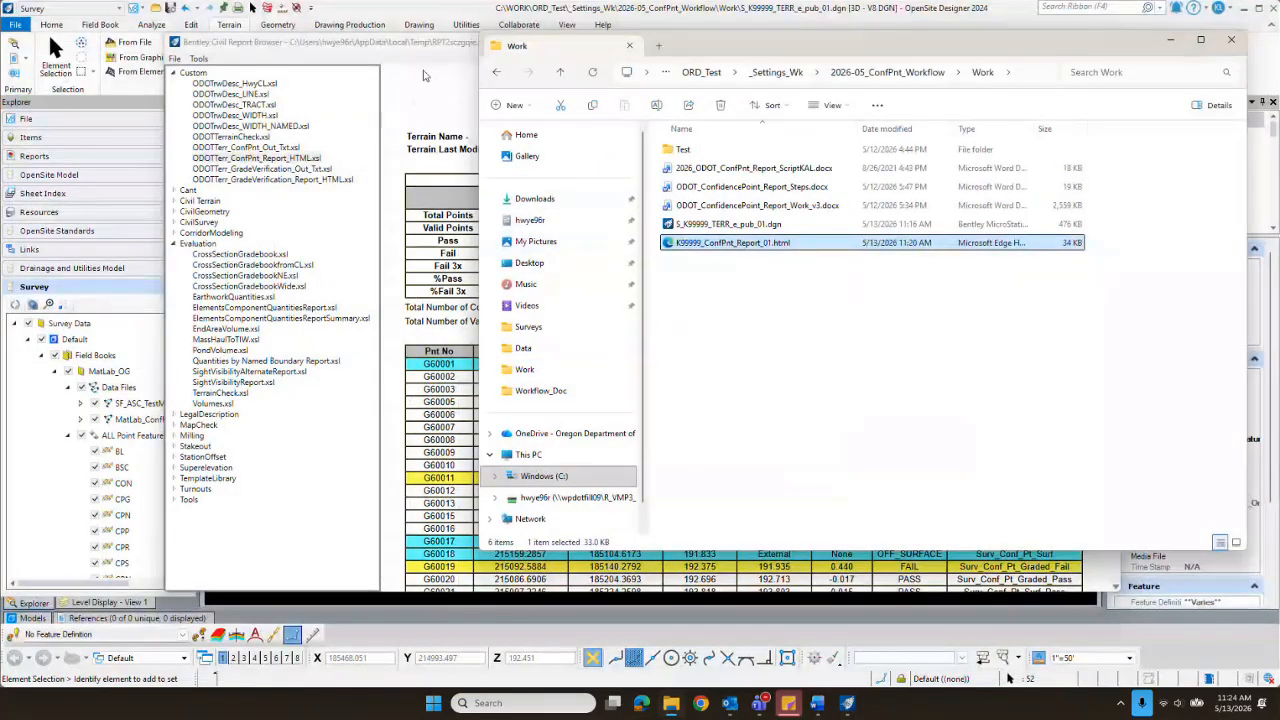
Step: Return to the Civil Report Browser, apply the custom ODOTTerr_ConfPnt_Out_Txt.xsl style, and review the codes and attributes in the text output
left_click(413, 53)
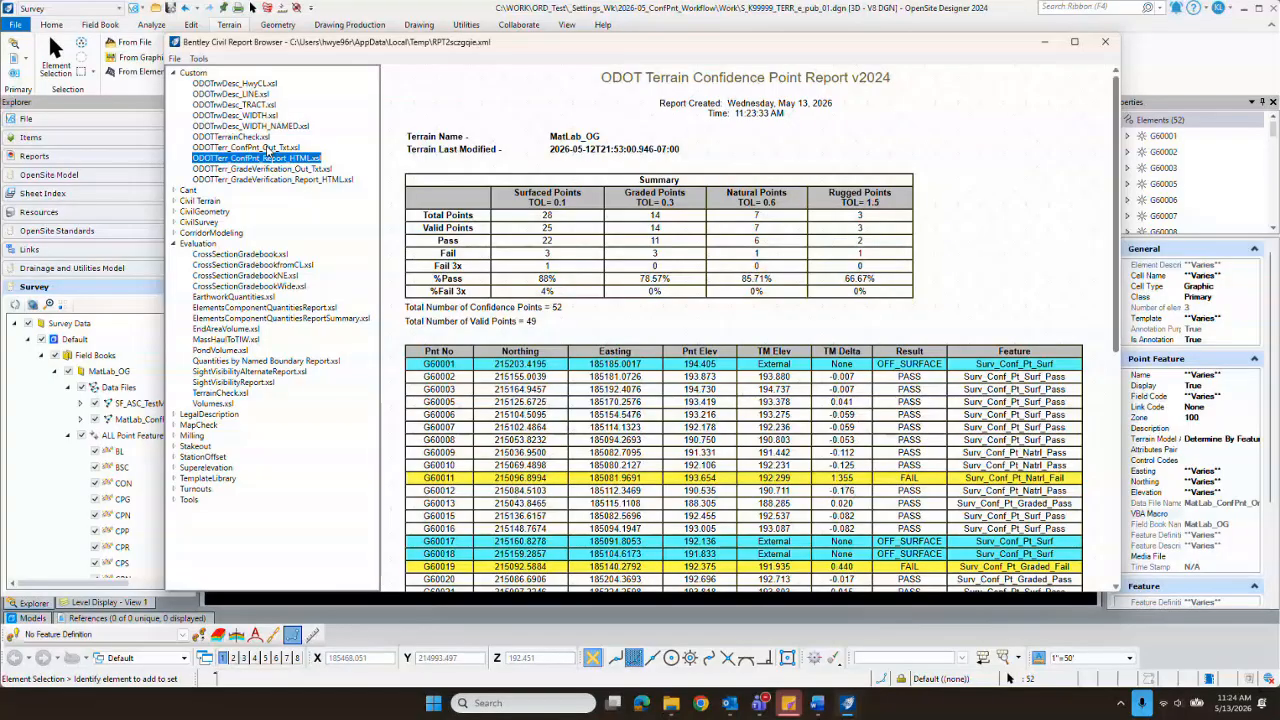
left_click(267, 148)
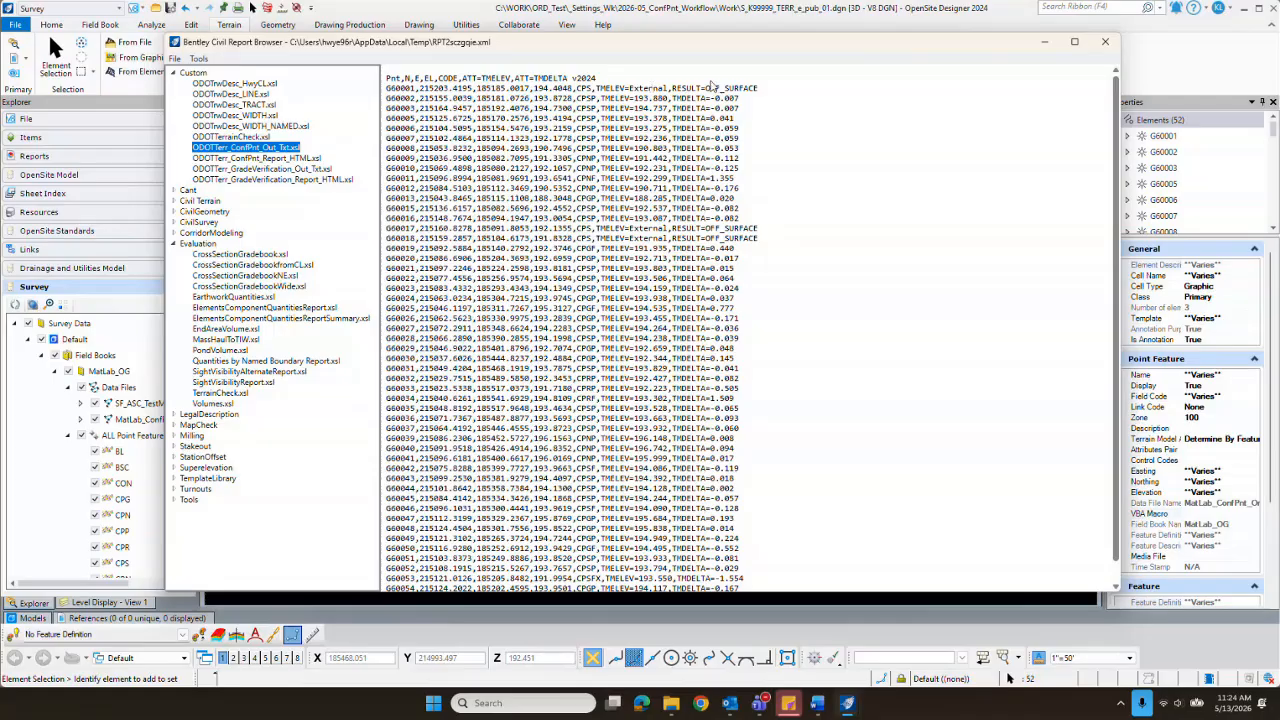
left_click(583, 88)
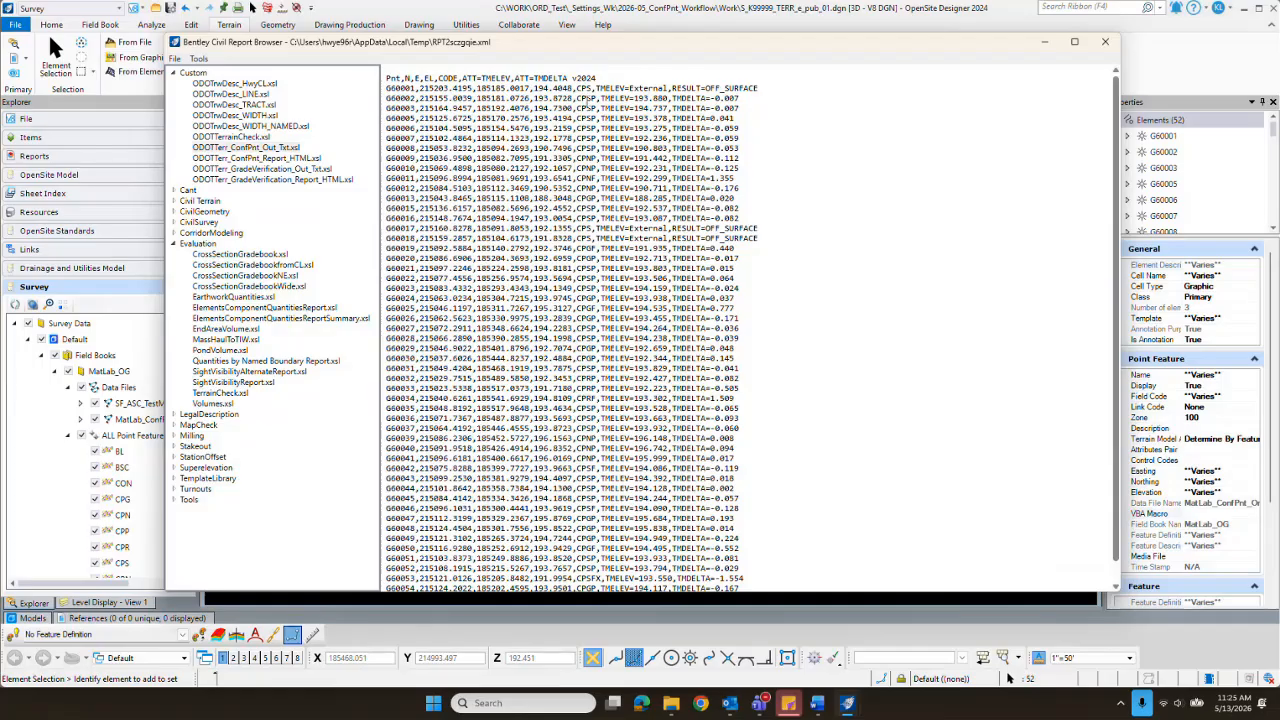
double_click(584, 98)
left_click_drag(589, 99, 593, 99)
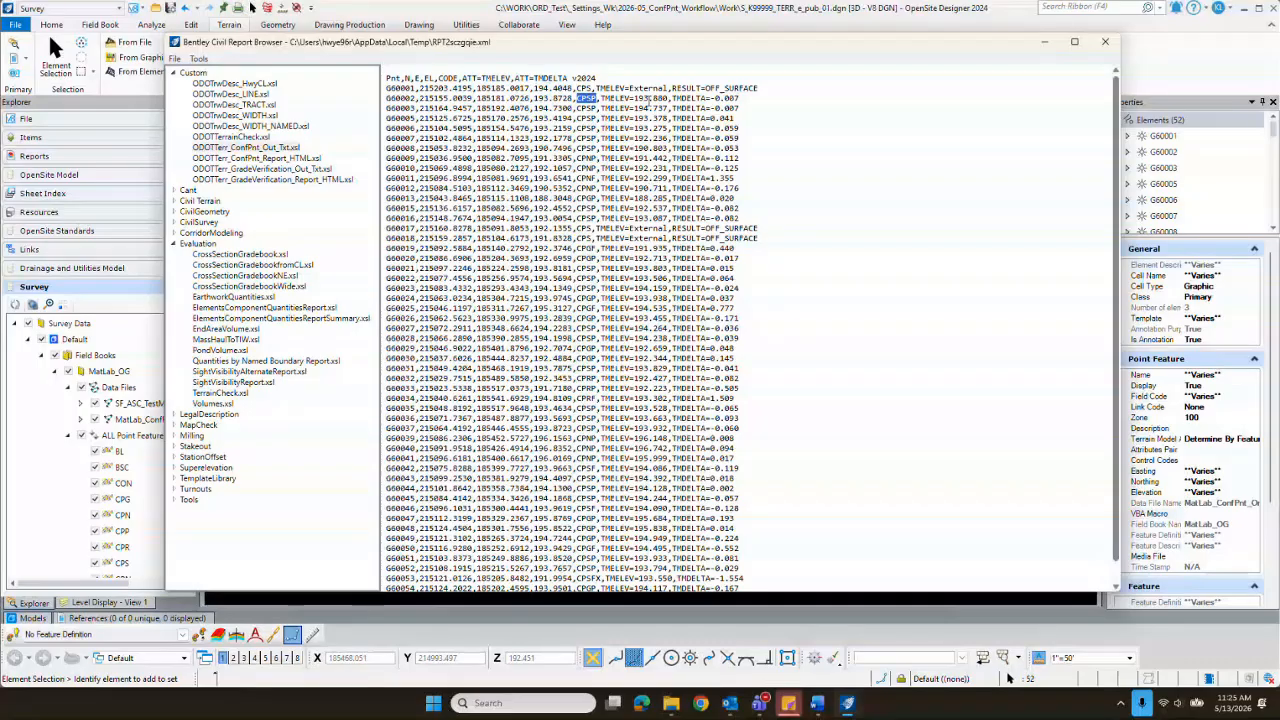
scroll(645, 202, "down", 1)
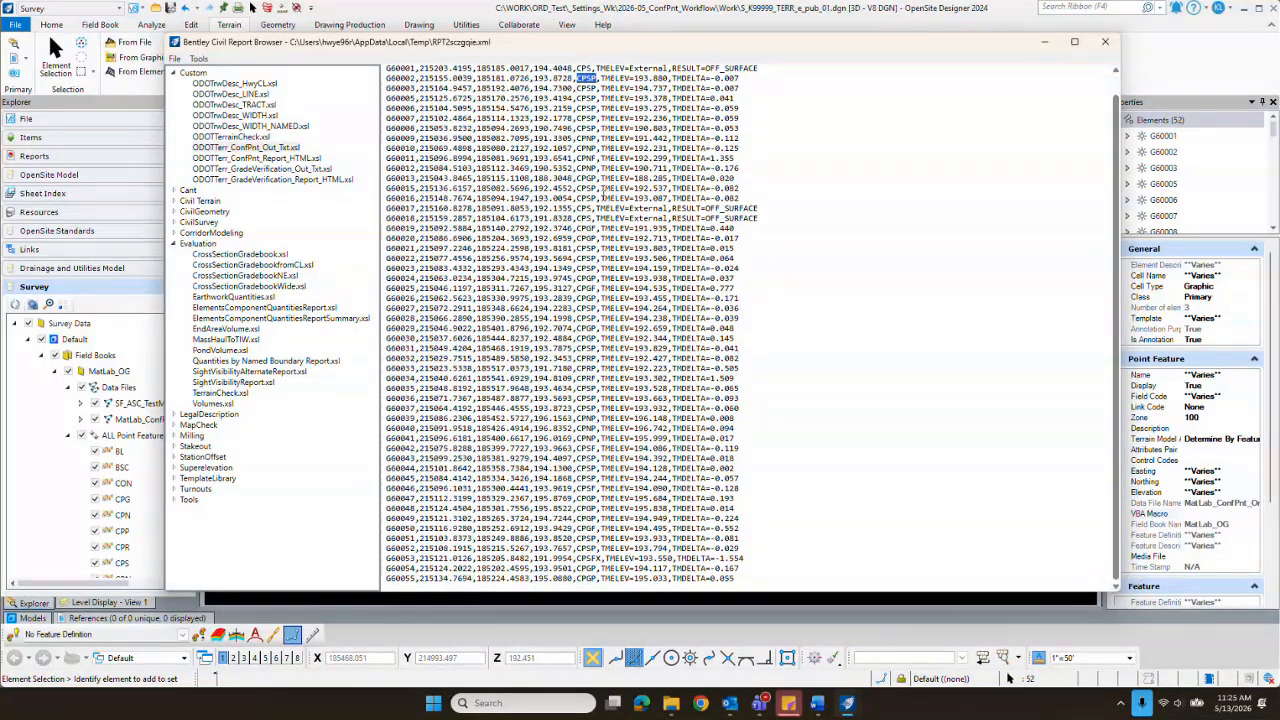
scroll(603, 195, "up", 1)
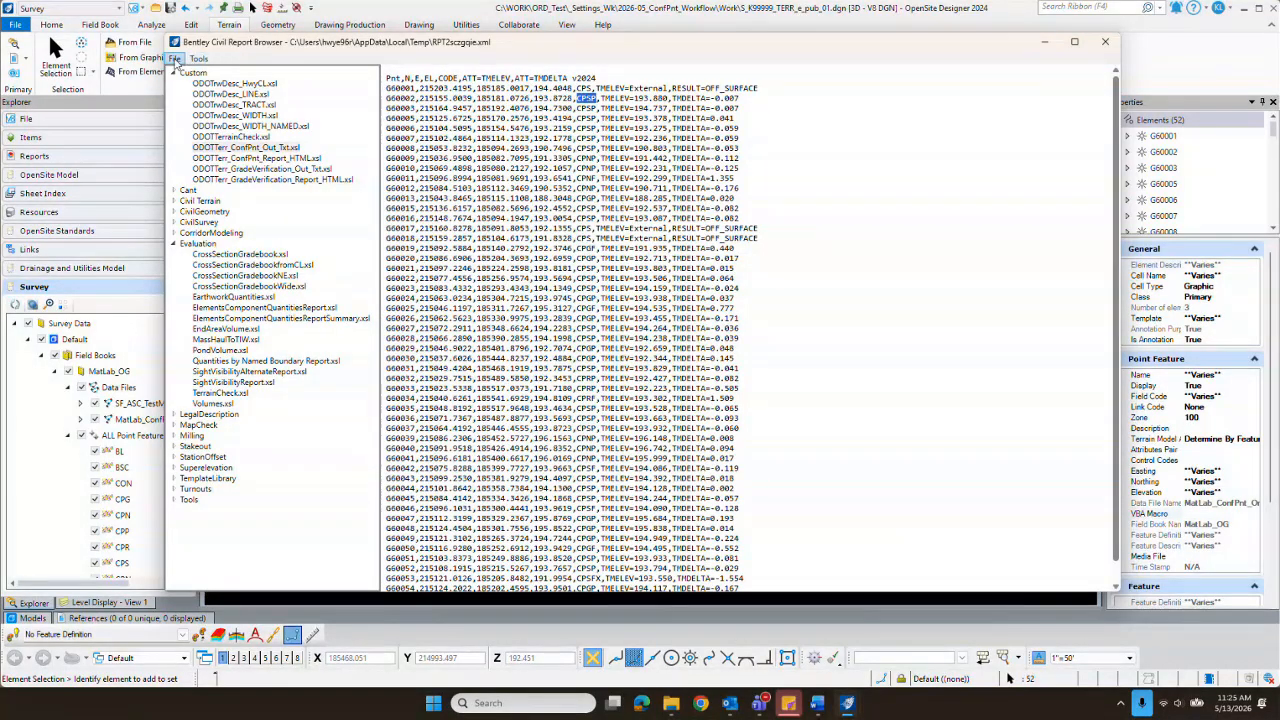
Step: Save the text output as an ASCII text file named K99999_ConfPnt_Processed_01 in the Work folder
left_click(175, 60)
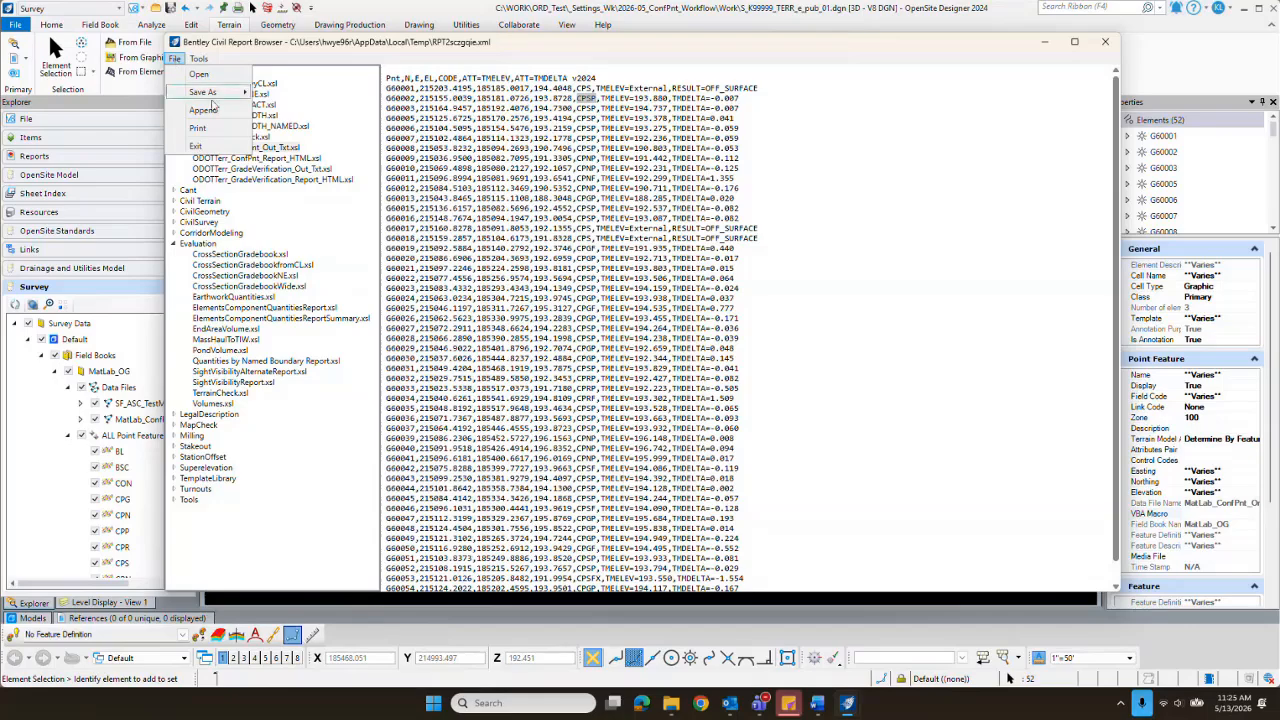
mouse_move(212, 96)
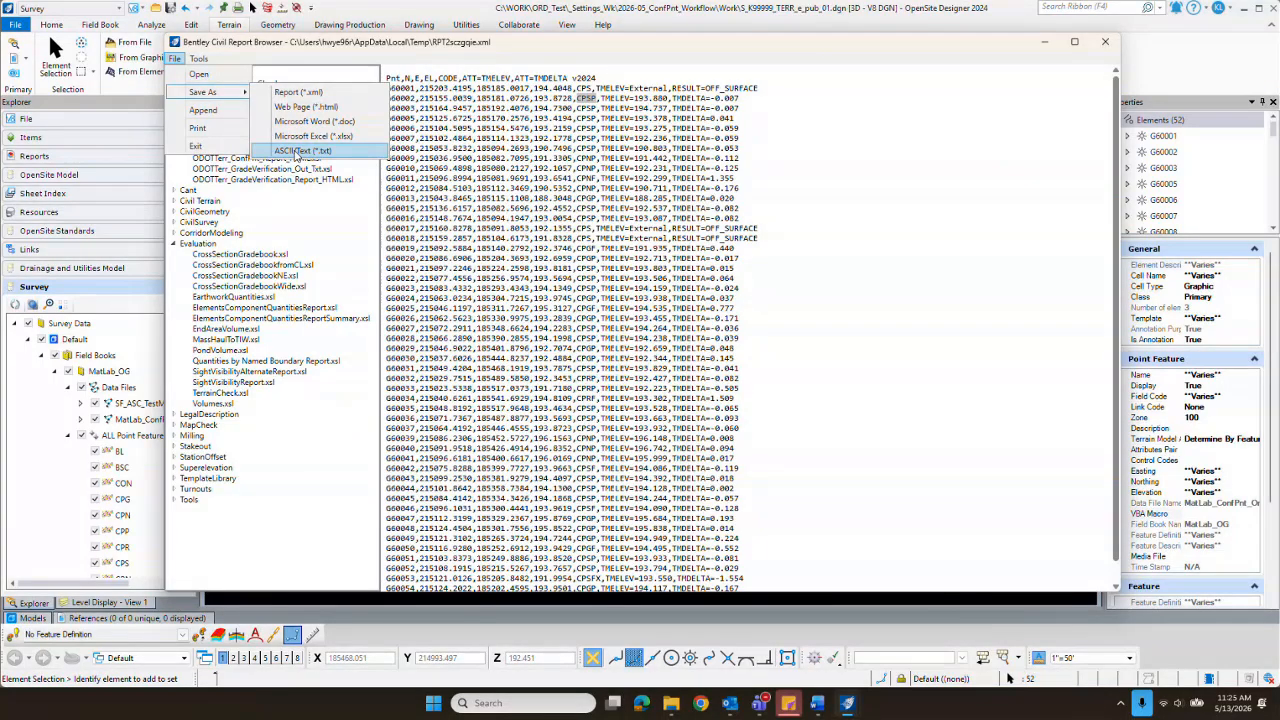
left_click(298, 151)
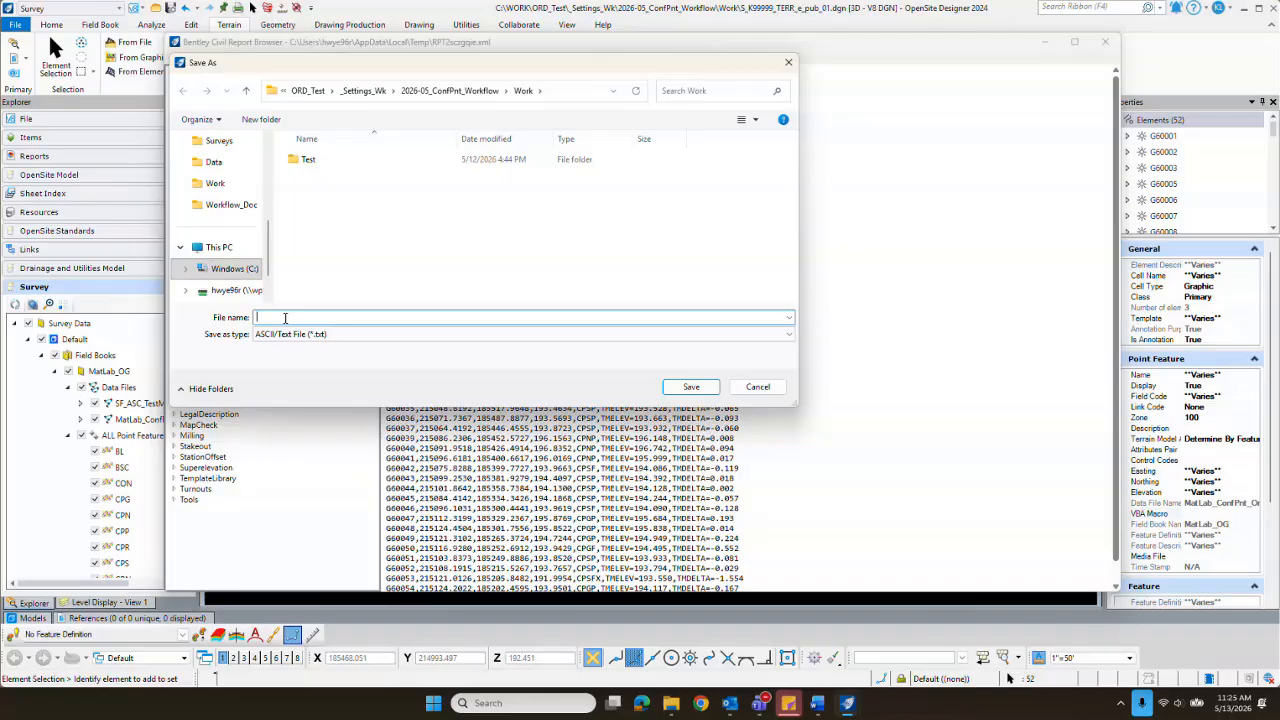
type("K")
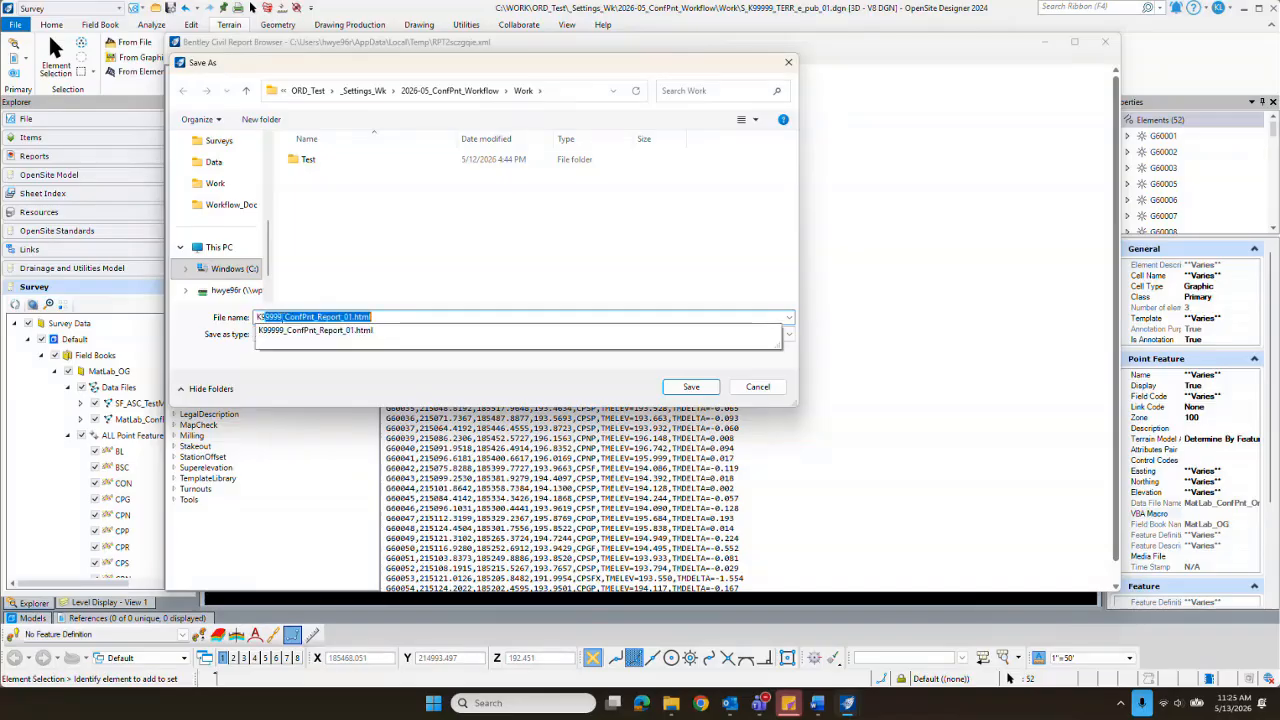
type("9999")
type("9_ConfPnt")
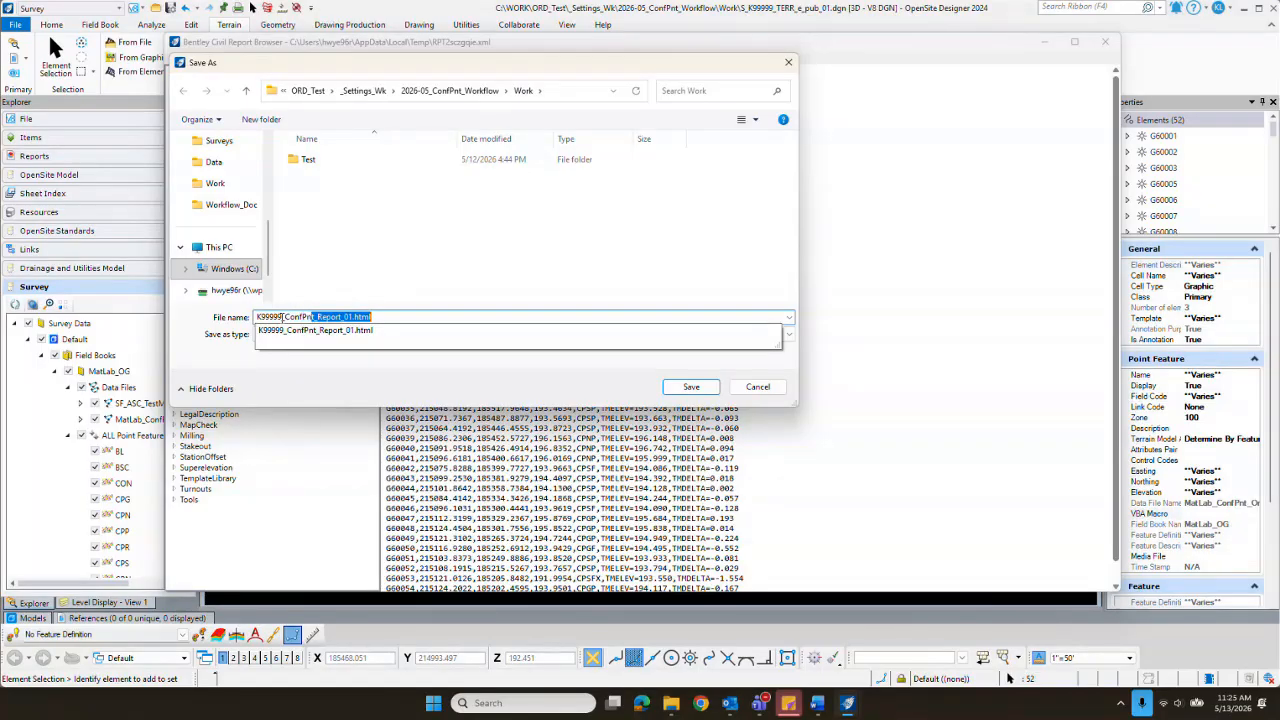
type("_Processed")
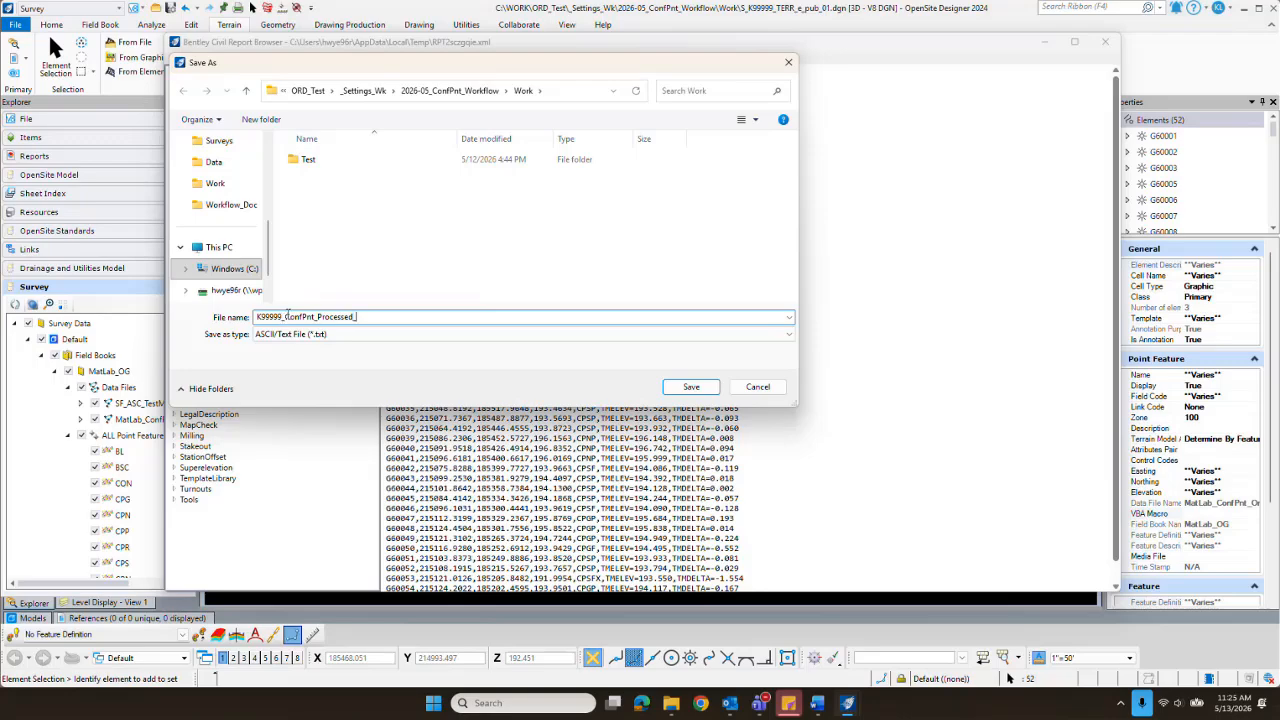
type("_01")
left_click(690, 390)
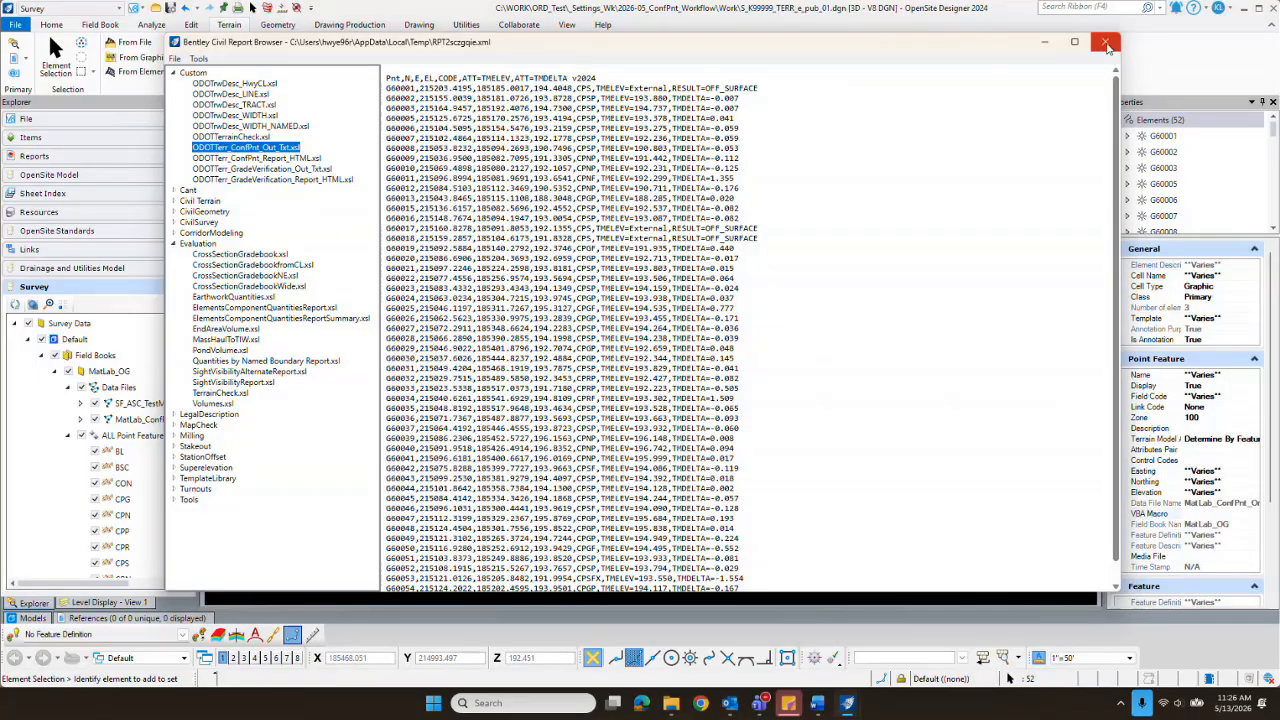
Step: Close the report browser, deselect the confidence points, and collapse ALL Point Features under the MatLab_OG field book
left_click(1106, 43)
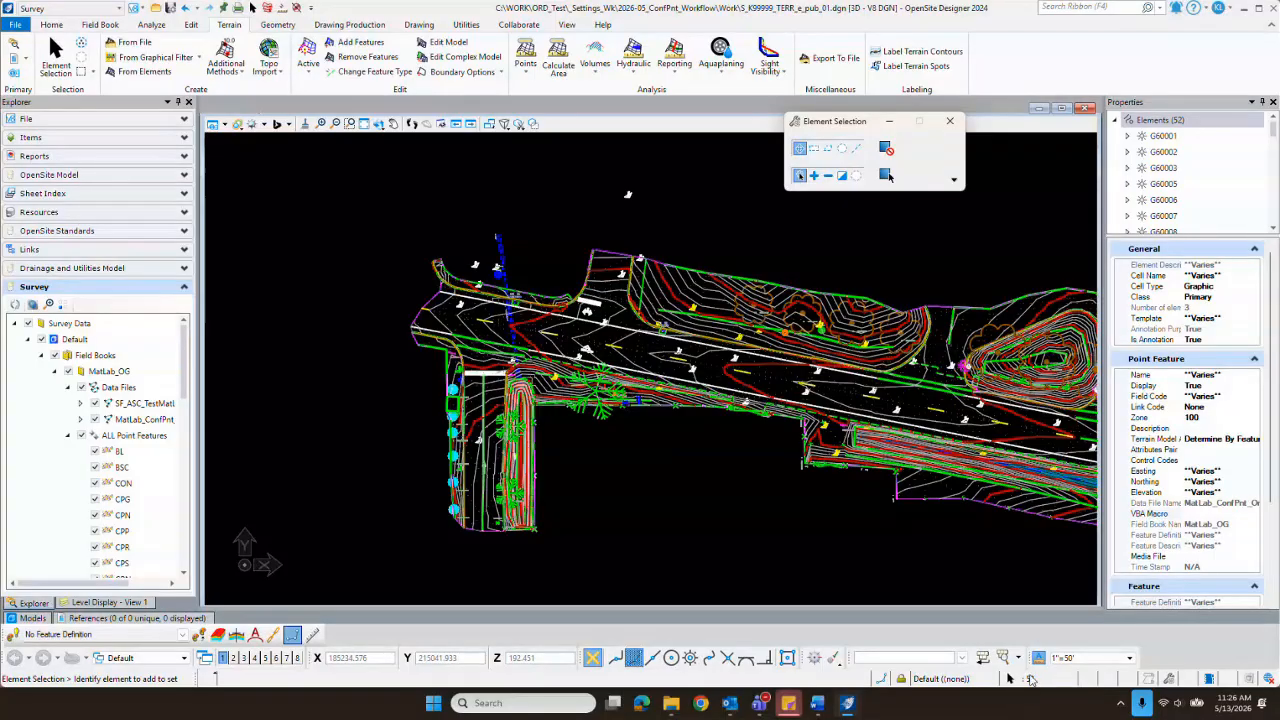
left_click(691, 476)
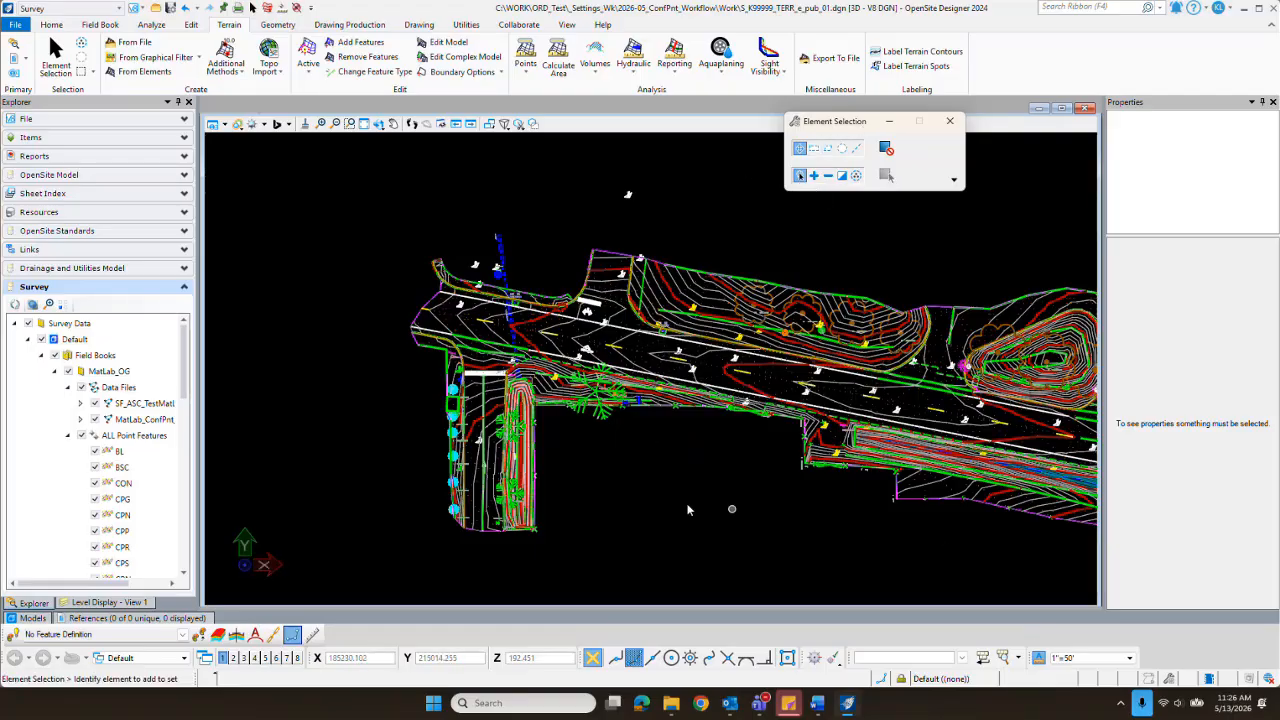
scroll(590, 445, "down", 4)
scroll(670, 445, "up", 2)
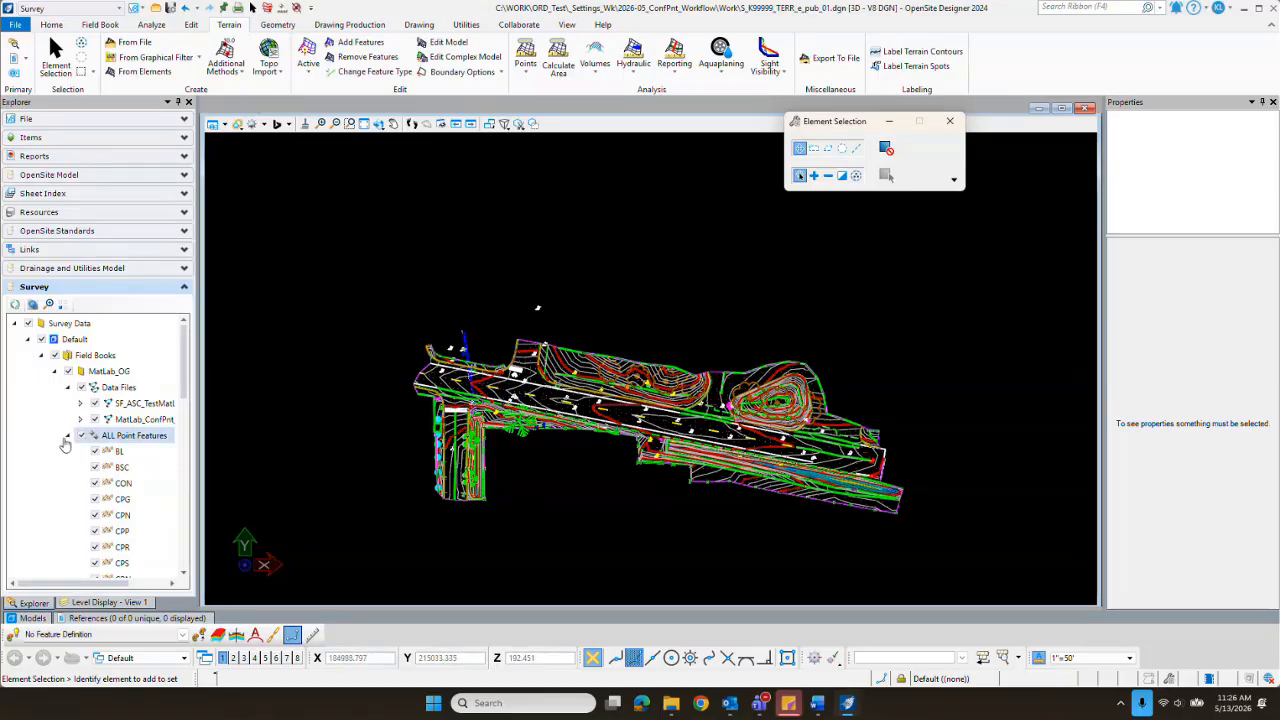
left_click(67, 437)
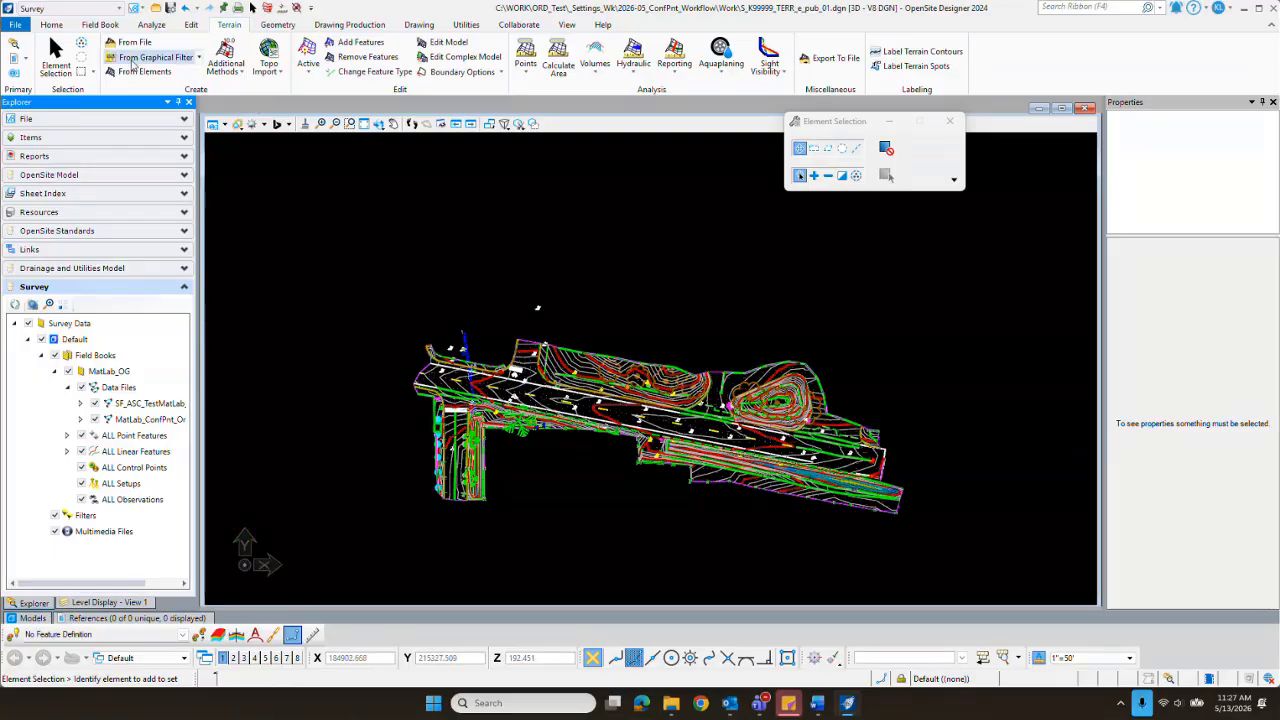
Step: Create a new field book named MatLab_ConfPnt_Processed
left_click(100, 25)
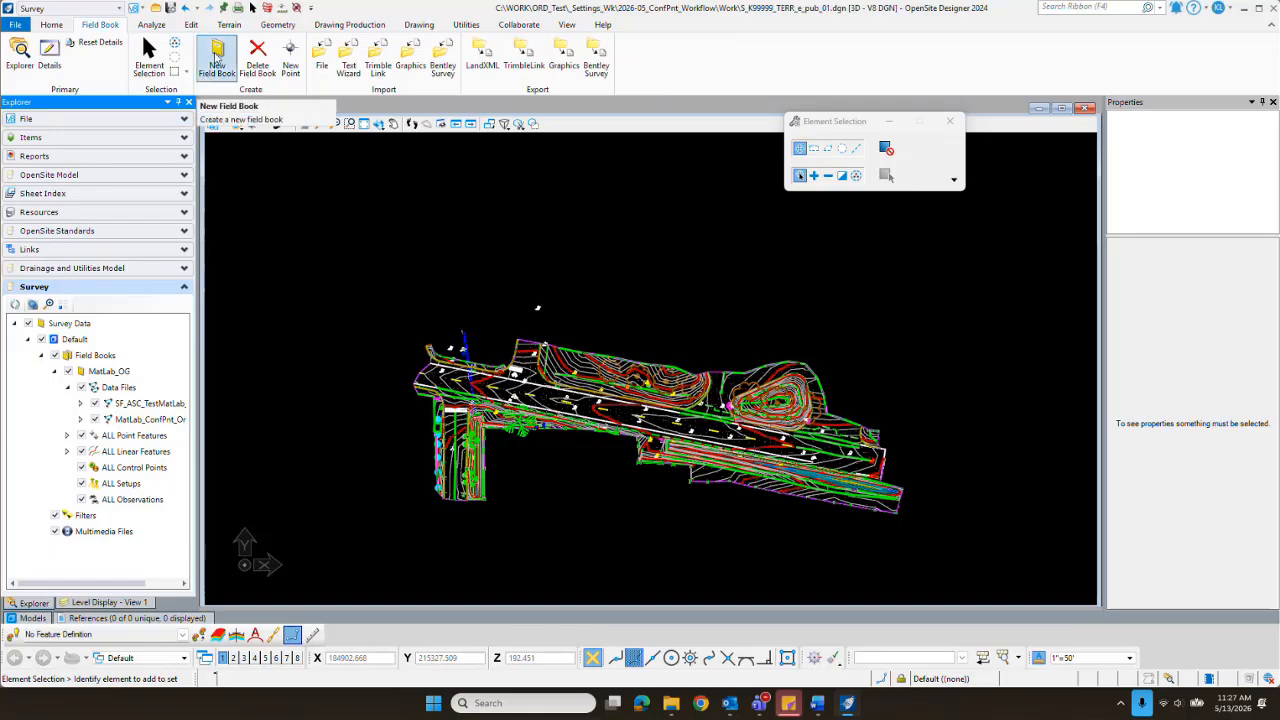
left_click(216, 57)
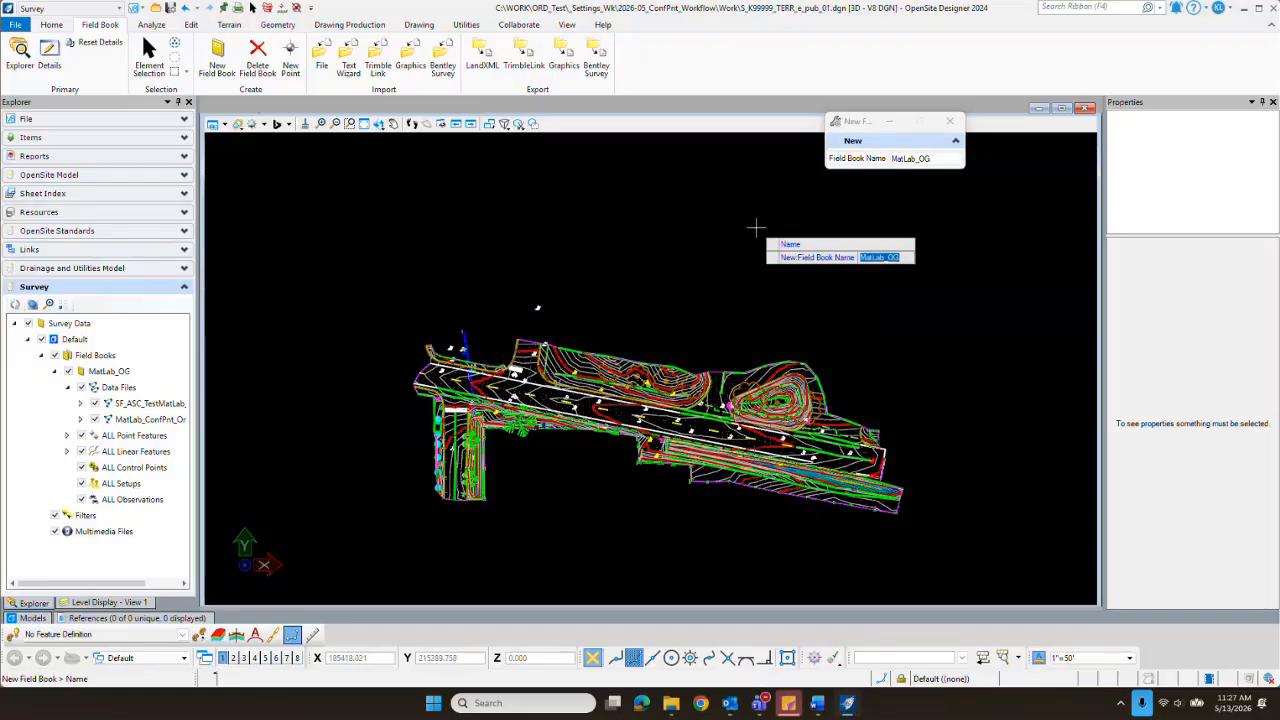
type("MatLab")
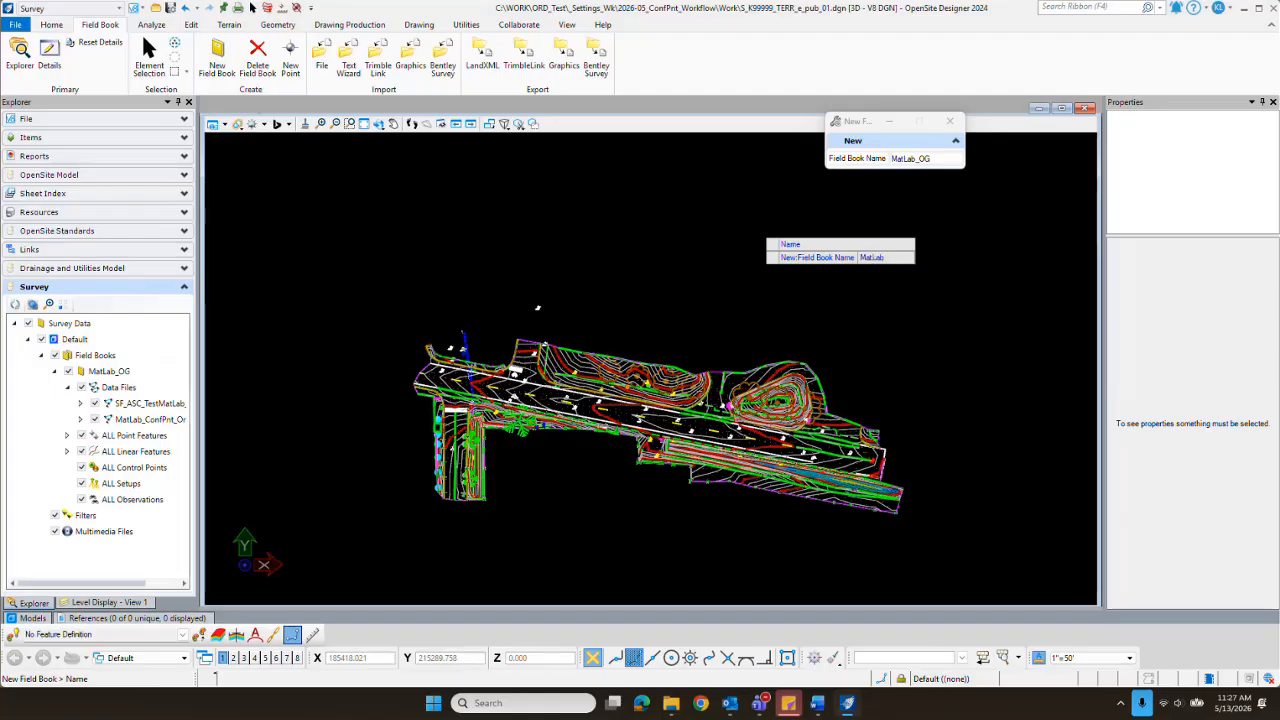
type("PConf")
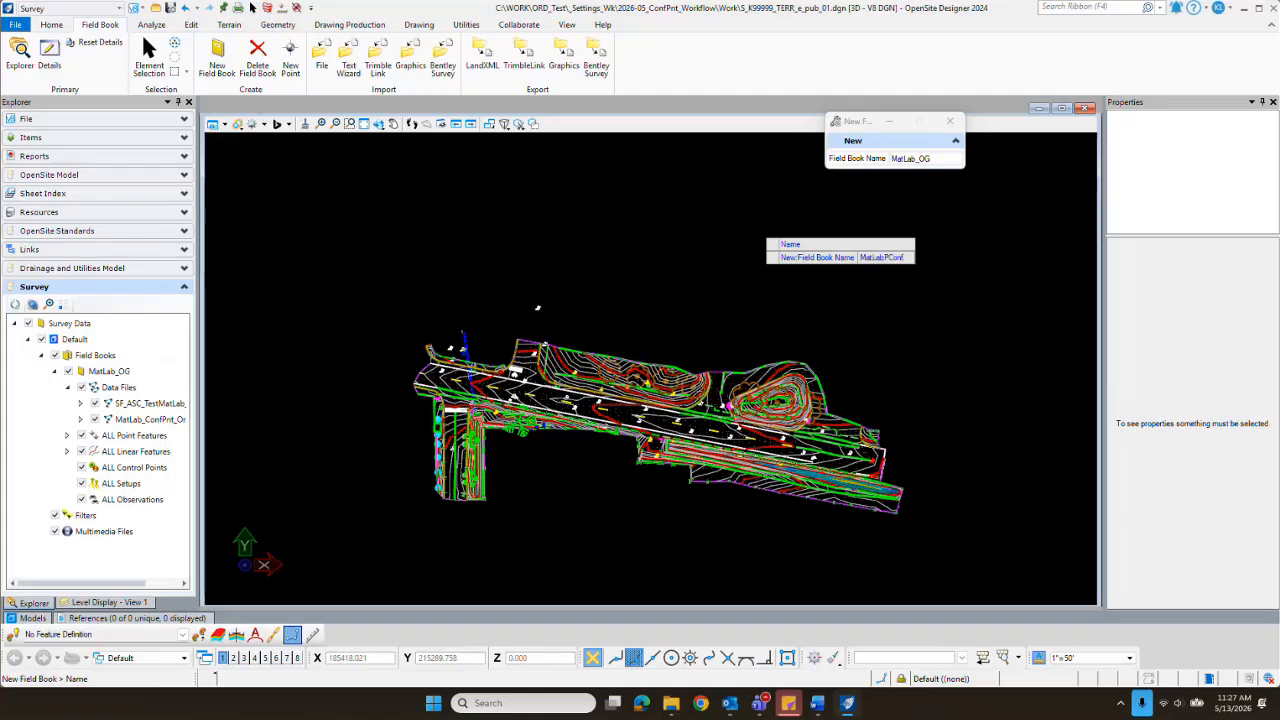
key("BackSpace")
key("BackSpace")
key("BackSpace")
key("BackSpace")
key("BackSpace")
type("_ConfPrnt")
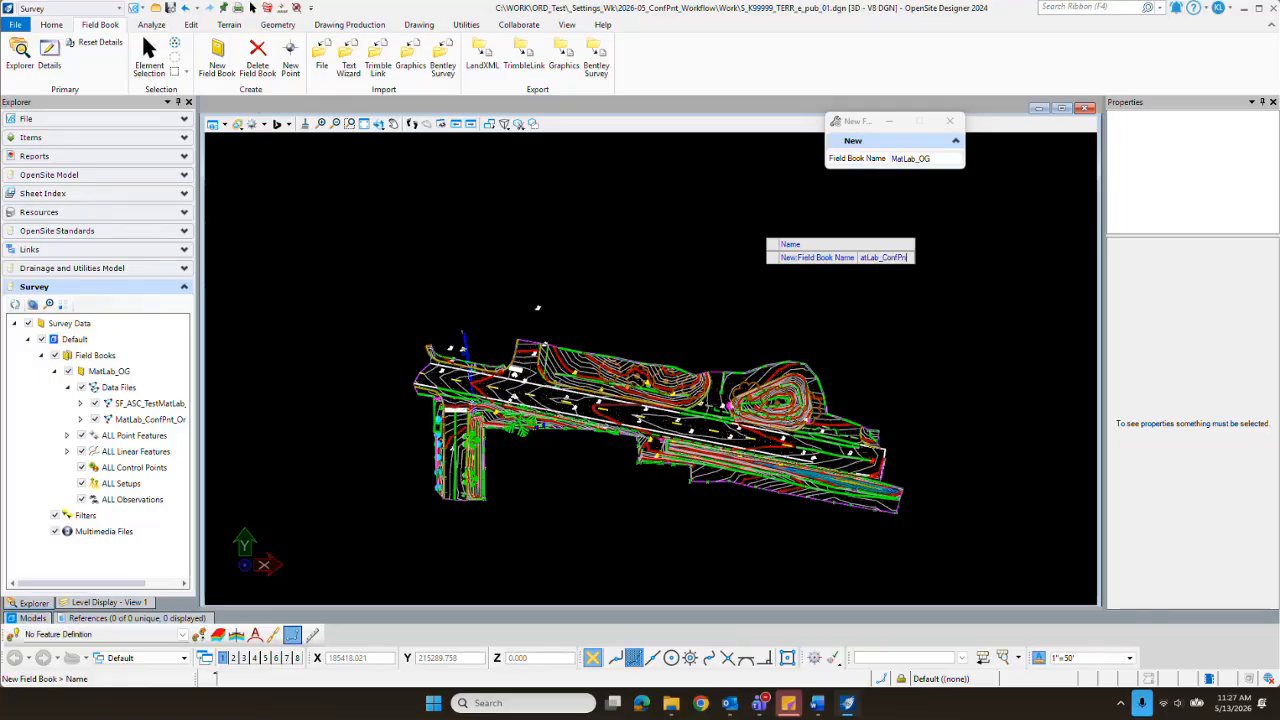
type("_Proce")
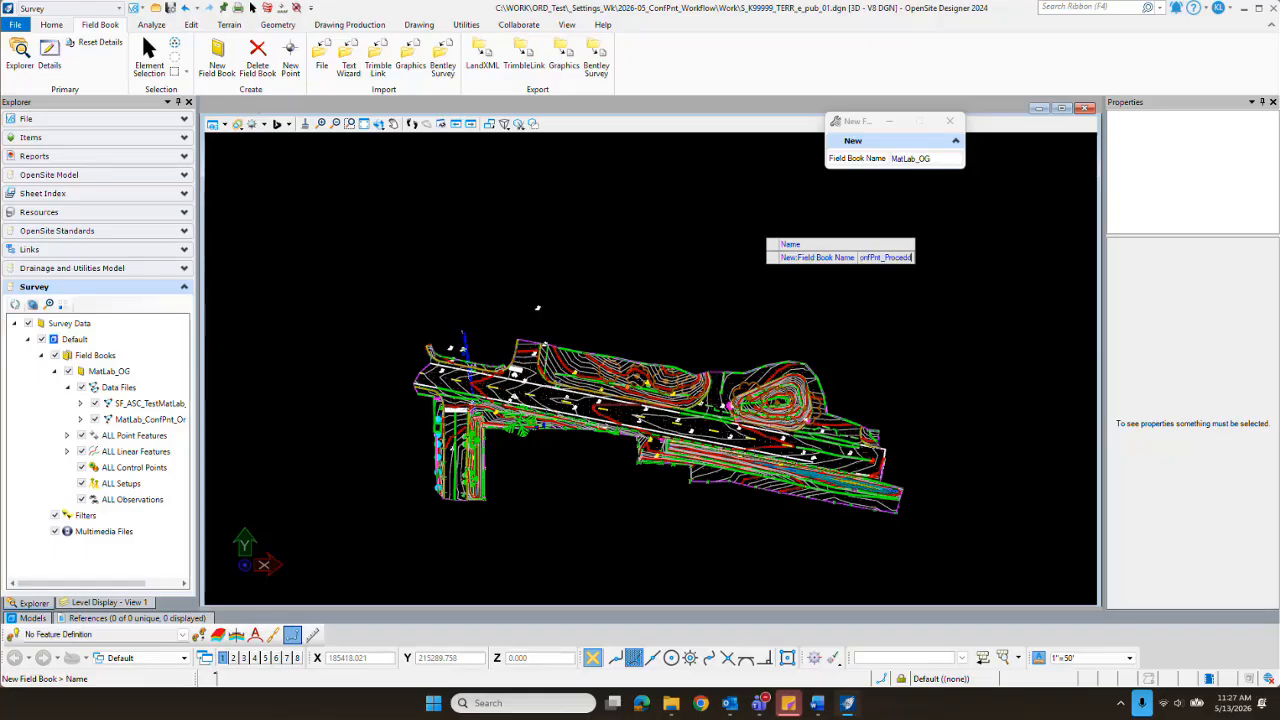
type("ssed")
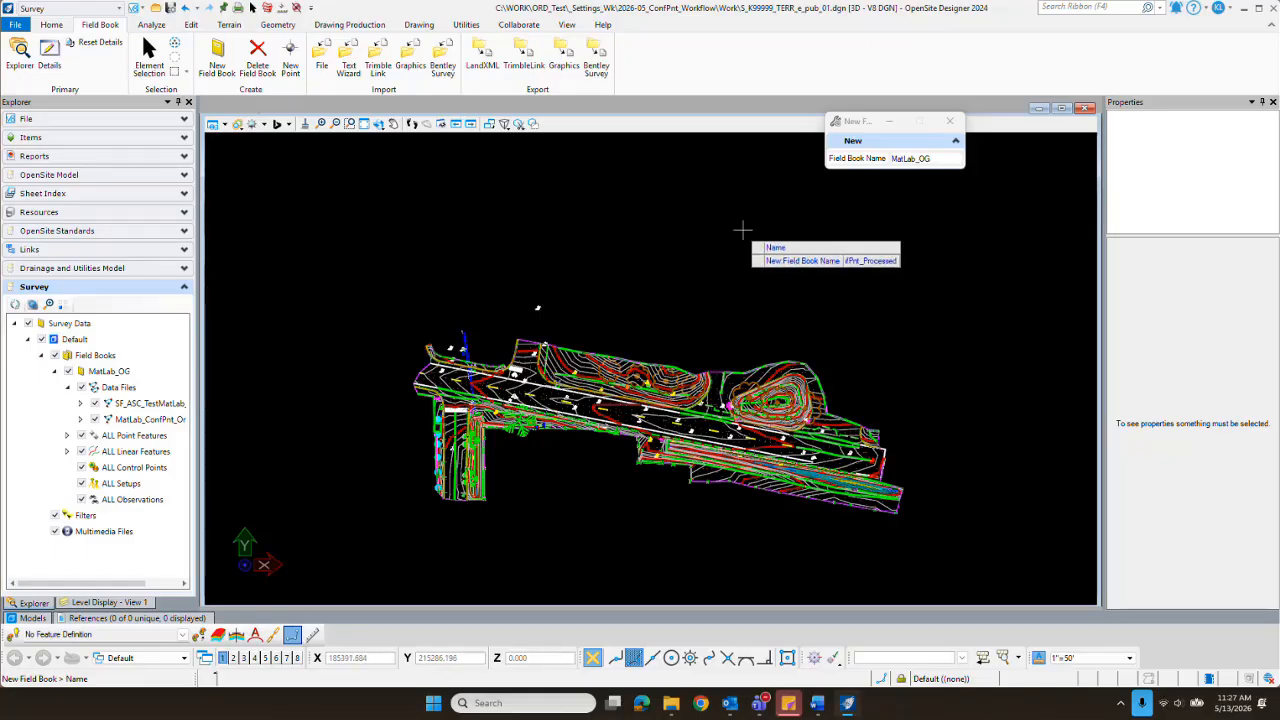
key("Return")
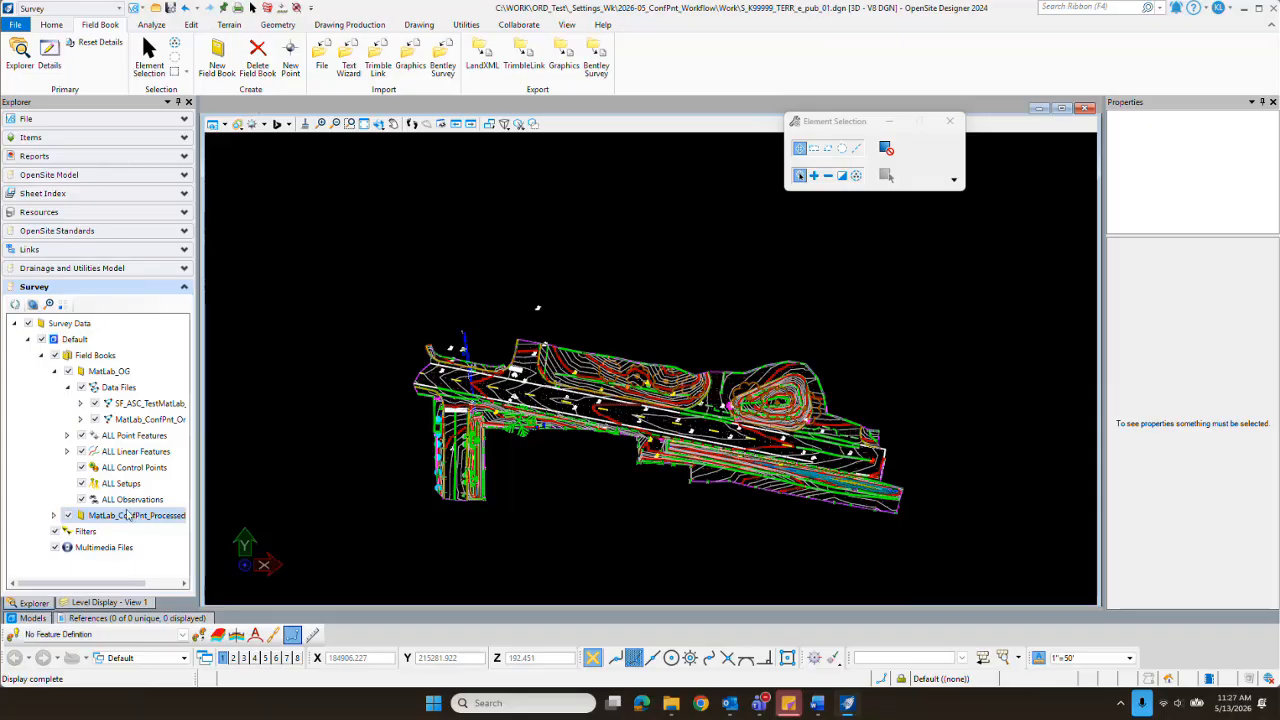
Step: Collapse the MatLab_OG field book, then select and expand the MatLab_ConfPnt_Processed field book
left_click(55, 372)
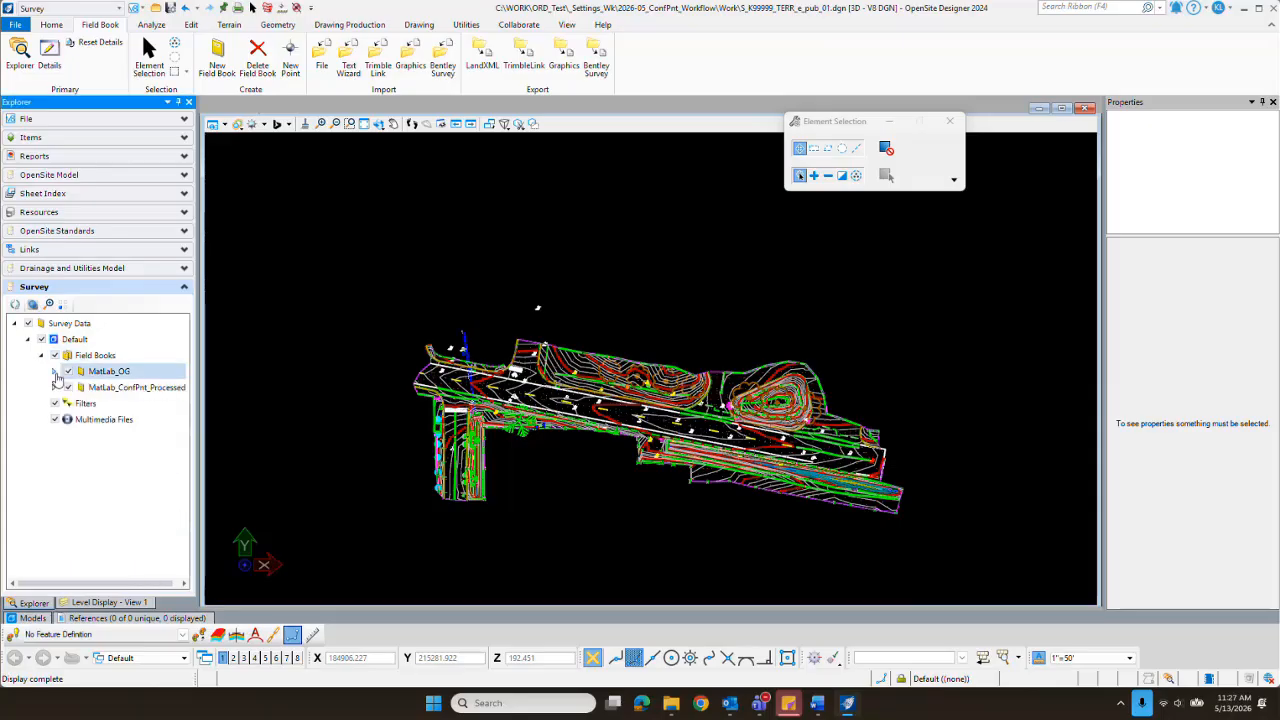
left_click(125, 388)
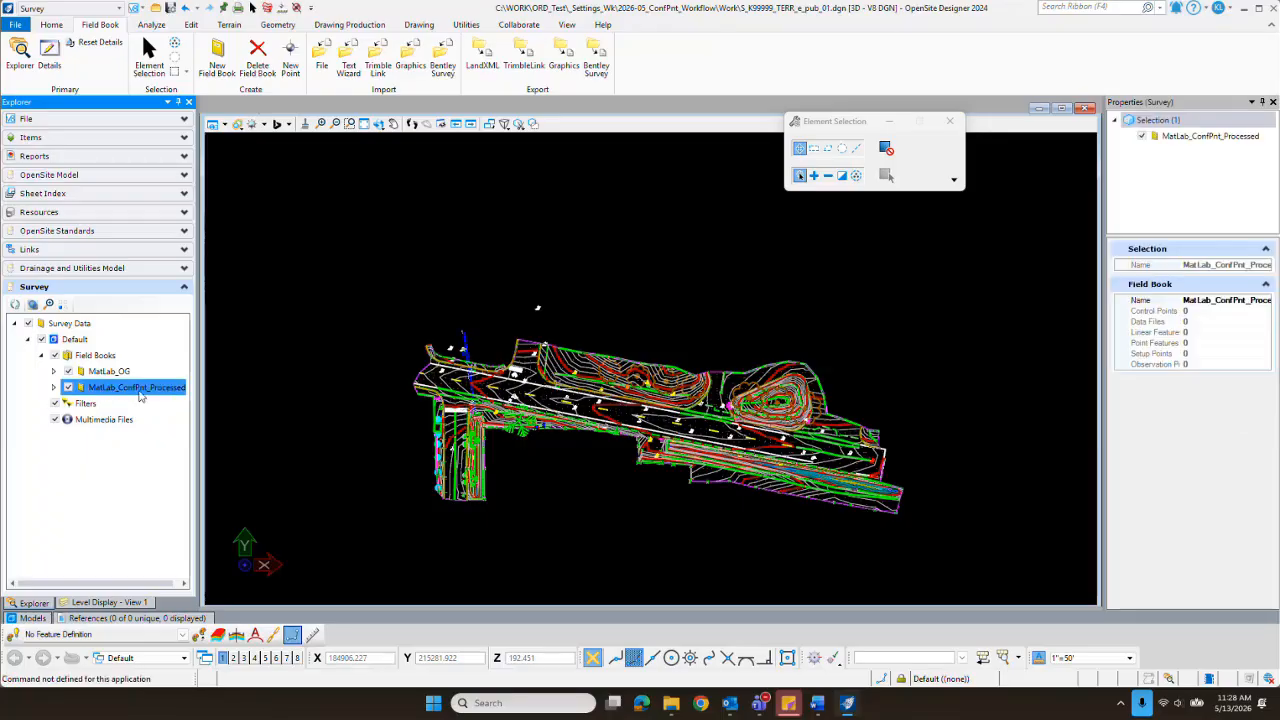
left_click(54, 387)
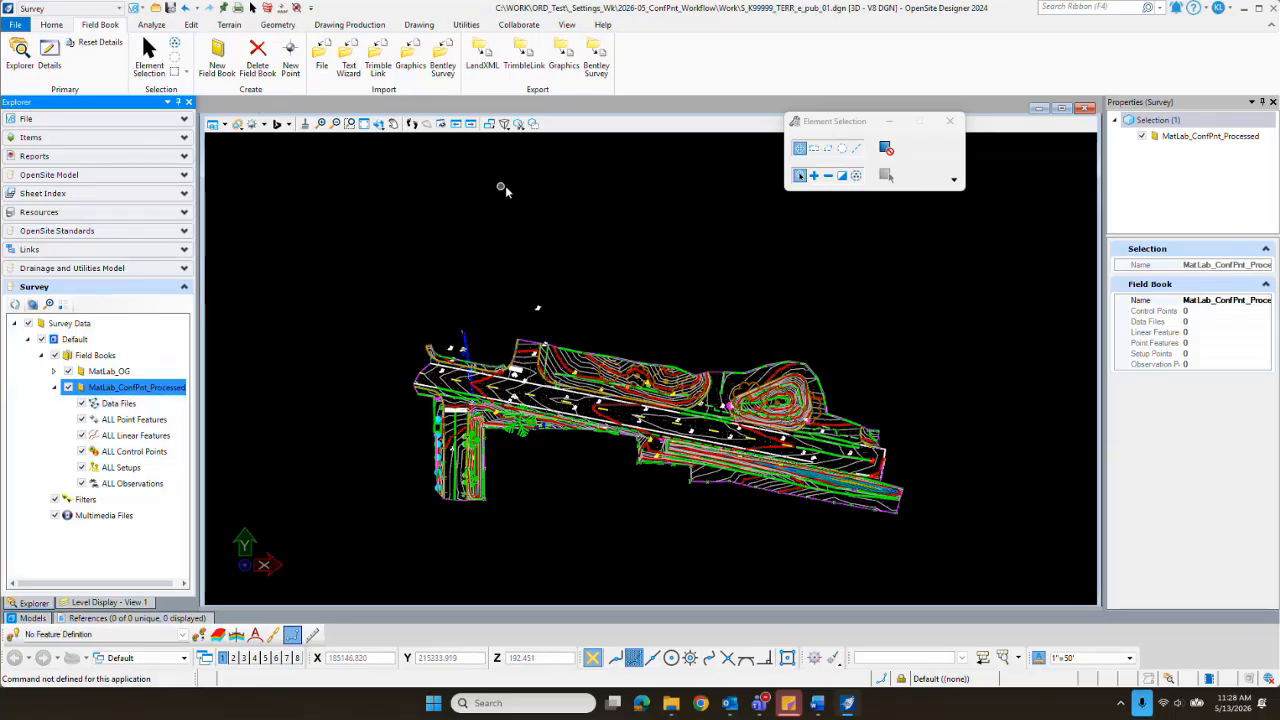
Step: Start a survey data file import with MatLab_ConfPnt_Processed as the target field book
left_click(322, 62)
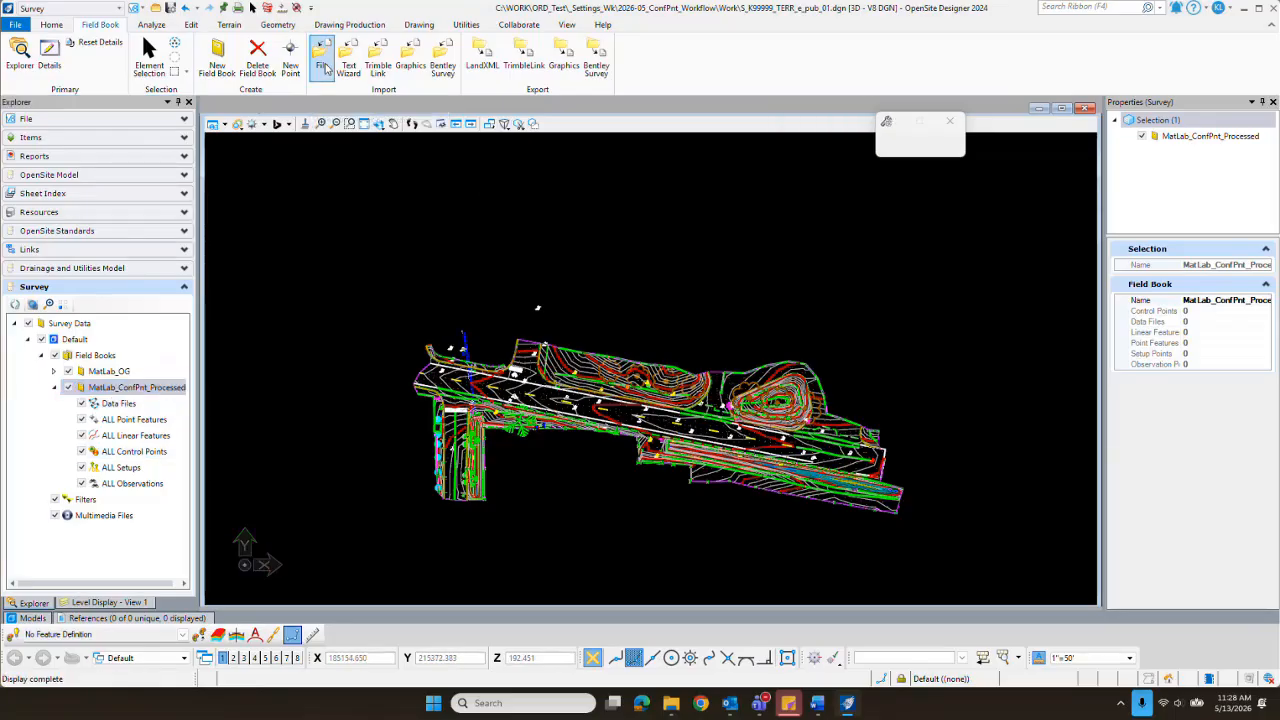
left_click(955, 159)
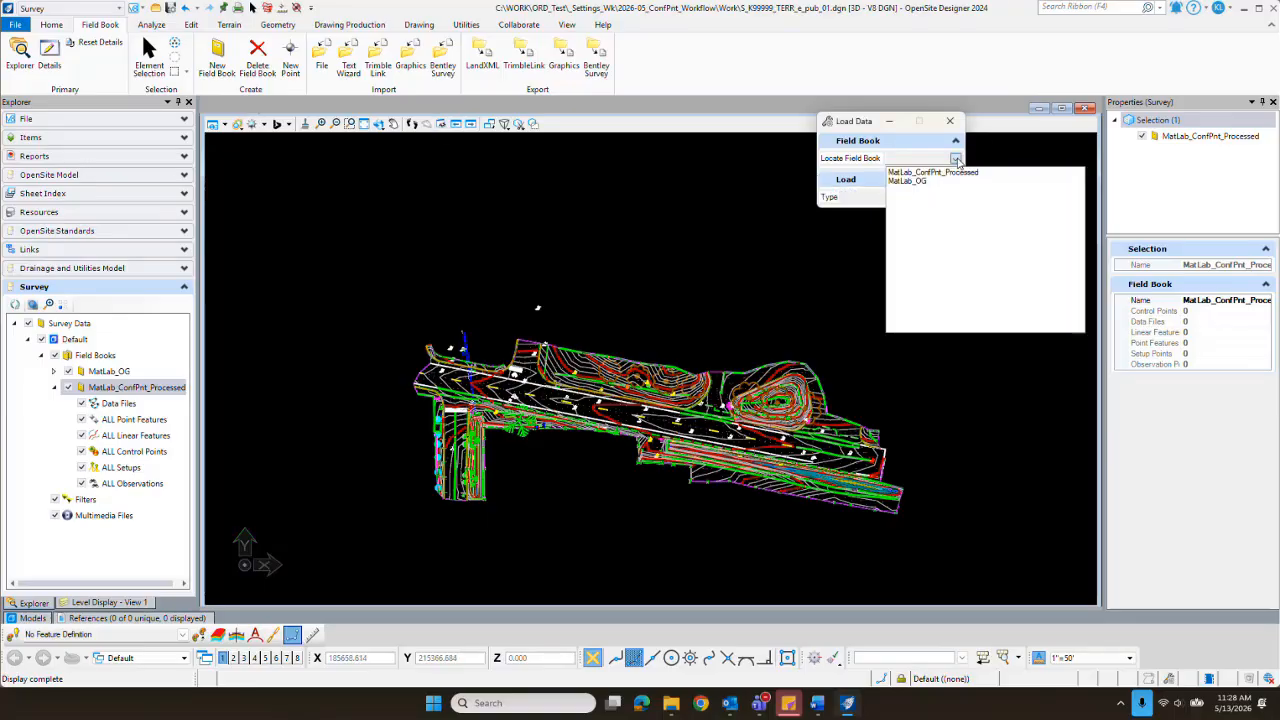
left_click(939, 178)
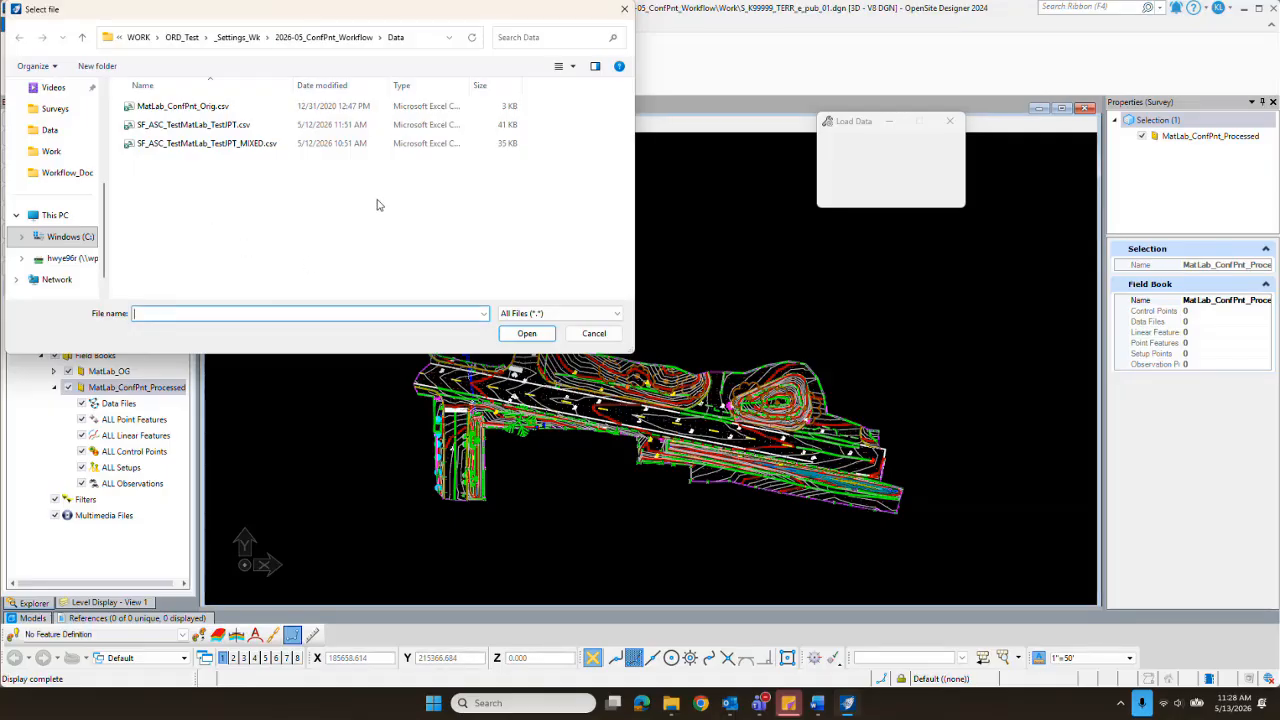
Step: Choose K99999_ConfPnt_Processed_01.txt from the 2026-05_ConfPnt_Workflow Work folder as the import file and open the list of file formats
left_click(324, 39)
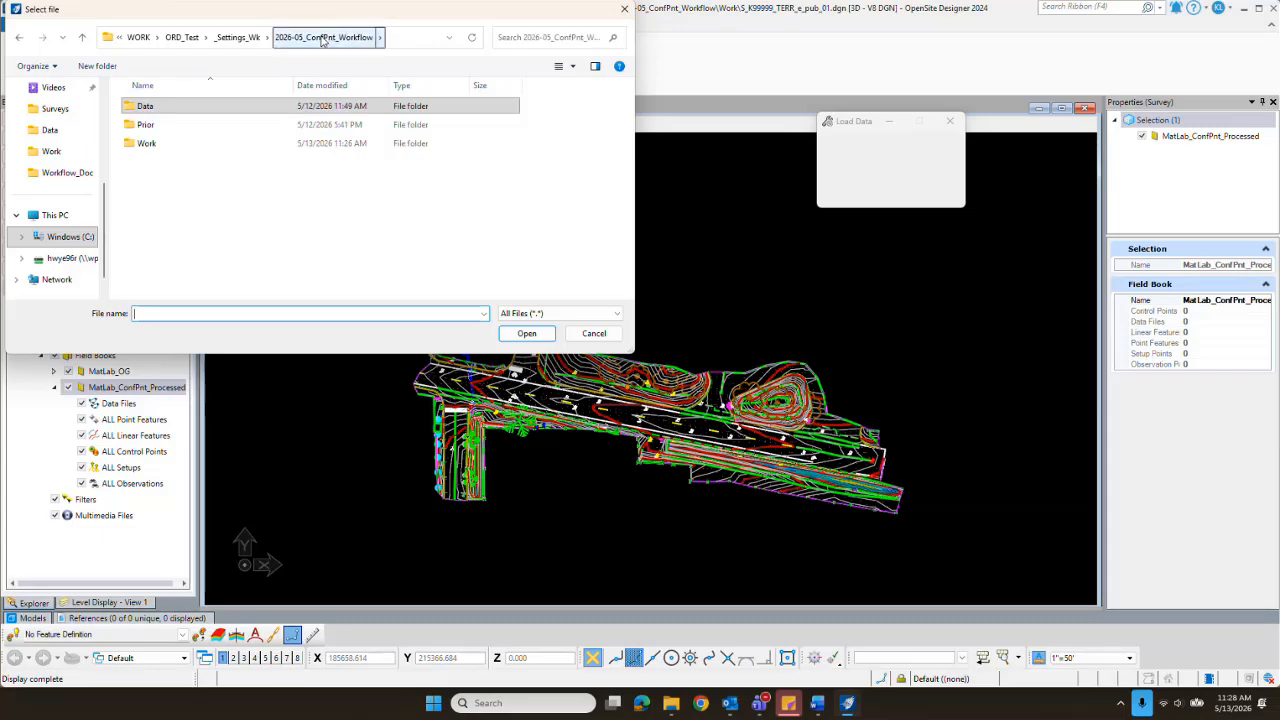
double_click(143, 147)
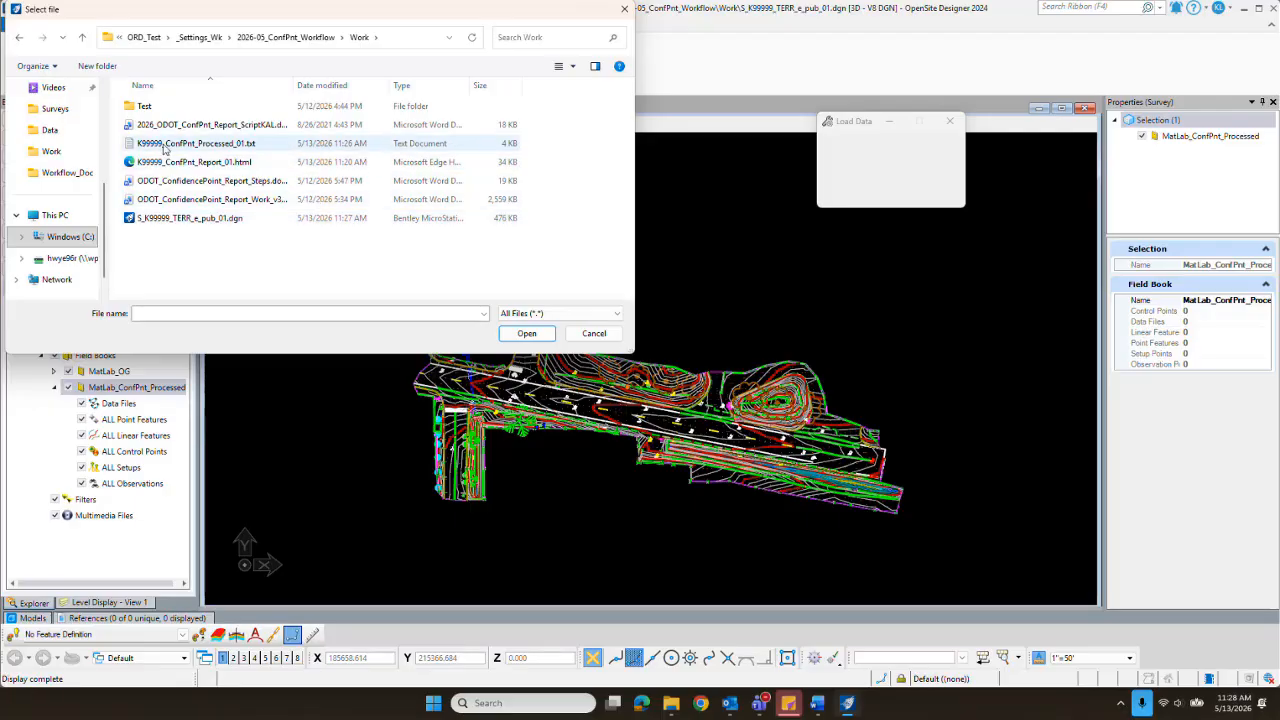
left_click(166, 147)
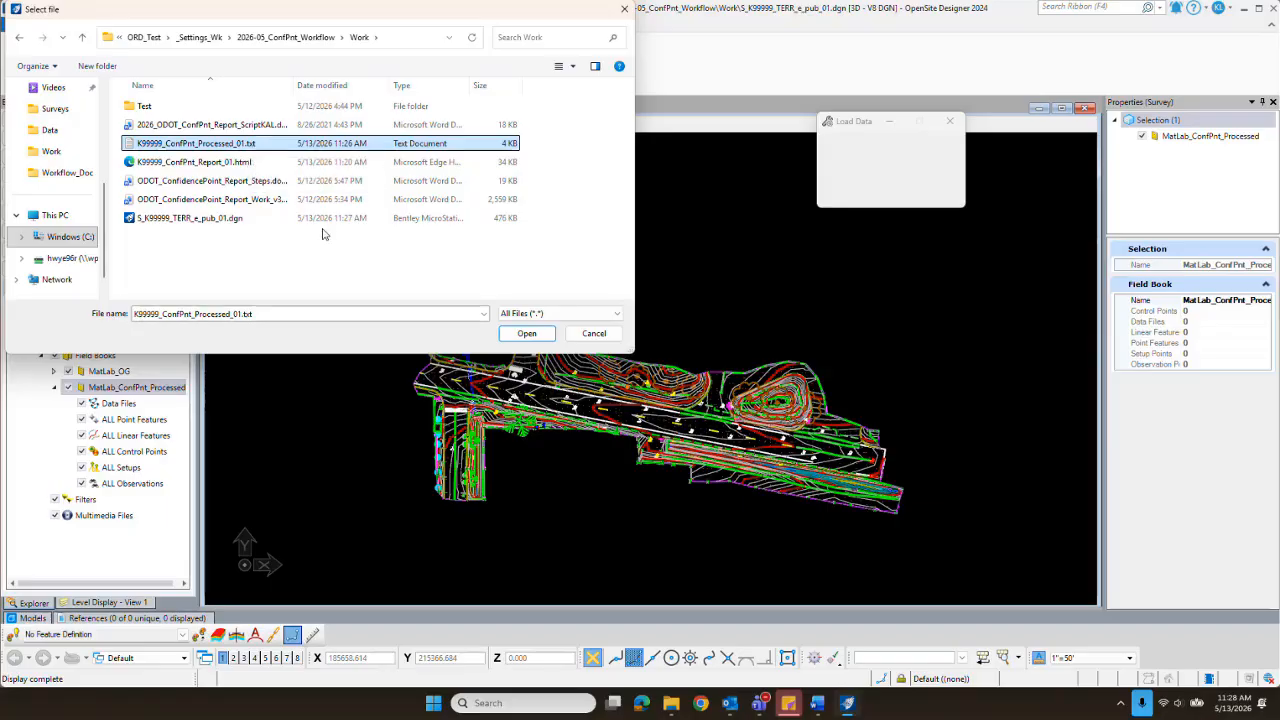
left_click(620, 316)
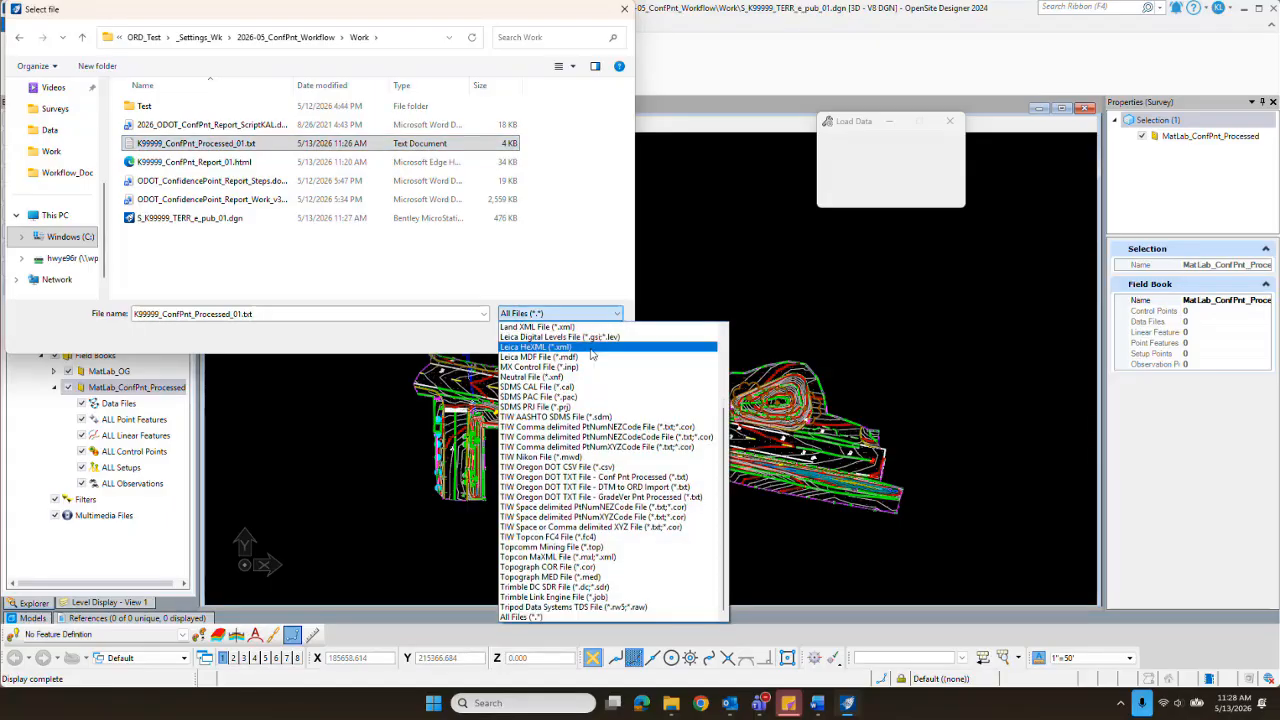
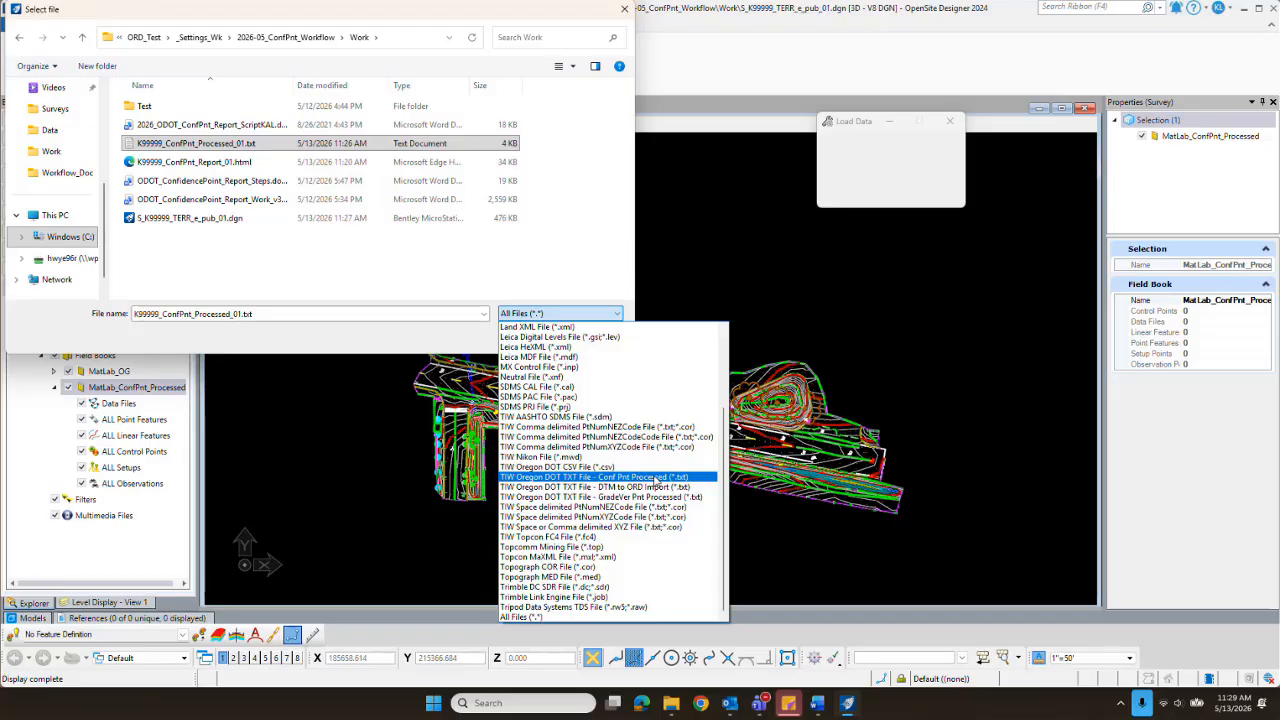
Step: Import K99999_ConfPnt_Processed_01.txt into the MatLab_ConfPnt_Processed field book using the TIW Oregon DOT TXT File - Conf Pnt Processed format
left_click(657, 479)
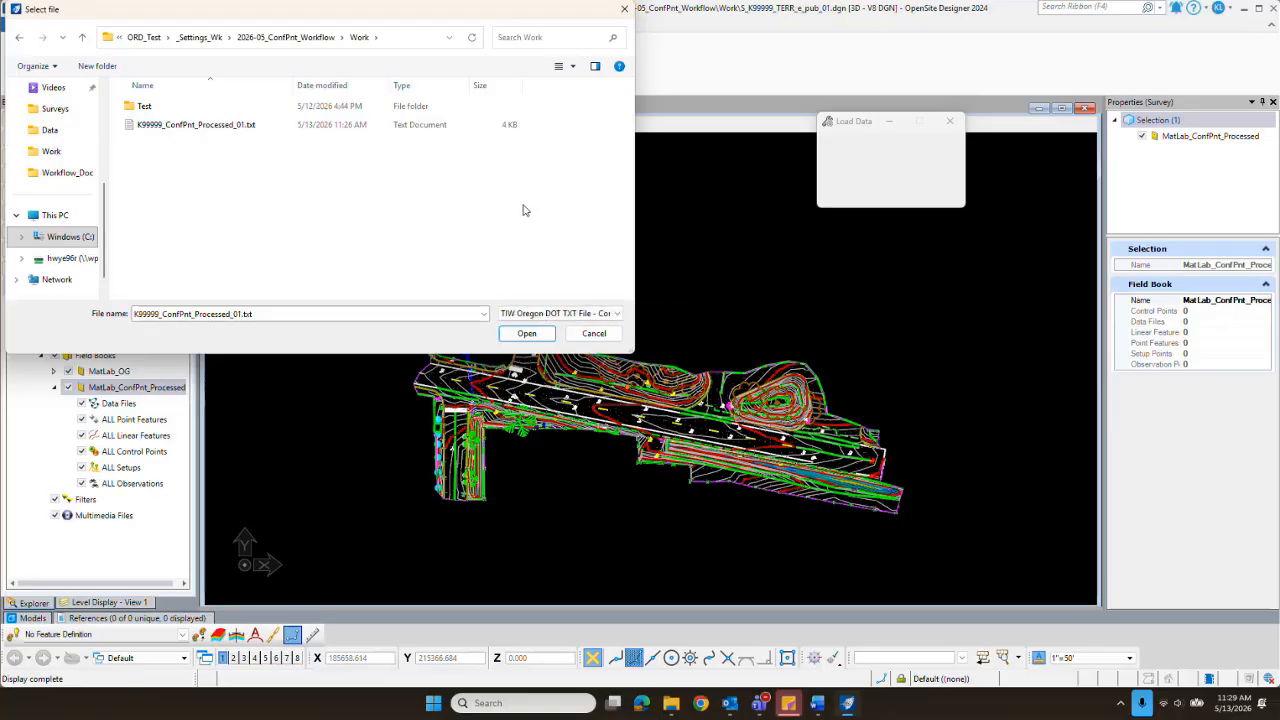
left_click(155, 127)
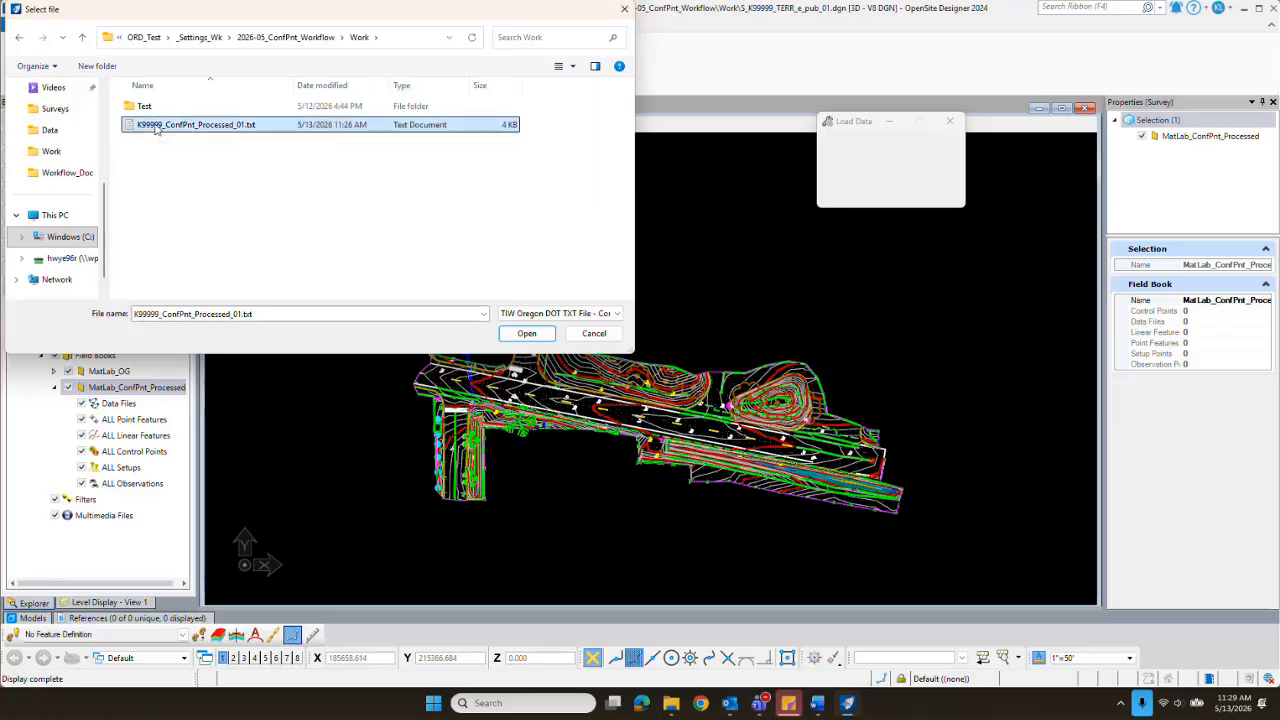
left_click(525, 335)
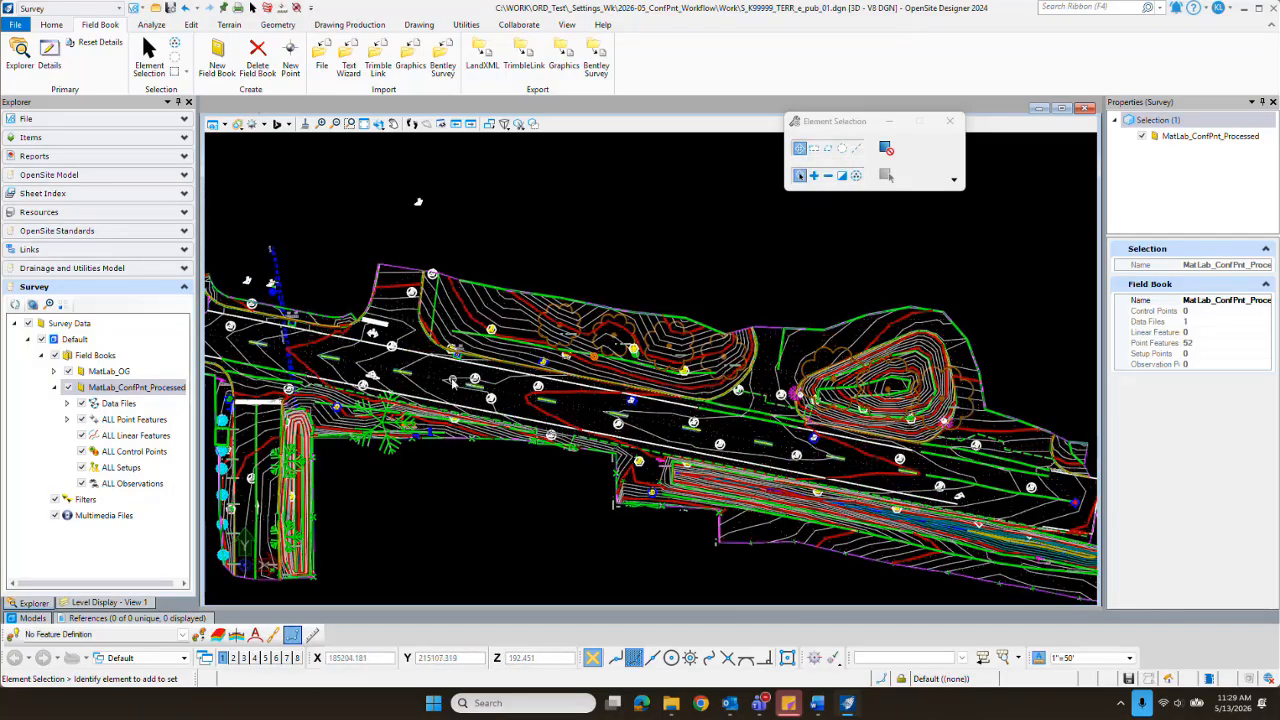
Step: Turn off the display of the CPG, CPN, CPR and CPS point features in the MatLab_OG field book
scroll(635, 435, "up", 2)
scroll(752, 443, "up", 2)
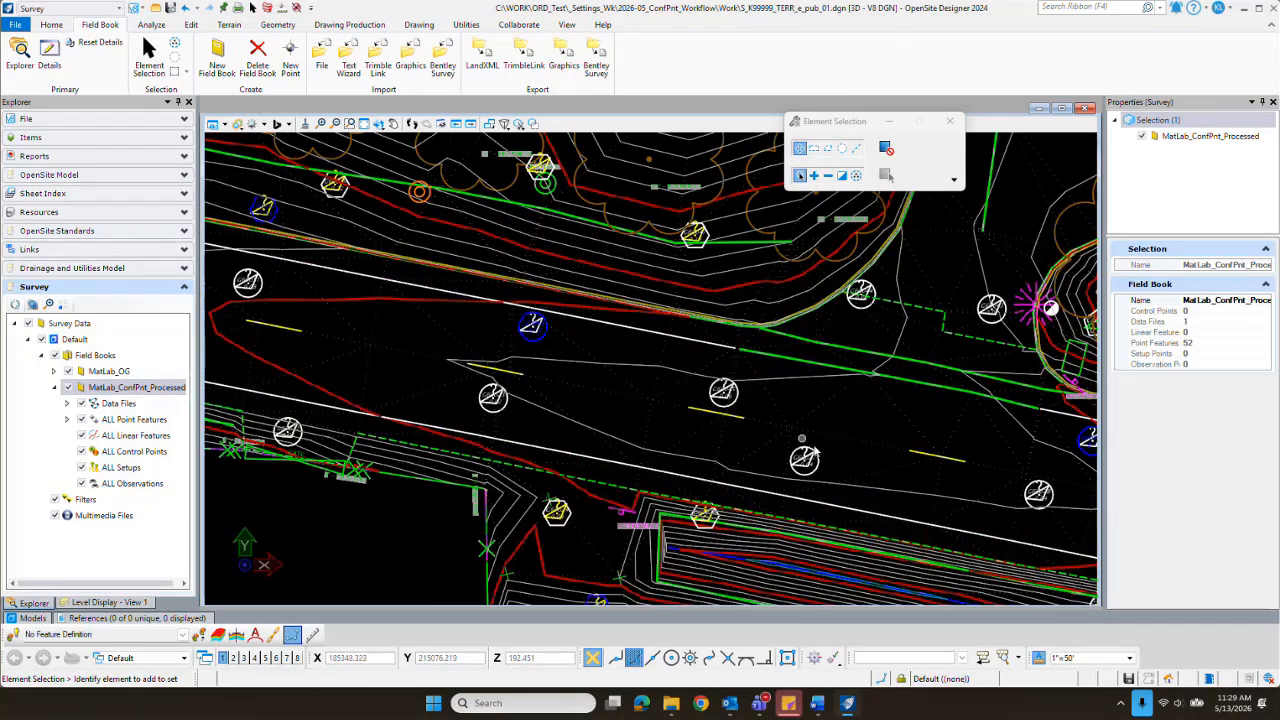
scroll(823, 471, "up", 3)
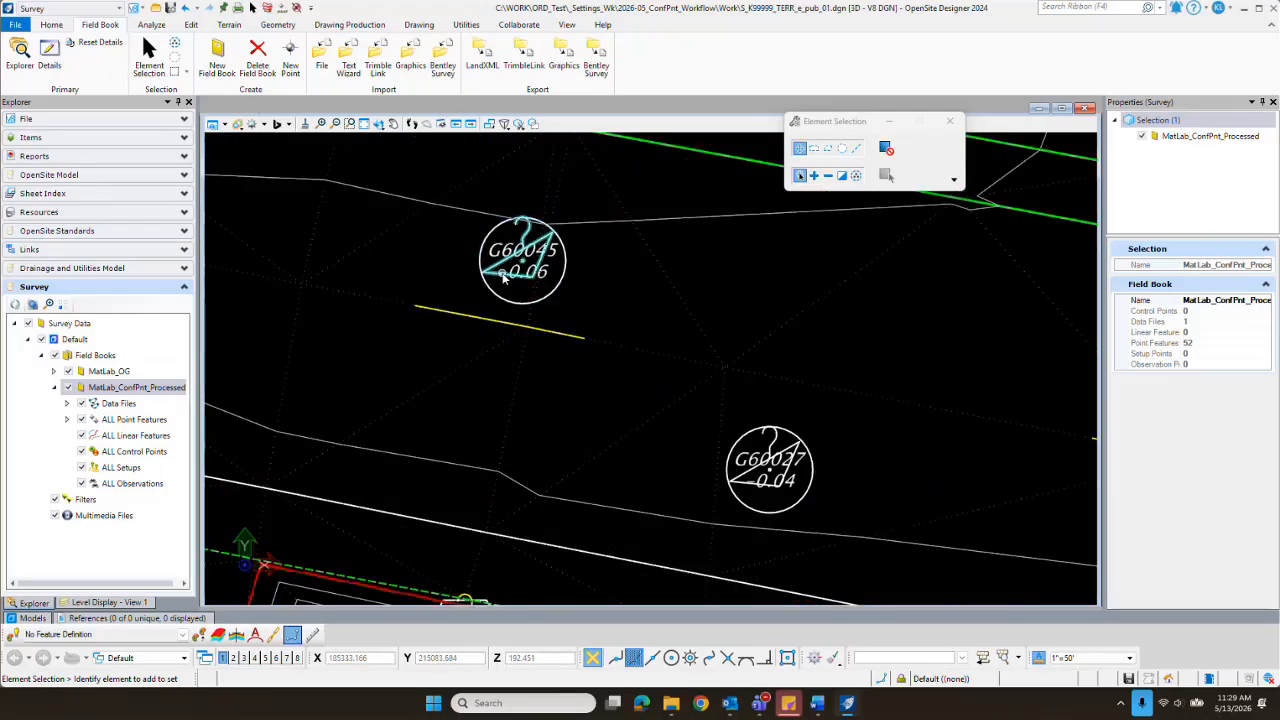
mouse_move(503, 279)
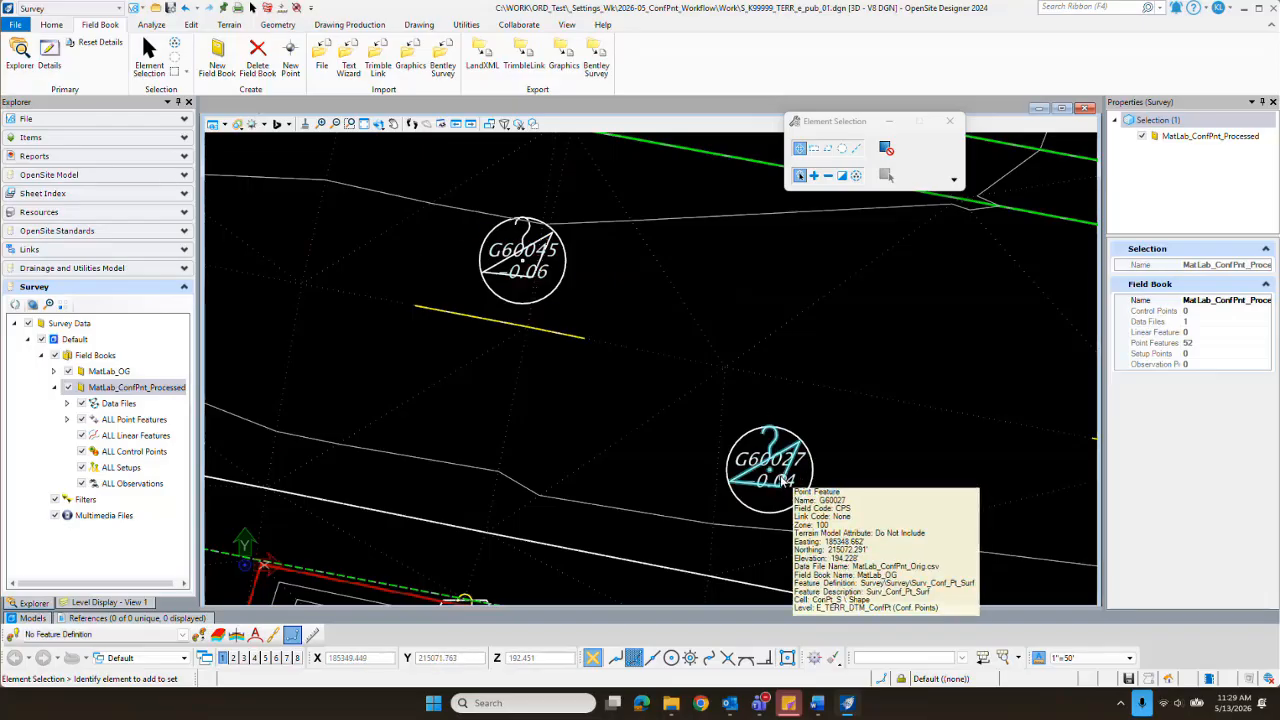
left_click(53, 371)
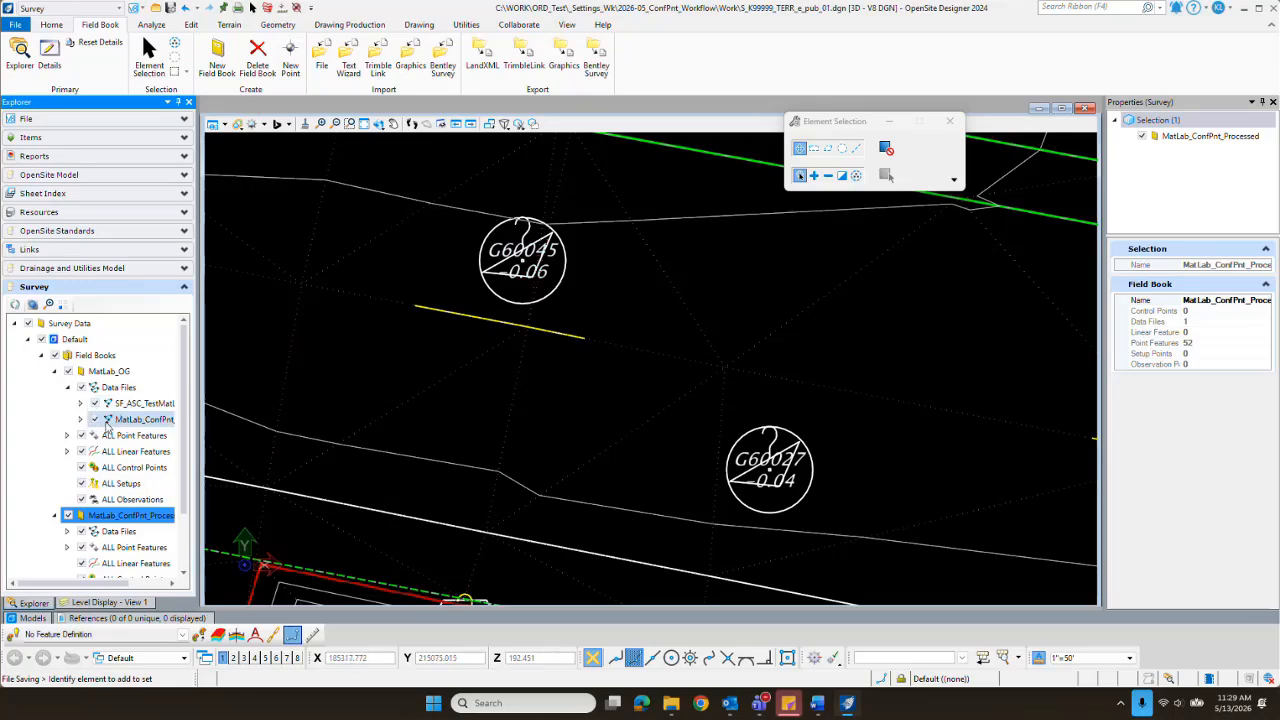
left_click(68, 436)
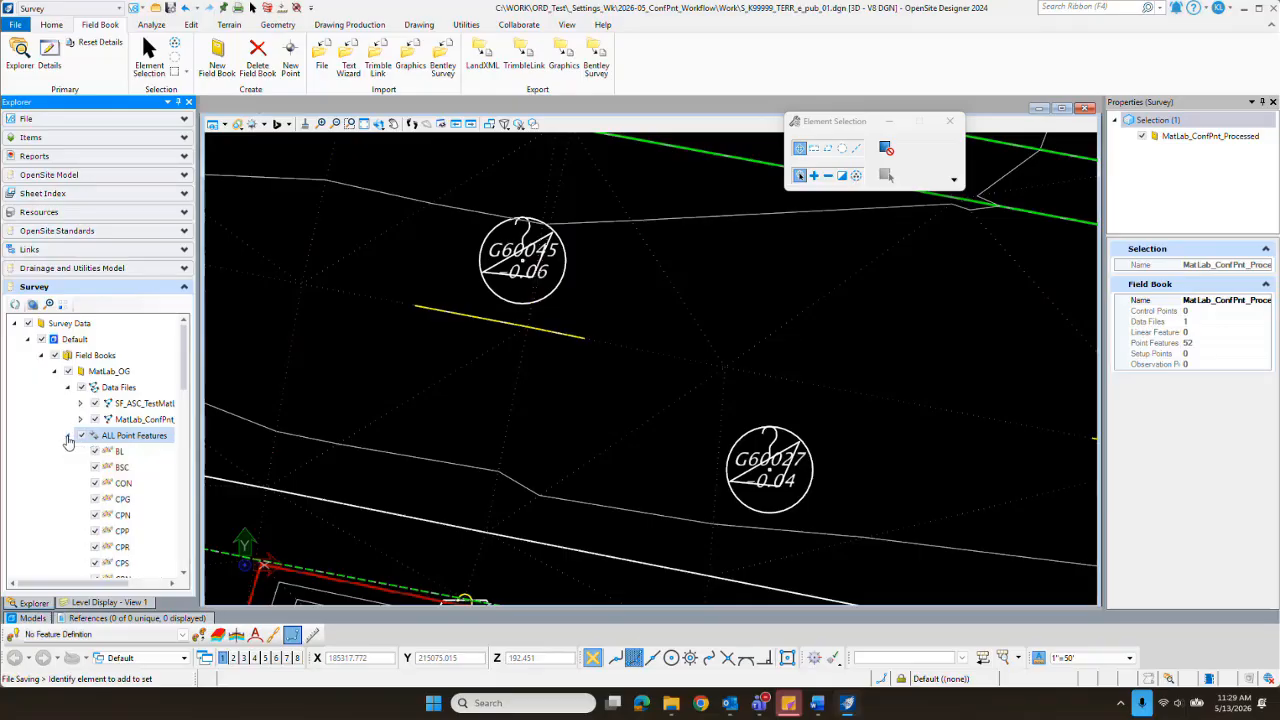
left_click(95, 500)
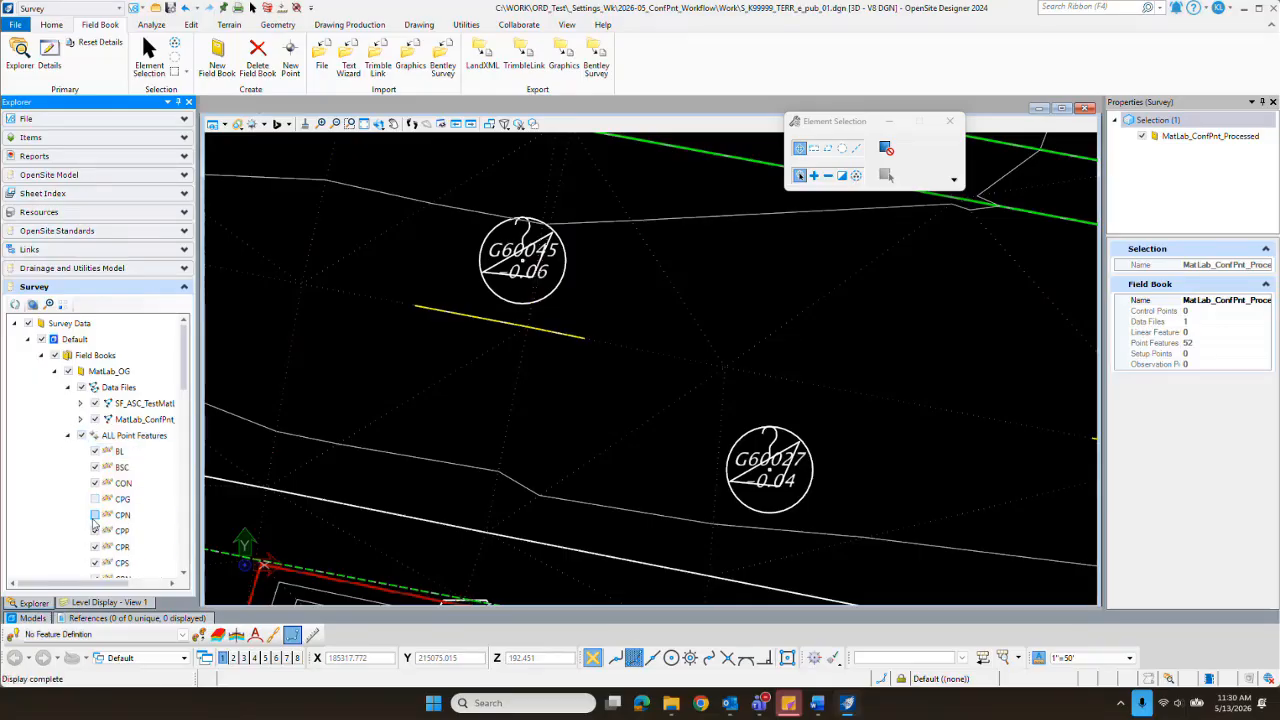
left_click(95, 515)
left_click(95, 547)
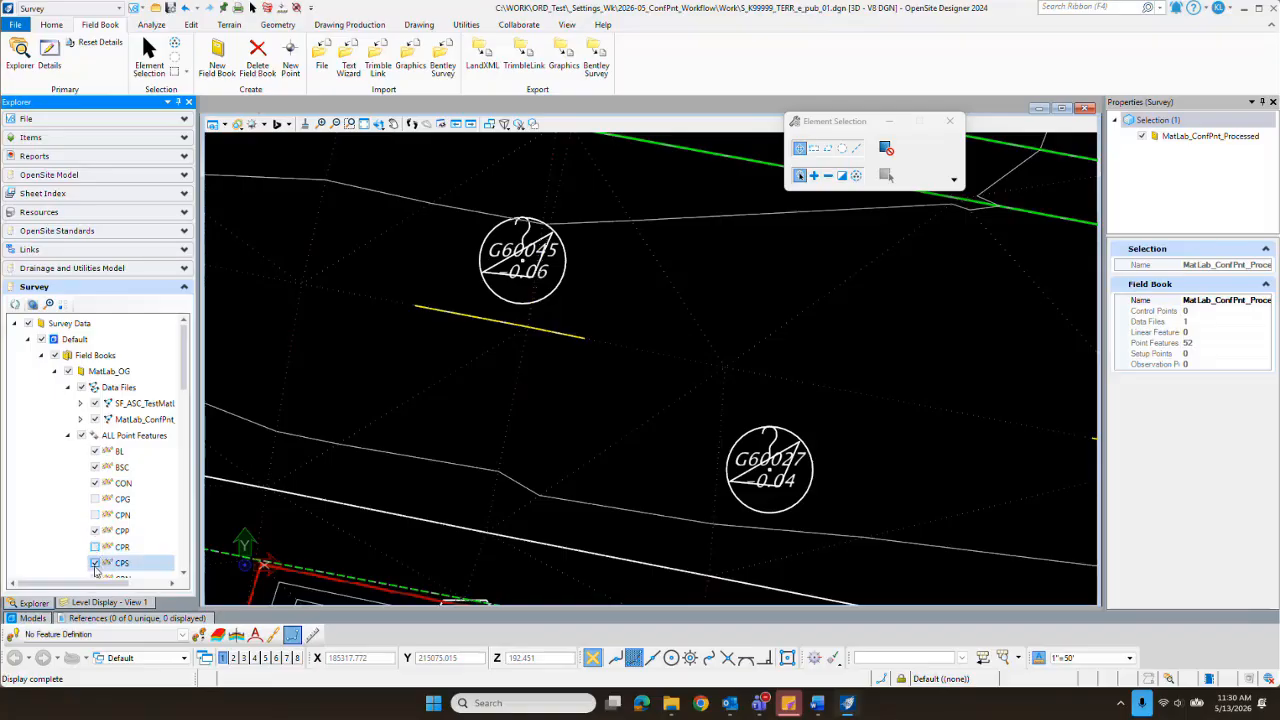
left_click(95, 563)
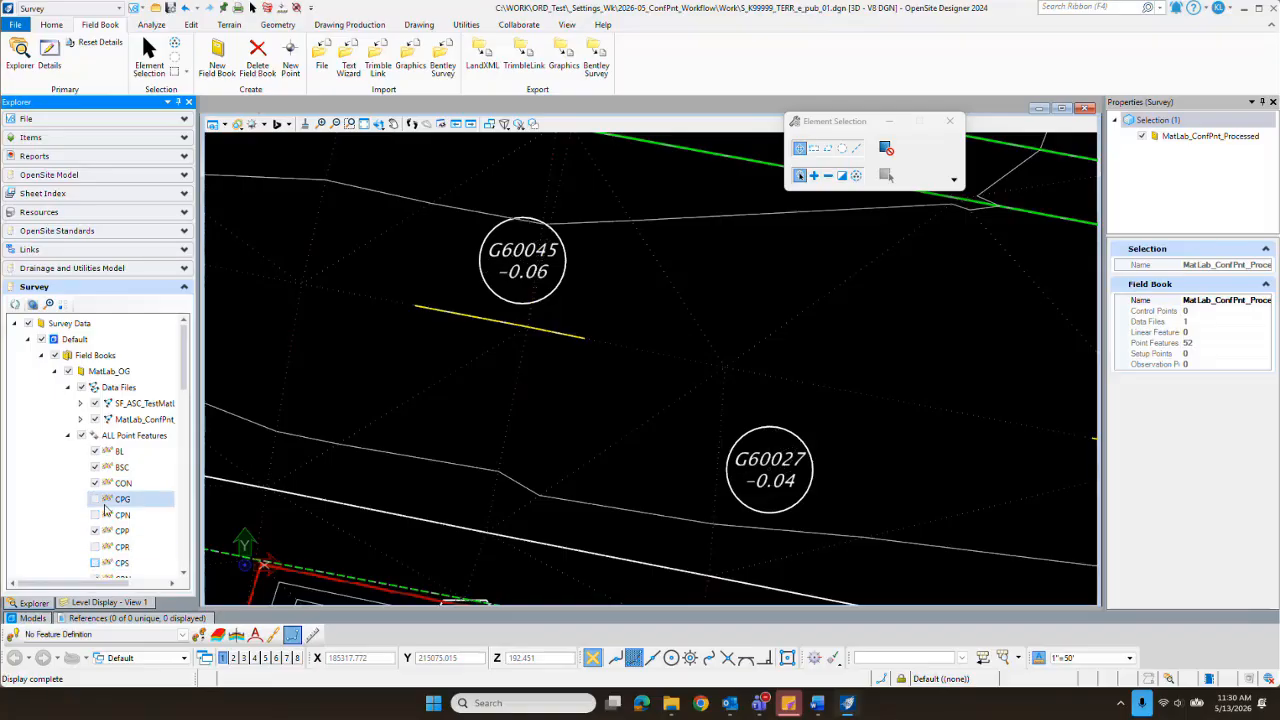
left_click(67, 437)
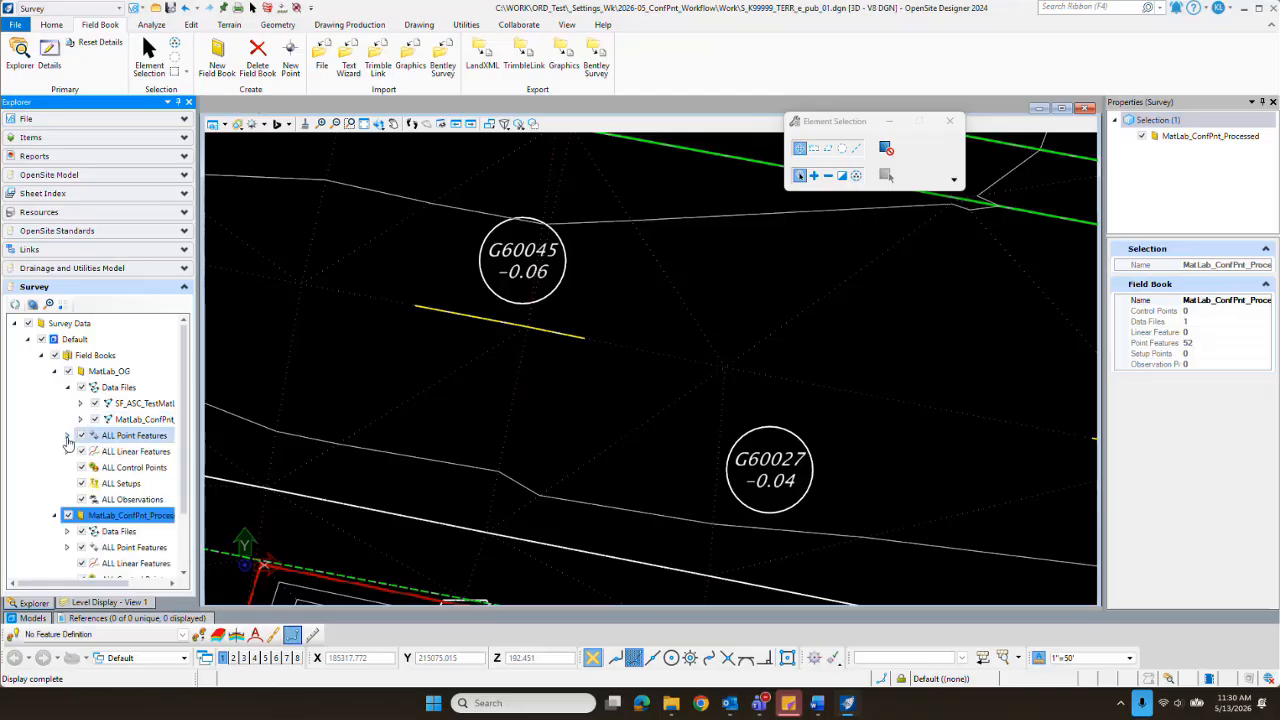
Step: Examine the processed confidence point symbols and delta labels along the roadway, including points G60037 and G60031
scroll(727, 375, "down", 8)
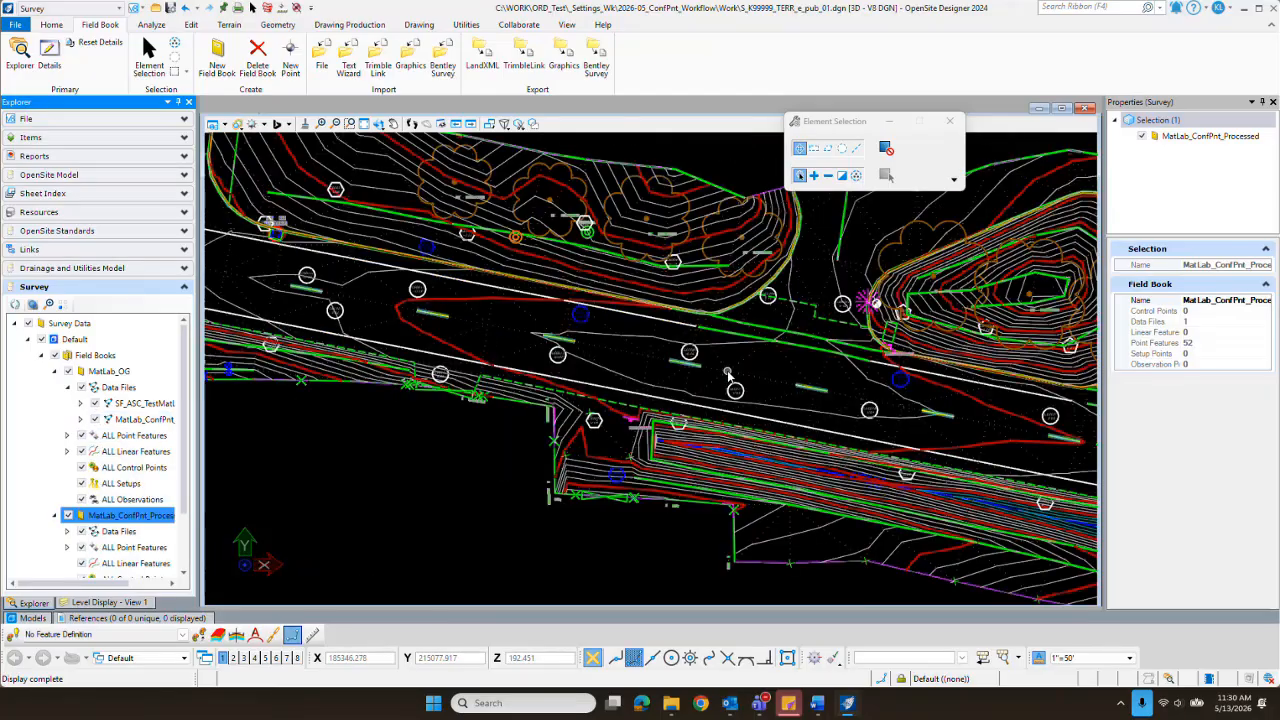
scroll(905, 407, "up", 3)
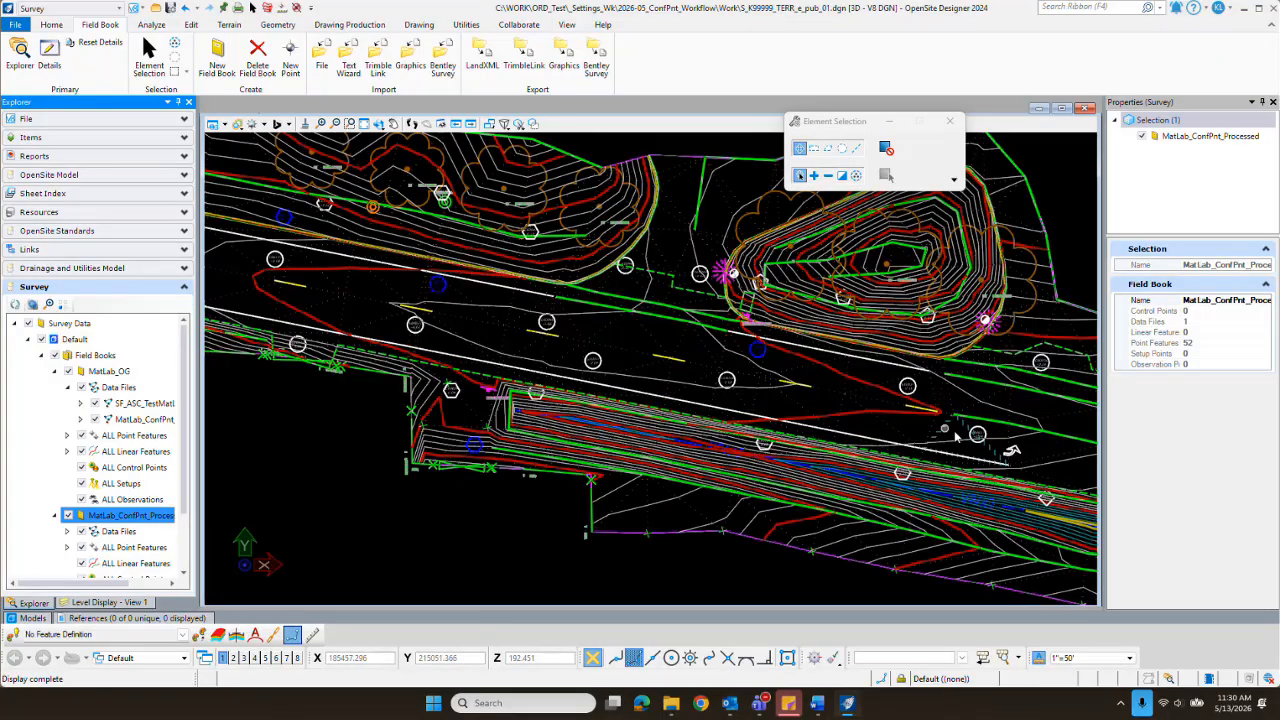
scroll(621, 150, "up", 5)
scroll(621, 150, "down", 2)
scroll(621, 148, "up", 2)
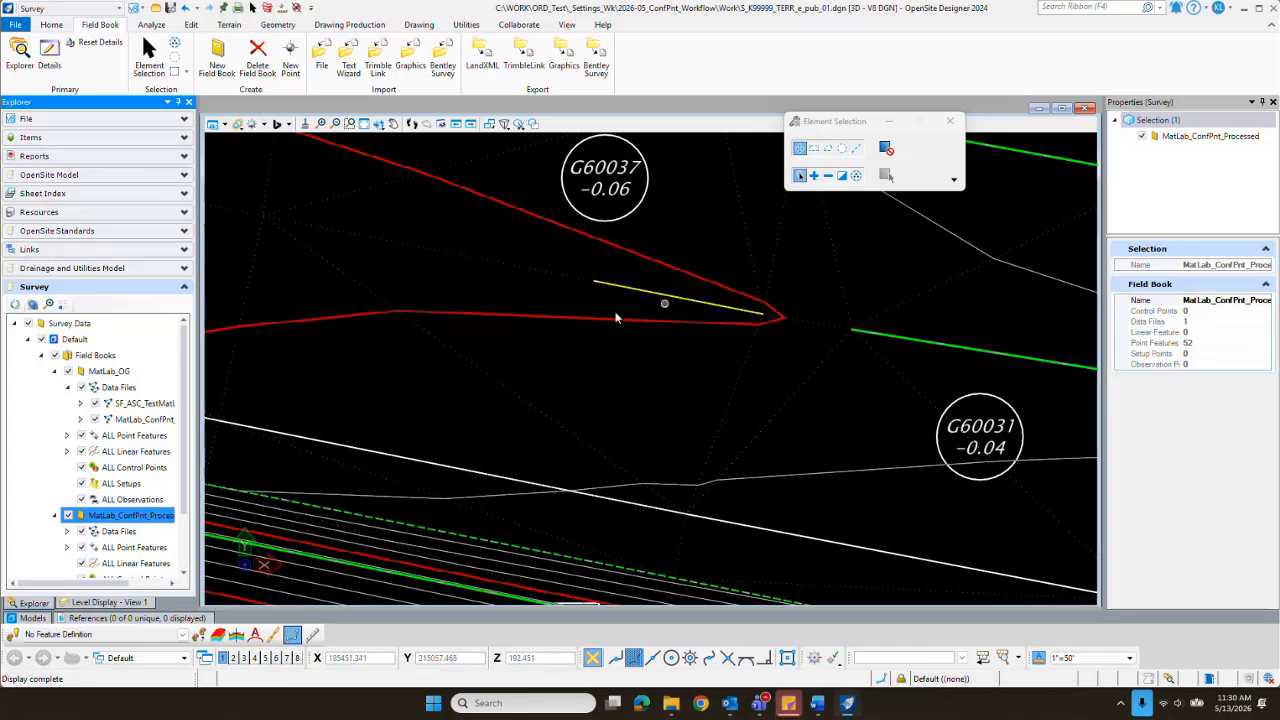
scroll(722, 327, "down", 5)
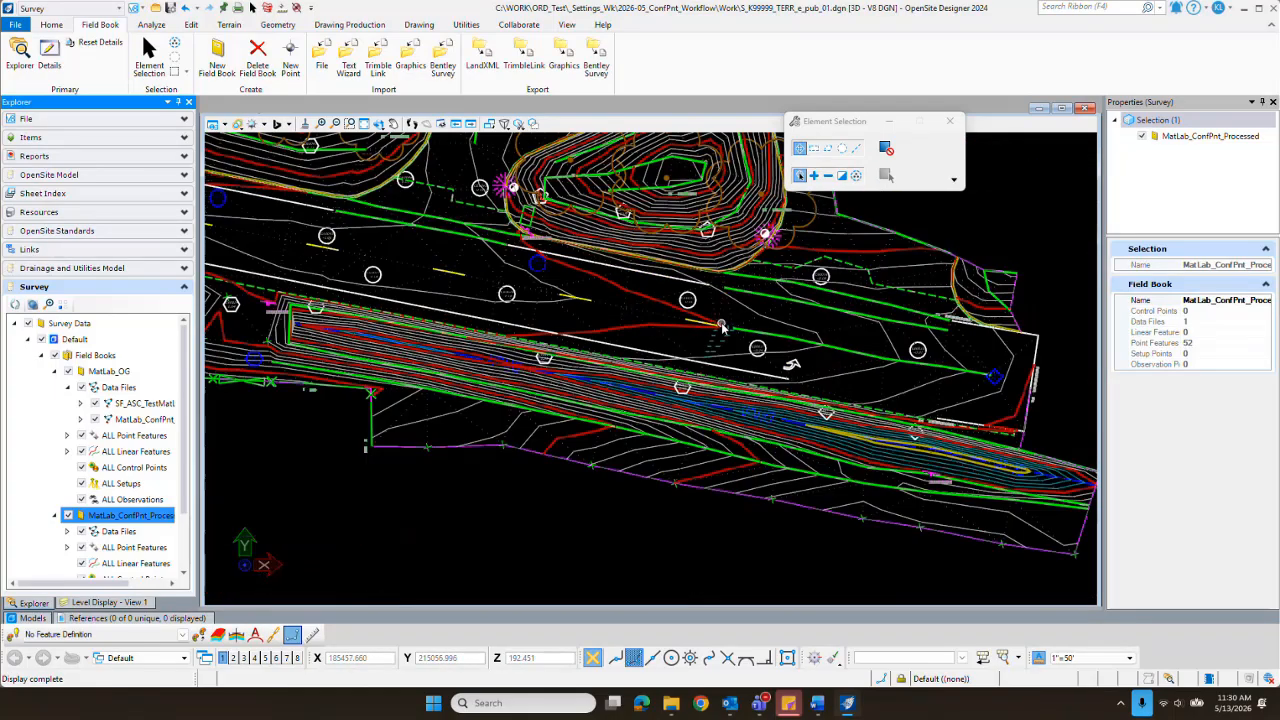
scroll(722, 327, "down", 2)
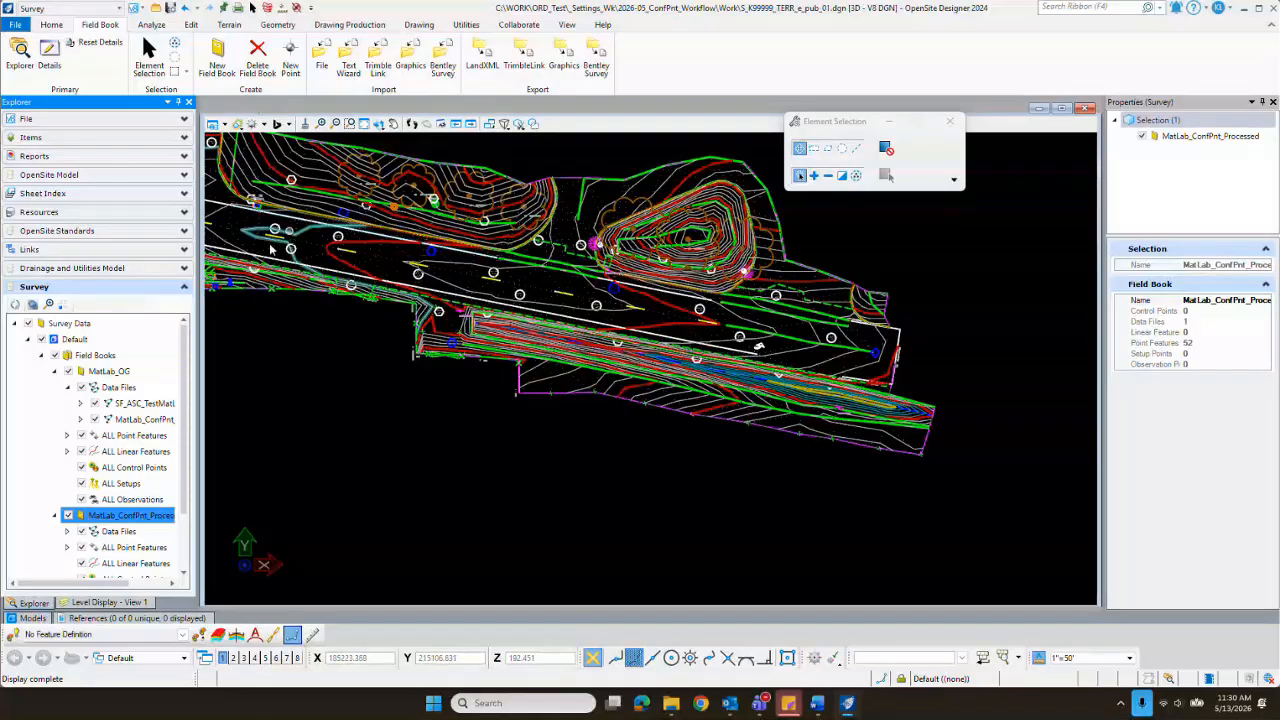
Step: Inspect the point feature details of graded point G60026 near the No Trespass sign and surface point G60027 on the roadway
scroll(728, 345, "up", 5)
scroll(728, 345, "up", 3)
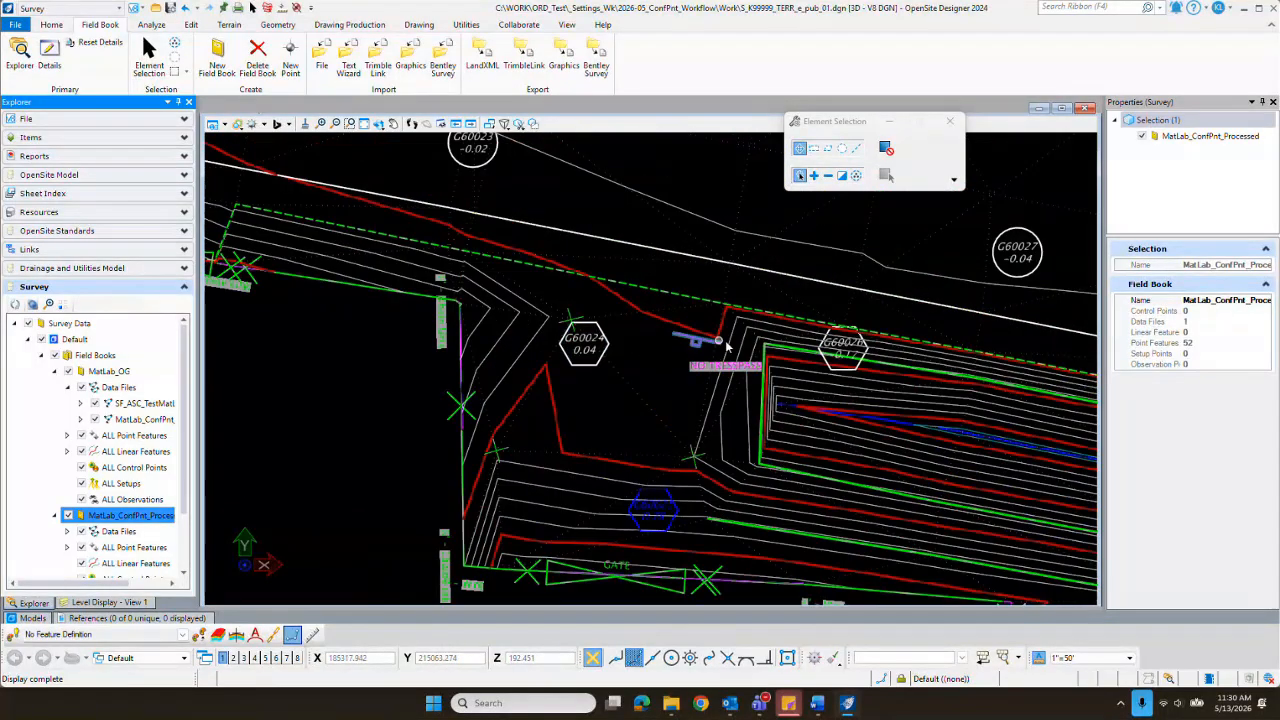
scroll(890, 343, "up", 2)
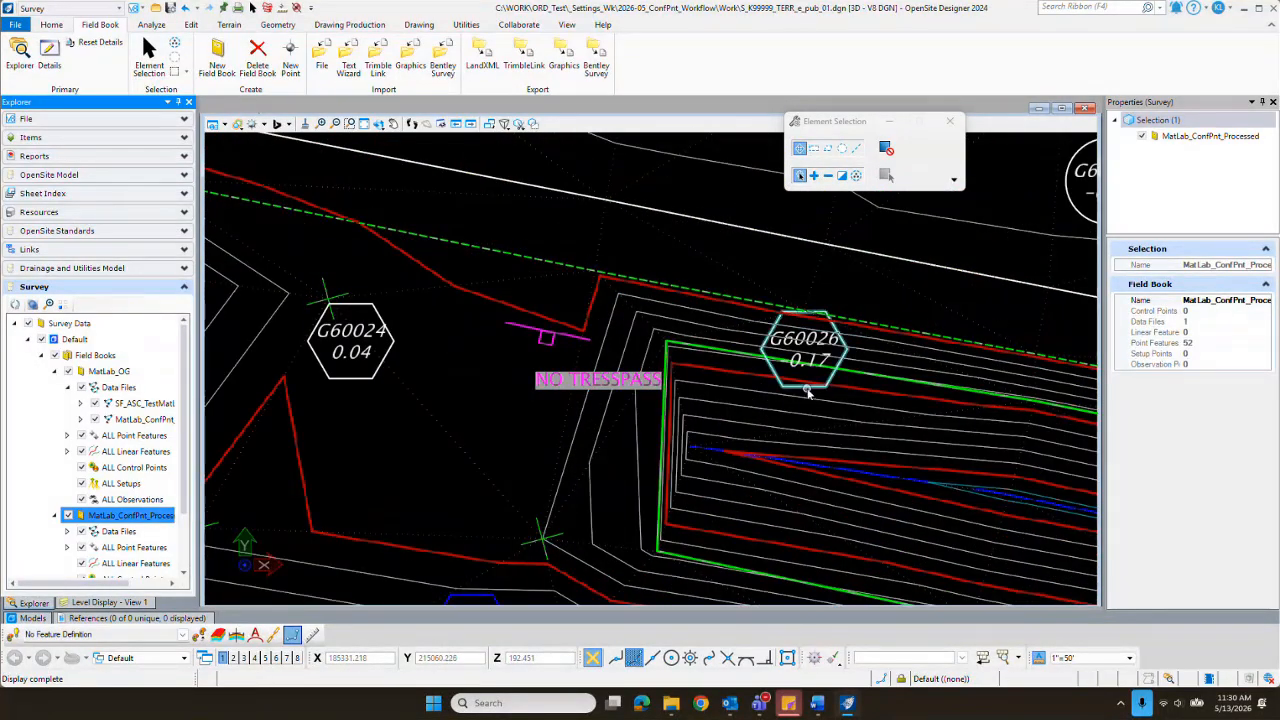
mouse_move(808, 392)
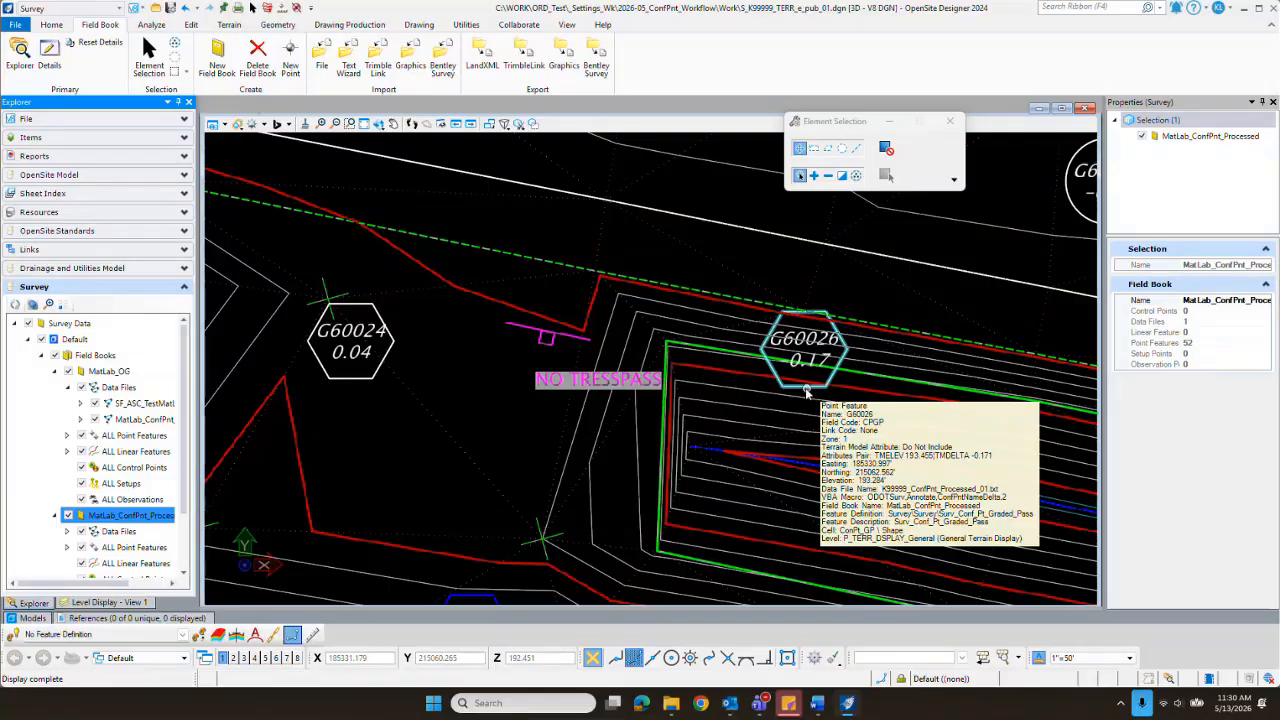
scroll(760, 375, "down", 2)
scroll(990, 253, "up", 3)
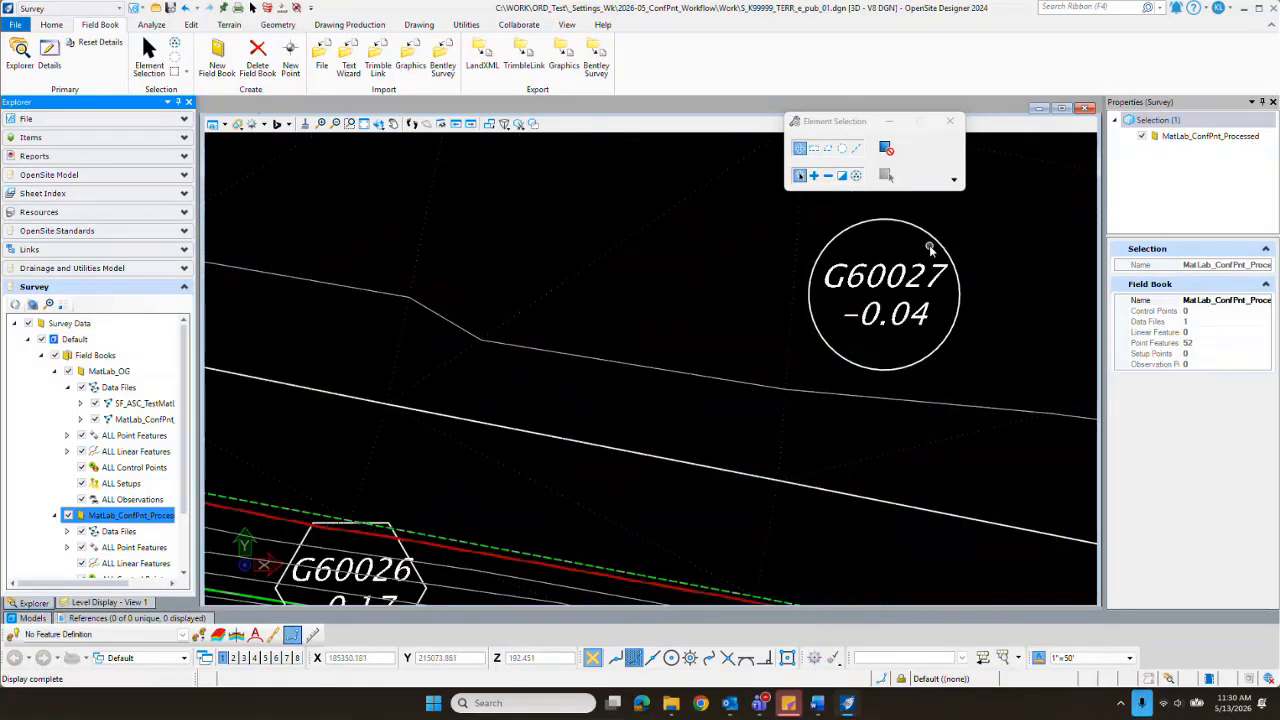
mouse_move(935, 240)
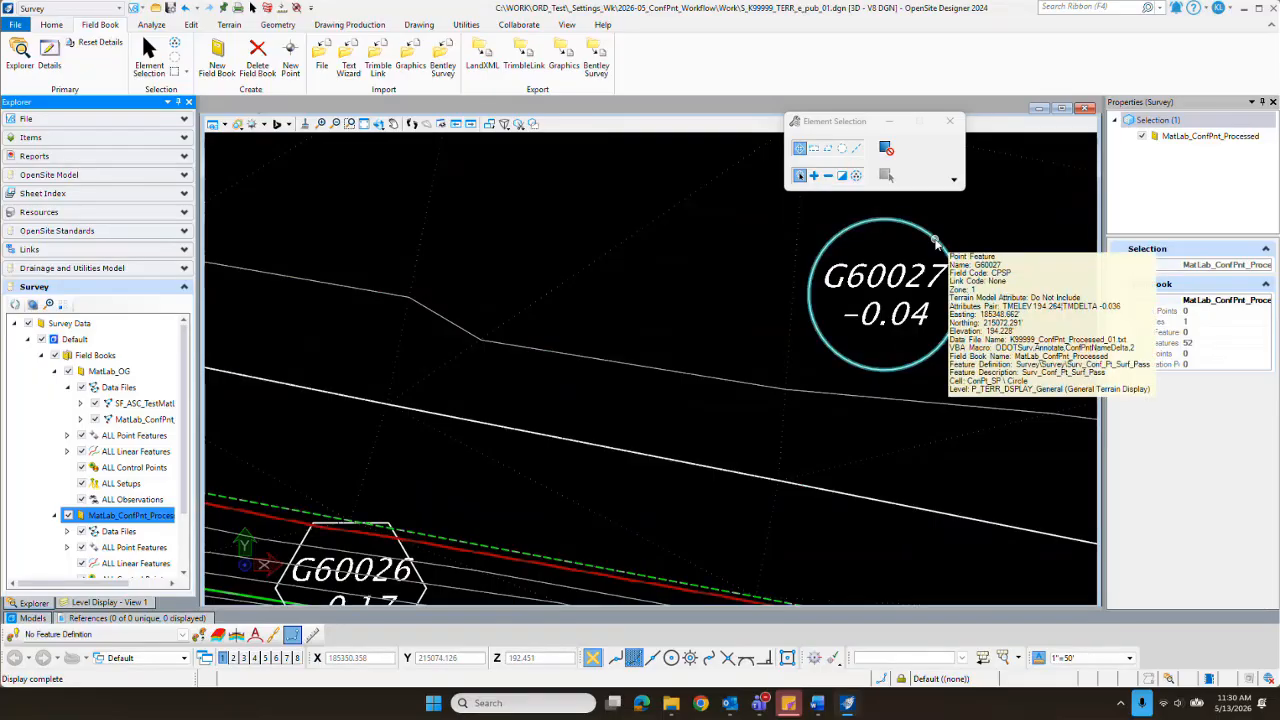
Step: Examine the blue hexagon point G60025 above the gate and the red circle point G60053 at the 2.7 x 2.3 inlet
scroll(935, 240, "down", 3)
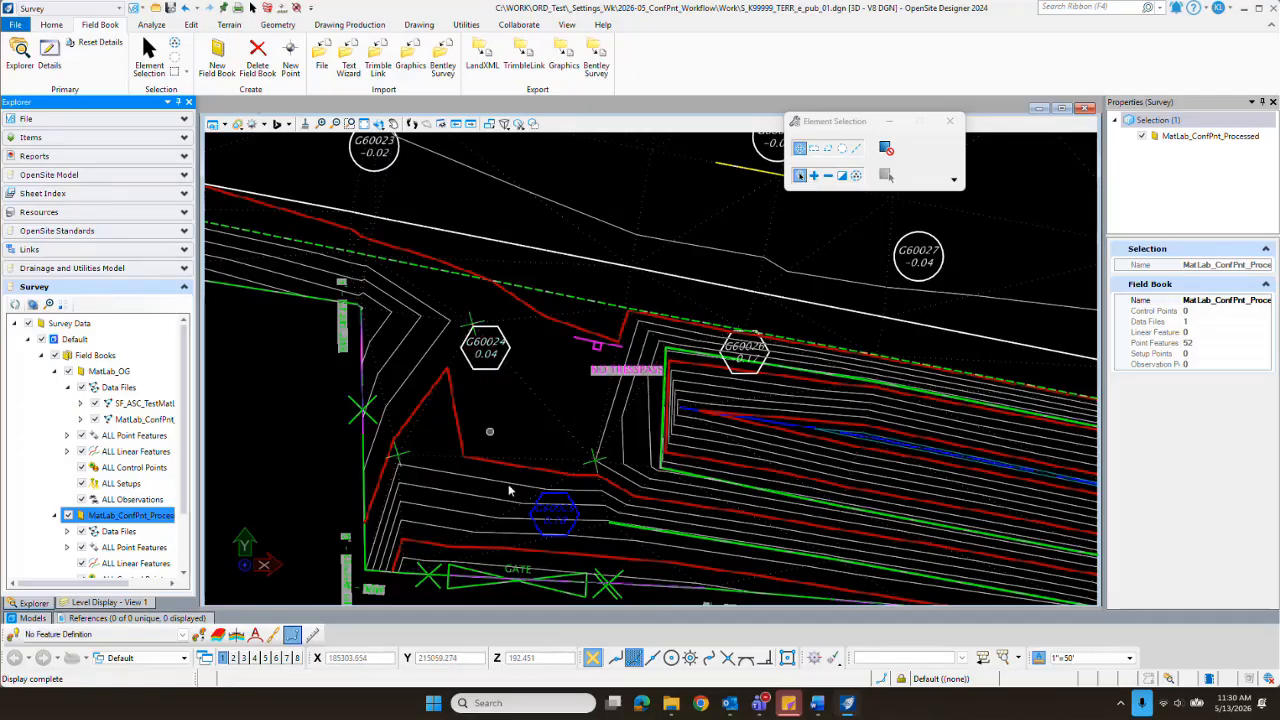
scroll(556, 522, "up", 6)
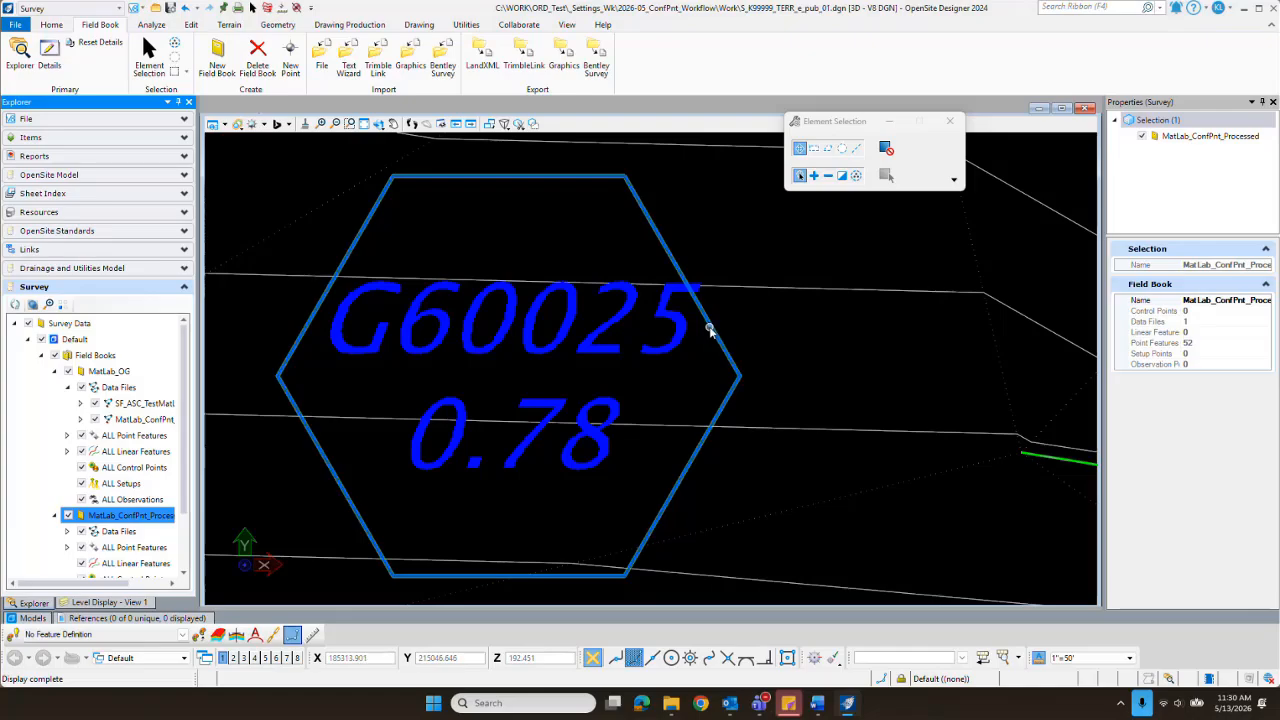
scroll(545, 338, "down", 6)
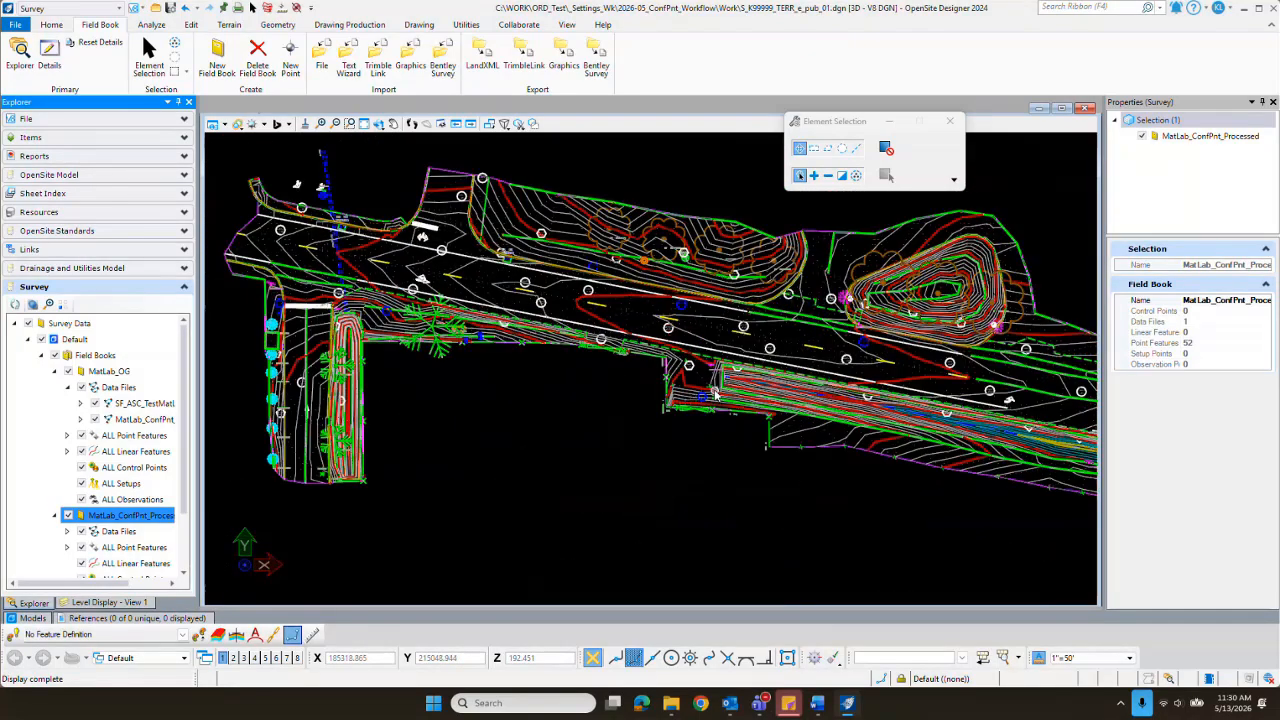
scroll(715, 395, "down", 1)
scroll(700, 390, "up", 7)
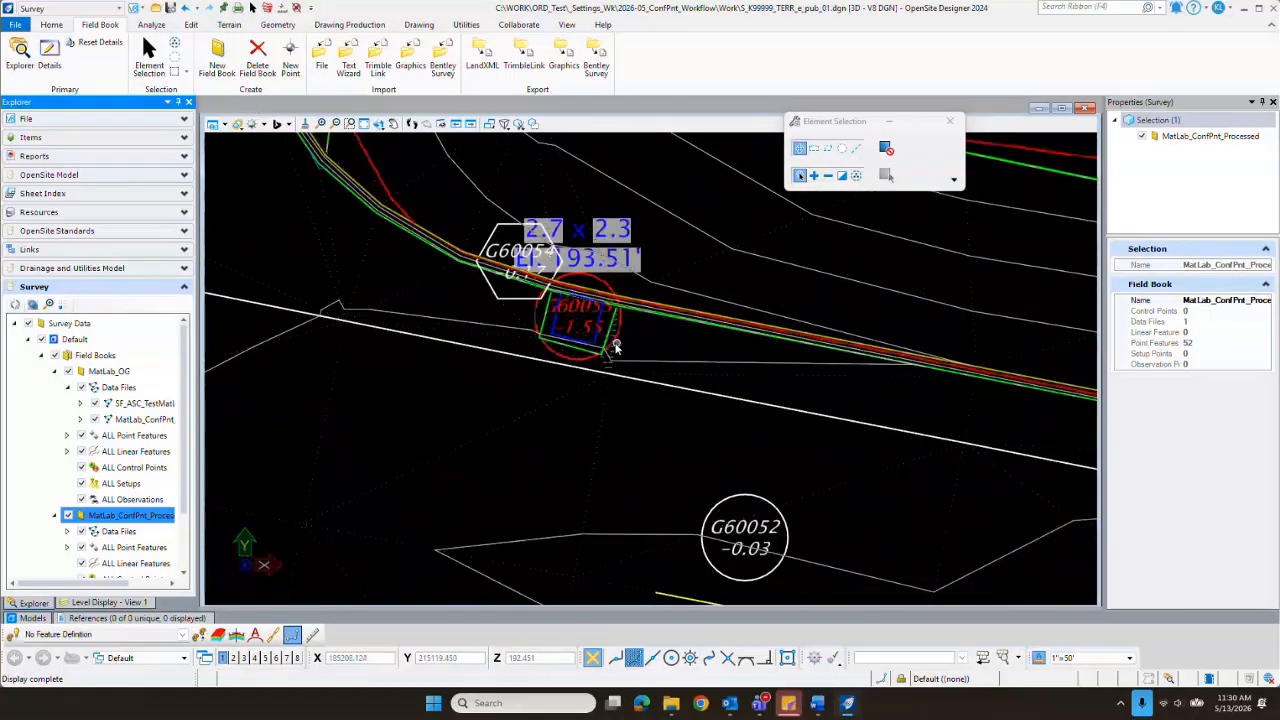
scroll(578, 355, "up", 2)
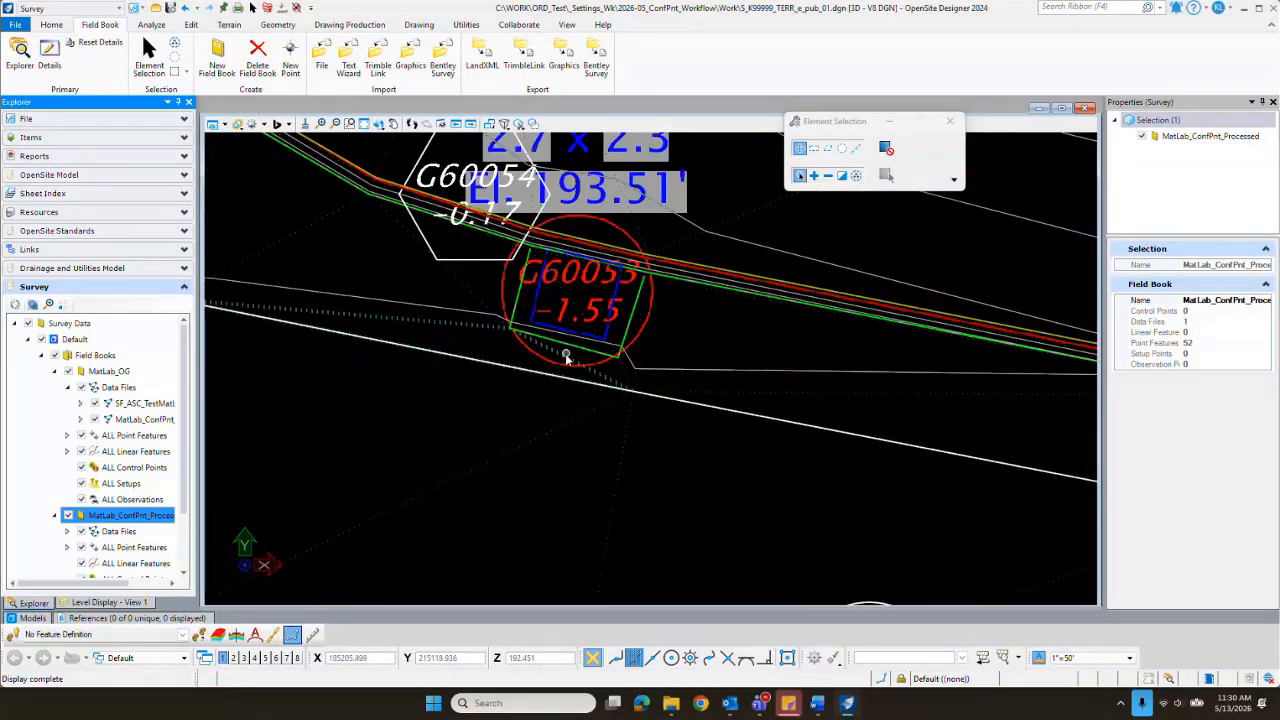
left_click(651, 311)
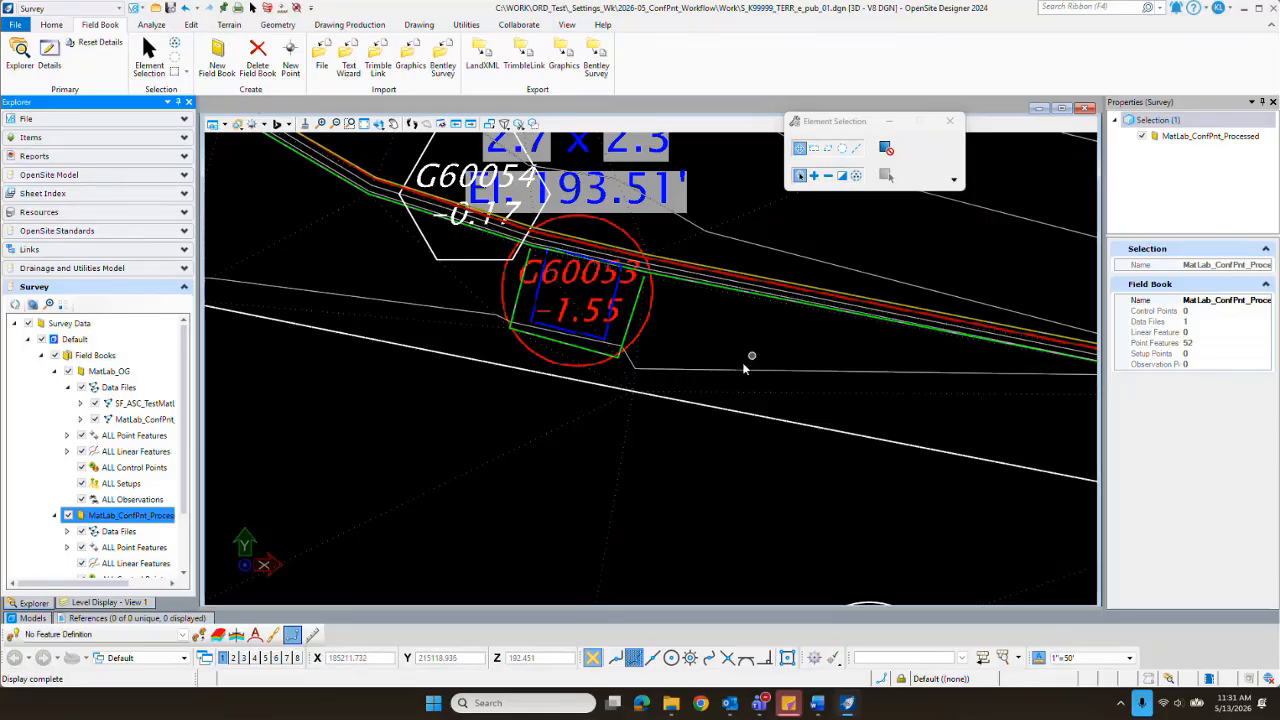
Step: Compare the blue hexagon points, such as G60050 beside the curb, with the red circle point G60053 at the inlet
scroll(672, 342, "down", 5)
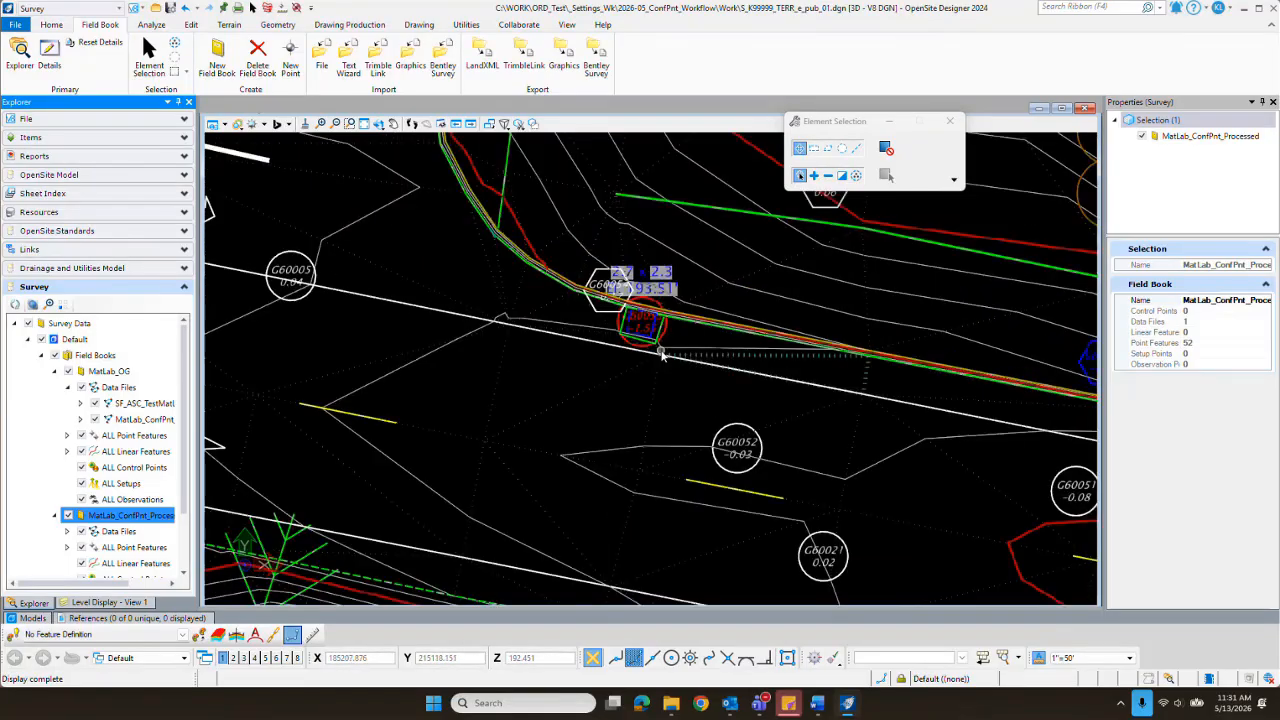
scroll(610, 350, "down", 3)
scroll(881, 370, "up", 5)
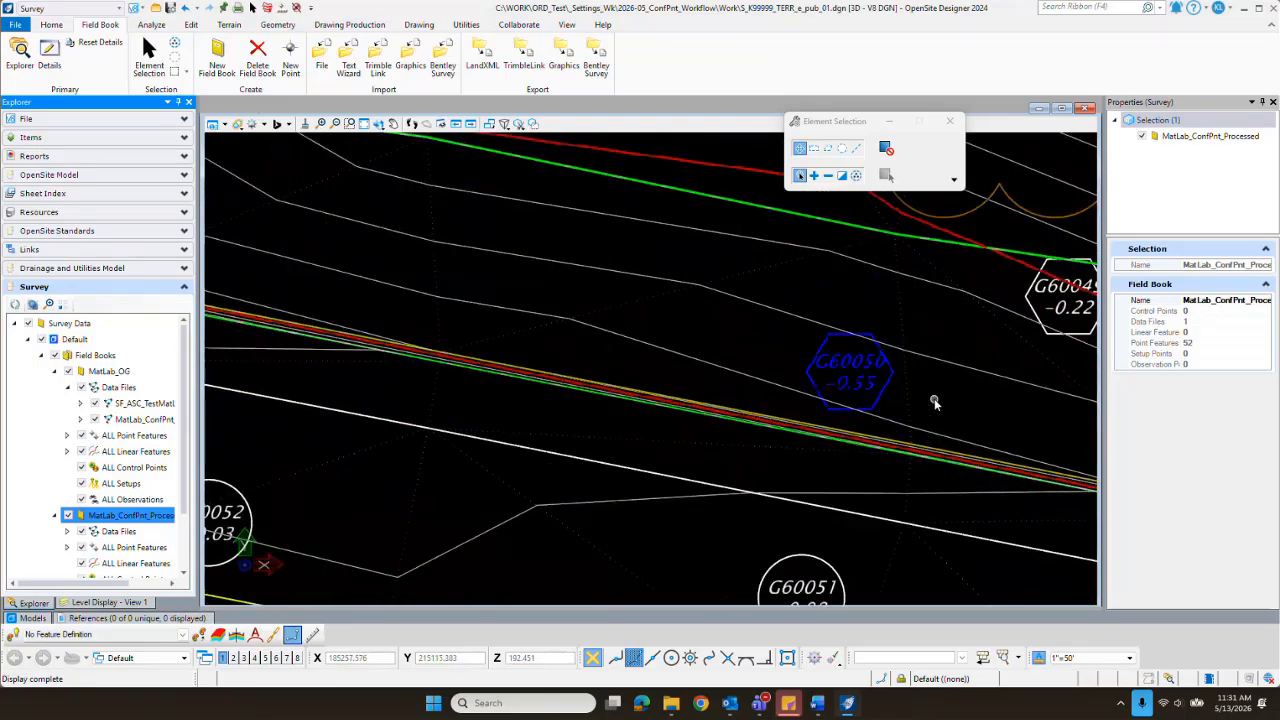
scroll(920, 401, "down", 5)
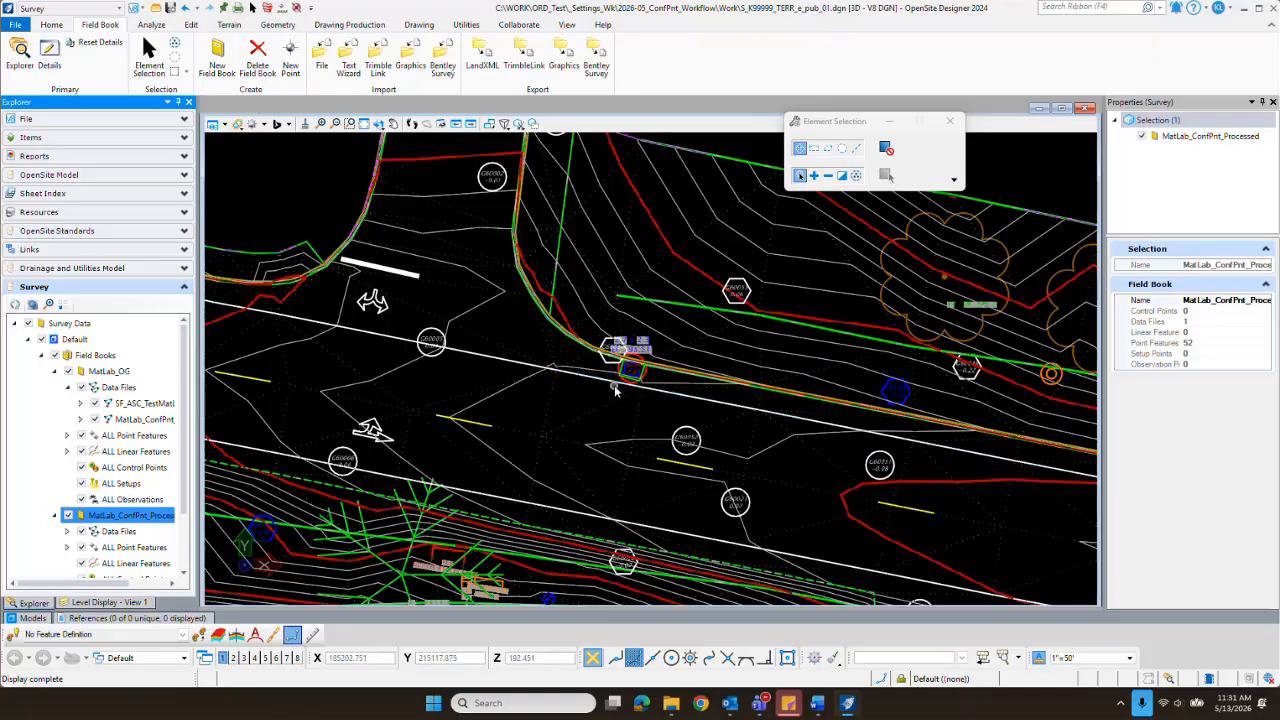
scroll(770, 395, "down", 2)
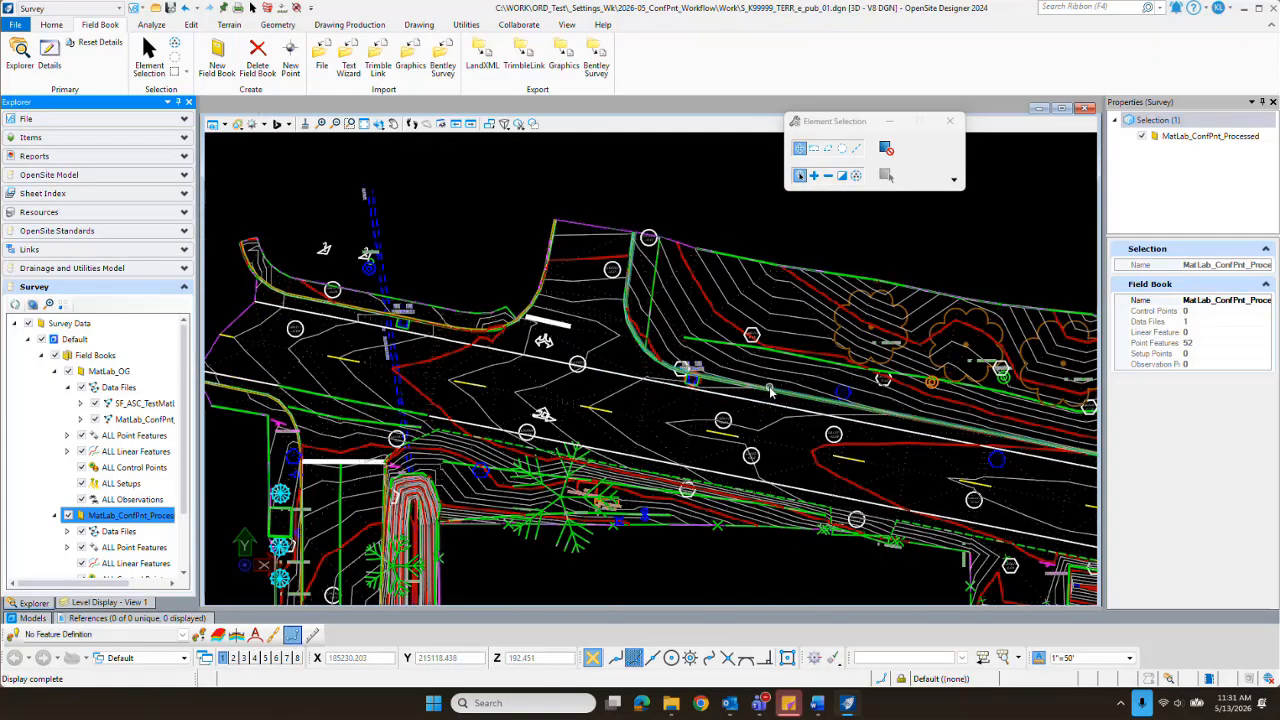
scroll(492, 470, "up", 4)
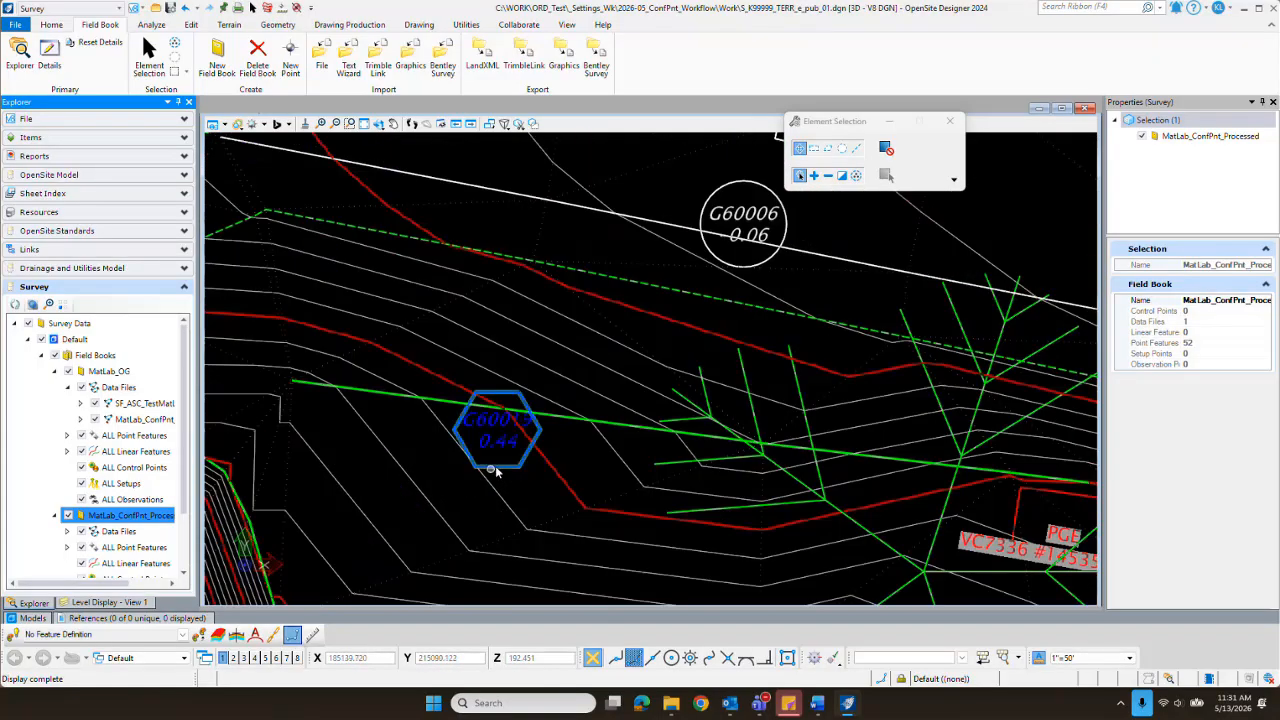
scroll(493, 460, "down", 4)
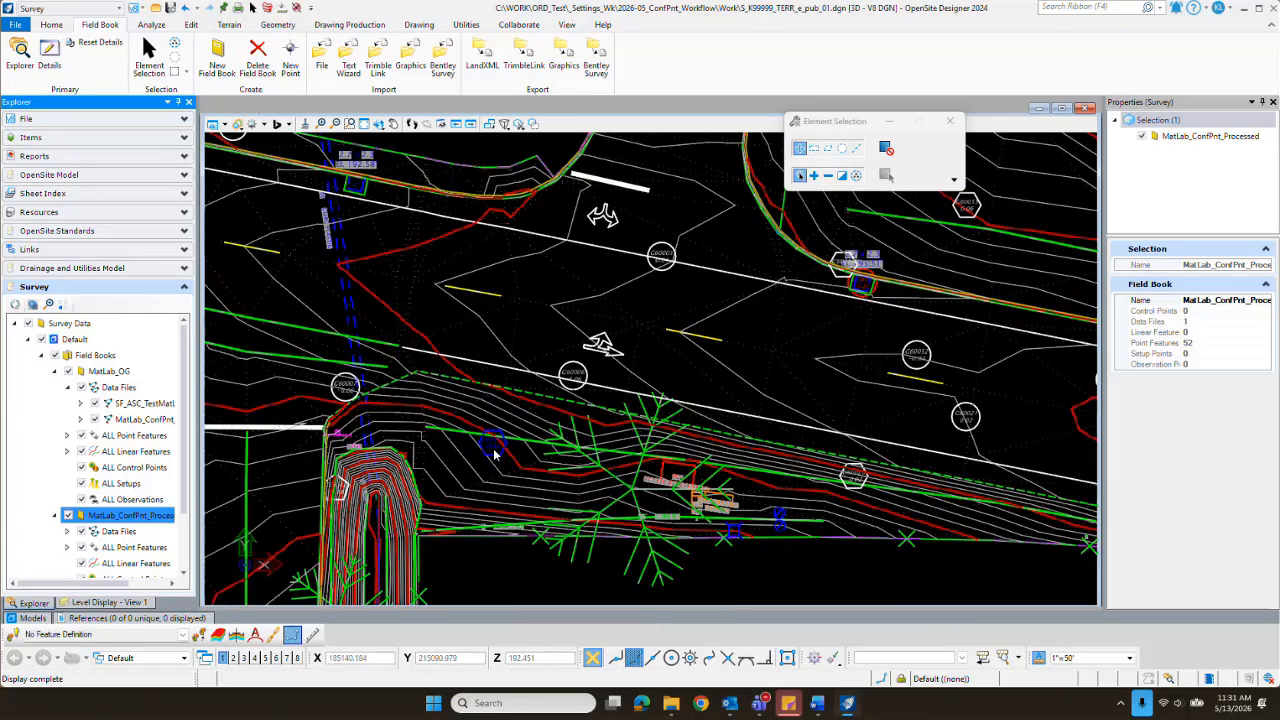
scroll(508, 438, "down", 1)
scroll(716, 345, "up", 4)
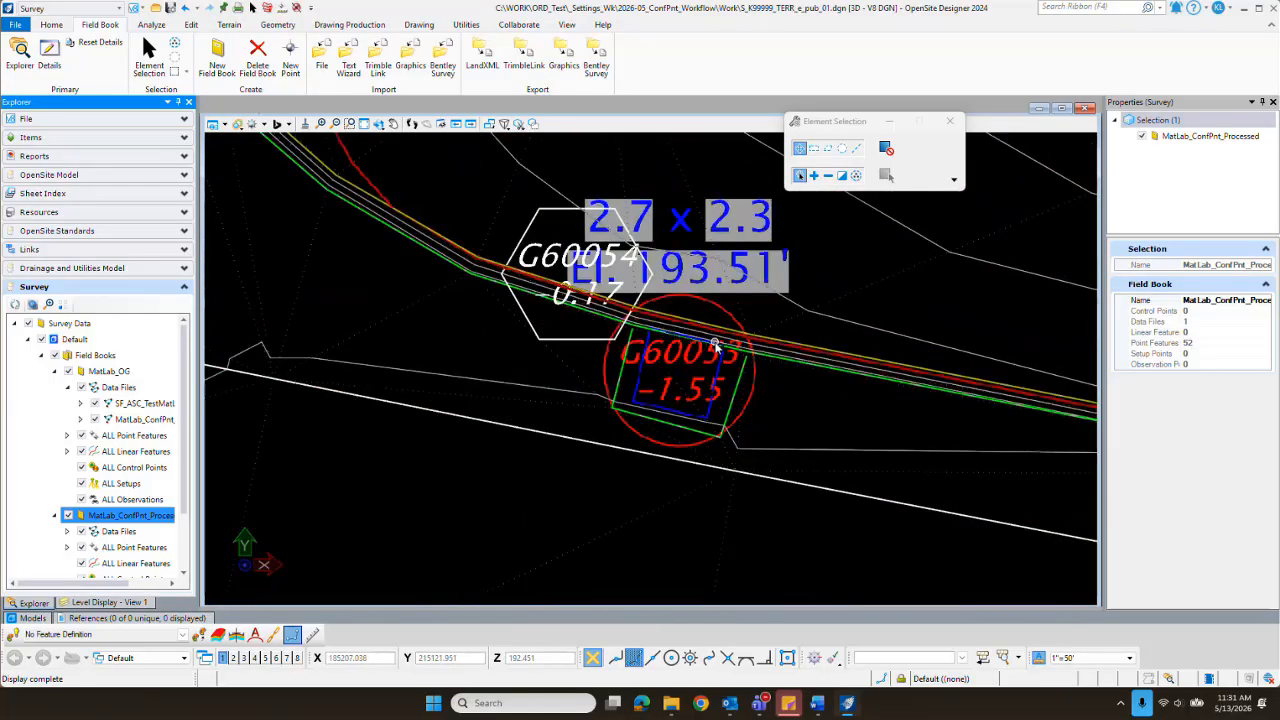
Step: Examine the vertical position of red circle point G60053 against the 2.7 x 2.3 inlet from several tilted 3D angles
mouse_move(755, 390)
left_click(378, 126)
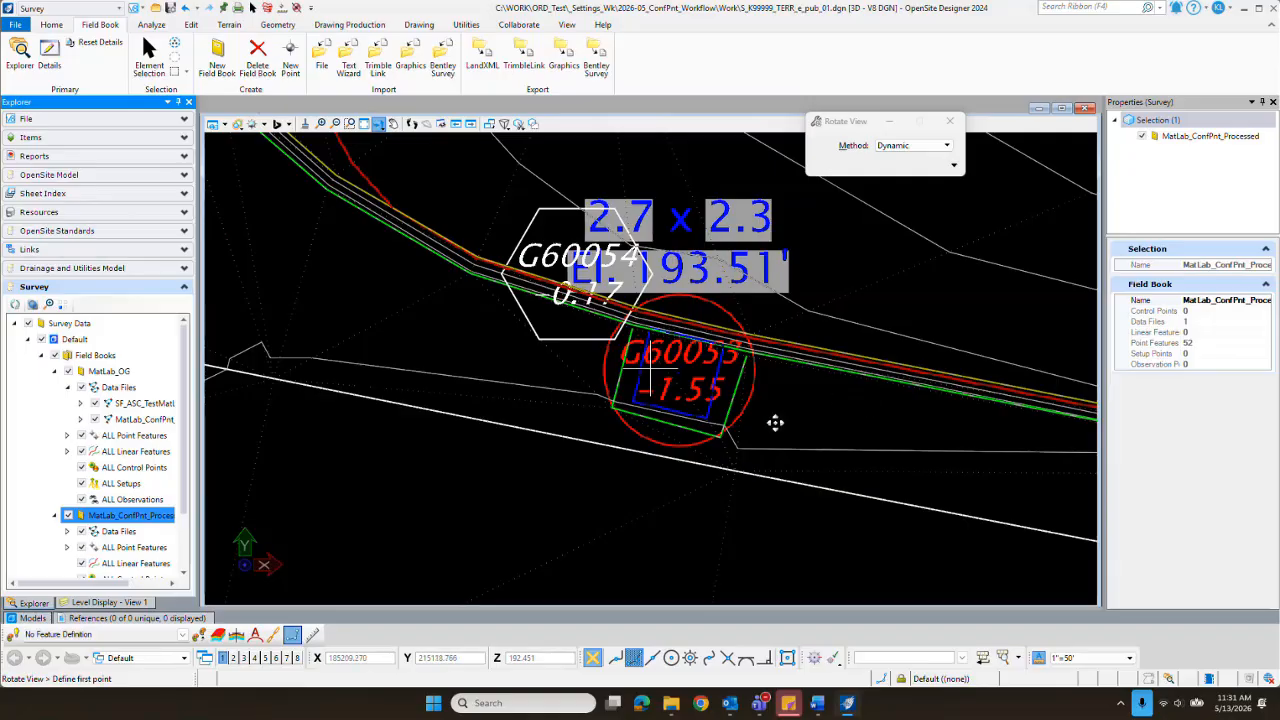
left_click(806, 526)
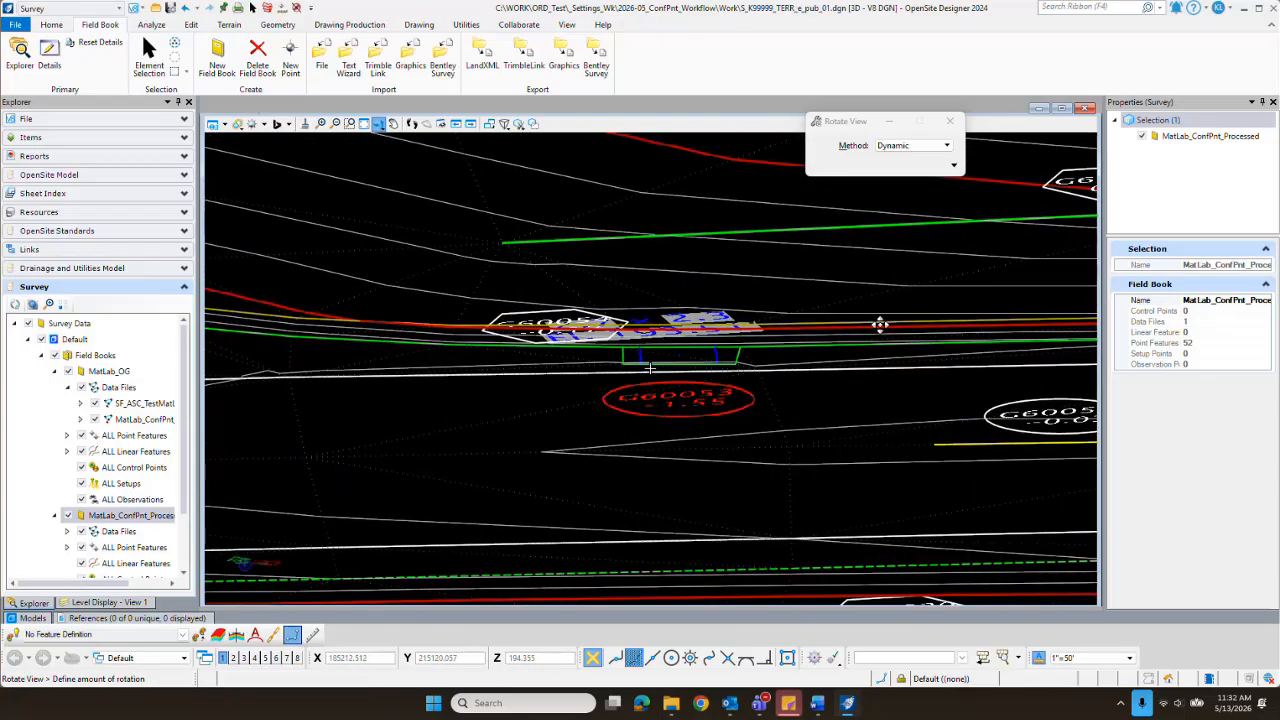
left_click(879, 324)
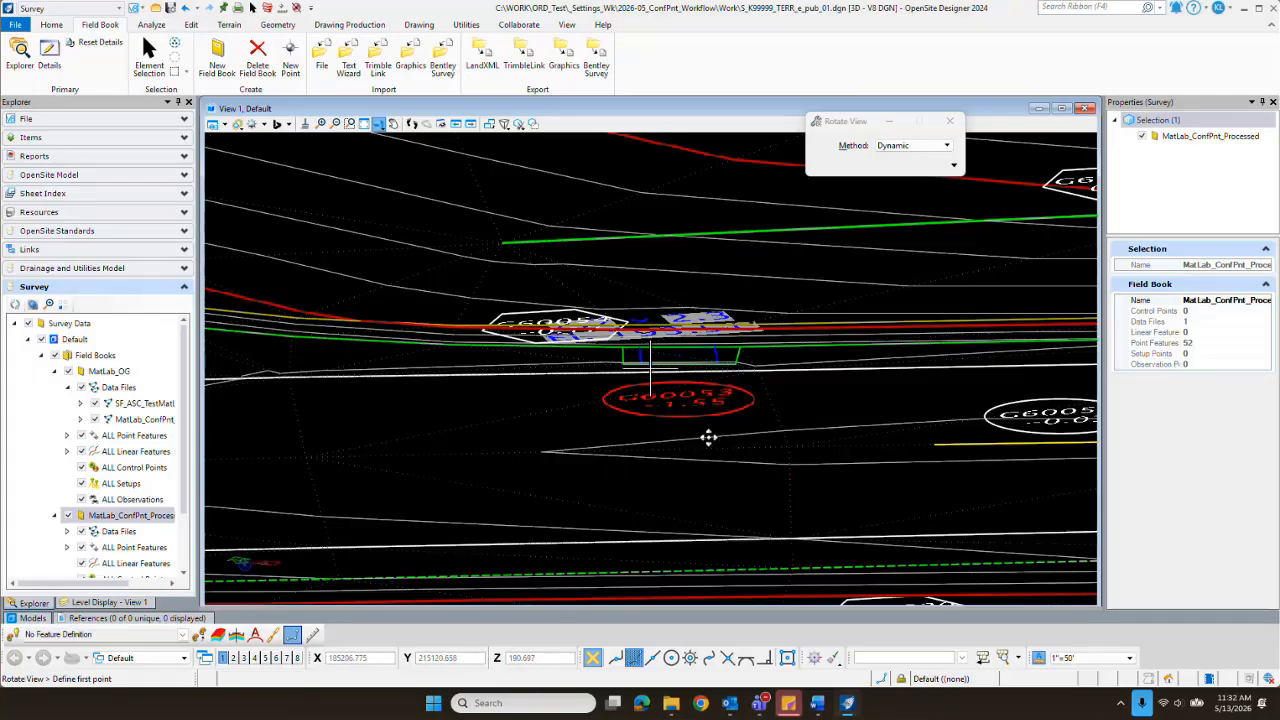
left_click(748, 421)
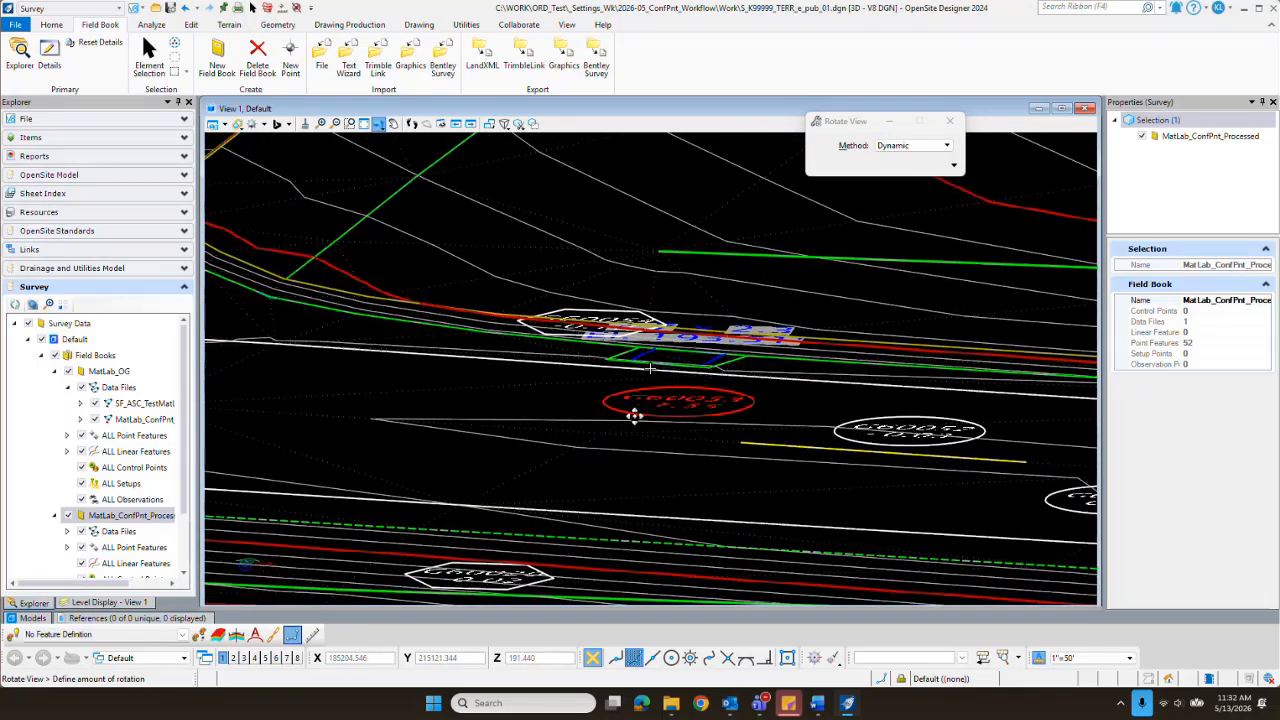
left_click(607, 433)
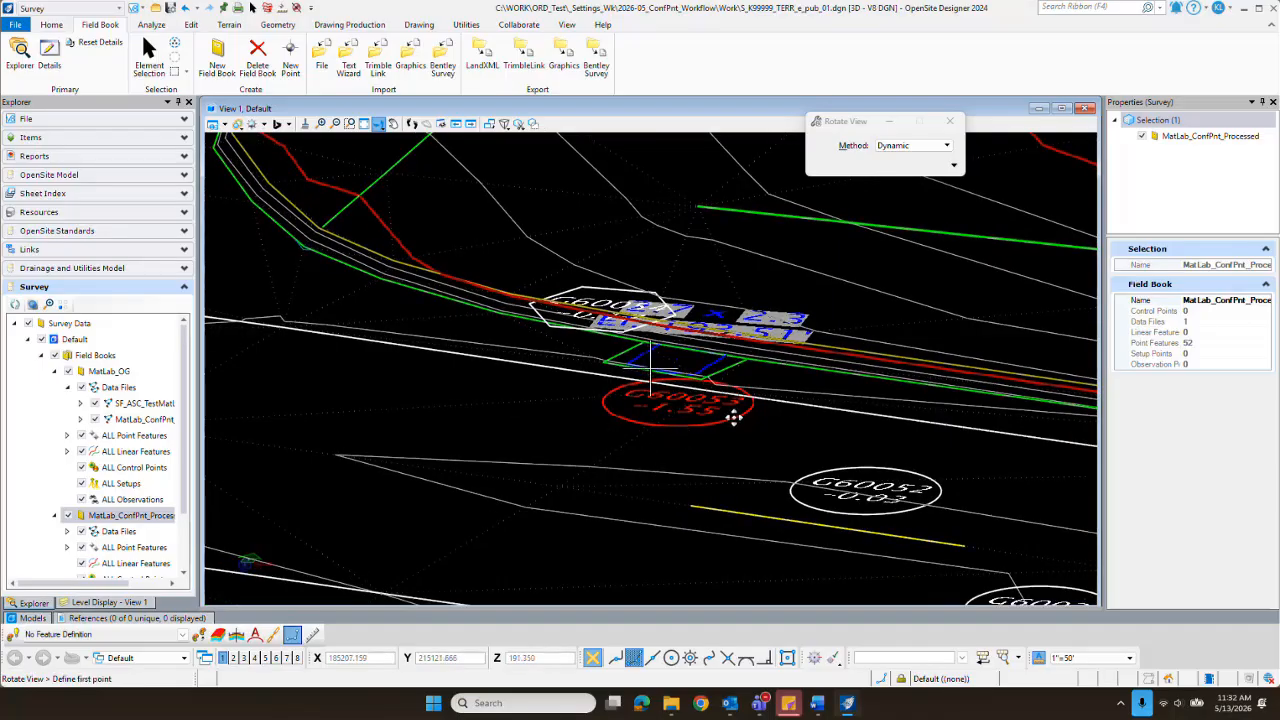
left_click(700, 420)
left_click(731, 433)
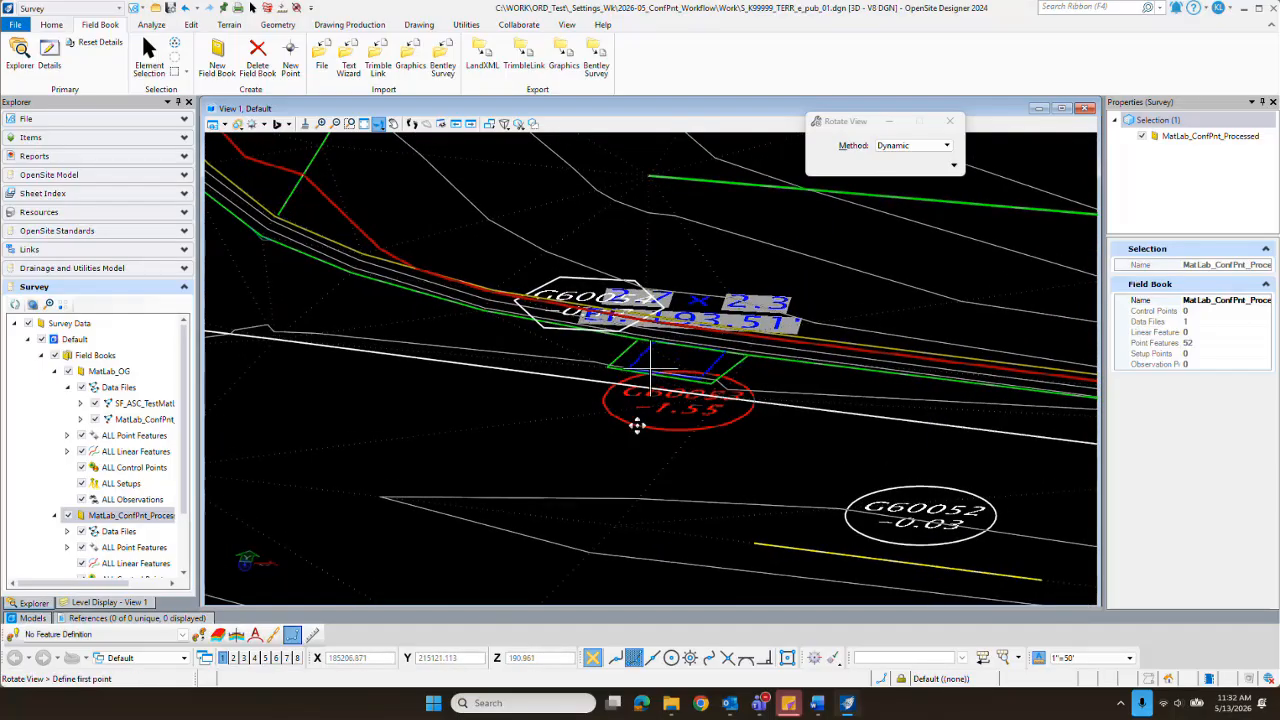
left_click(651, 429)
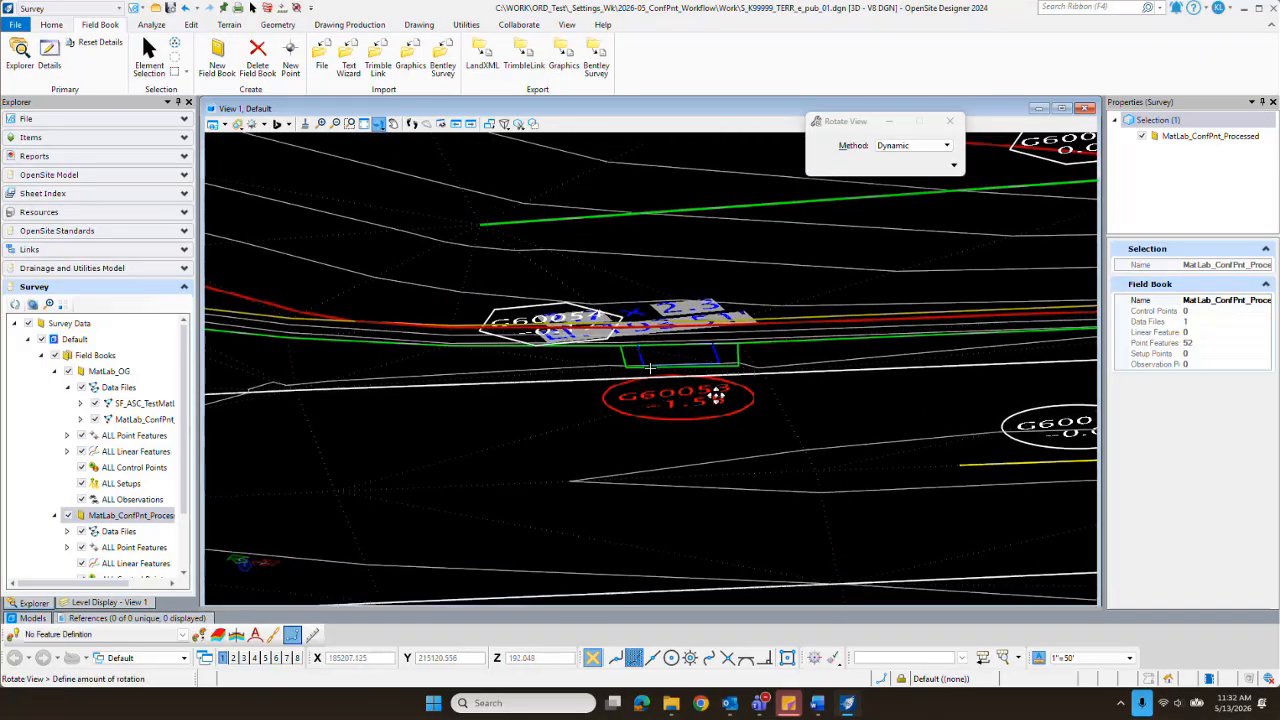
left_click(712, 420)
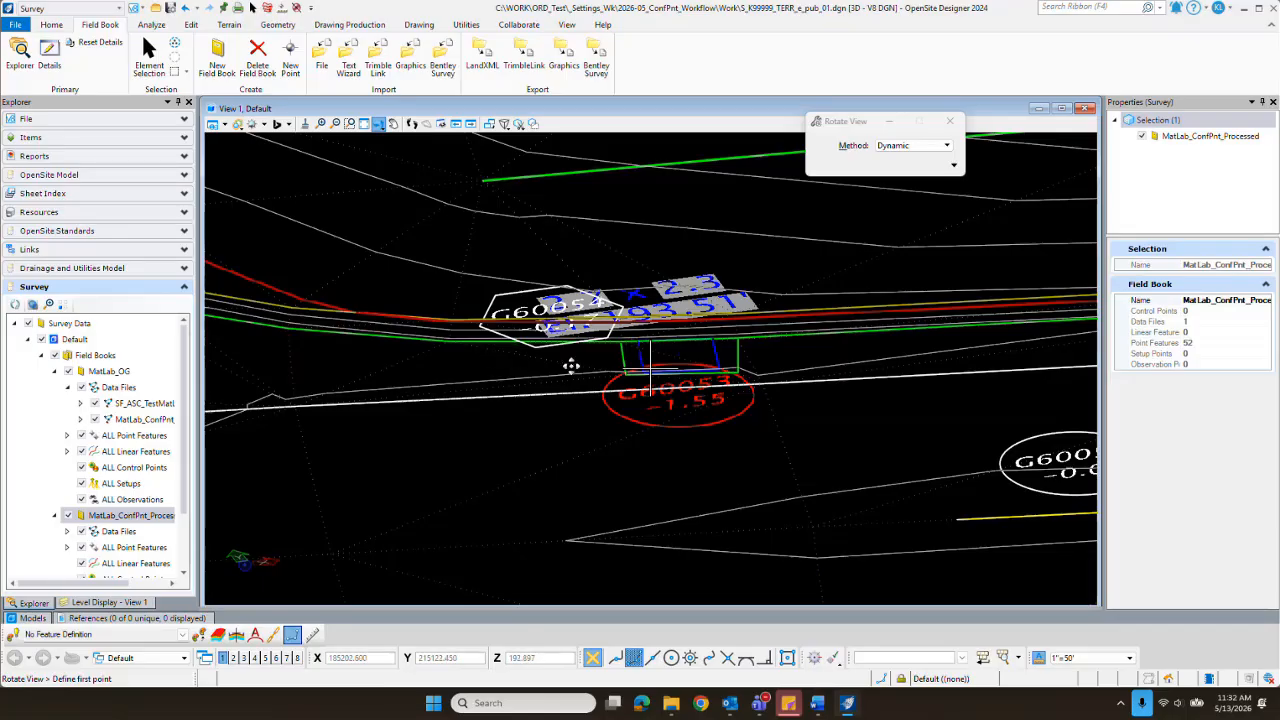
Step: Examine the whole terrain and blue hexagon point G60019 on the roadside slope from tilted 3D angles
scroll(571, 363, "down", 5)
scroll(558, 392, "up", 5)
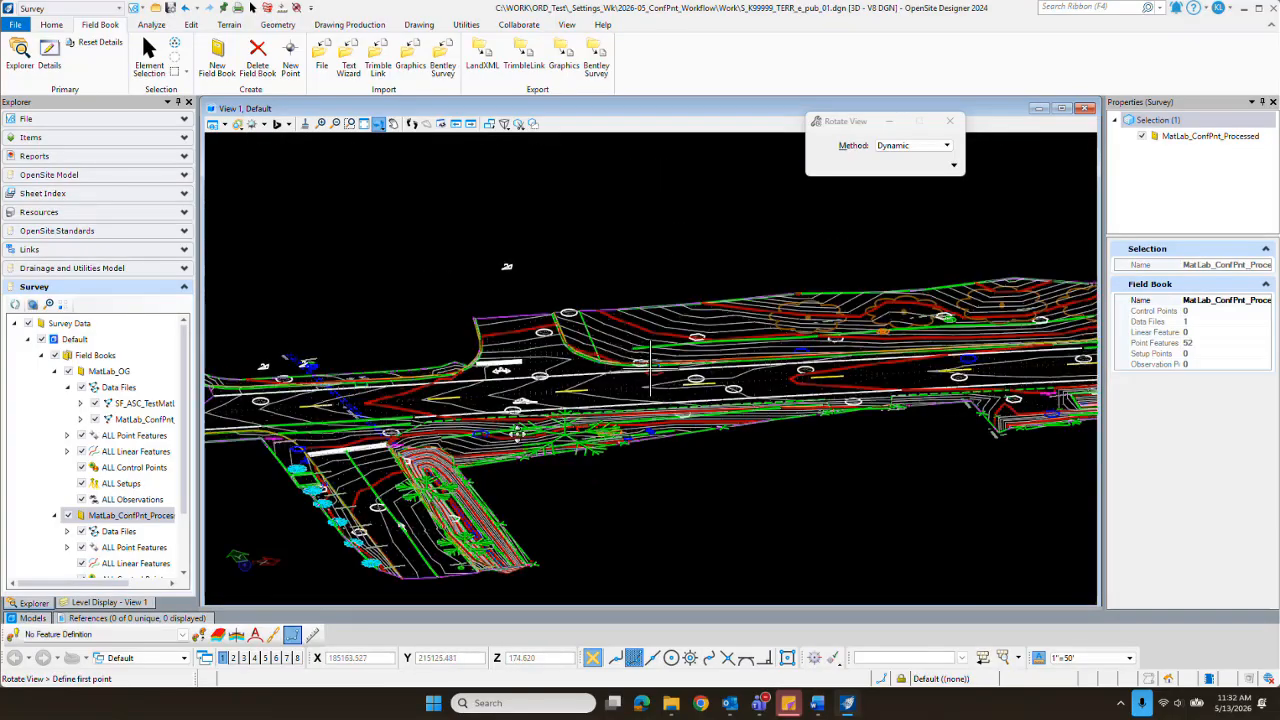
left_click(331, 507)
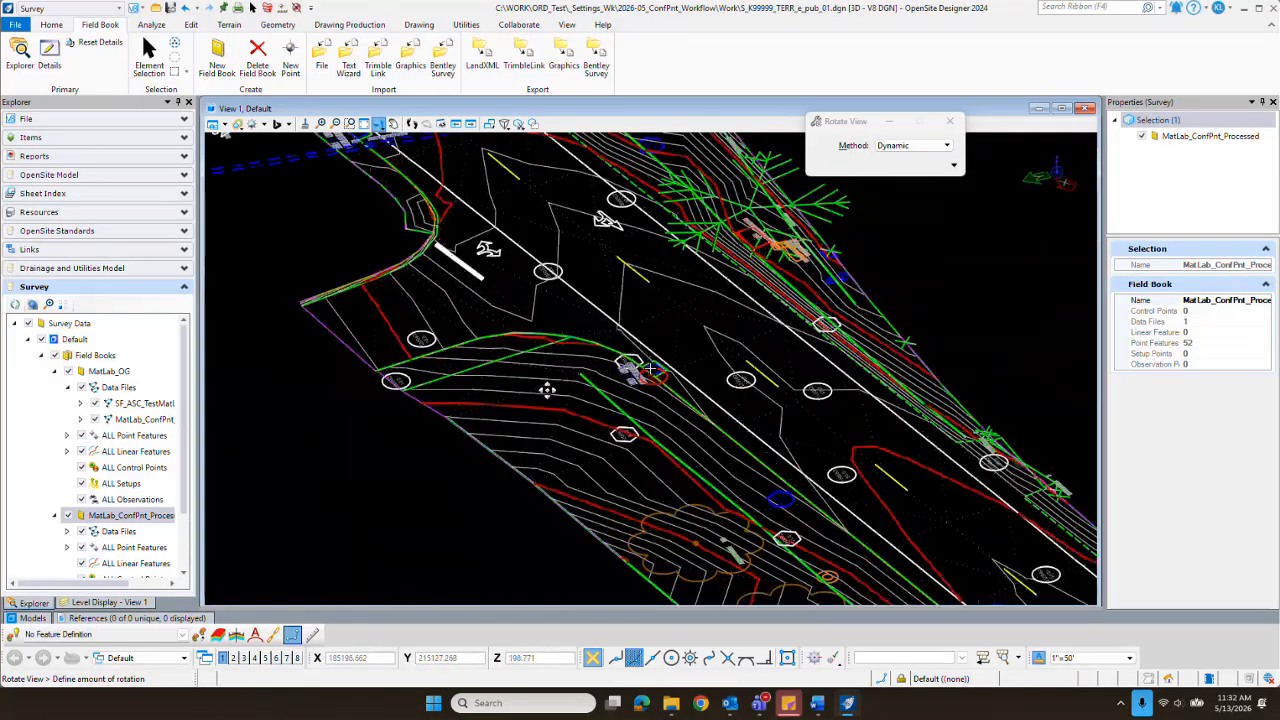
left_click(497, 460)
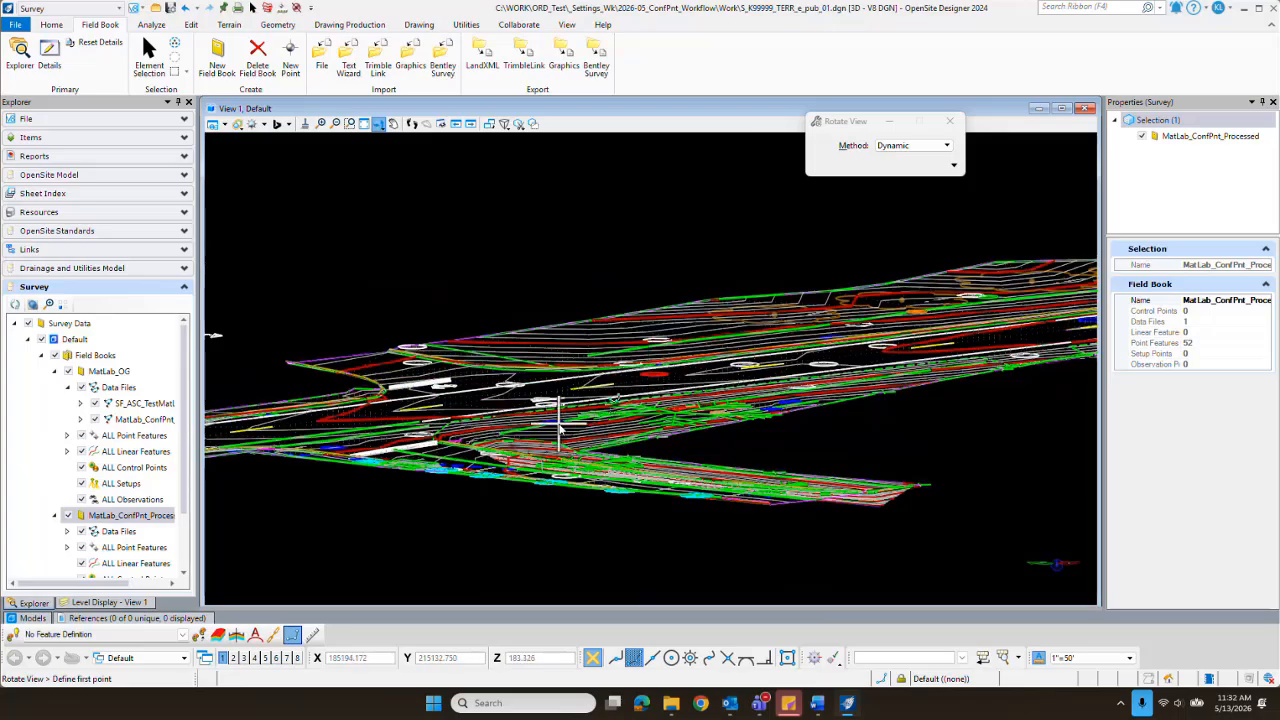
left_click(500, 436)
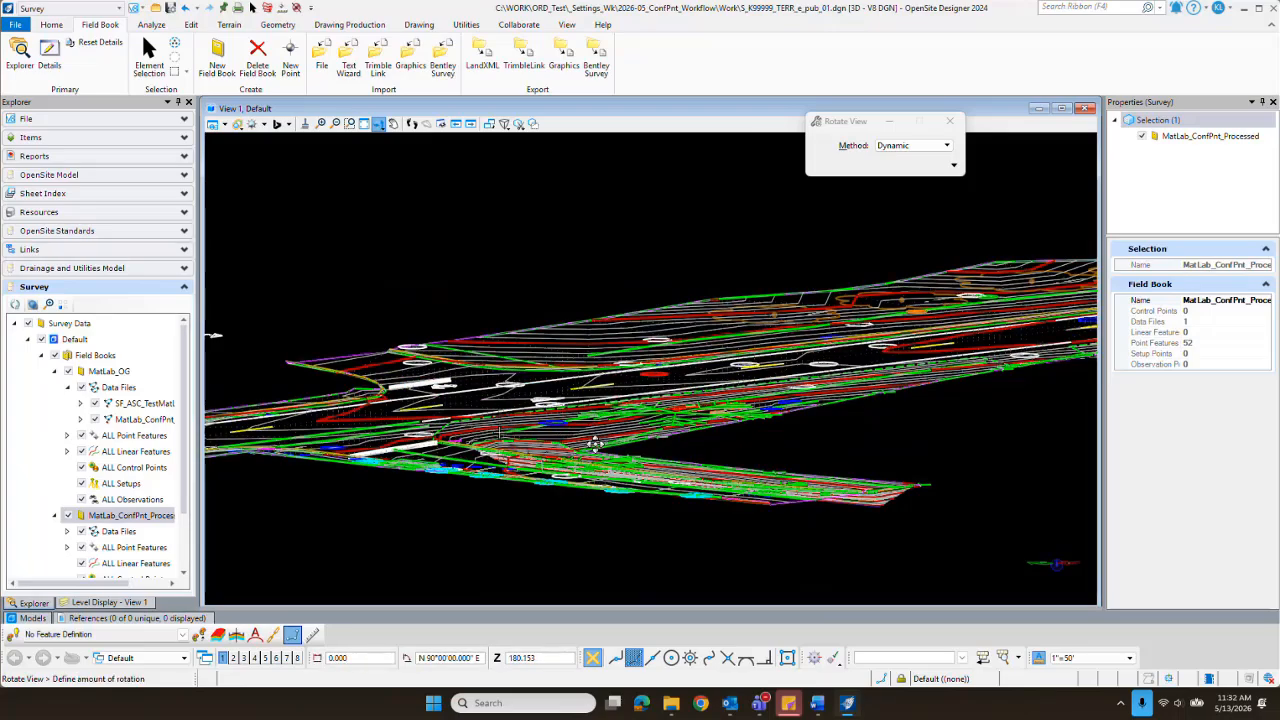
left_click(563, 413)
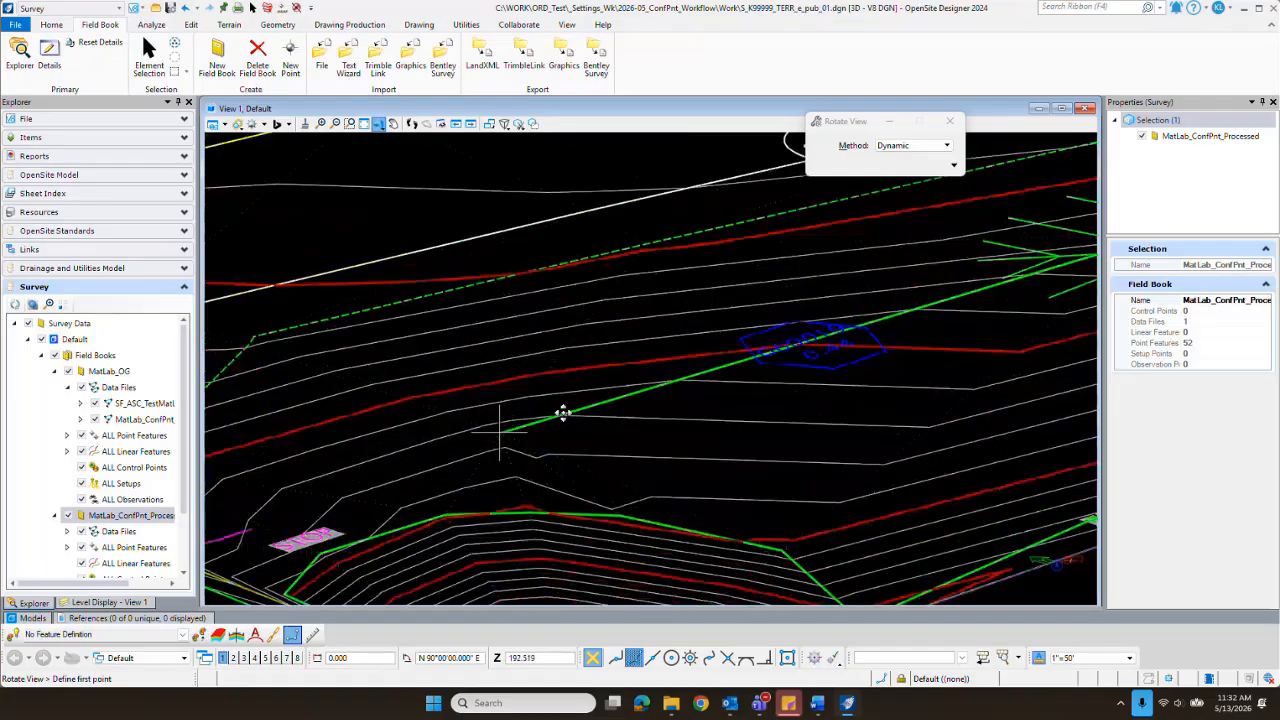
left_click(872, 385)
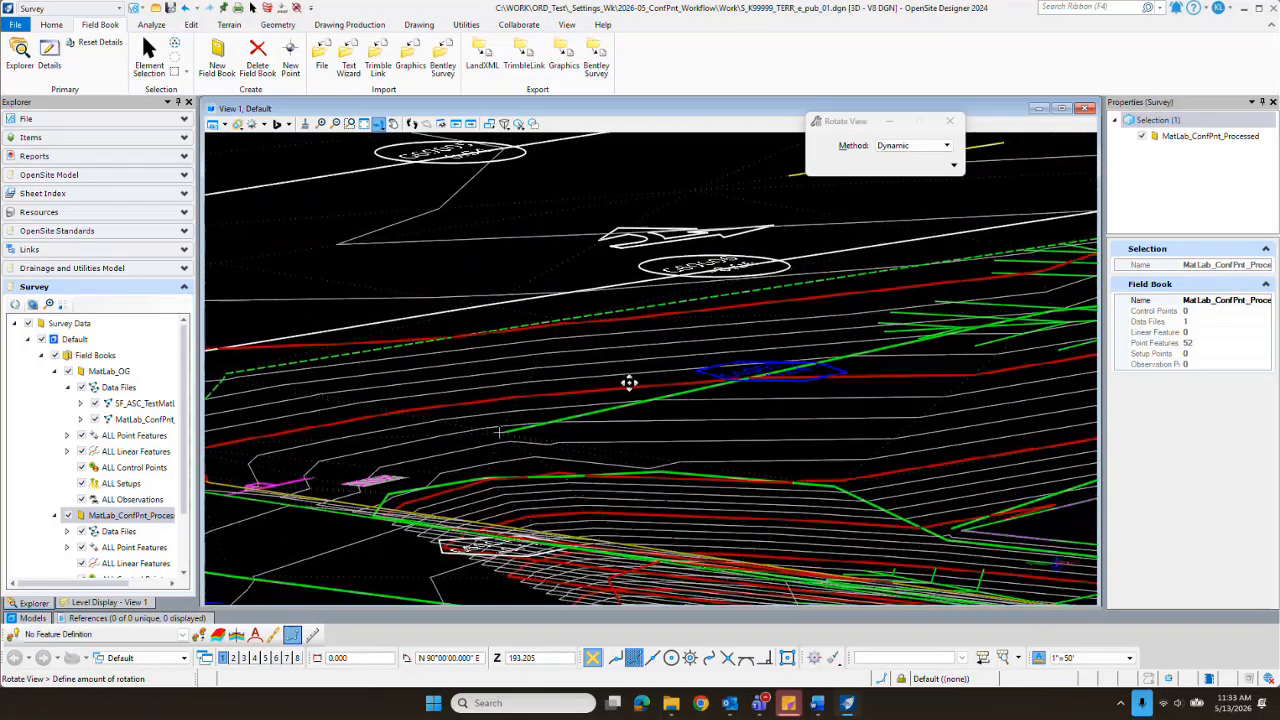
left_click(784, 366)
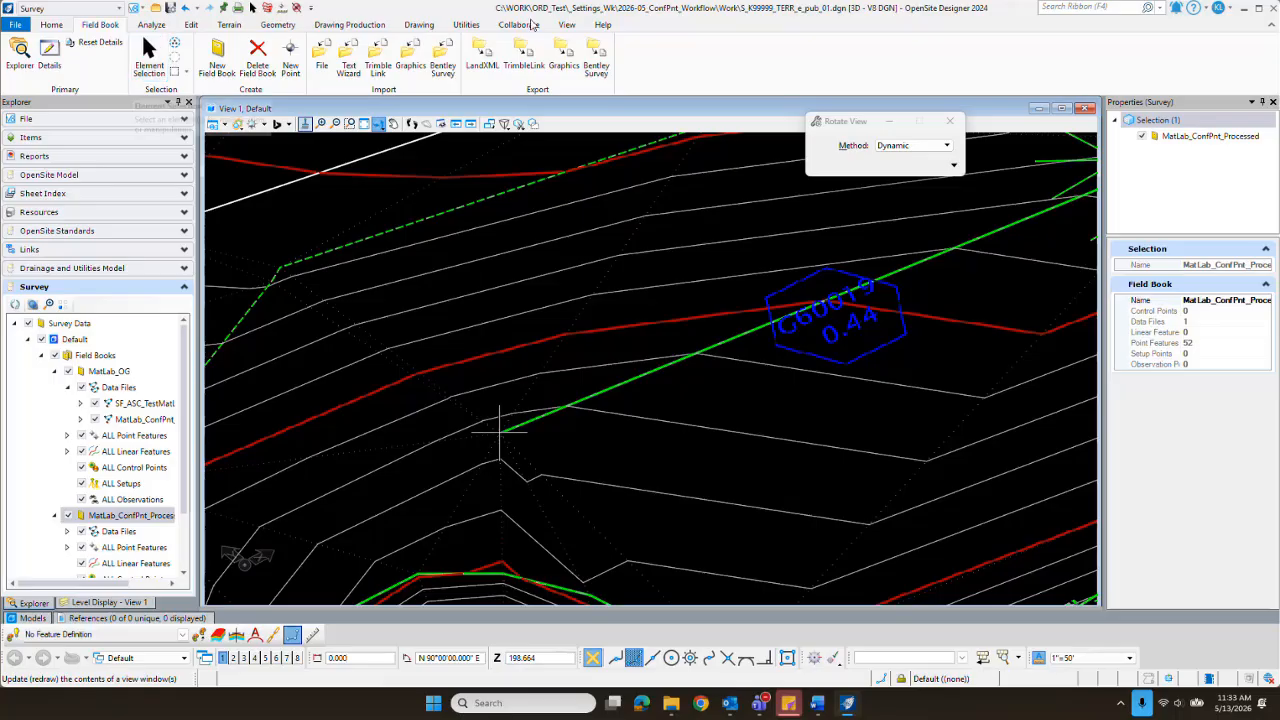
Step: Return View 1 to the Top orientation and leave the Rotate View tool
left_click(922, 148)
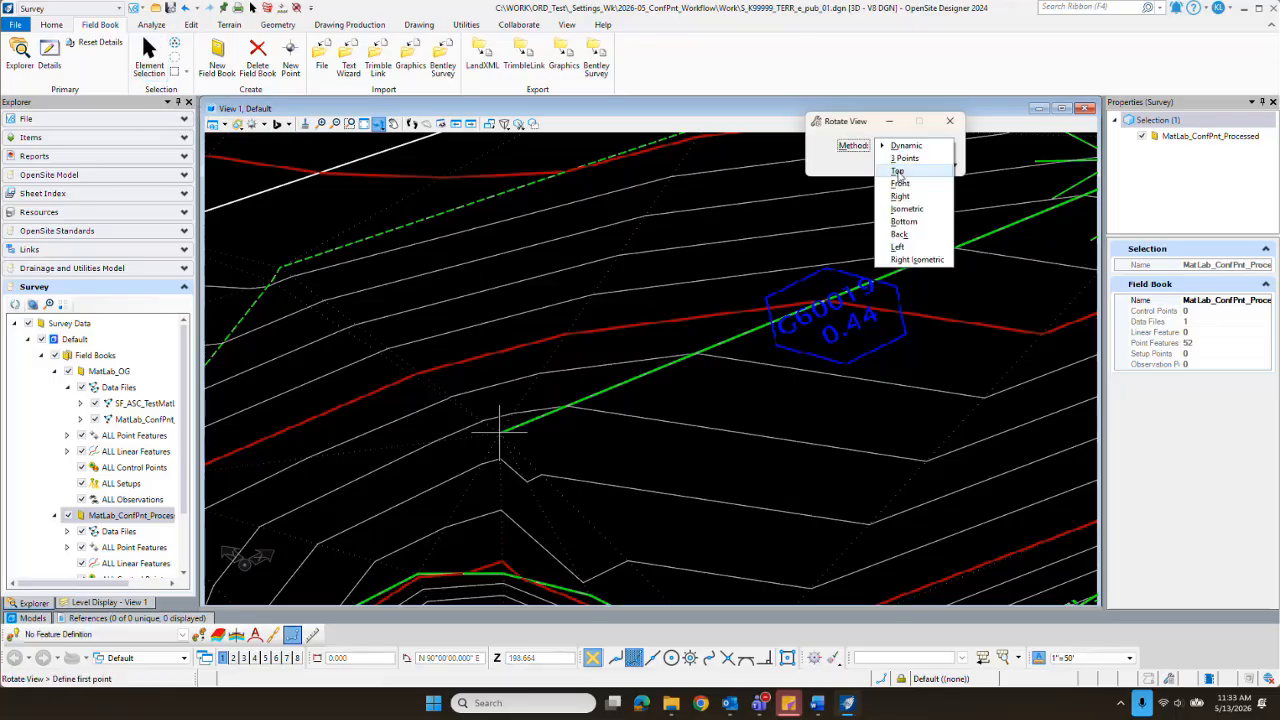
left_click(902, 177)
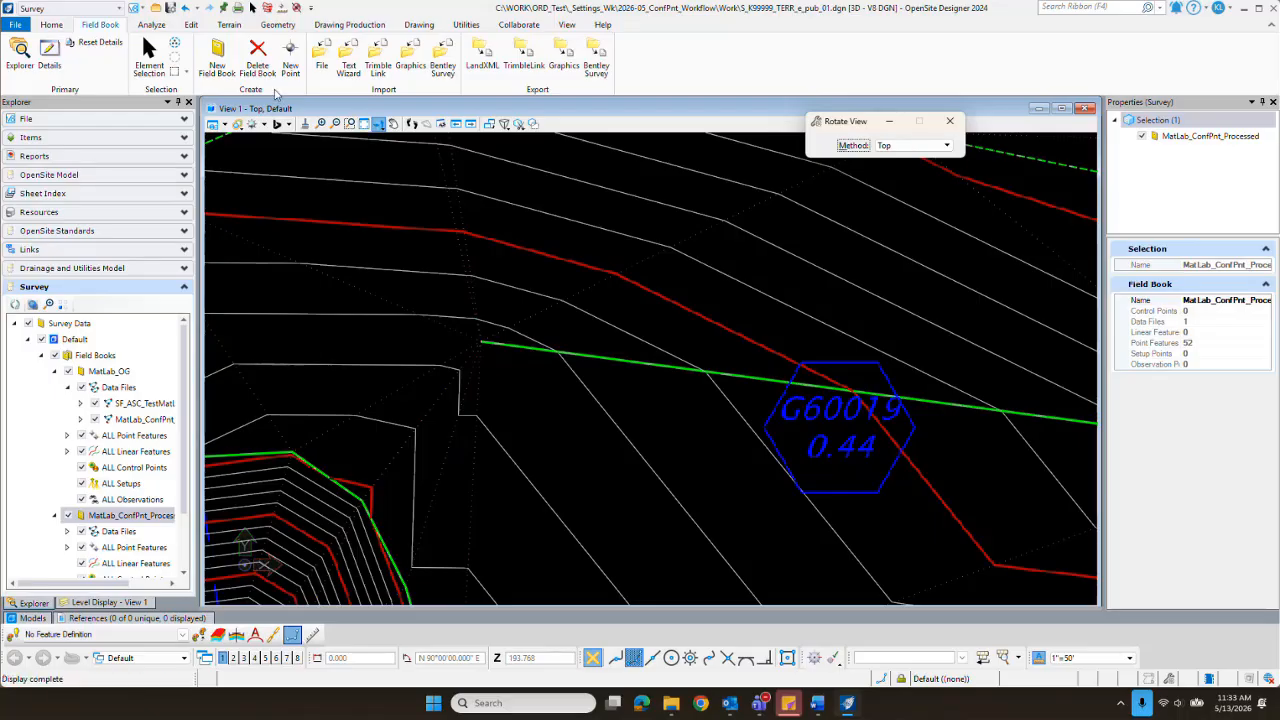
left_click(148, 55)
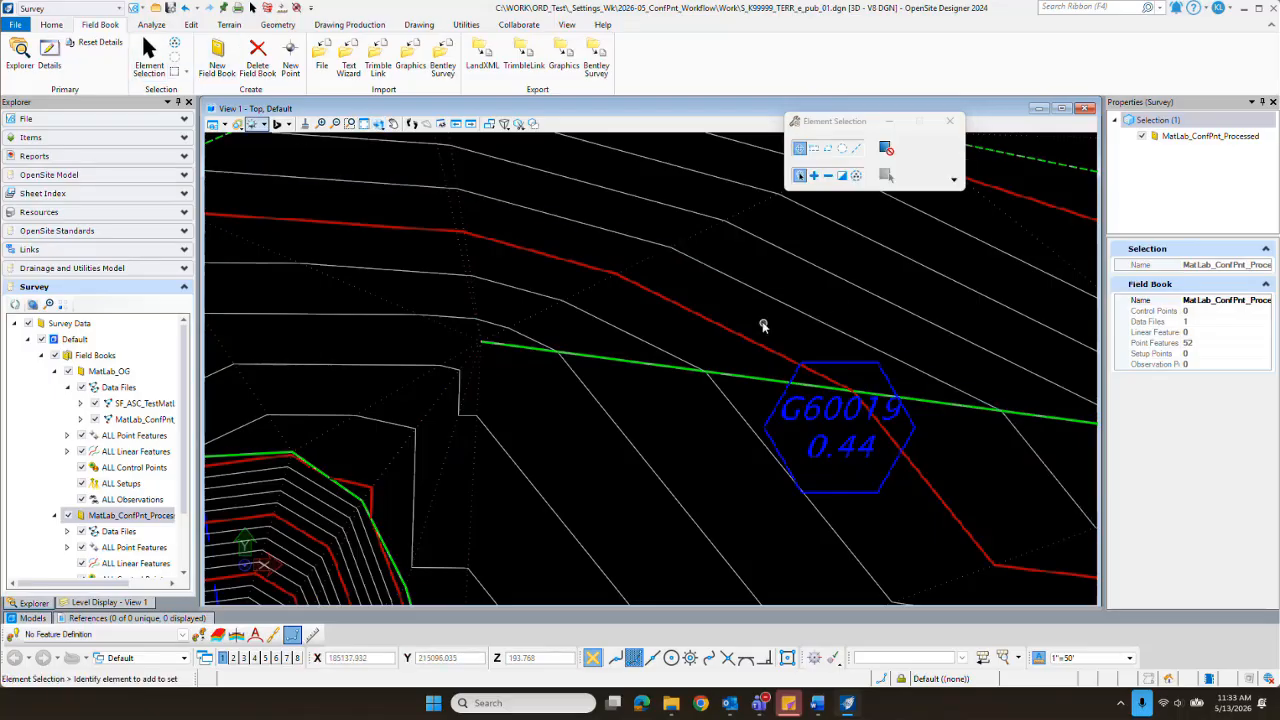
Step: Turn off the display of the MatLab_ConfPnt_Processed field book and of the MatLab_ConfPnt data file in the MatLab_OG field book
scroll(703, 303, "down", 5)
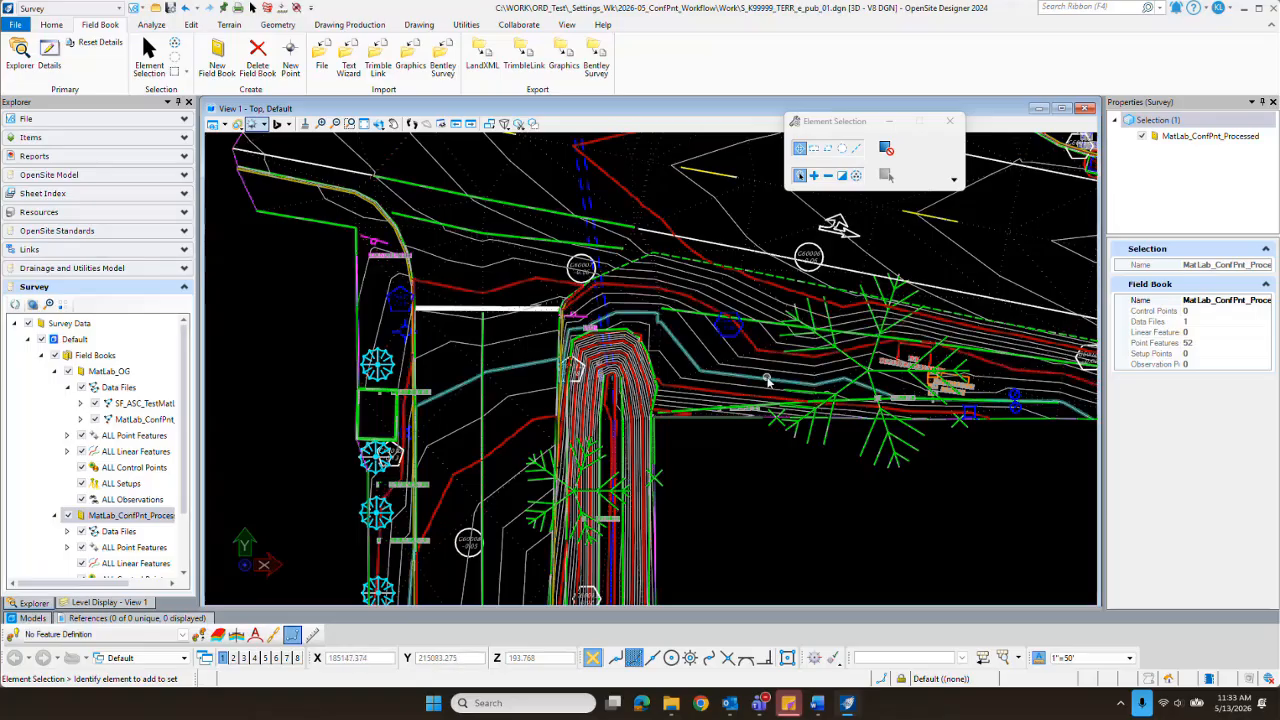
scroll(767, 381, "down", 5)
scroll(920, 275, "up", 8)
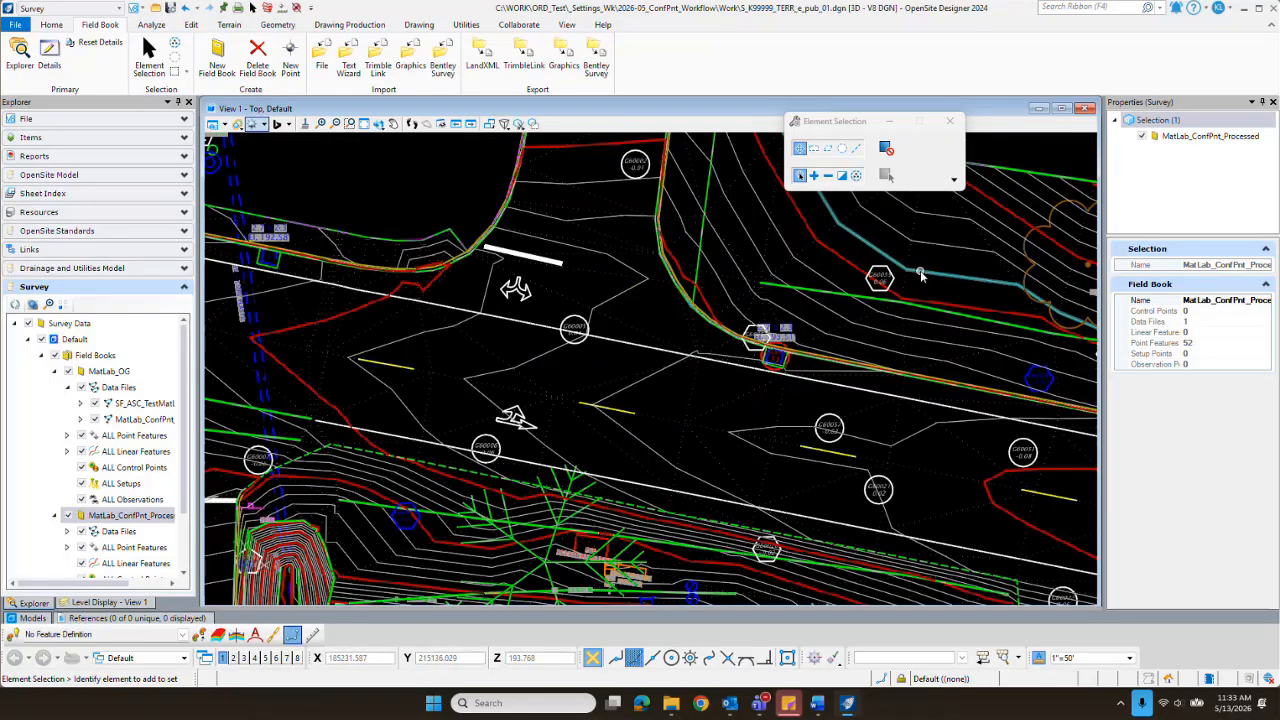
scroll(771, 337, "up", 3)
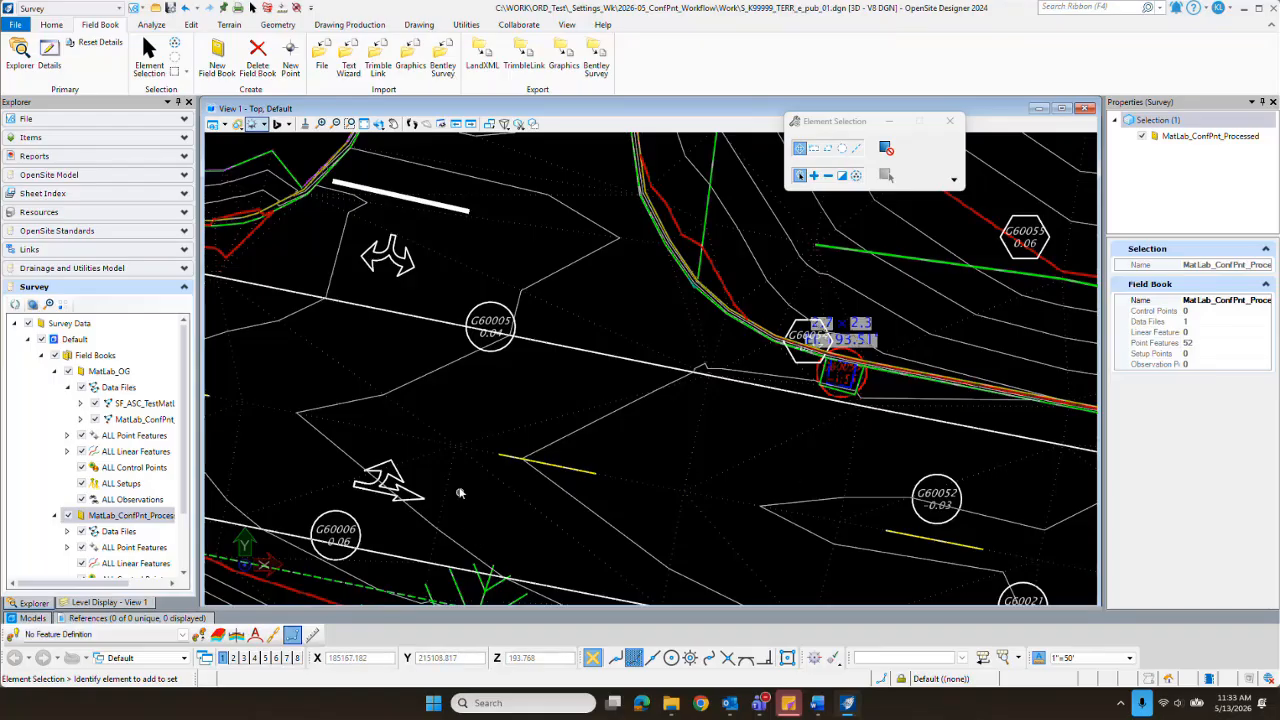
scroll(459, 470, "down", 2)
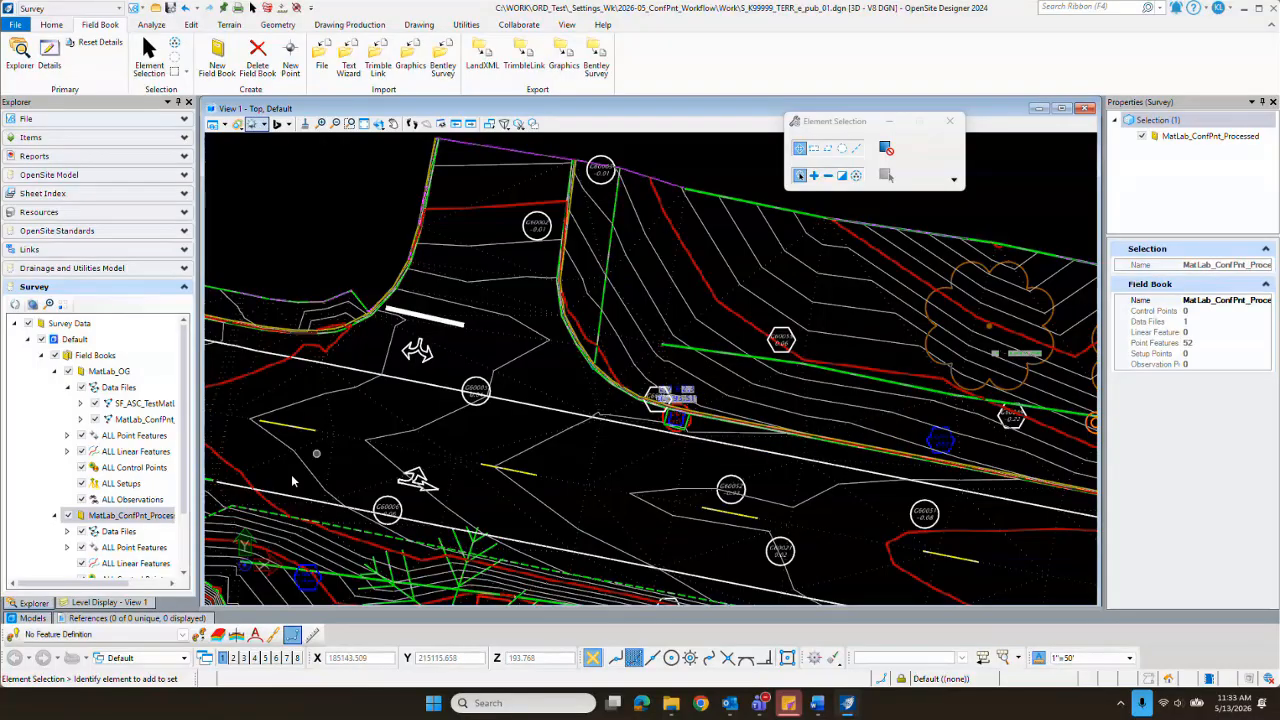
left_click(67, 516)
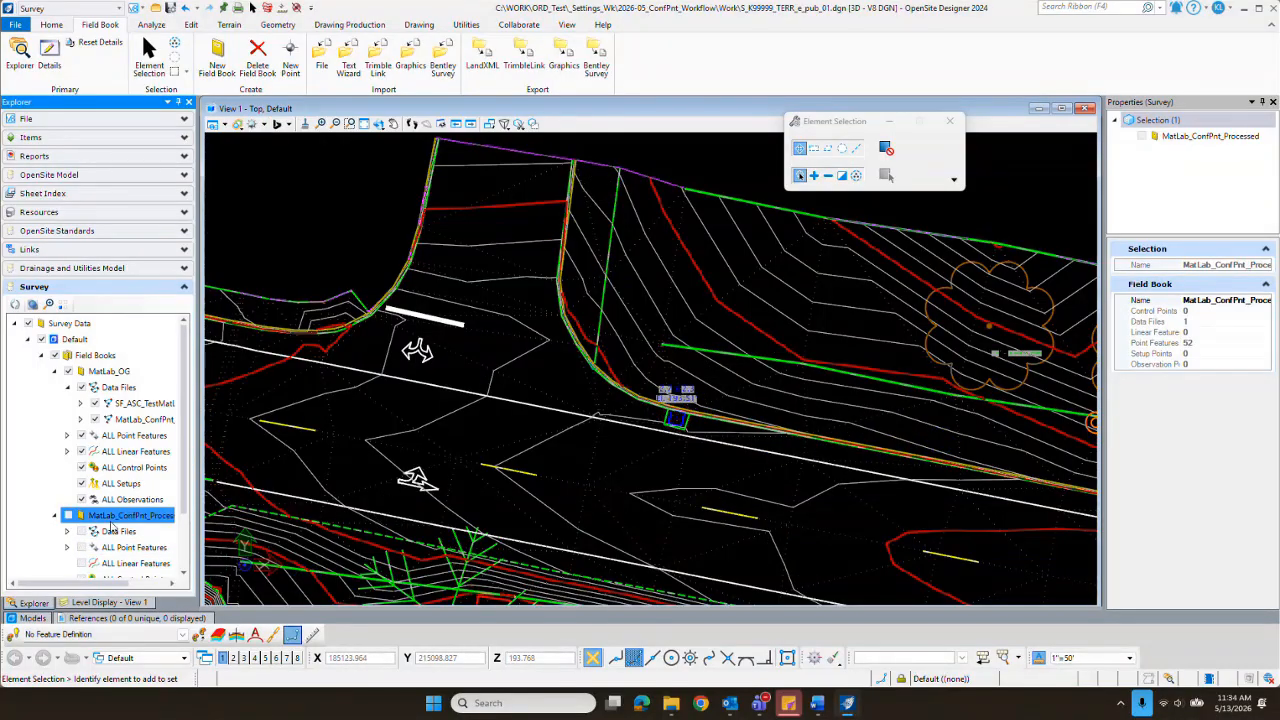
left_click(95, 420)
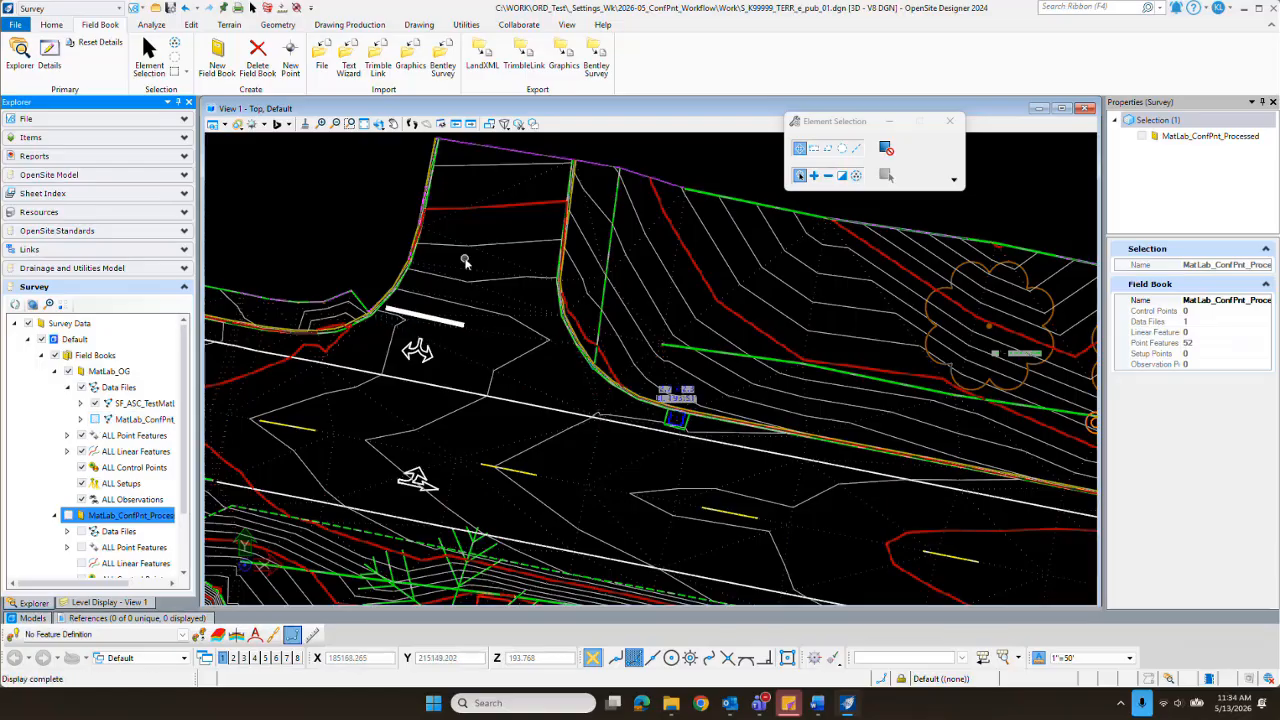
scroll(467, 240, "down", 5)
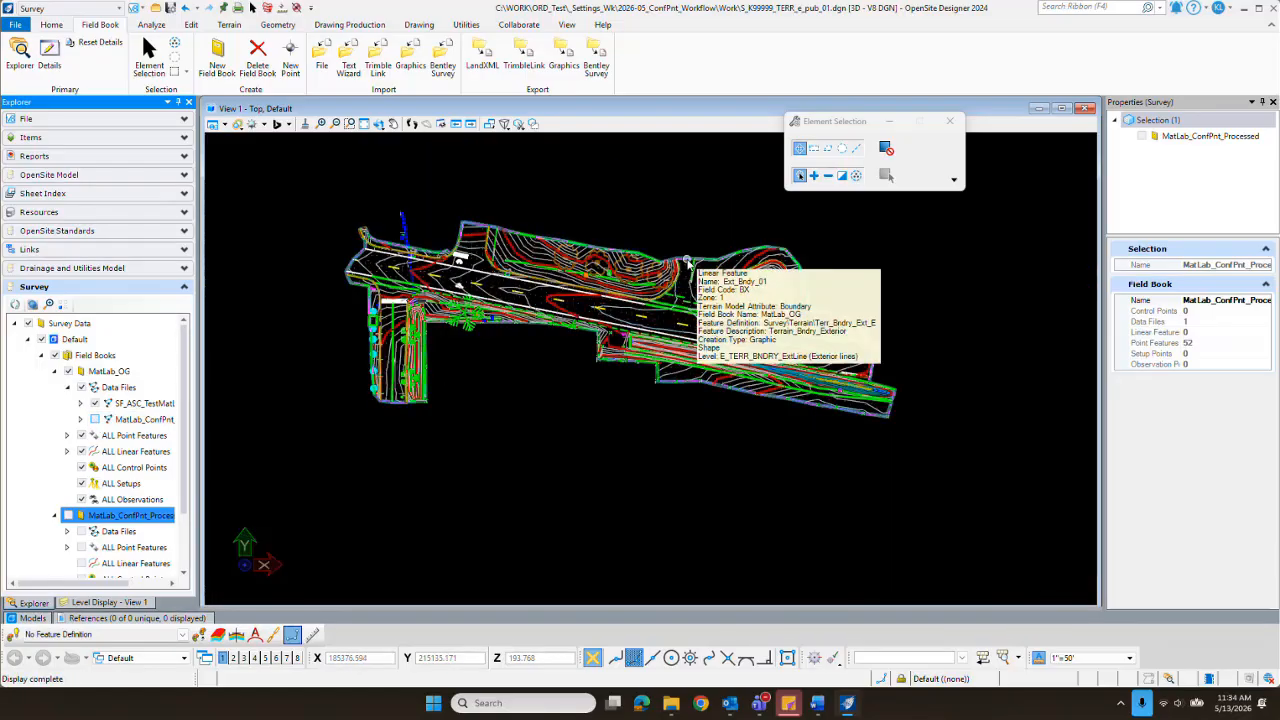
Step: Create a new DGN file named S_K99999_CIVL_wrk_01 in the Work folder using the OpenSite_Seed3D.dgn seed
left_click(149, 55)
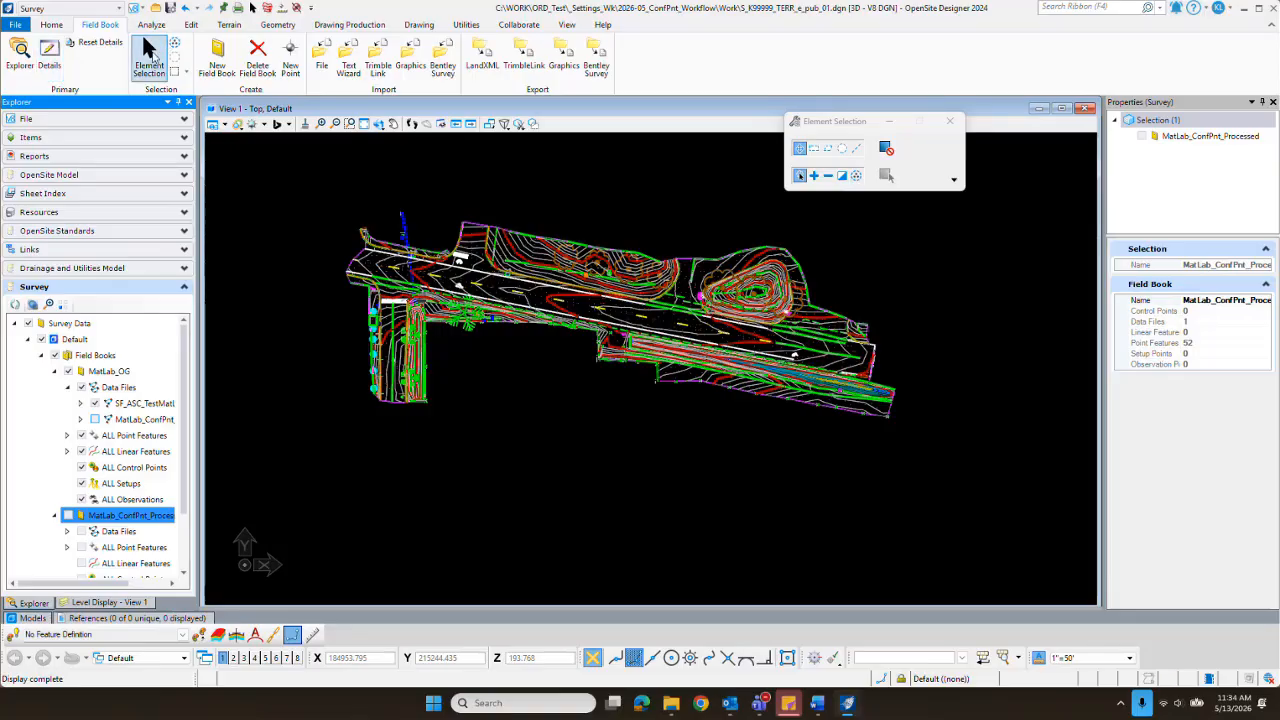
left_click(51, 24)
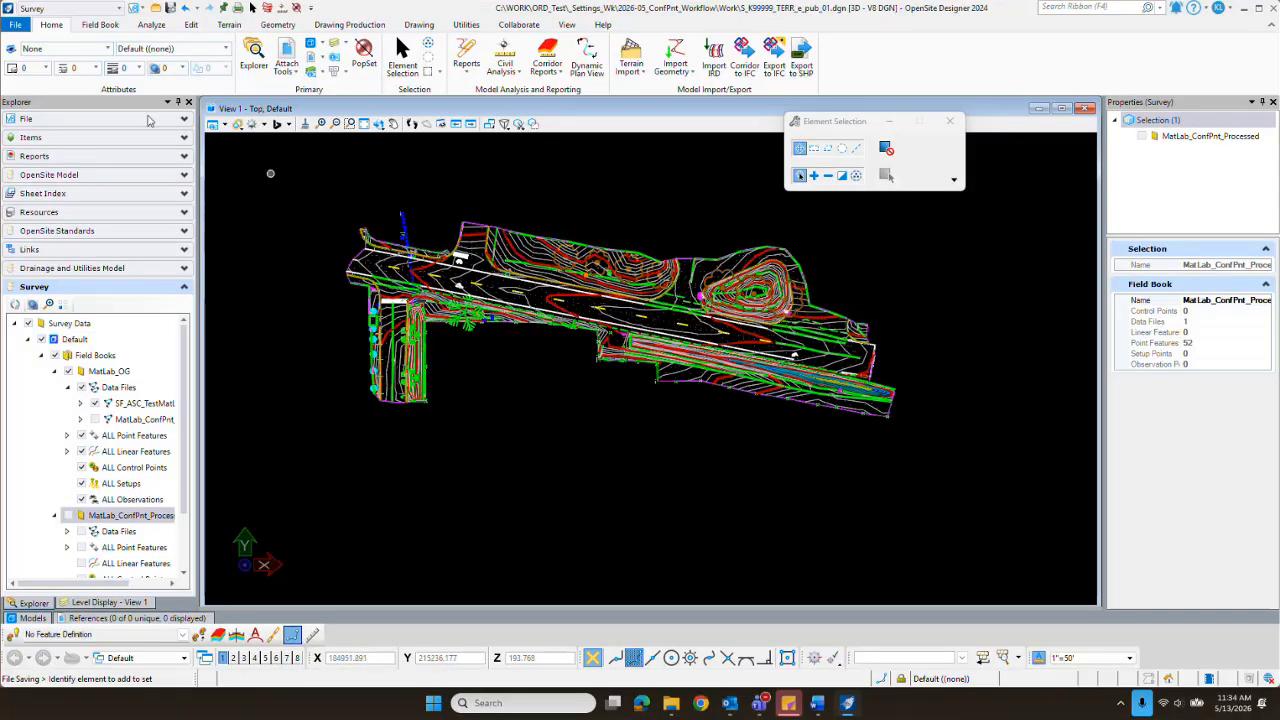
left_click(15, 24)
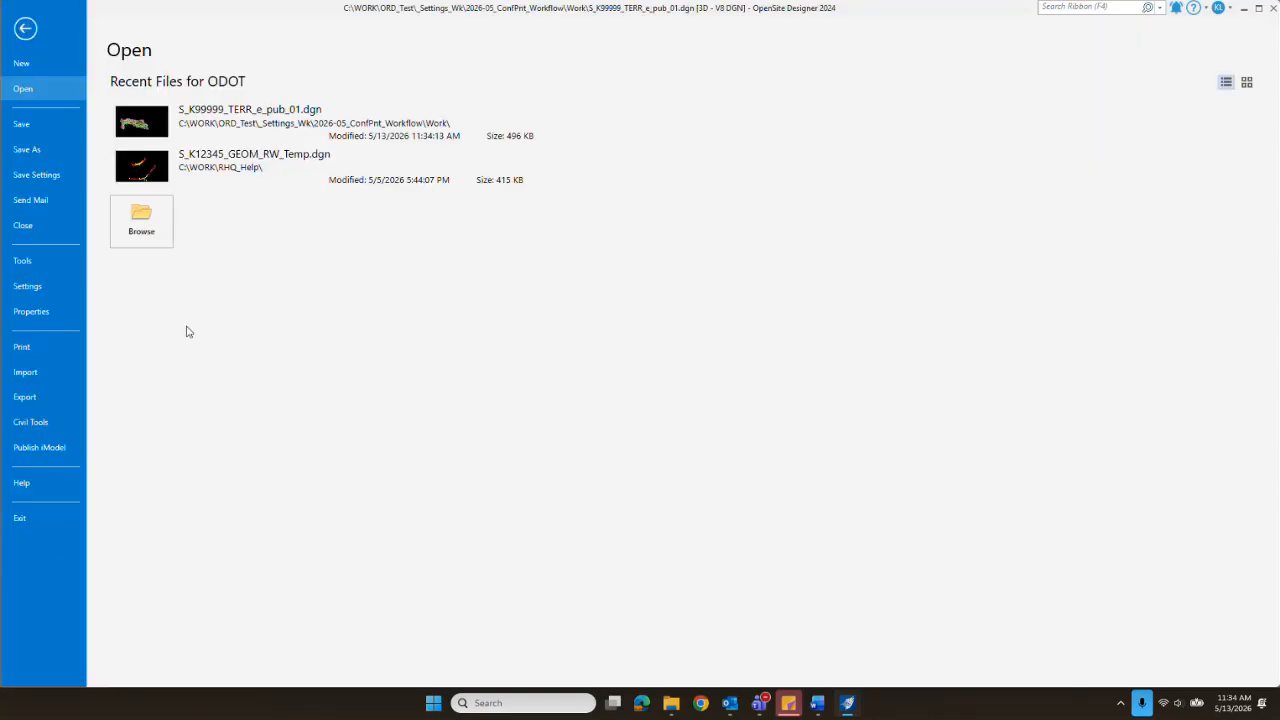
left_click(22, 63)
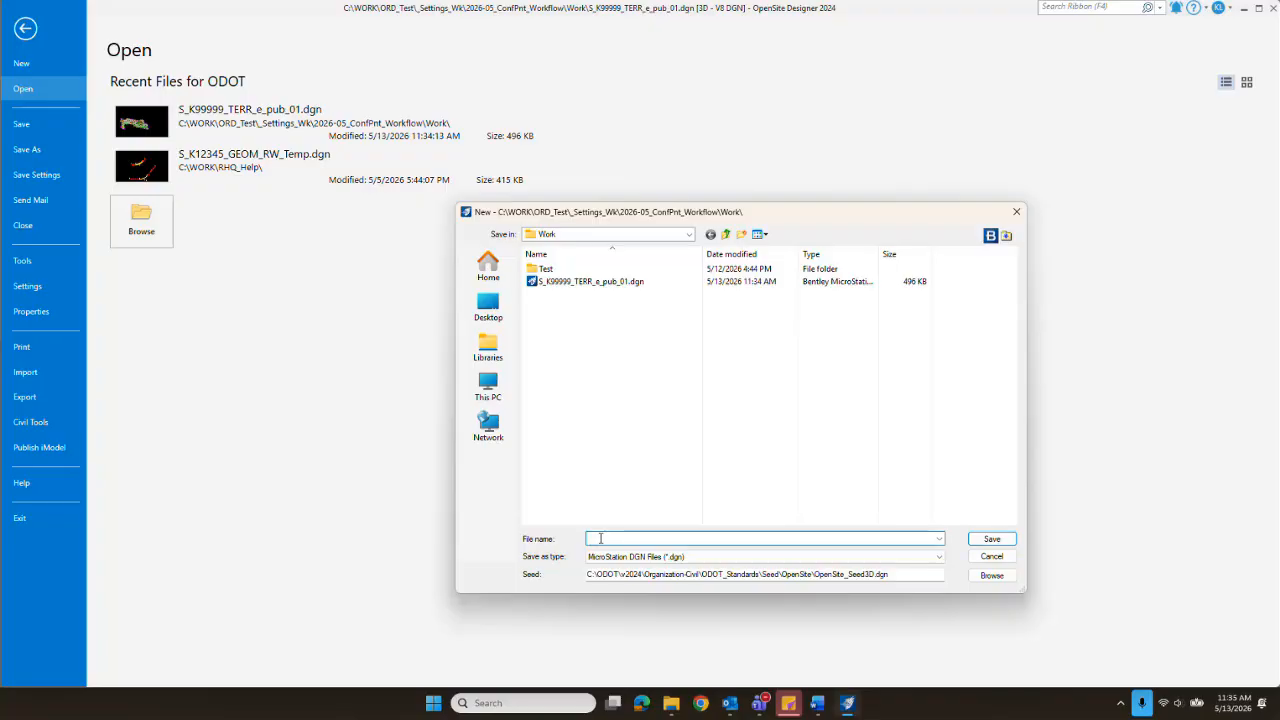
type("K")
key("BackSpace")
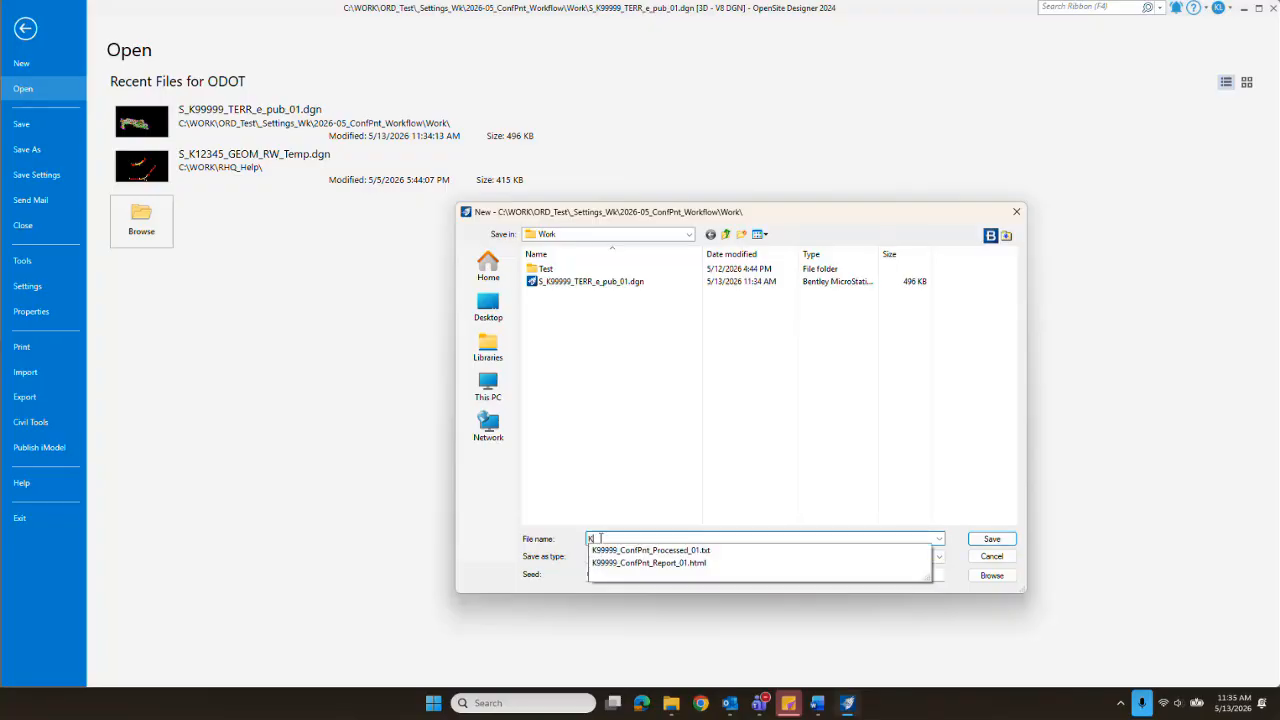
key("BackSpace")
type("S")
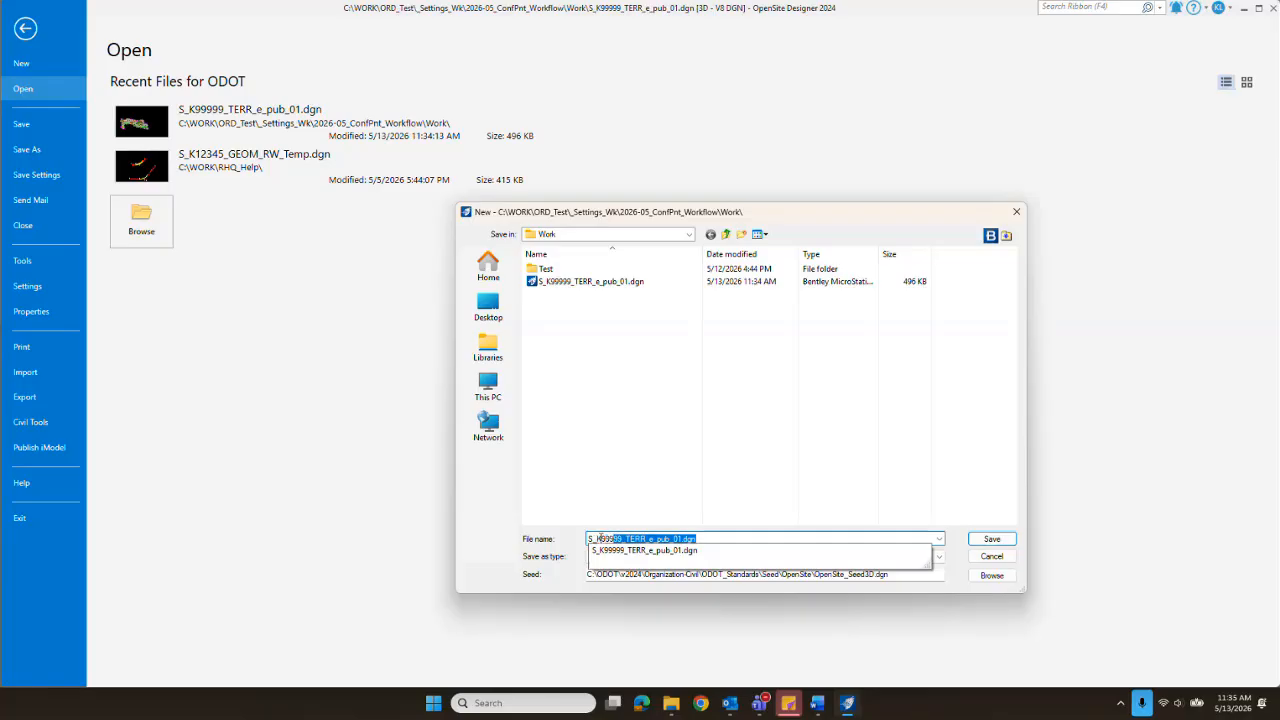
type("_K99999_CIVL_wrk_01")
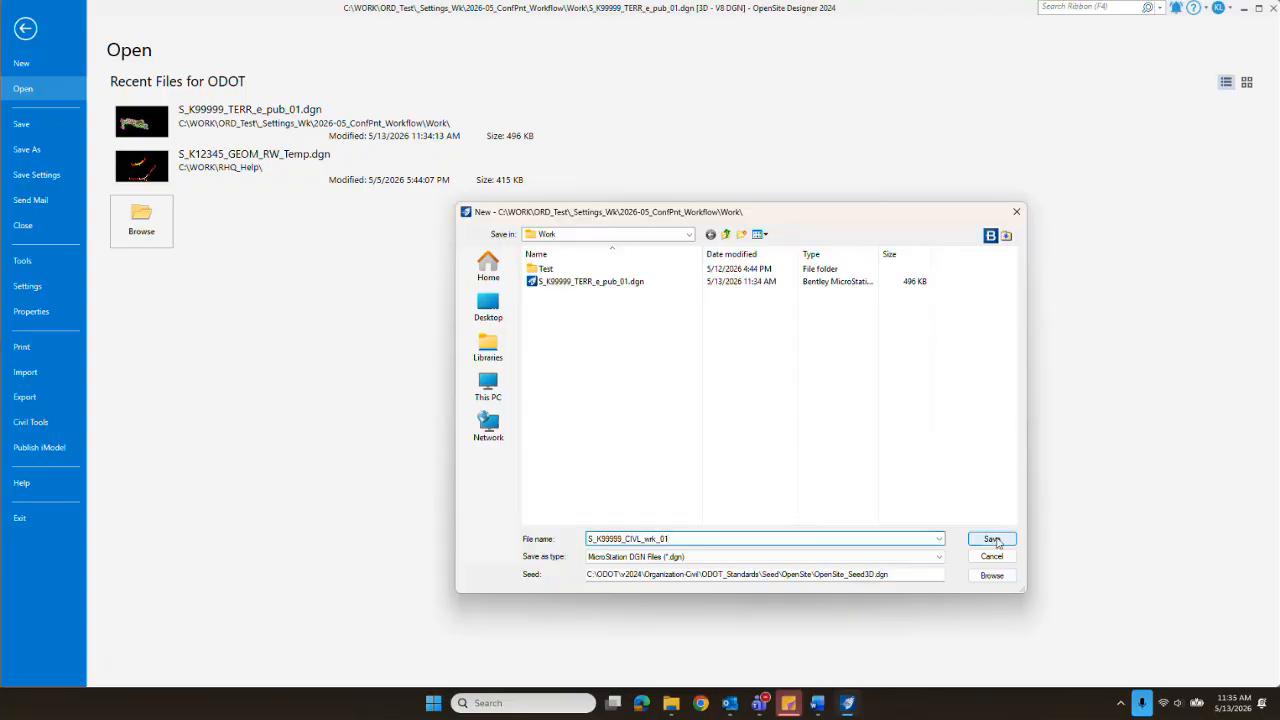
left_click(993, 540)
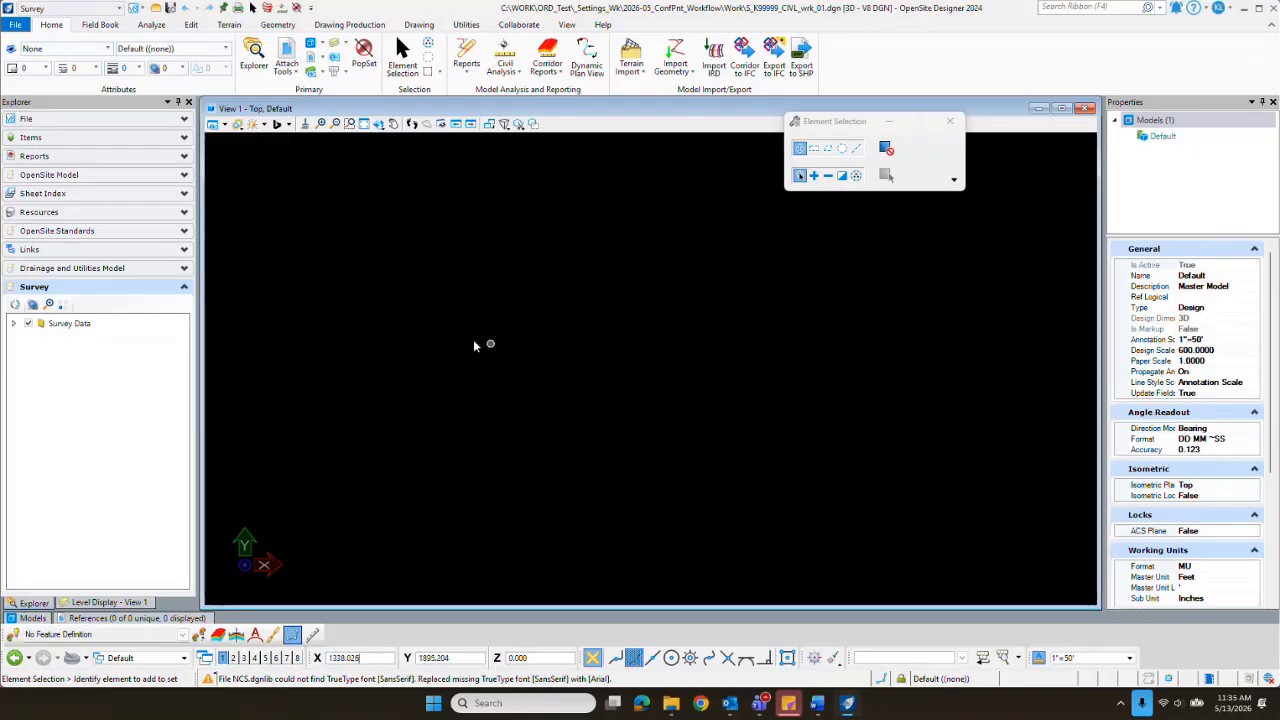
Step: Attach S_K99999_TERR_e_pub_01.dgn as a reference using the Coincident World method and fit it in View 1
left_click(146, 619)
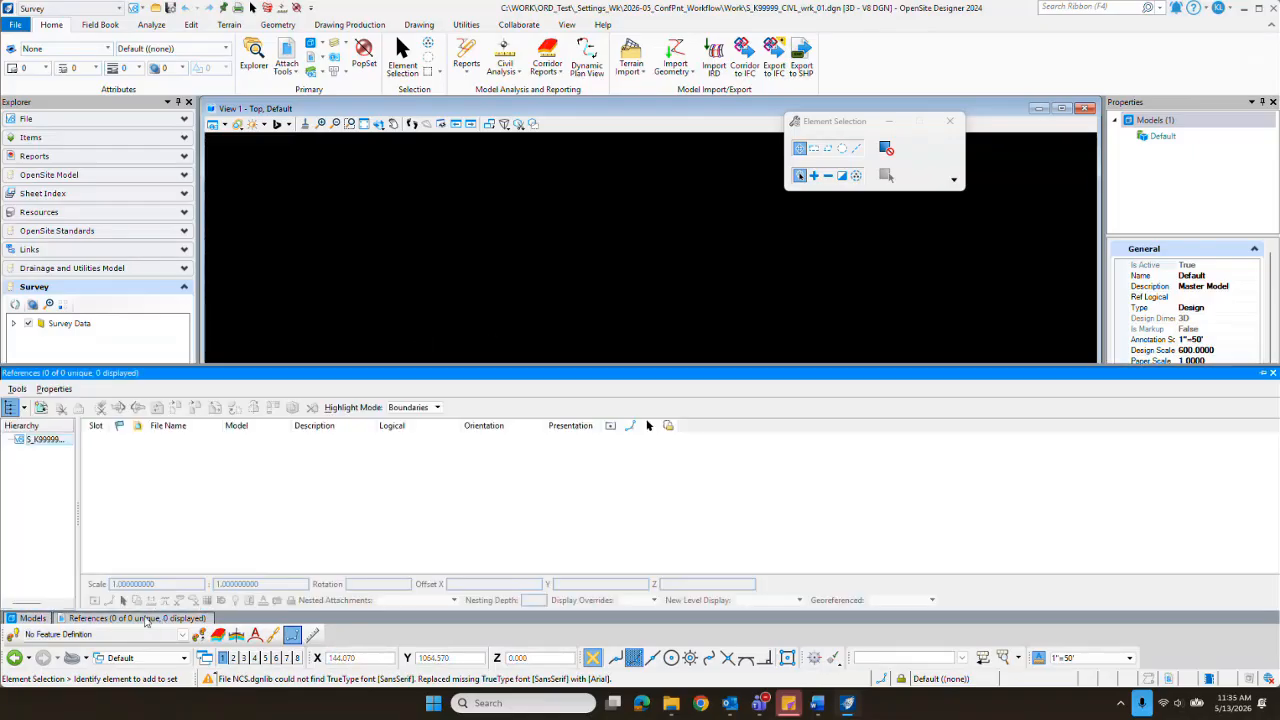
left_click(40, 410)
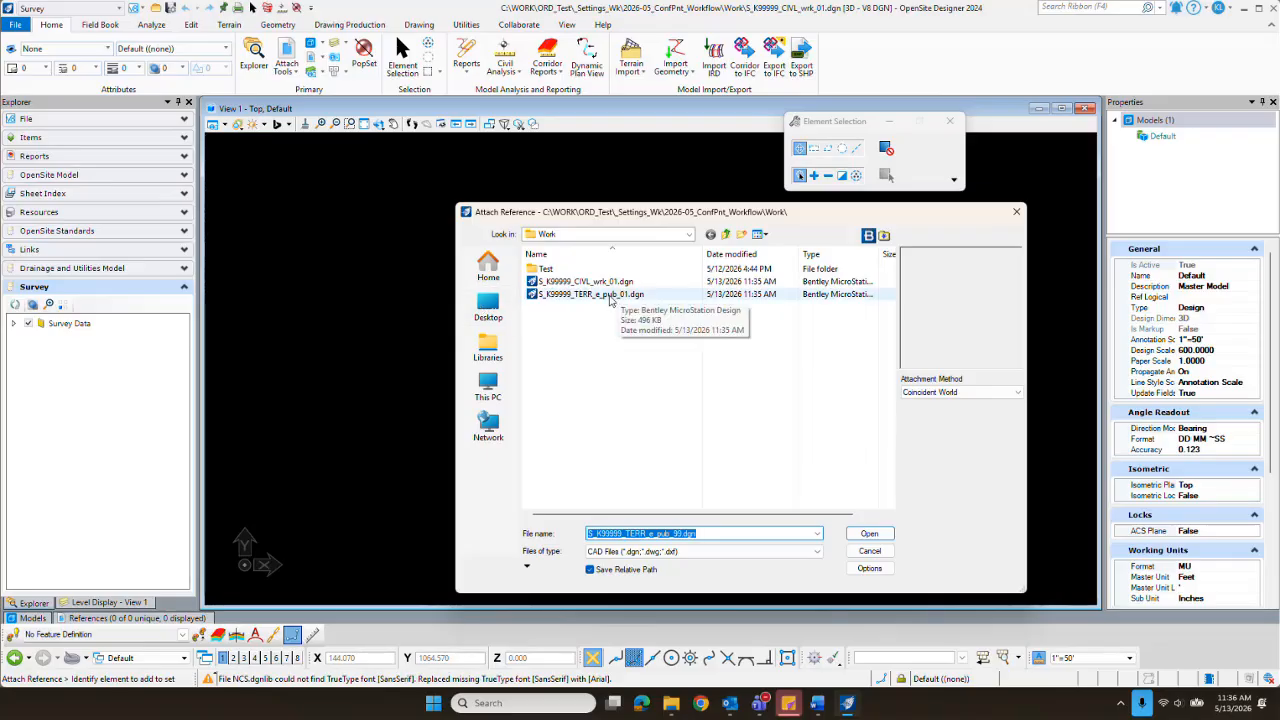
left_click(610, 295)
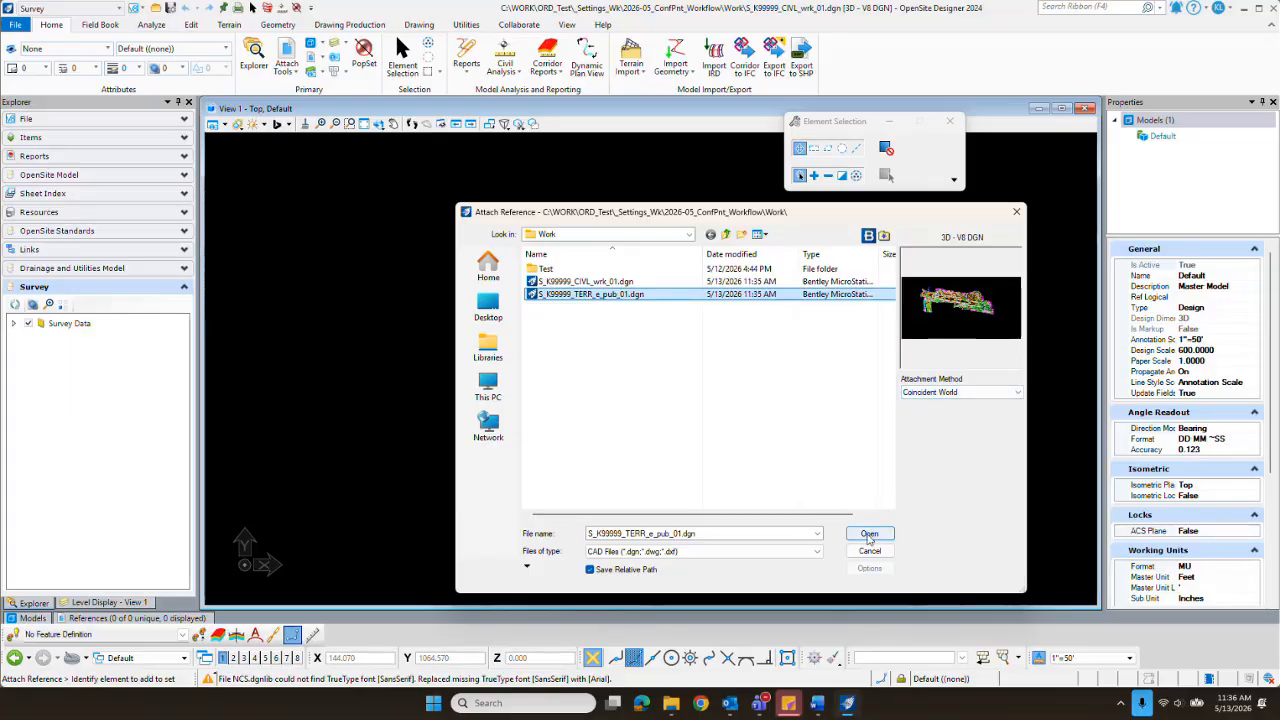
left_click(869, 534)
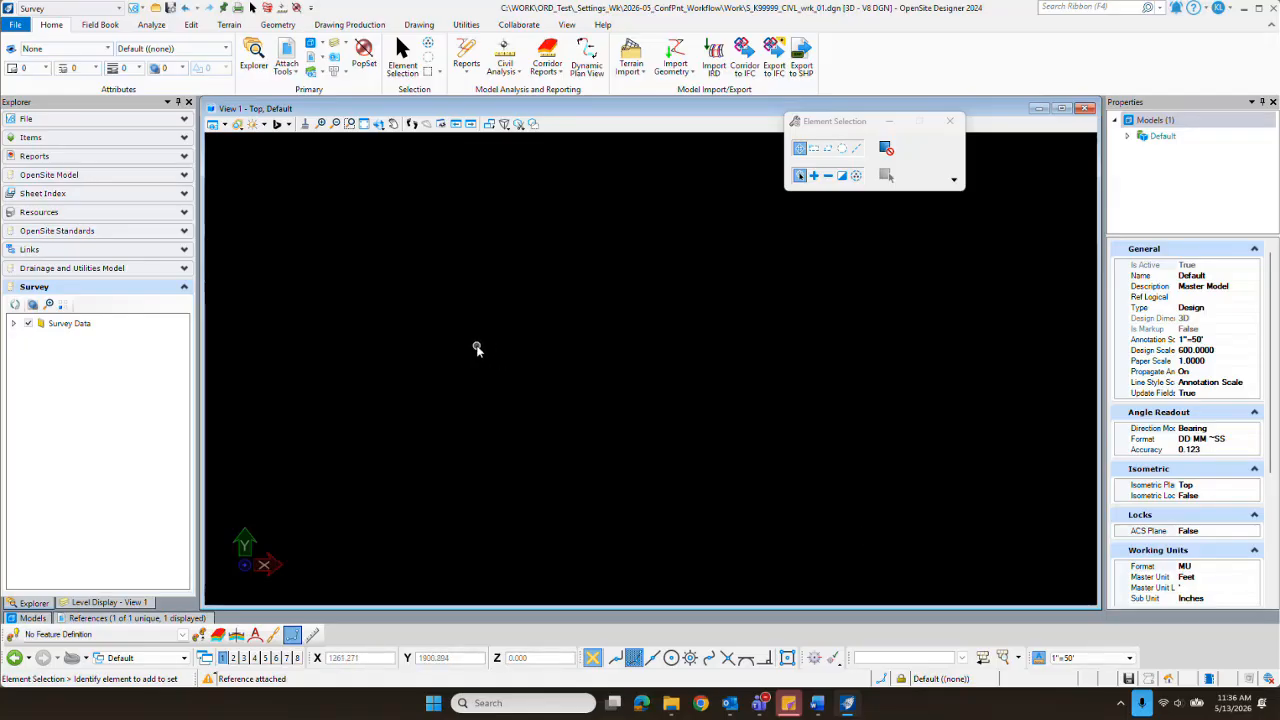
left_click(365, 125)
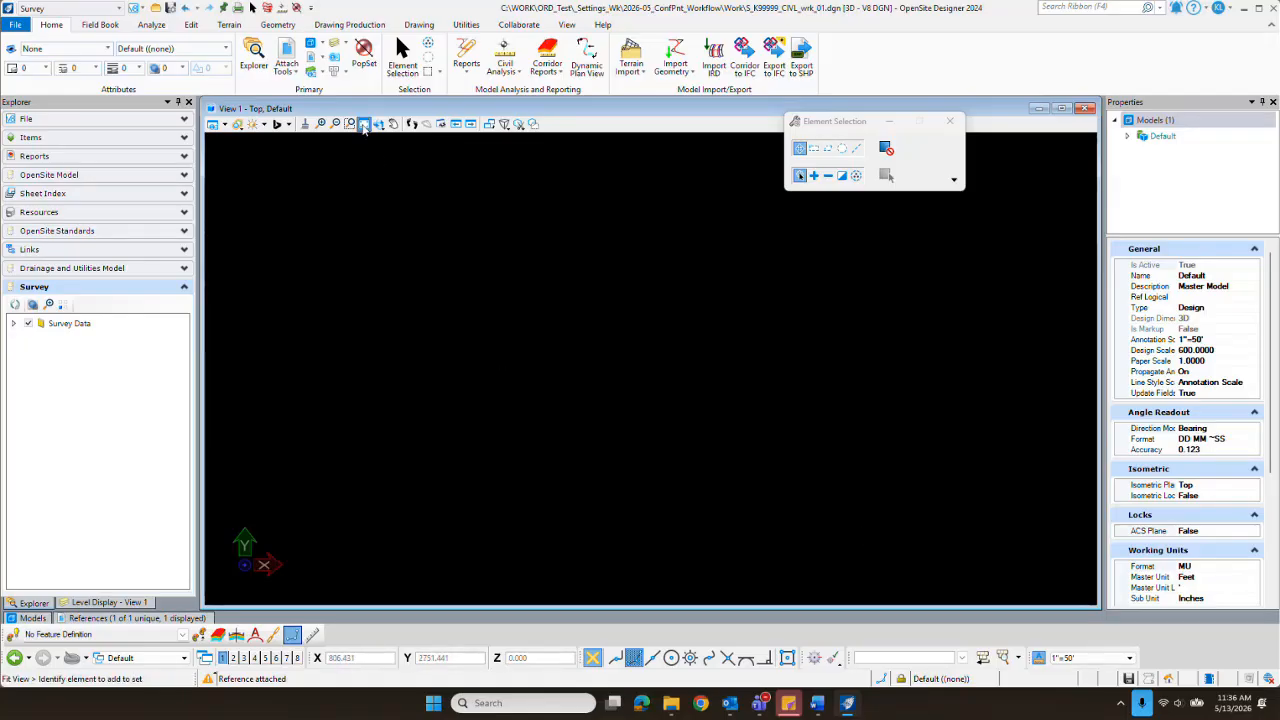
left_click(365, 126)
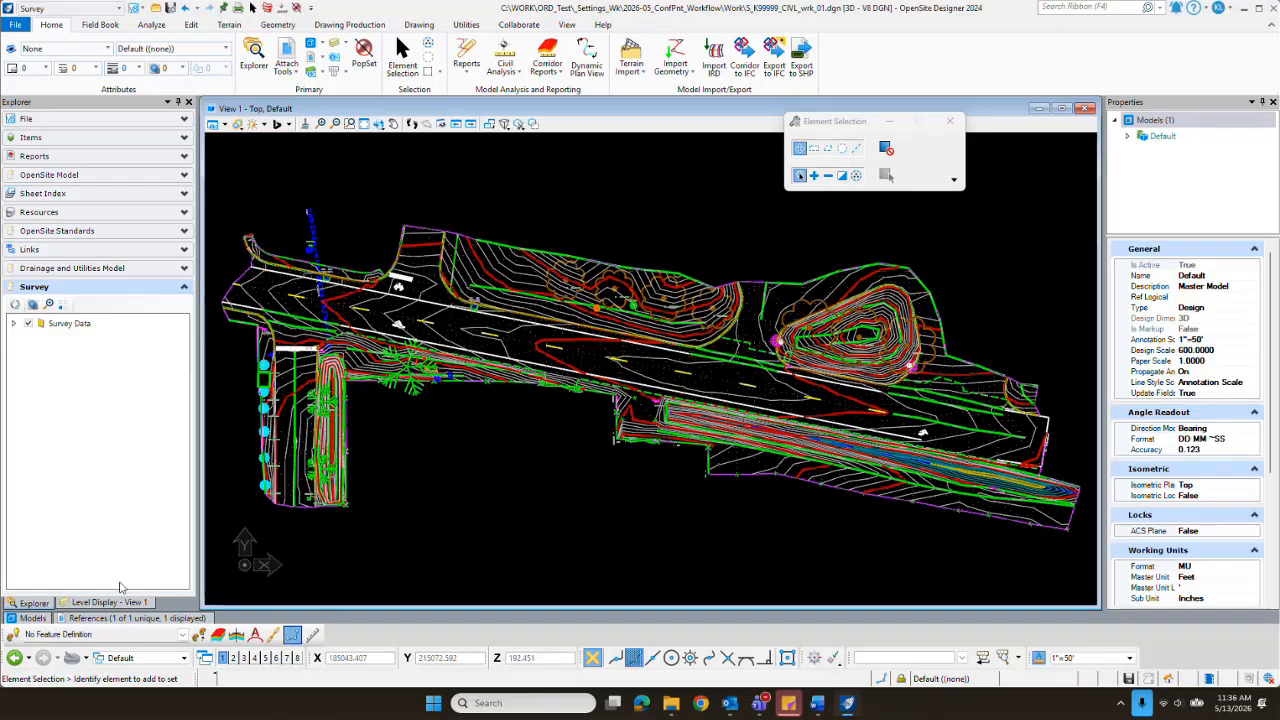
left_click(103, 603)
scroll(78, 368, "down", 12)
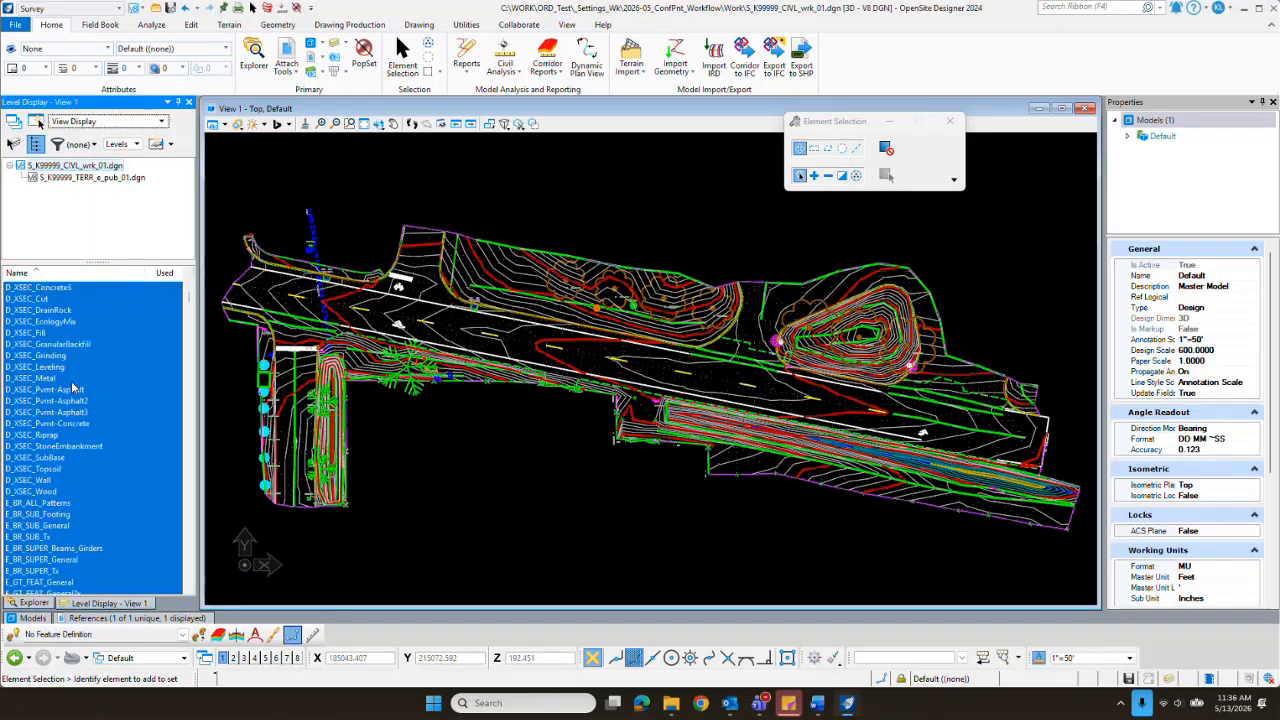
scroll(71, 376, "up", 12)
scroll(72, 376, "down", 8)
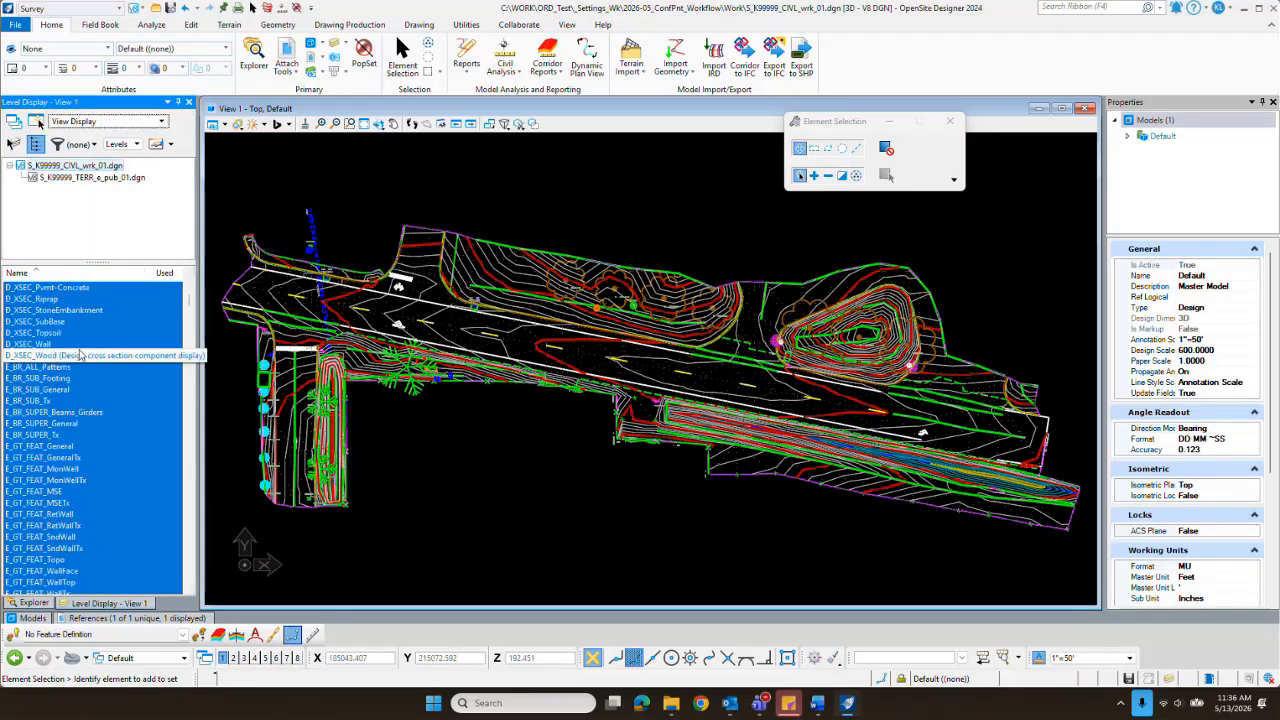
Step: Expand the Default survey data and create a new field book named New_ConfPnt
left_click(34, 603)
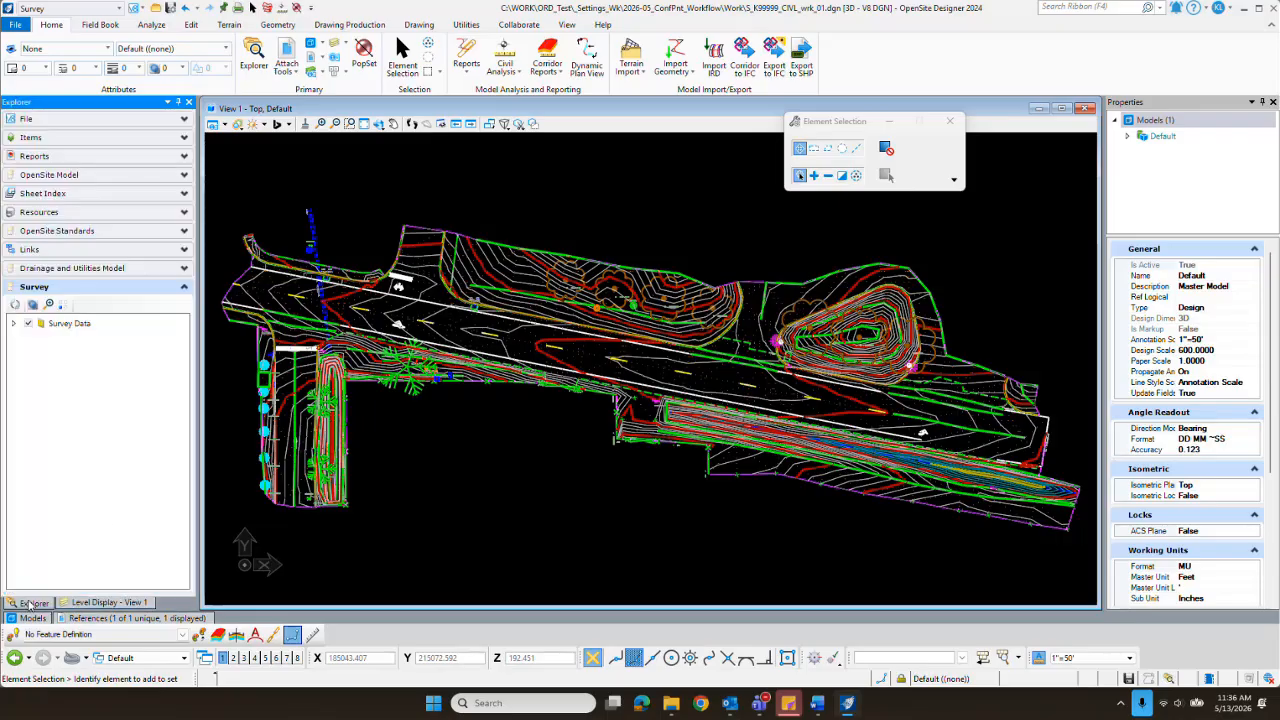
left_click(13, 323)
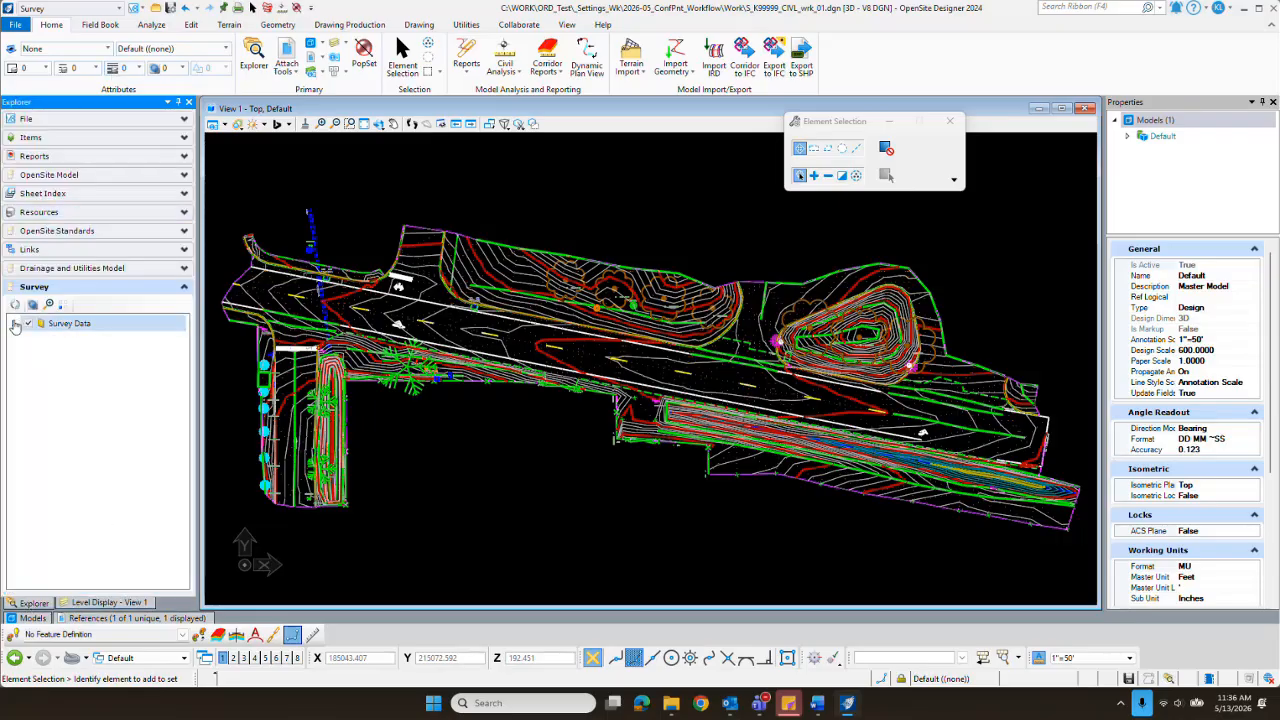
left_click(27, 339)
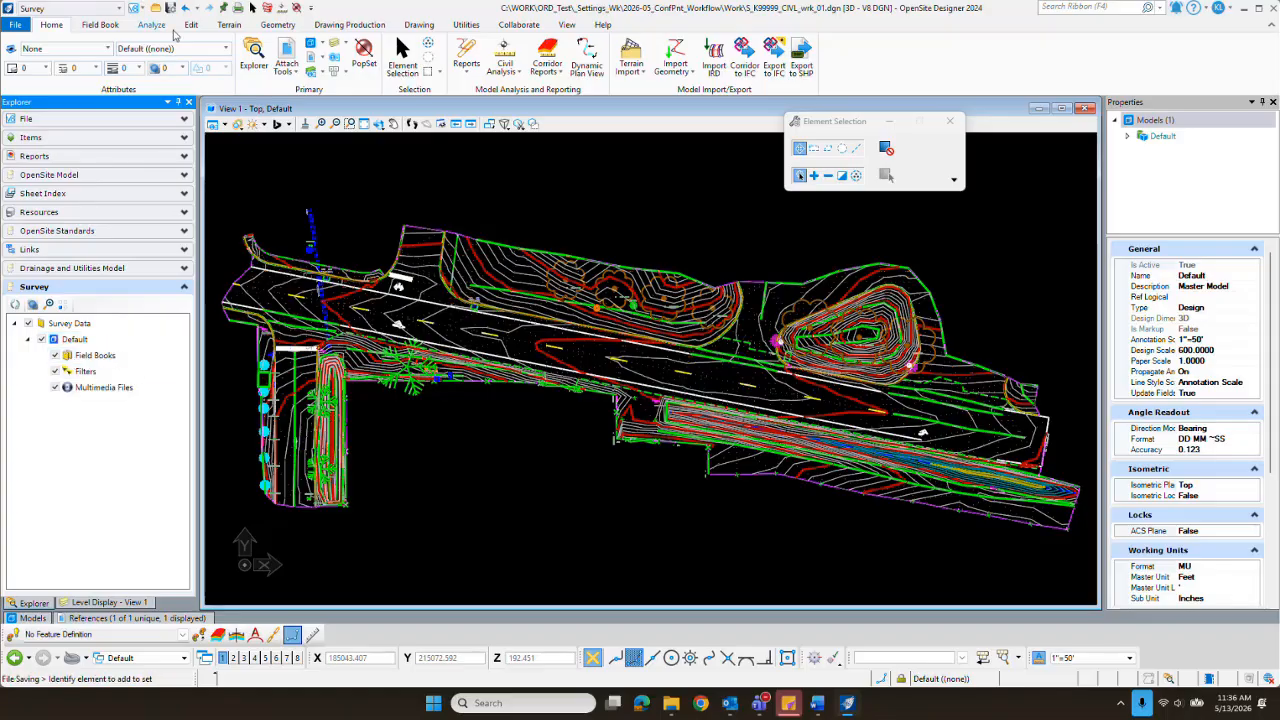
left_click(107, 30)
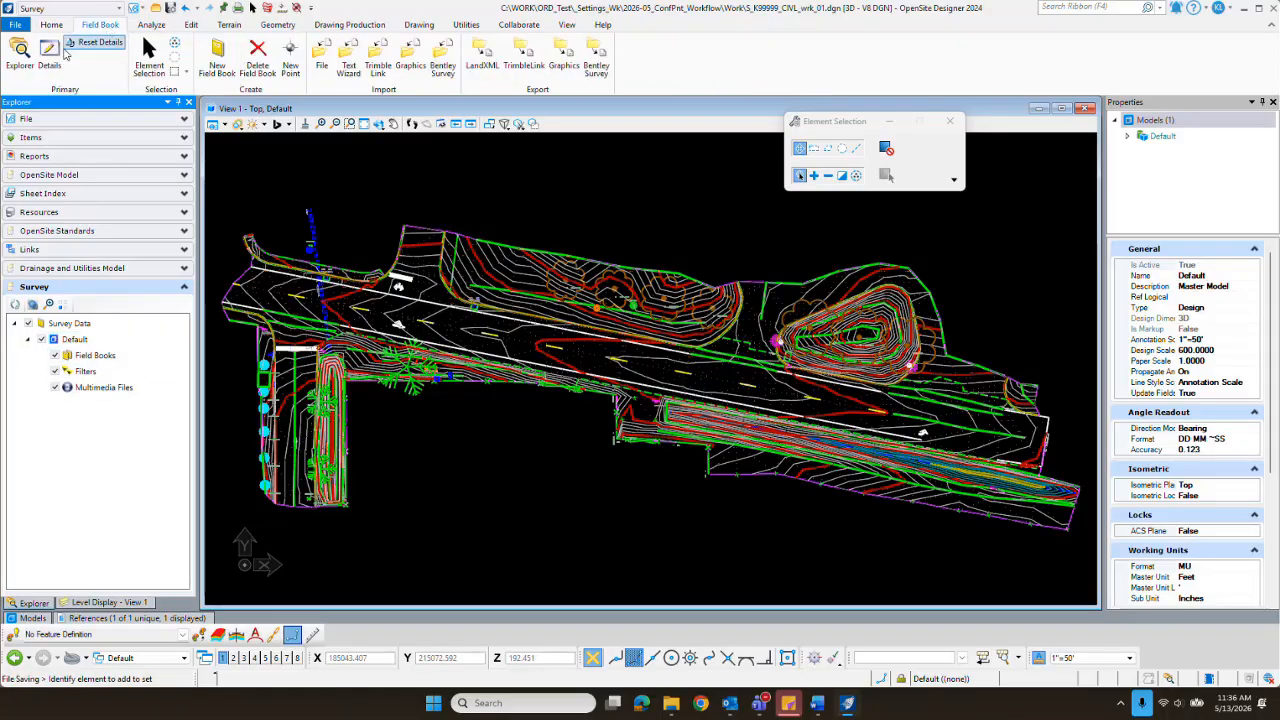
left_click(217, 65)
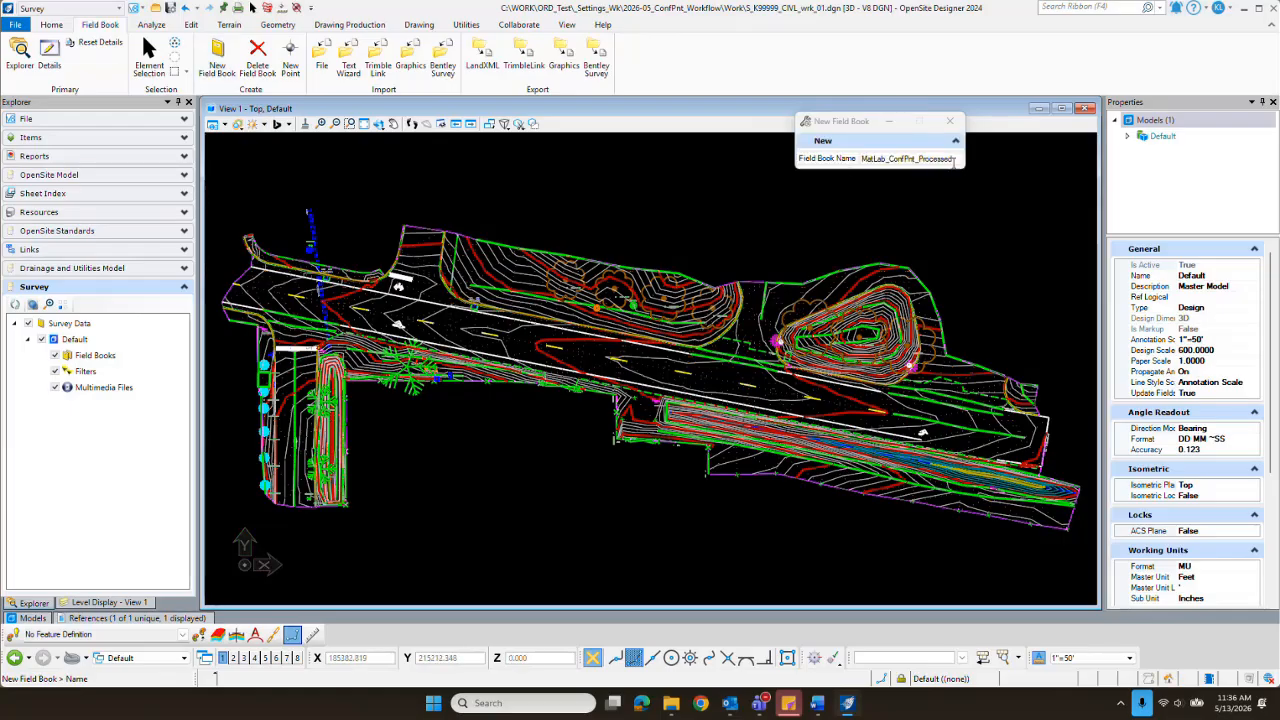
left_click_drag(952, 159, 863, 160)
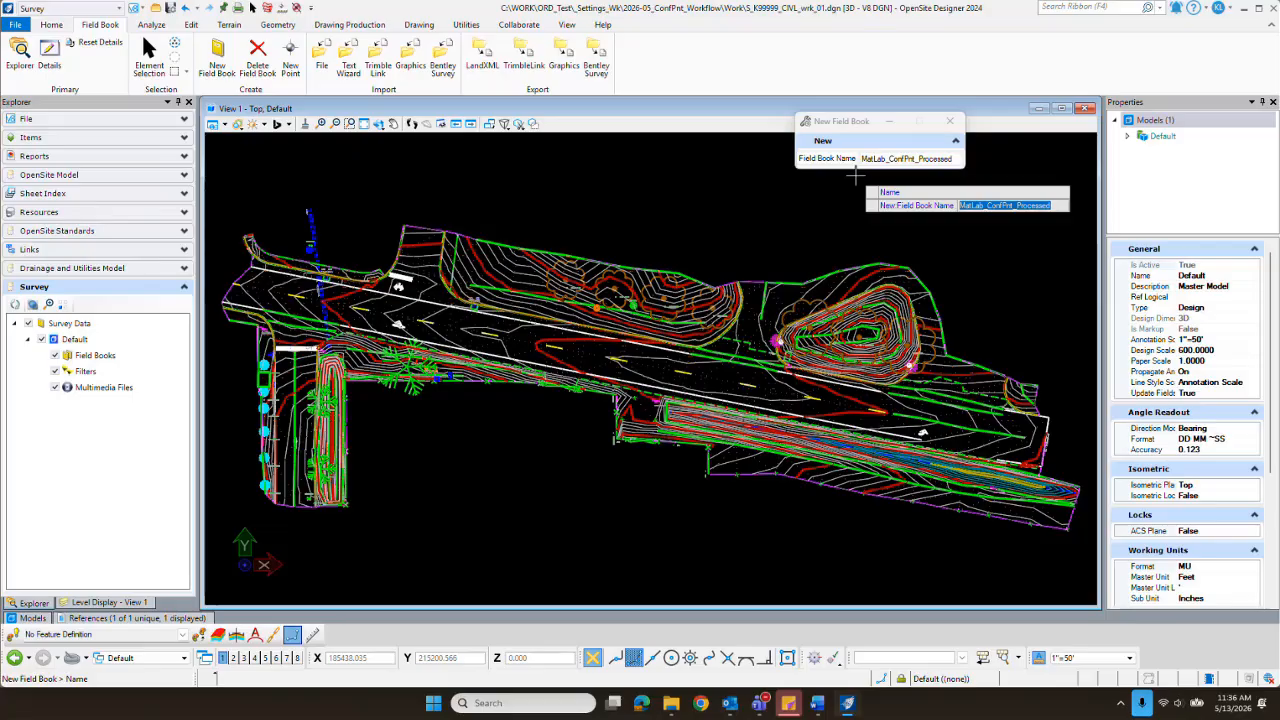
type("New")
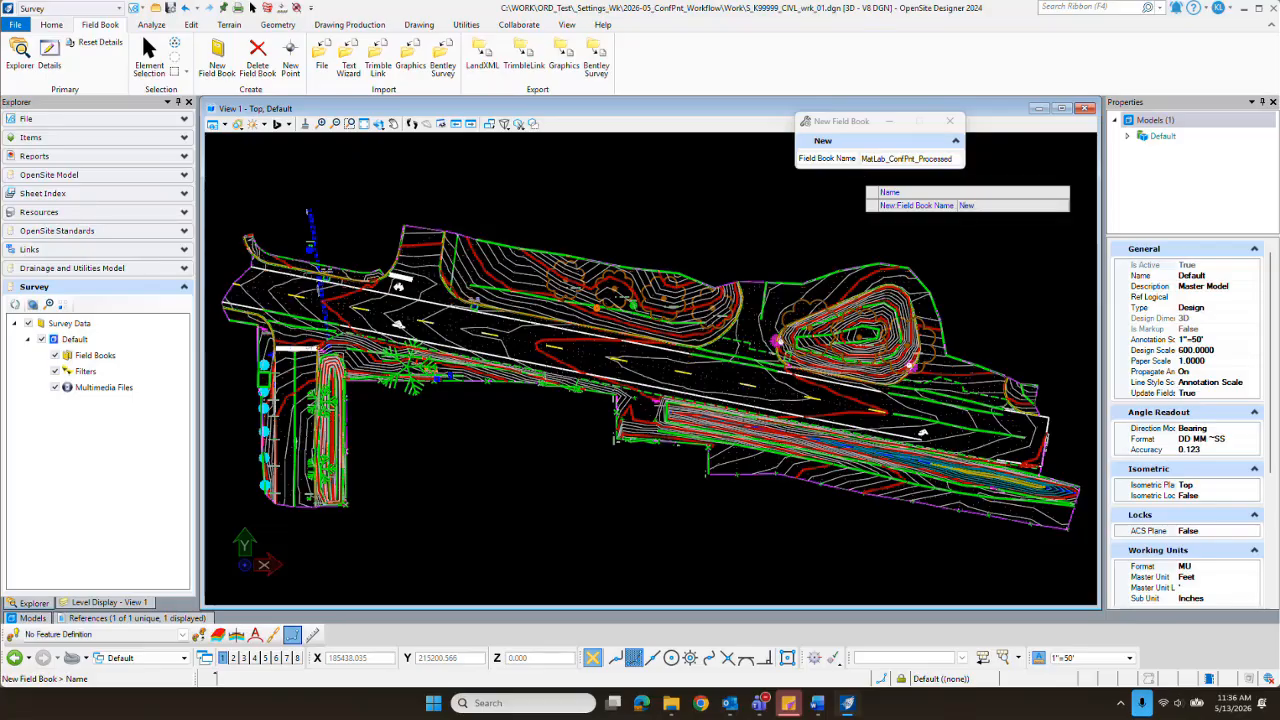
type("_ConfPnt")
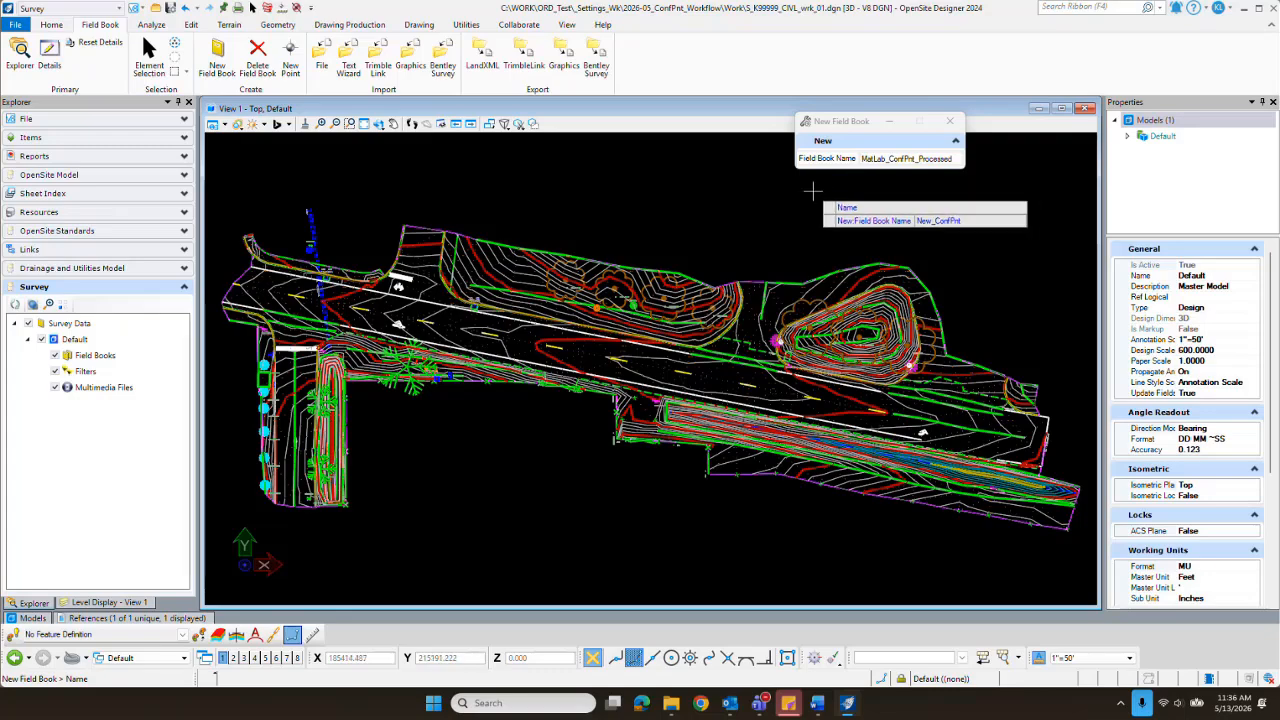
key("Return")
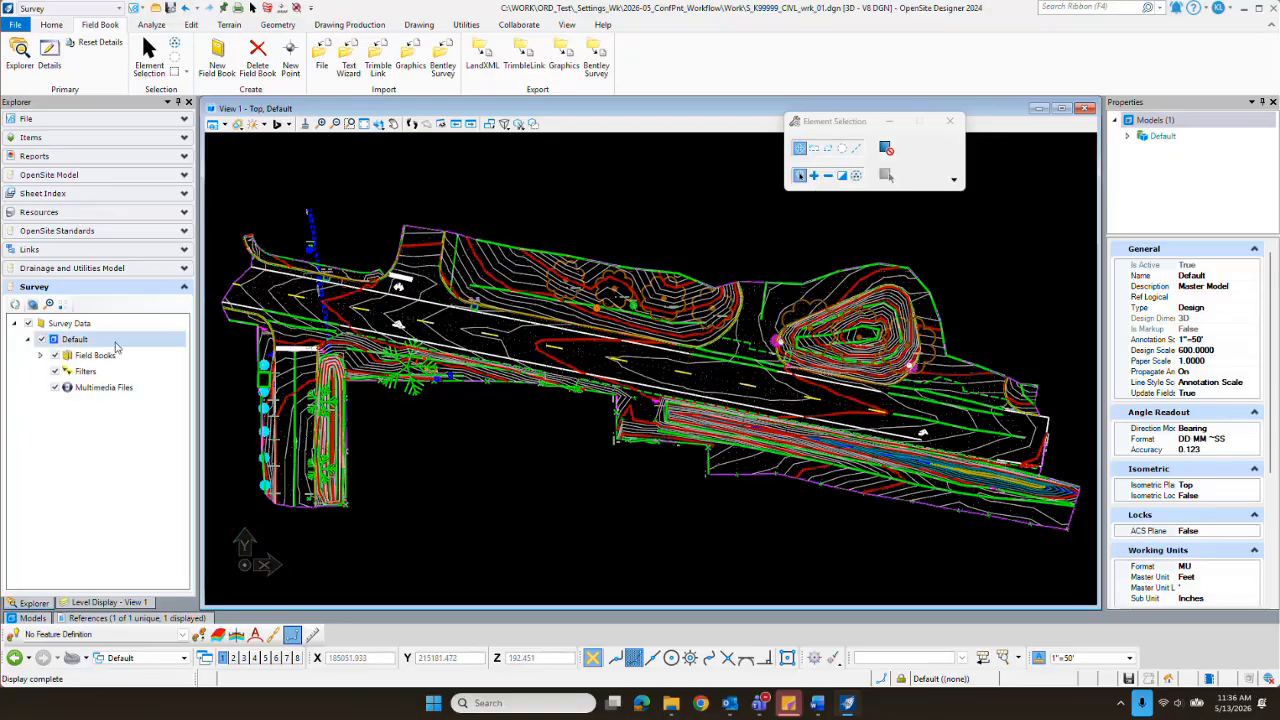
Step: Import MatLab_ConfPnt_Orig.csv from the Data folder into the New_ConfPnt field book as a data file
left_click(323, 60)
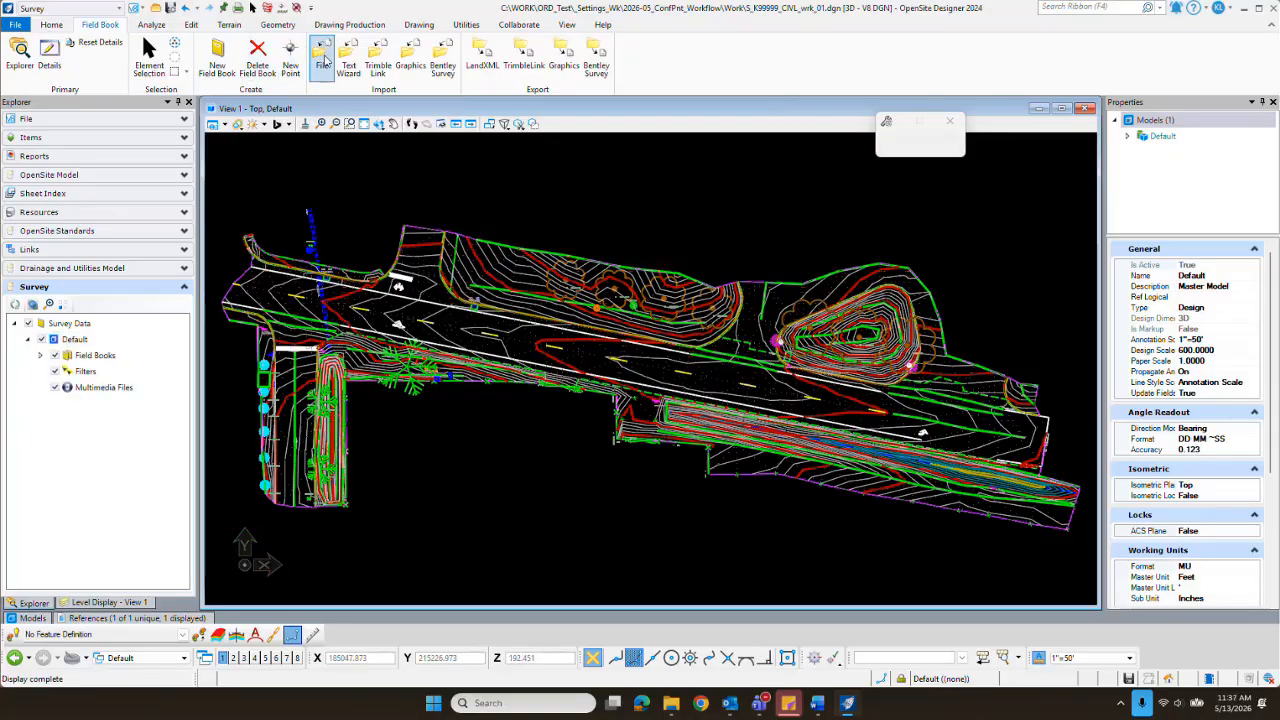
left_click(957, 160)
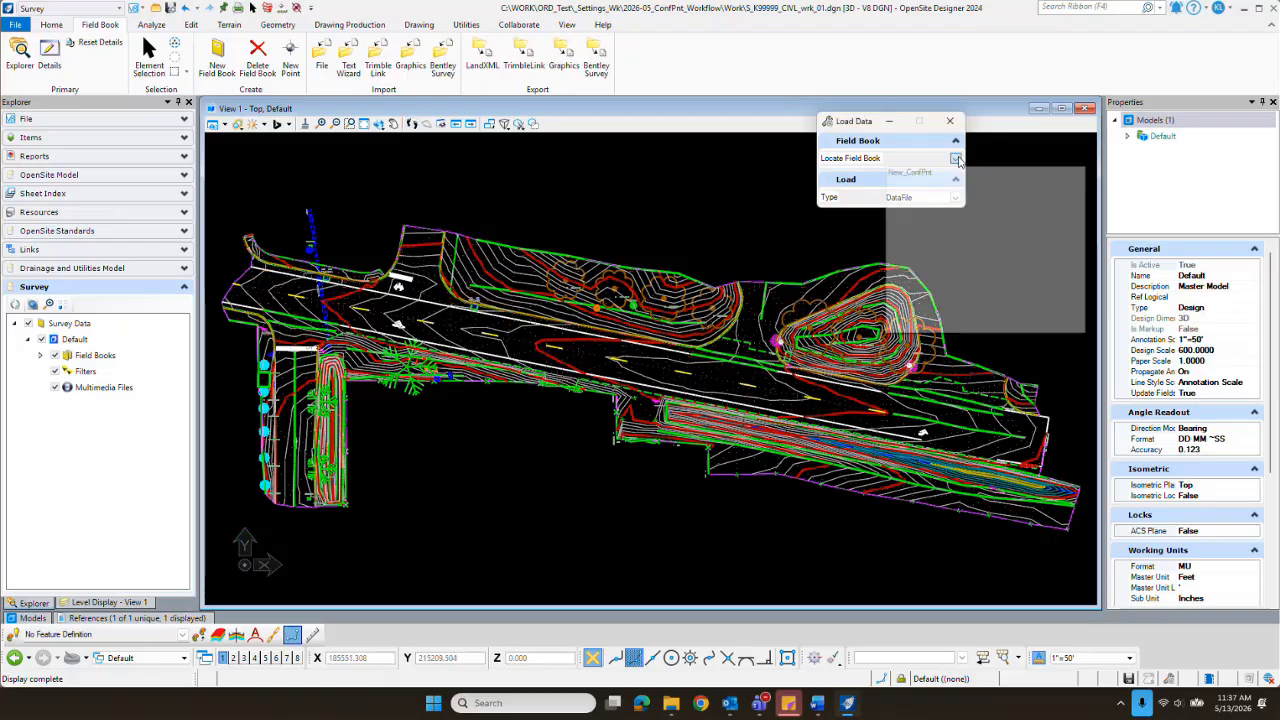
left_click(922, 176)
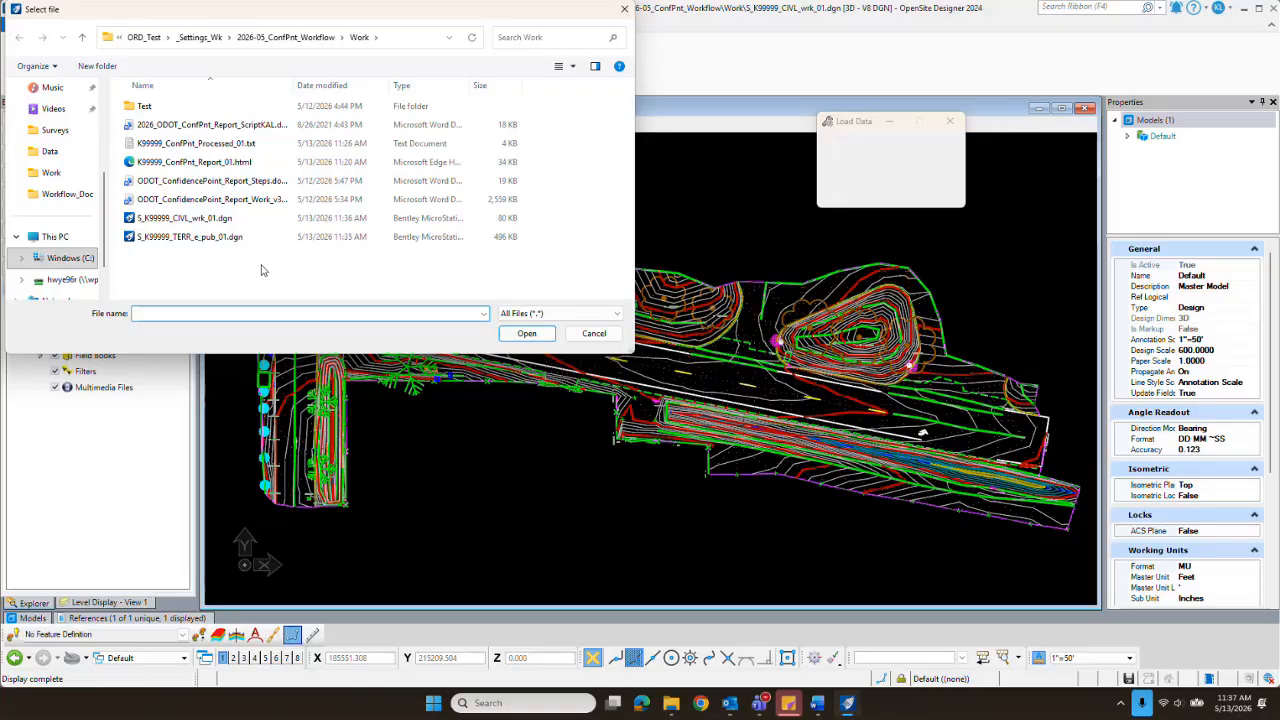
left_click(290, 38)
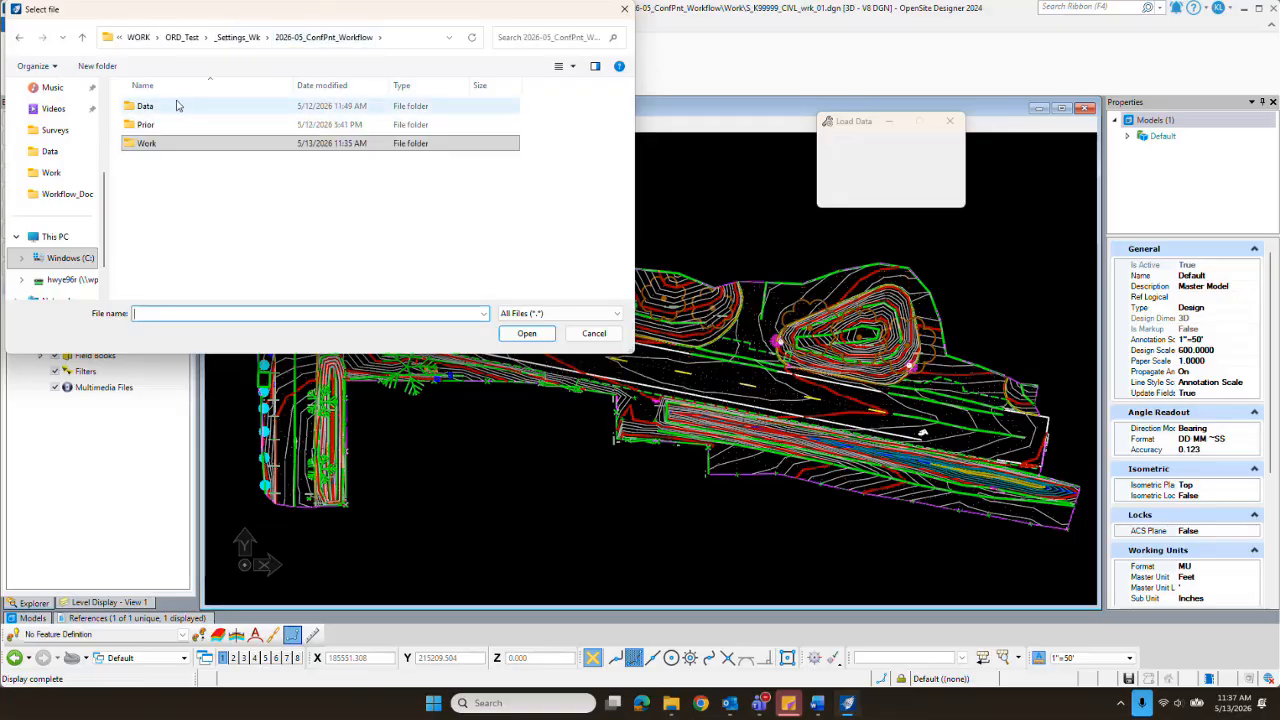
double_click(160, 107)
left_click(170, 106)
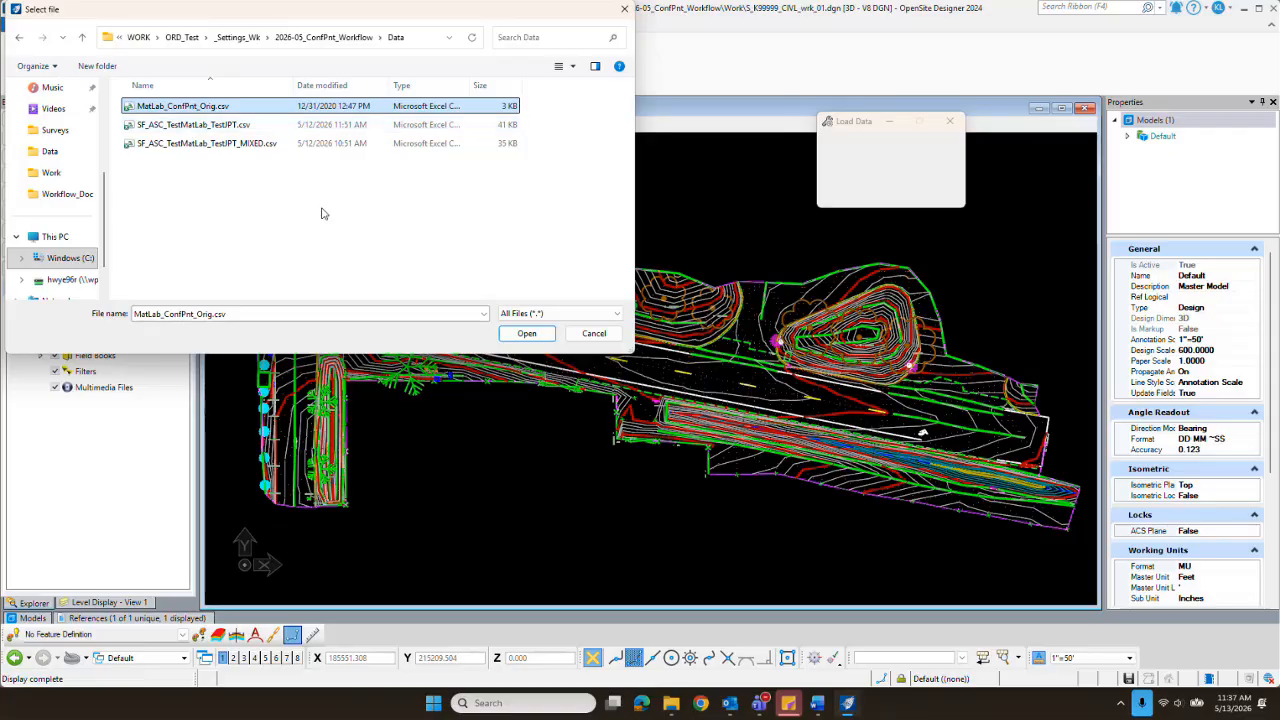
left_click(527, 334)
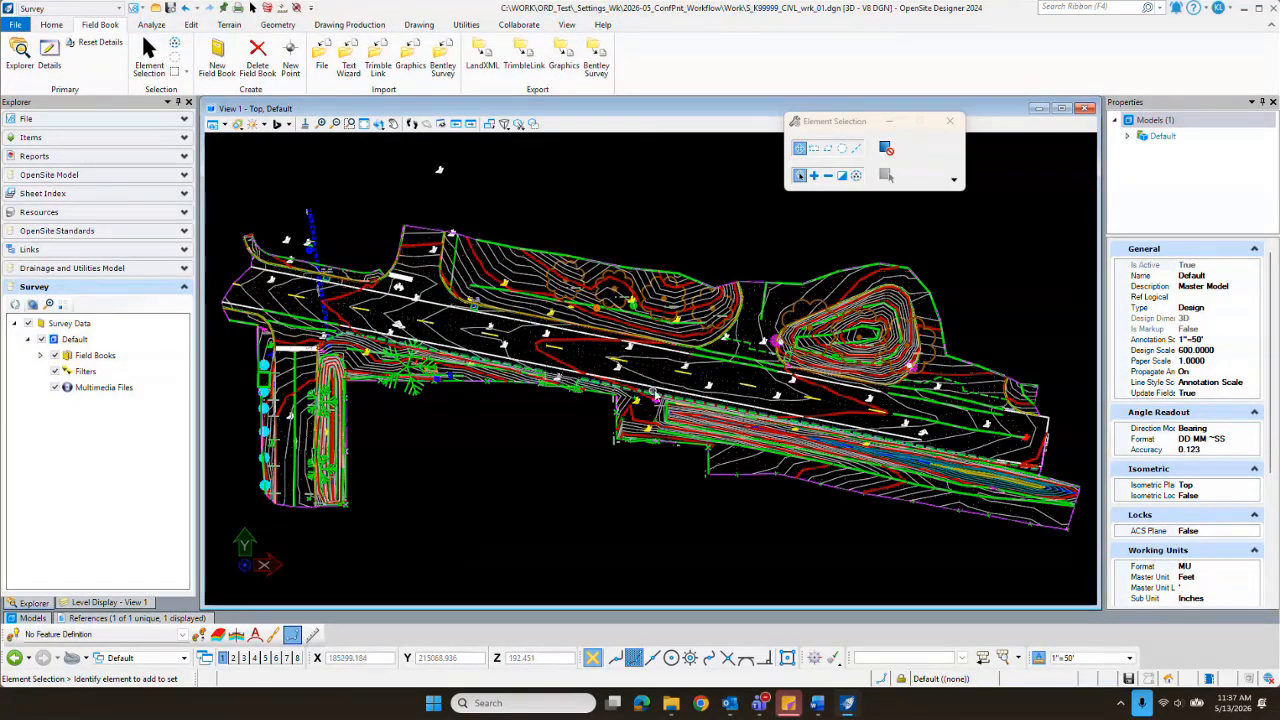
Step: Open the survey details and list all point features of the New_ConfPnt field book
scroll(622, 373, "up", 5)
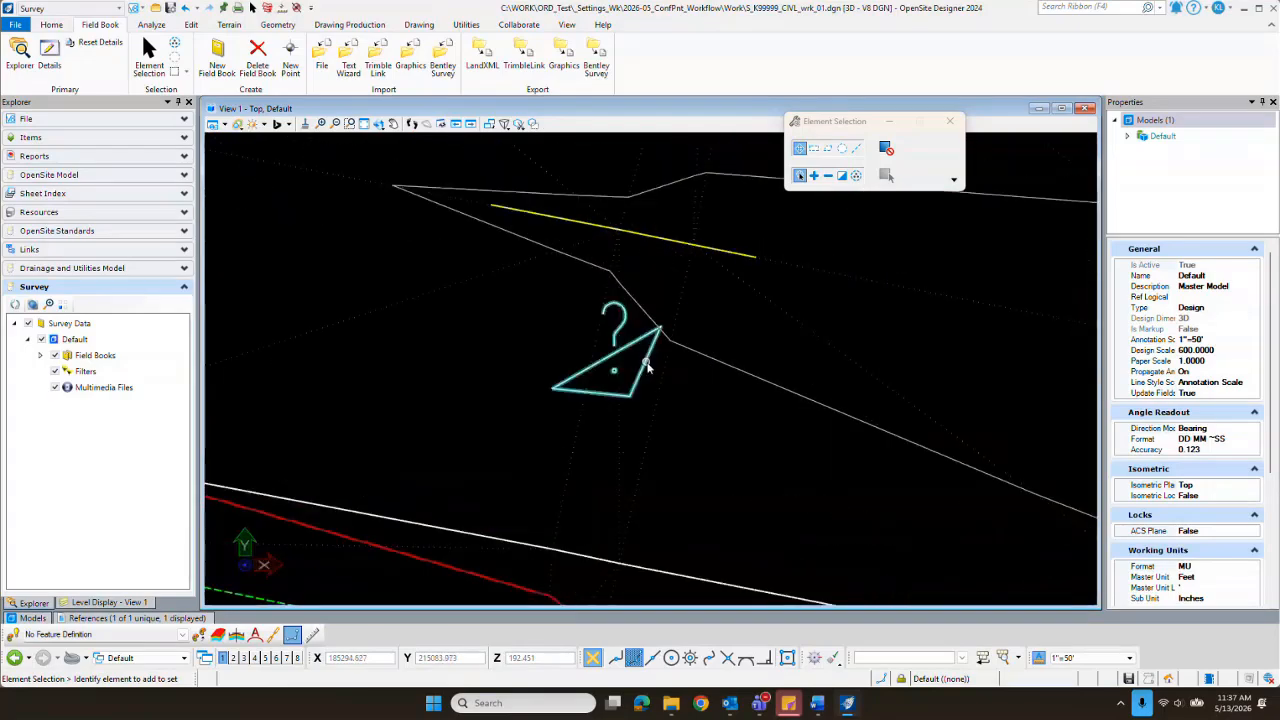
scroll(611, 320, "down", 4)
scroll(660, 375, "down", 2)
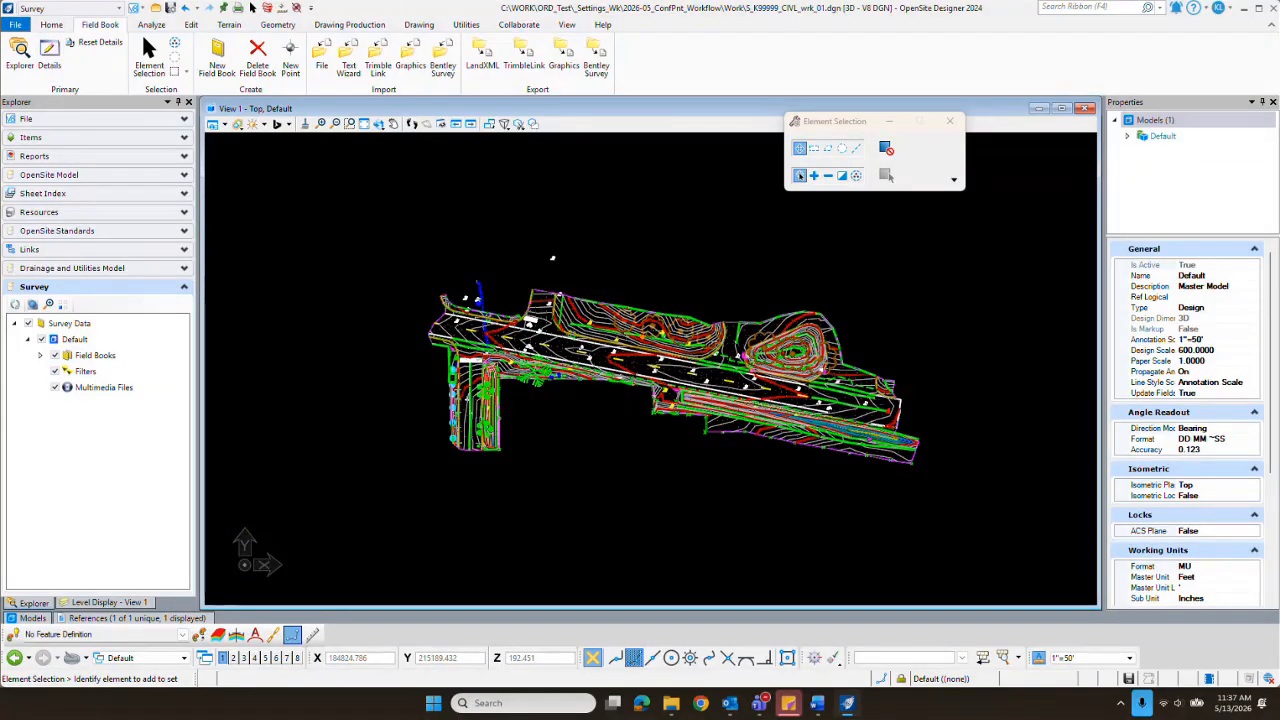
left_click_drag(1051, 183, 738, 195)
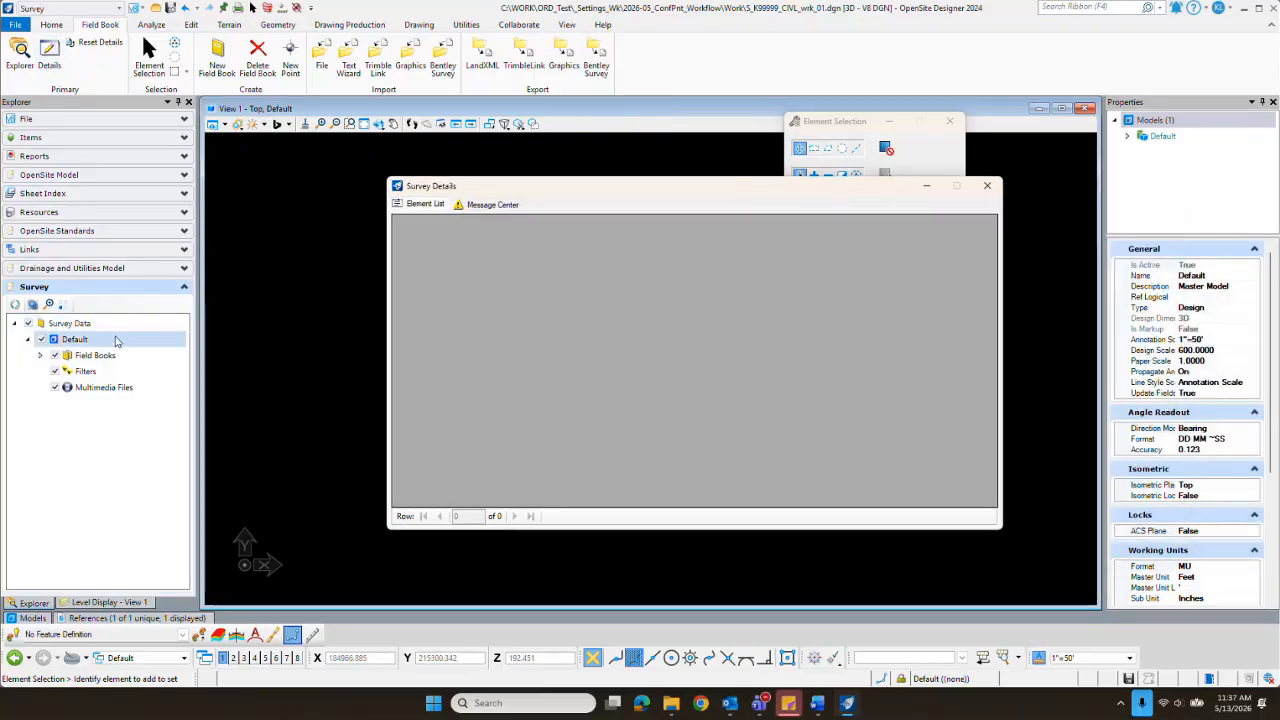
left_click(40, 356)
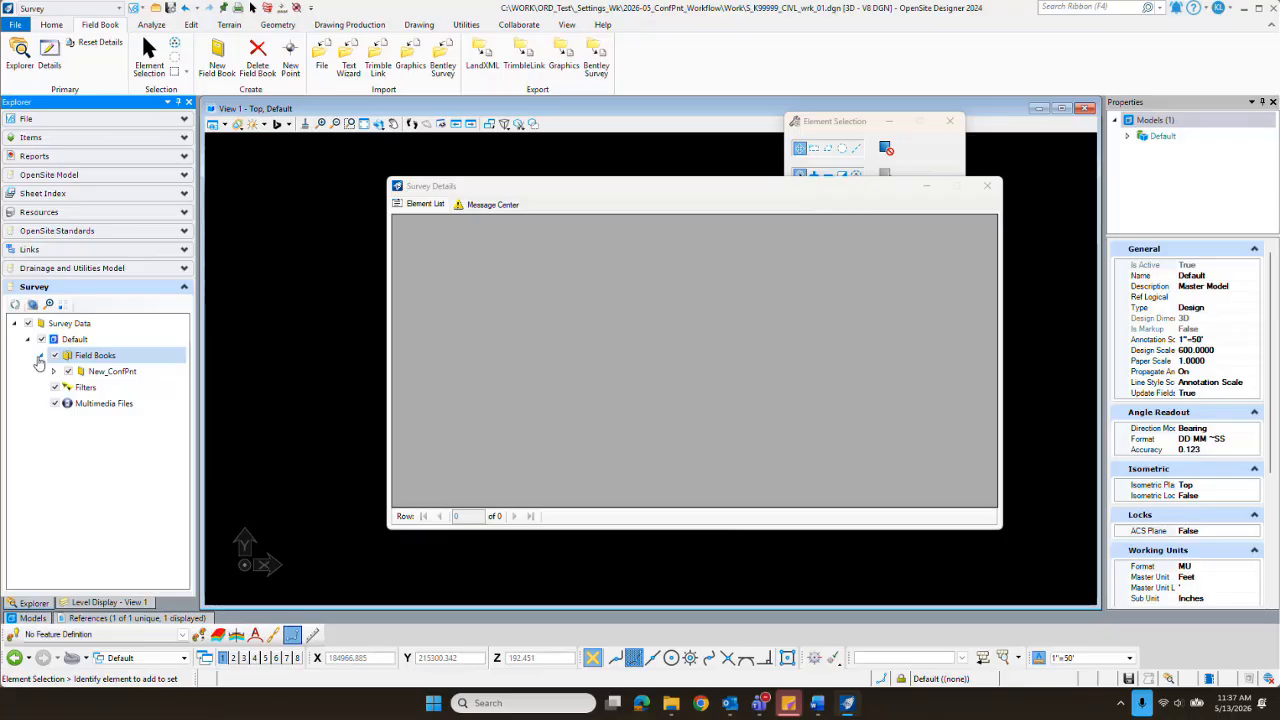
left_click(54, 372)
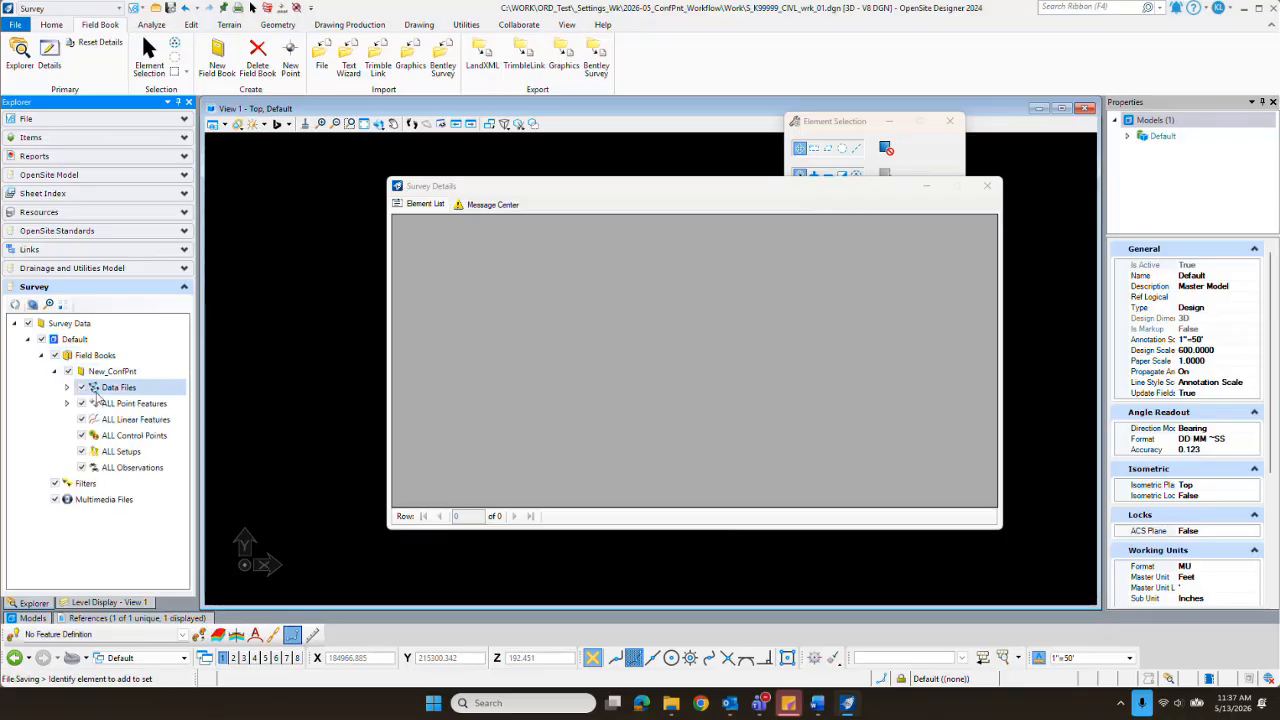
left_click(66, 403)
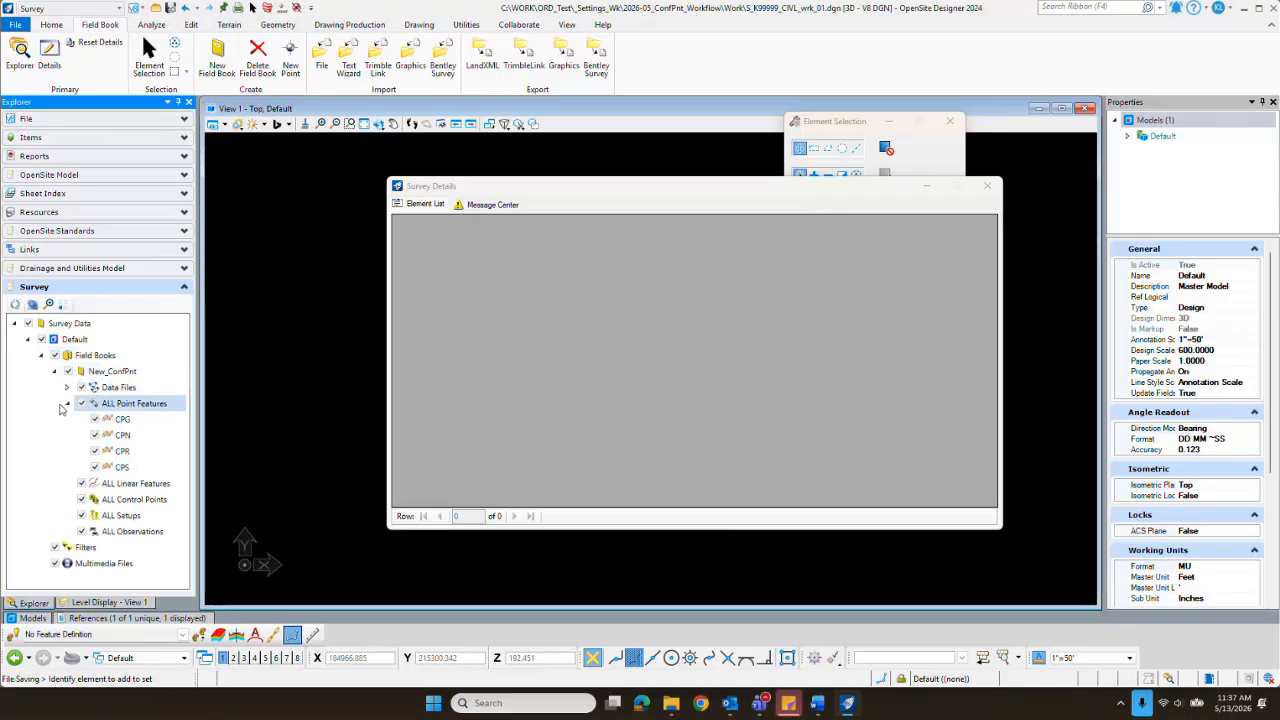
left_click(95, 403)
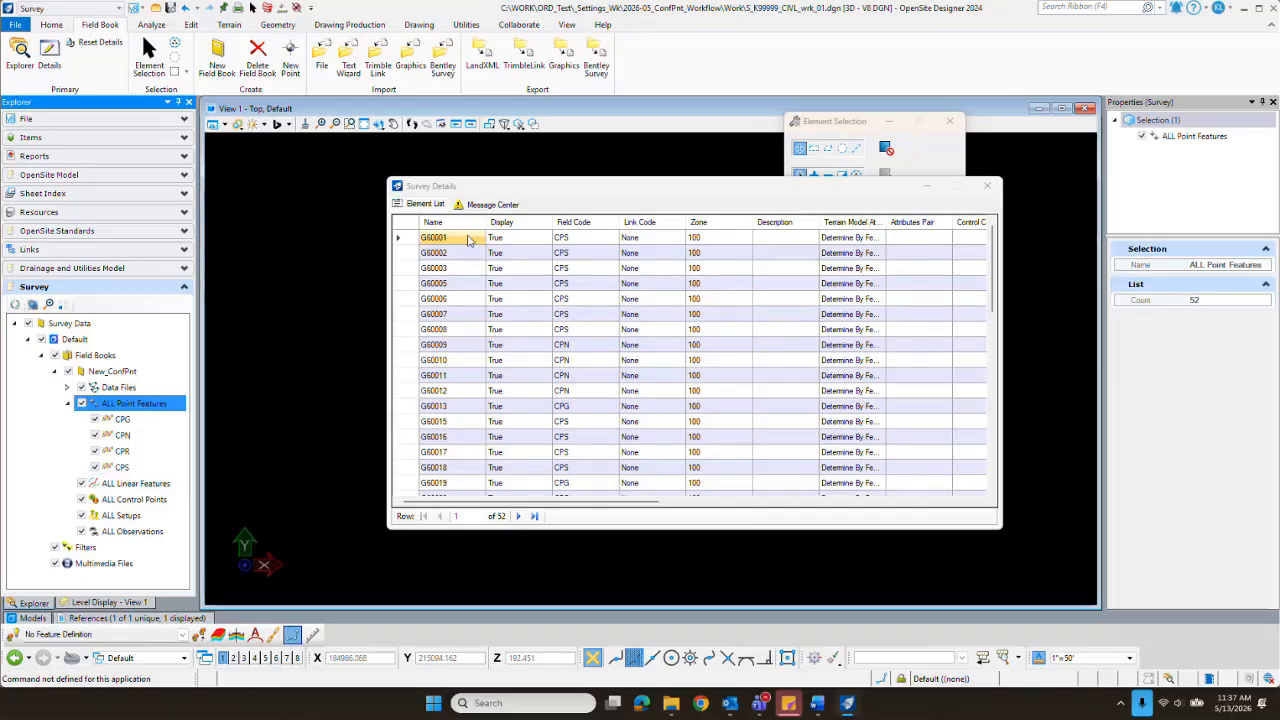
scroll(562, 258, "down", 5)
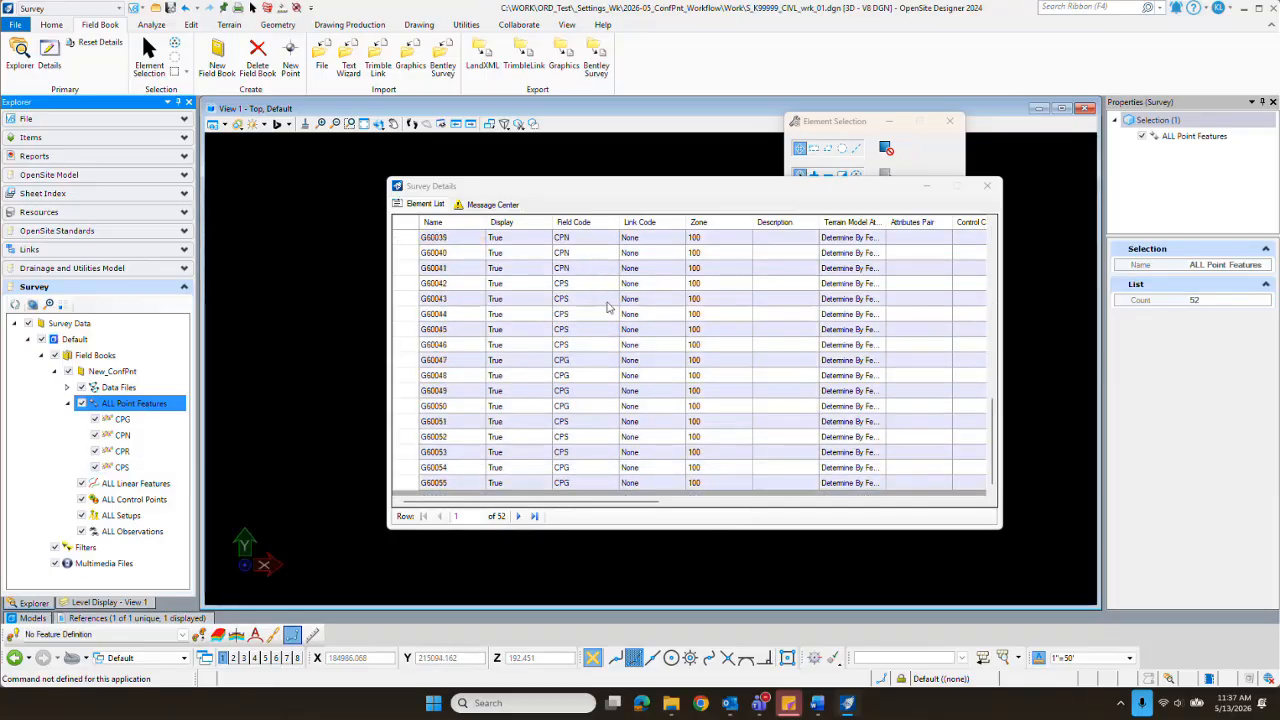
Step: Create a selection set from all listed point features and move the survey details window off the model view
left_click(406, 226)
right_click(411, 273)
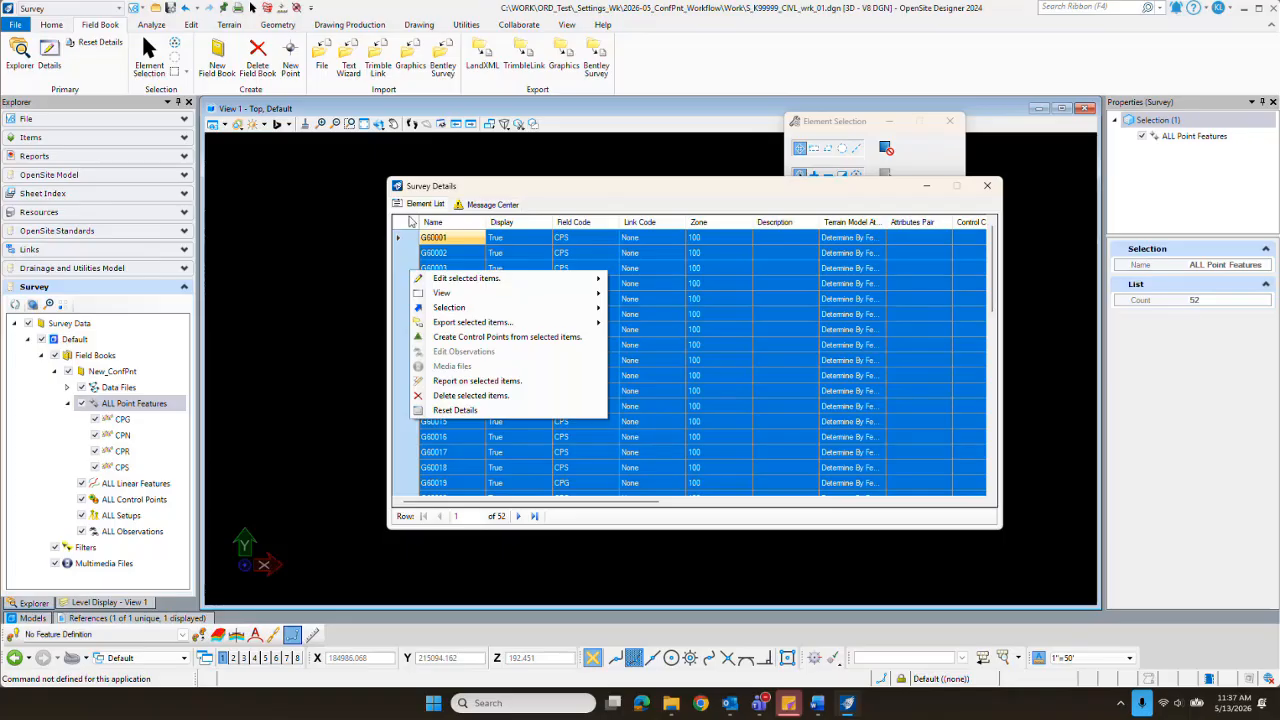
mouse_move(540, 307)
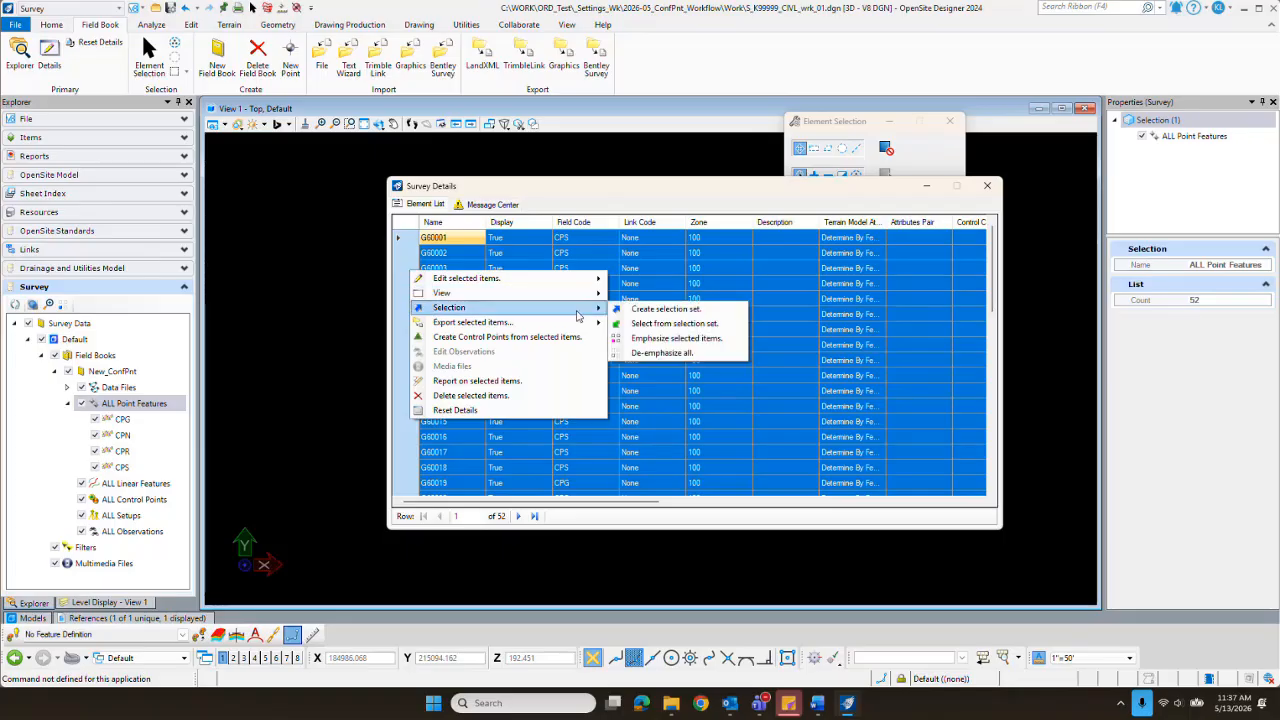
left_click(677, 310)
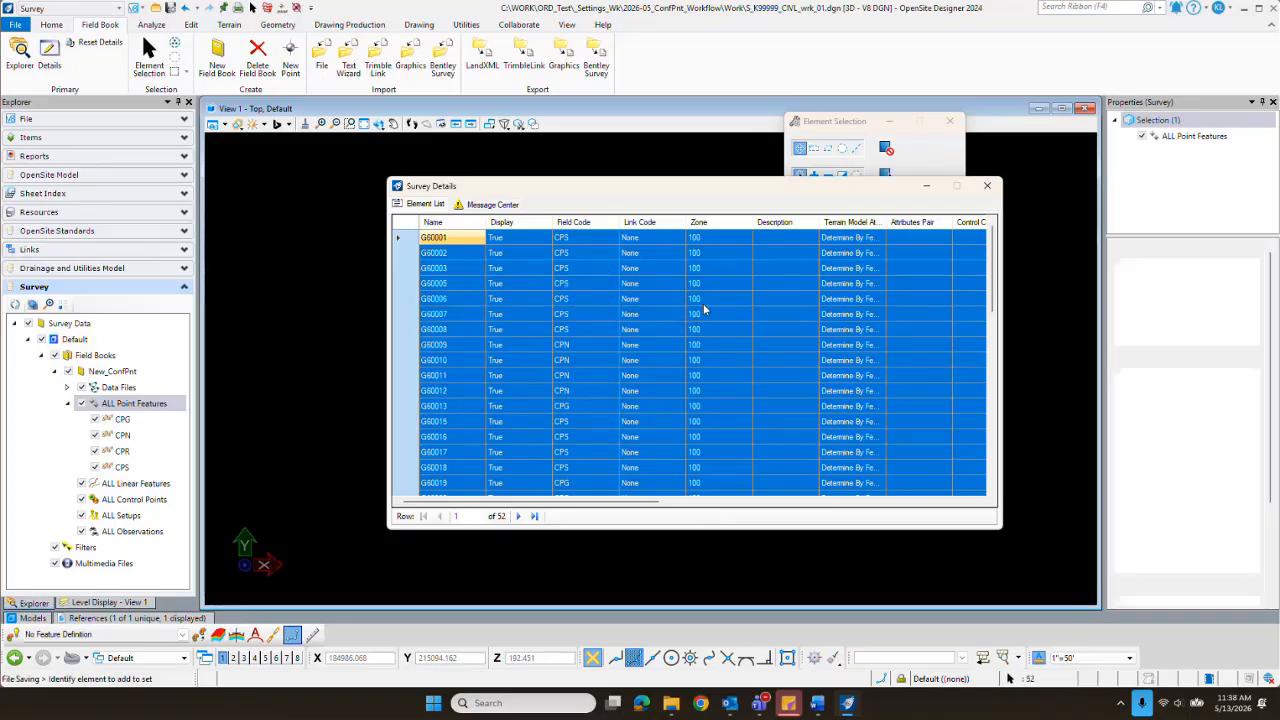
left_click_drag(681, 191, 1279, 400)
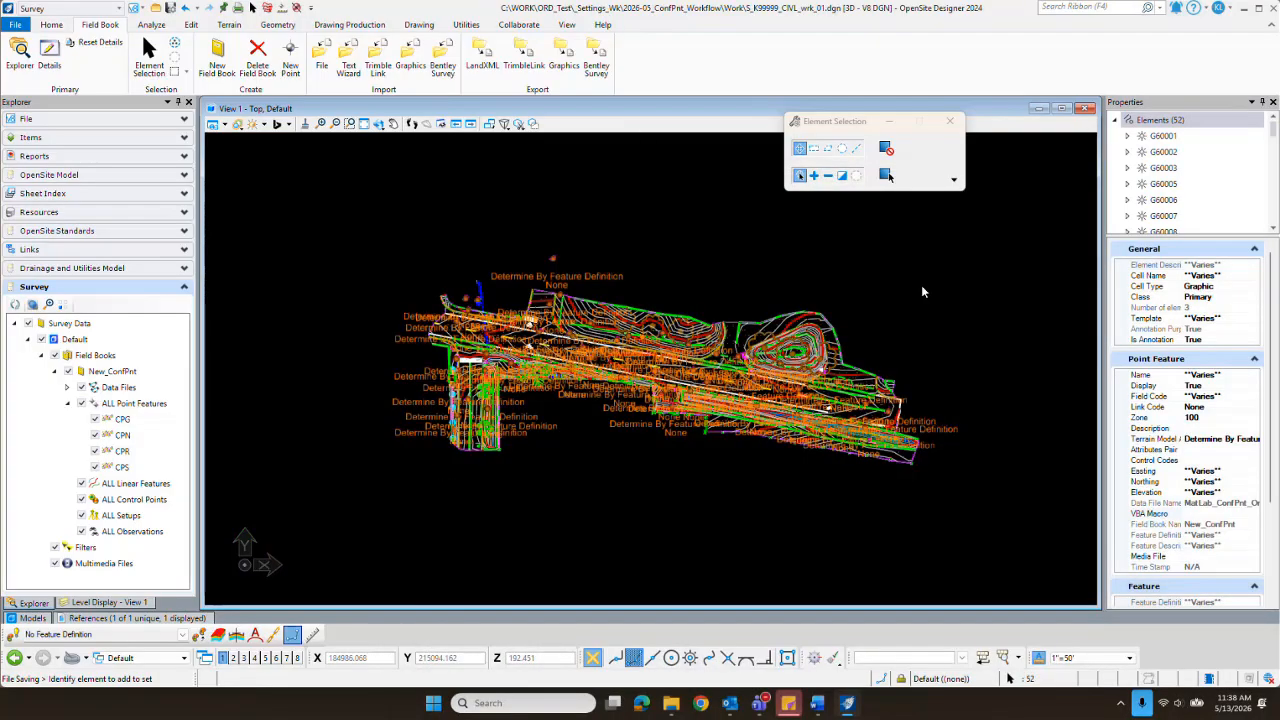
Step: Run Analyze Elevation on the selected confidence points against the MatLab_OG terrain with a tolerance of 0.100
left_click(228, 25)
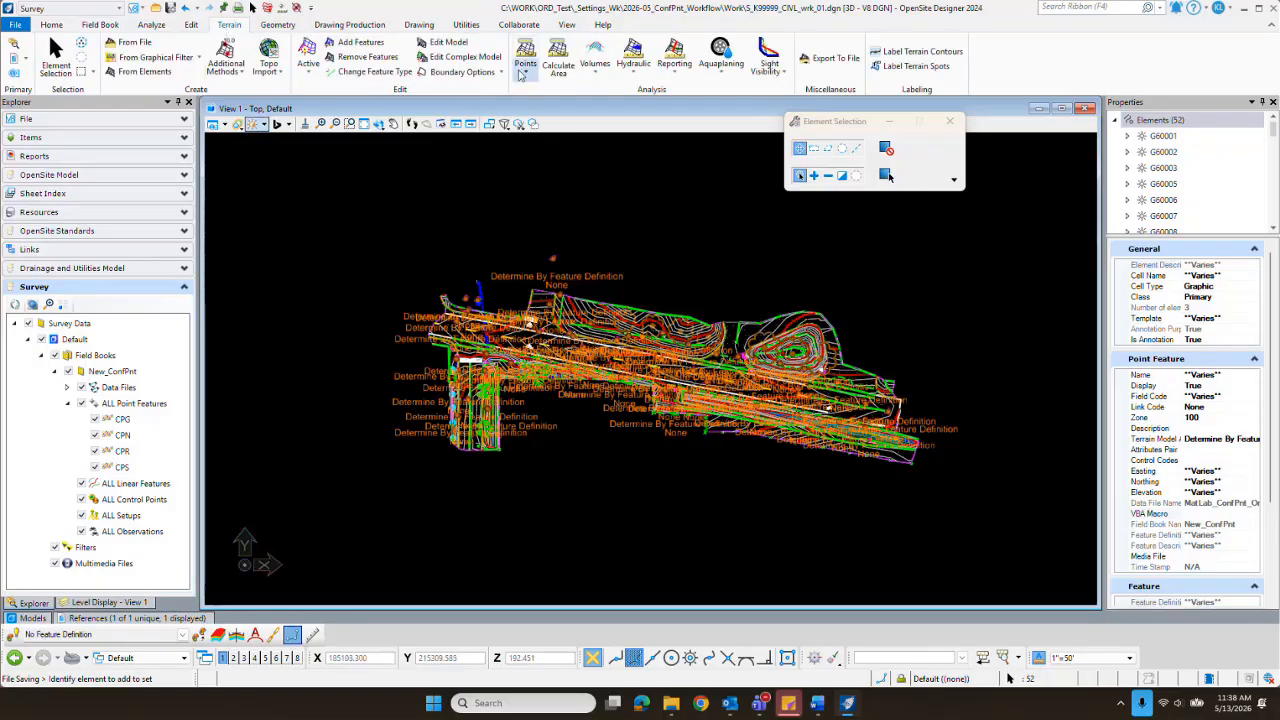
left_click(524, 74)
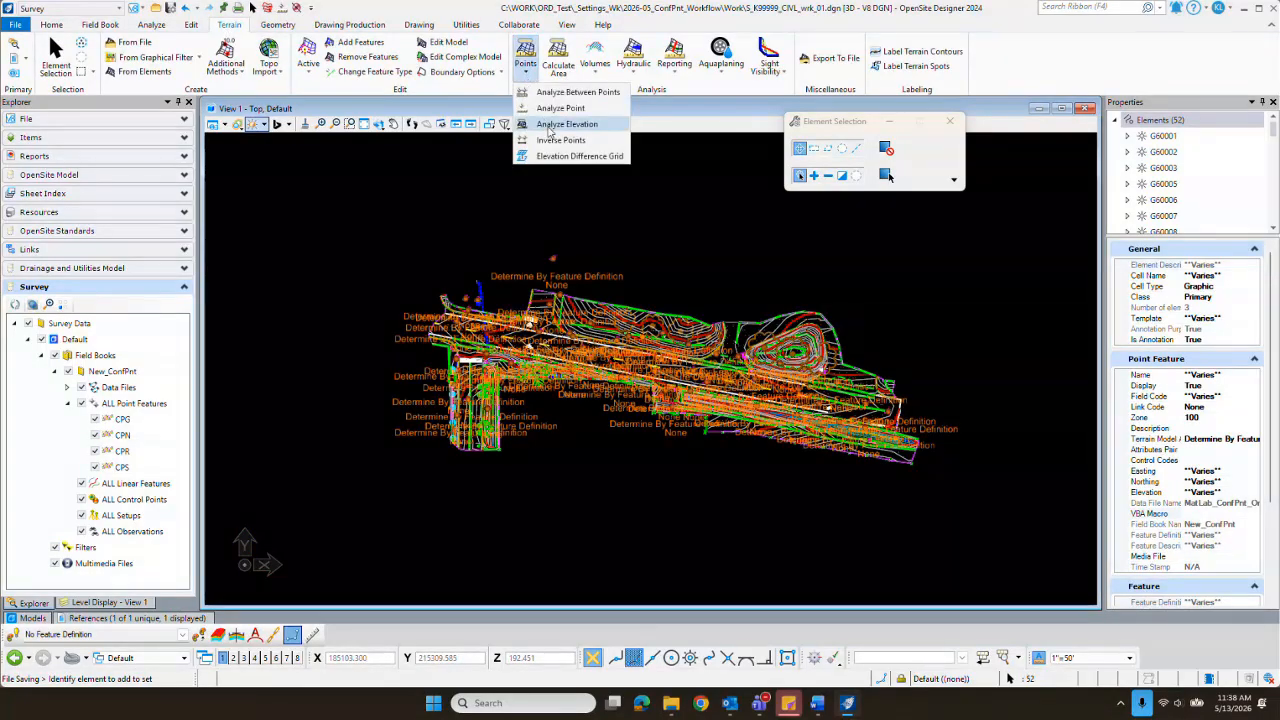
left_click(552, 125)
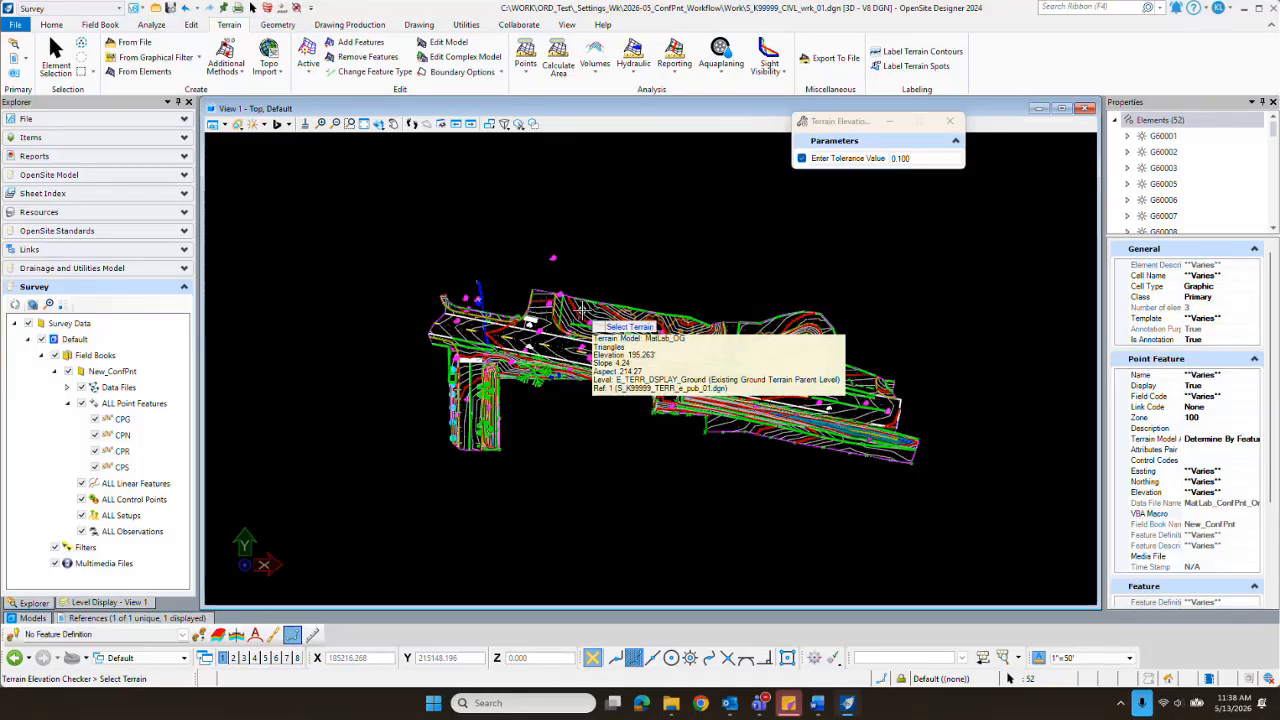
left_click(583, 312)
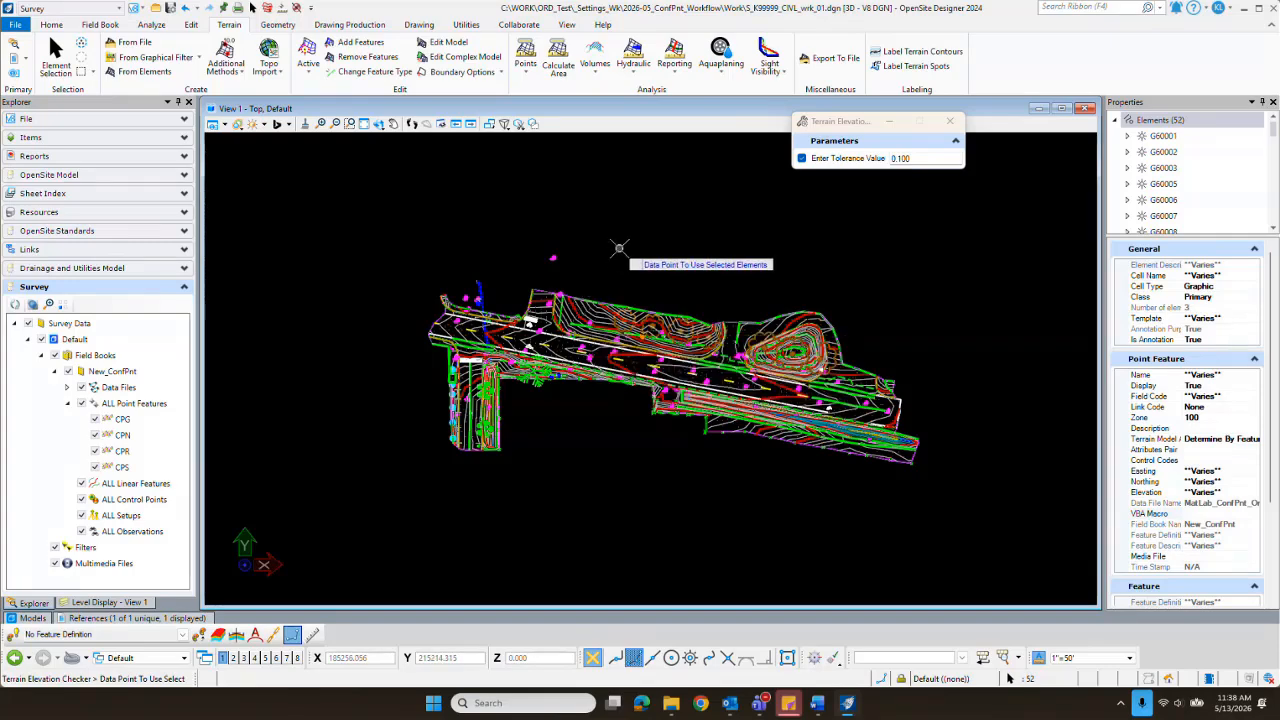
left_click(619, 248)
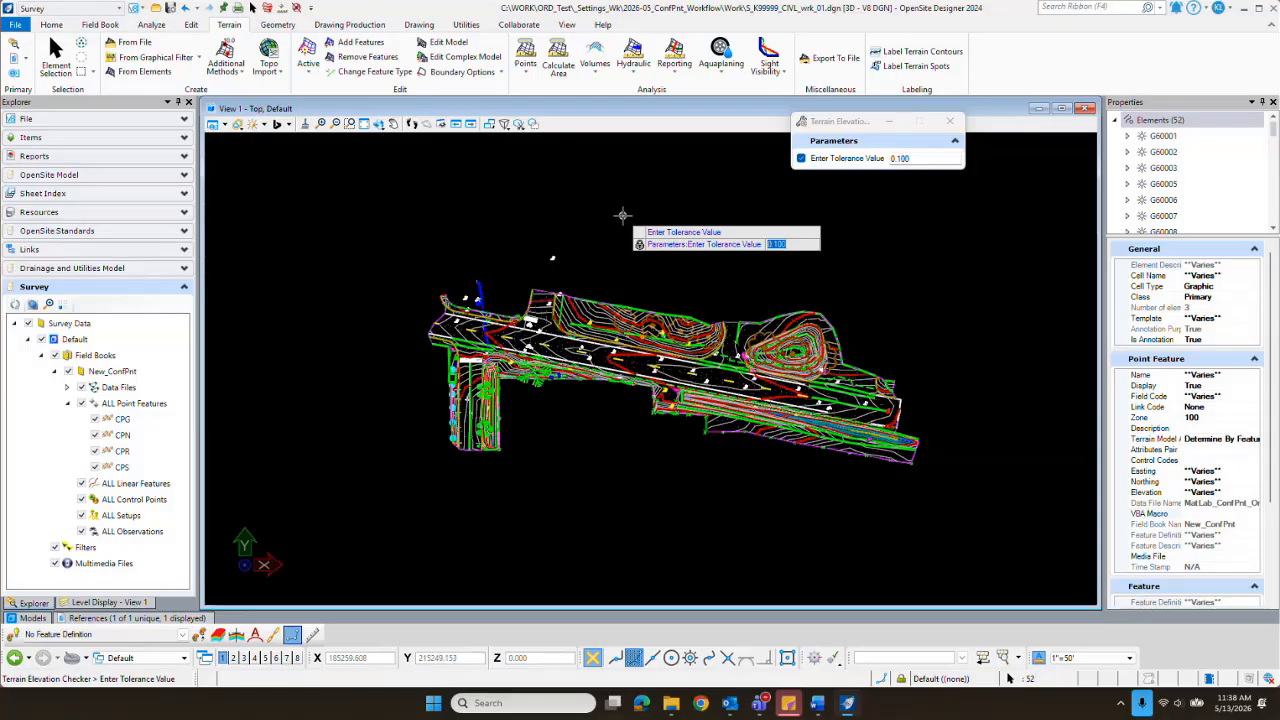
left_click(622, 216)
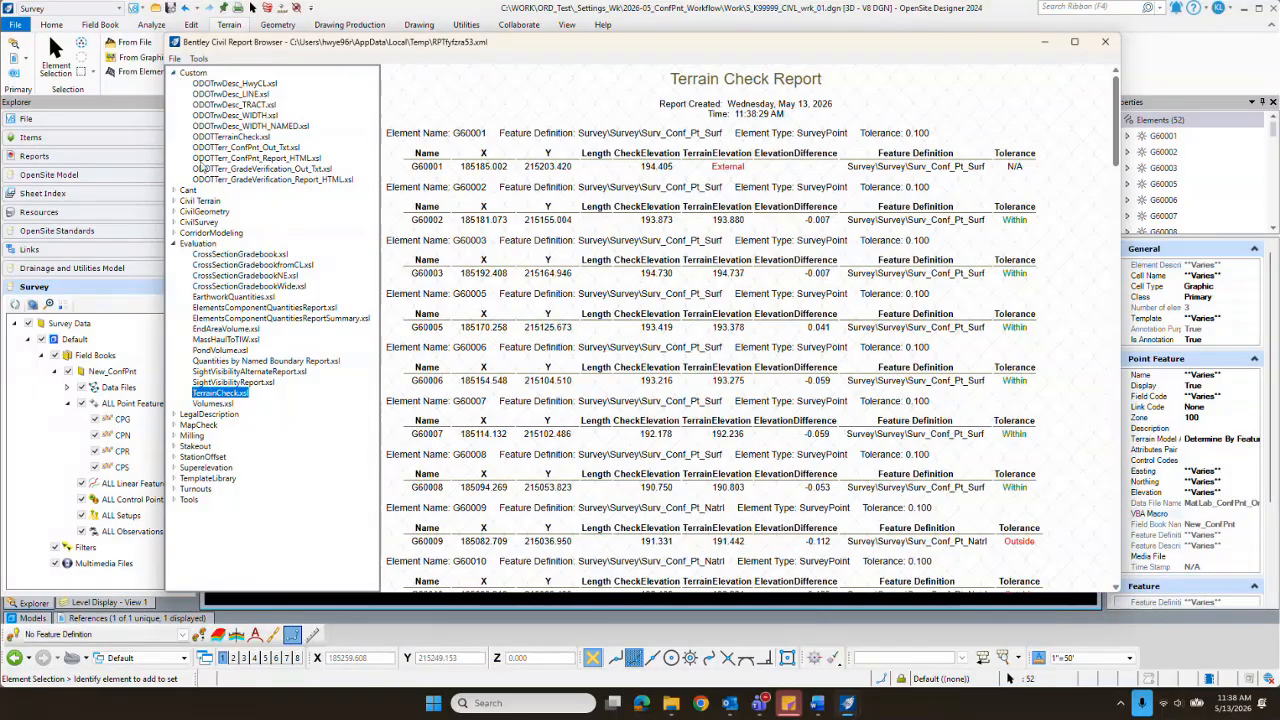
Step: Display the results with the custom ODOTTerr_ConfPnt_Report_HTML.xsl style sheet and review the summary and point results
left_click(283, 160)
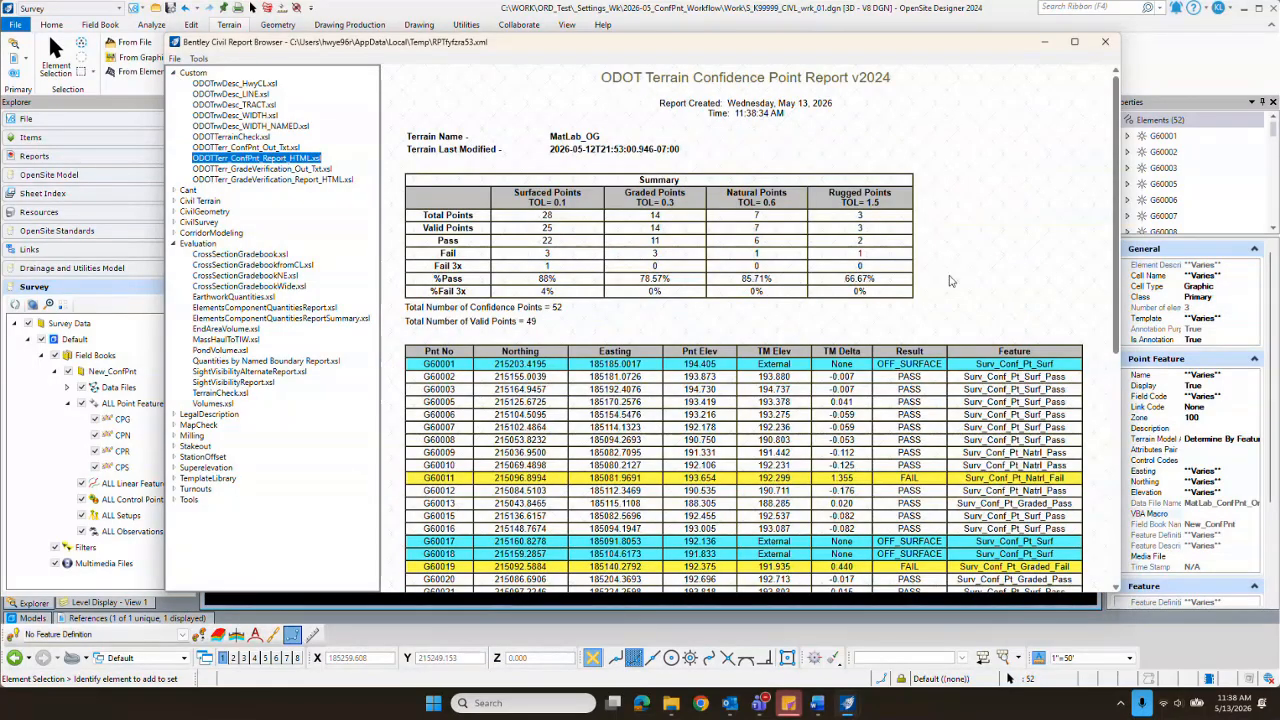
scroll(958, 270, "down", 8)
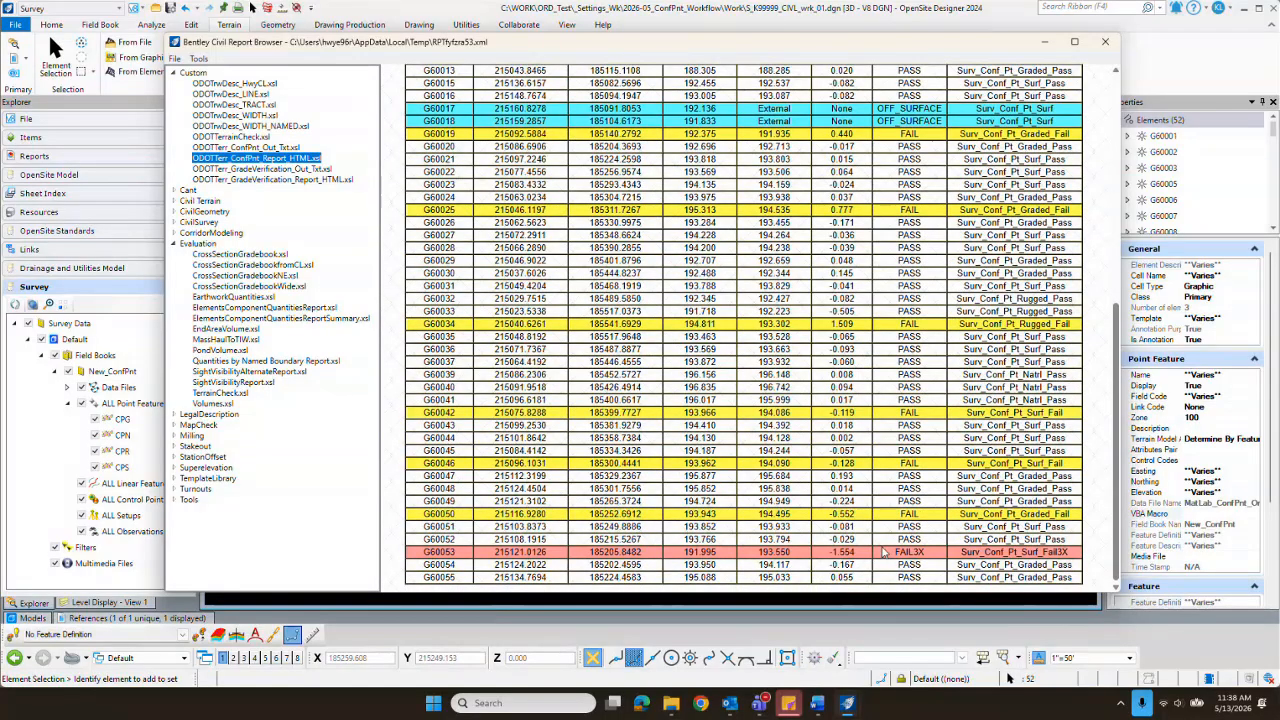
scroll(884, 551, "up", 8)
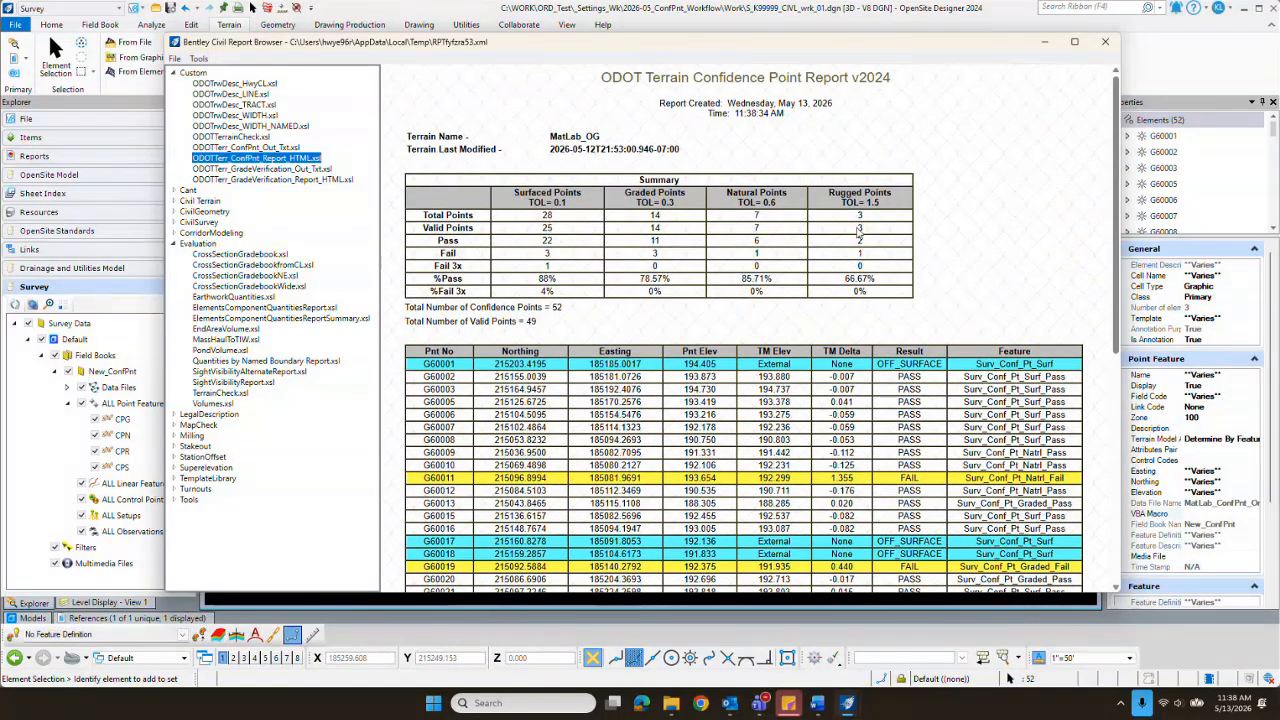
scroll(858, 231, "down", 8)
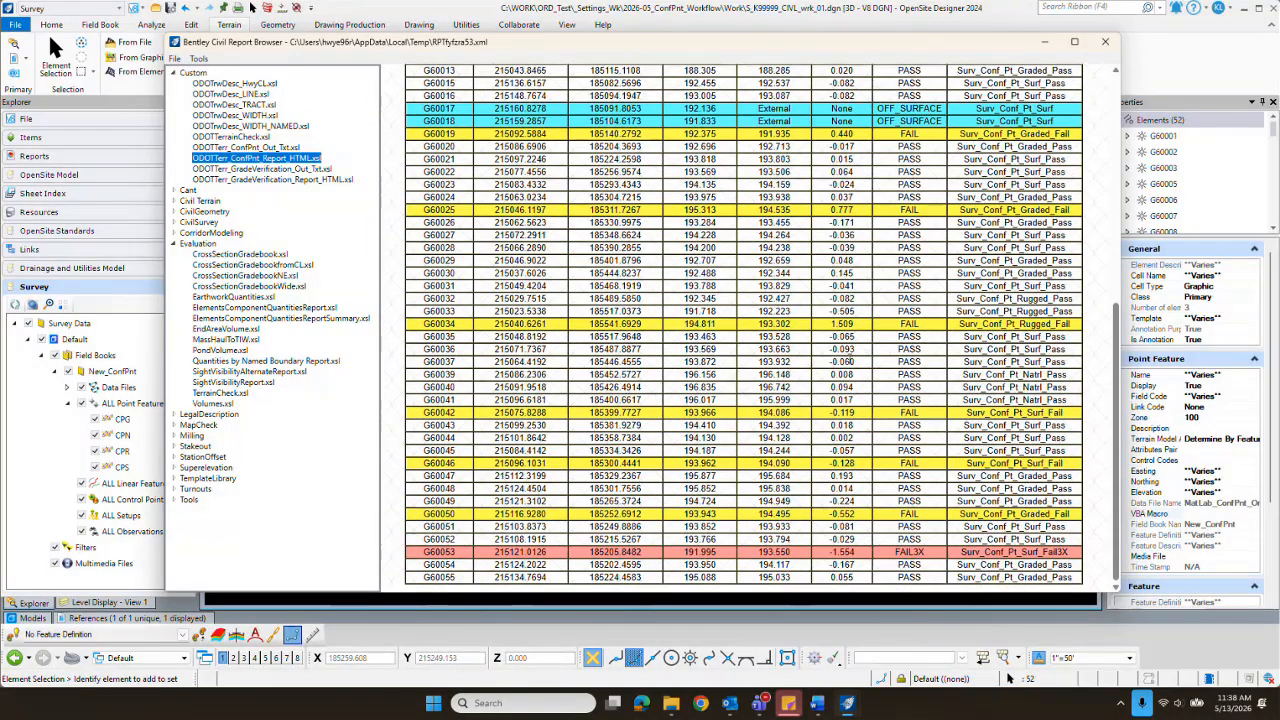
scroll(790, 258, "up", 8)
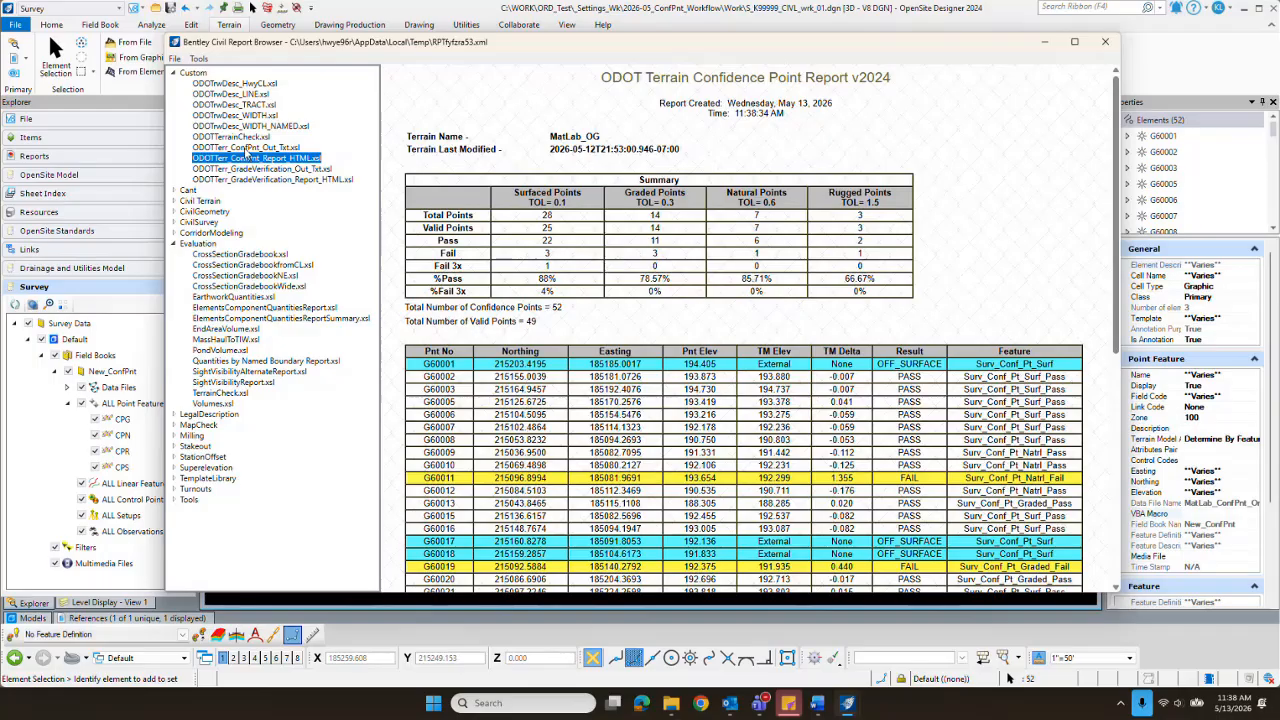
Step: Review the results with the ODOTTerr_ConfPnt_Out_Txt.xsl style sheet, close the report and clear the point selection
left_click(247, 148)
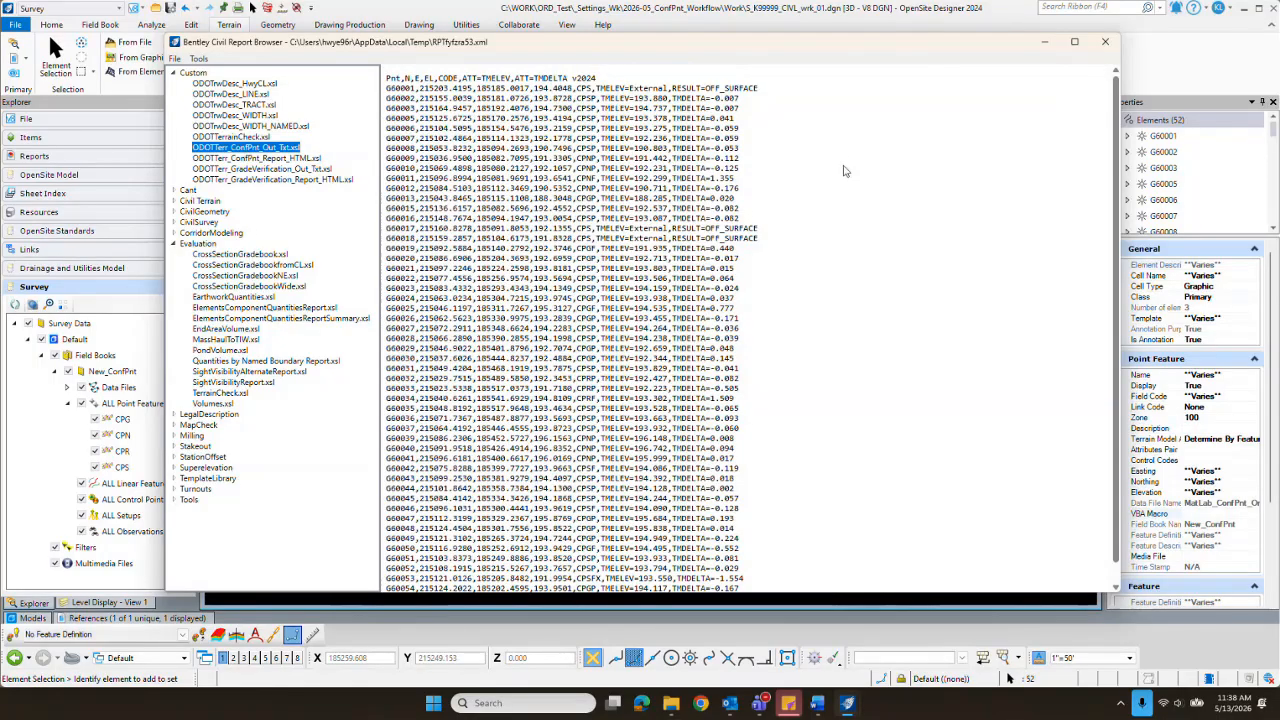
scroll(766, 190, "down", 2)
scroll(771, 249, "up", 2)
left_click(1194, 51)
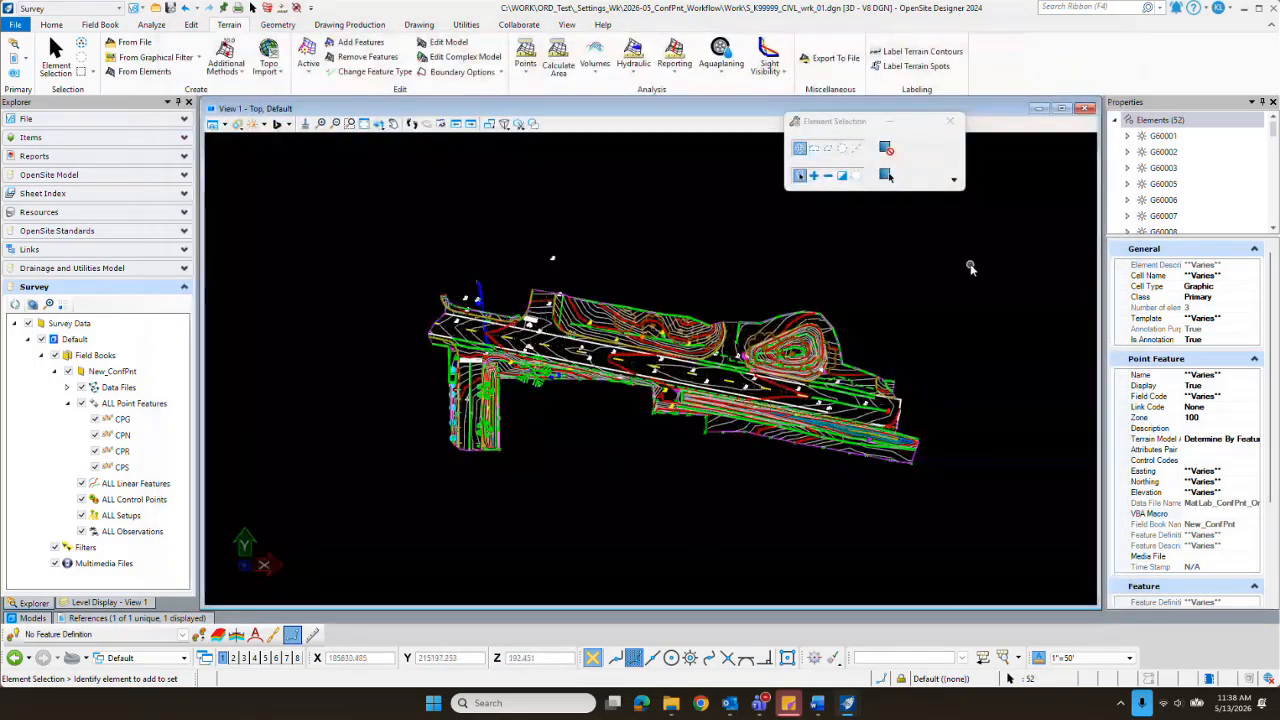
left_click(970, 266)
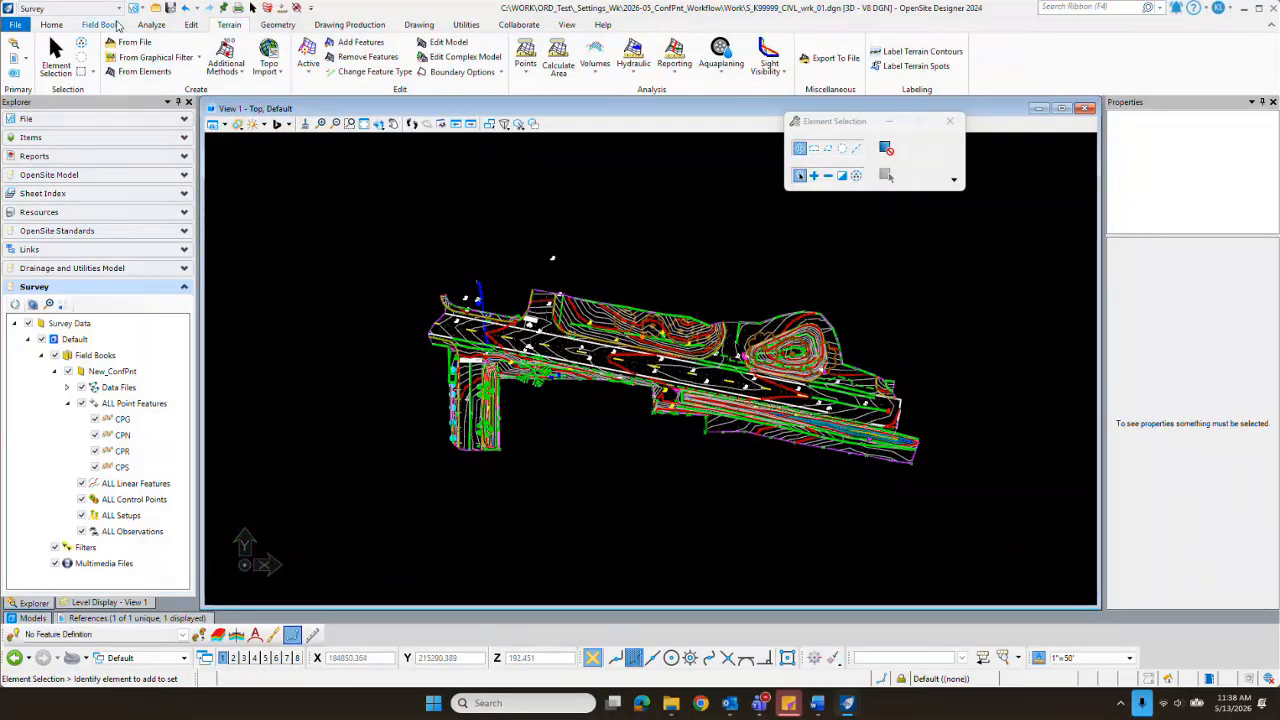
Step: Create a new field book named New_ConfPnt_Processed
left_click(110, 26)
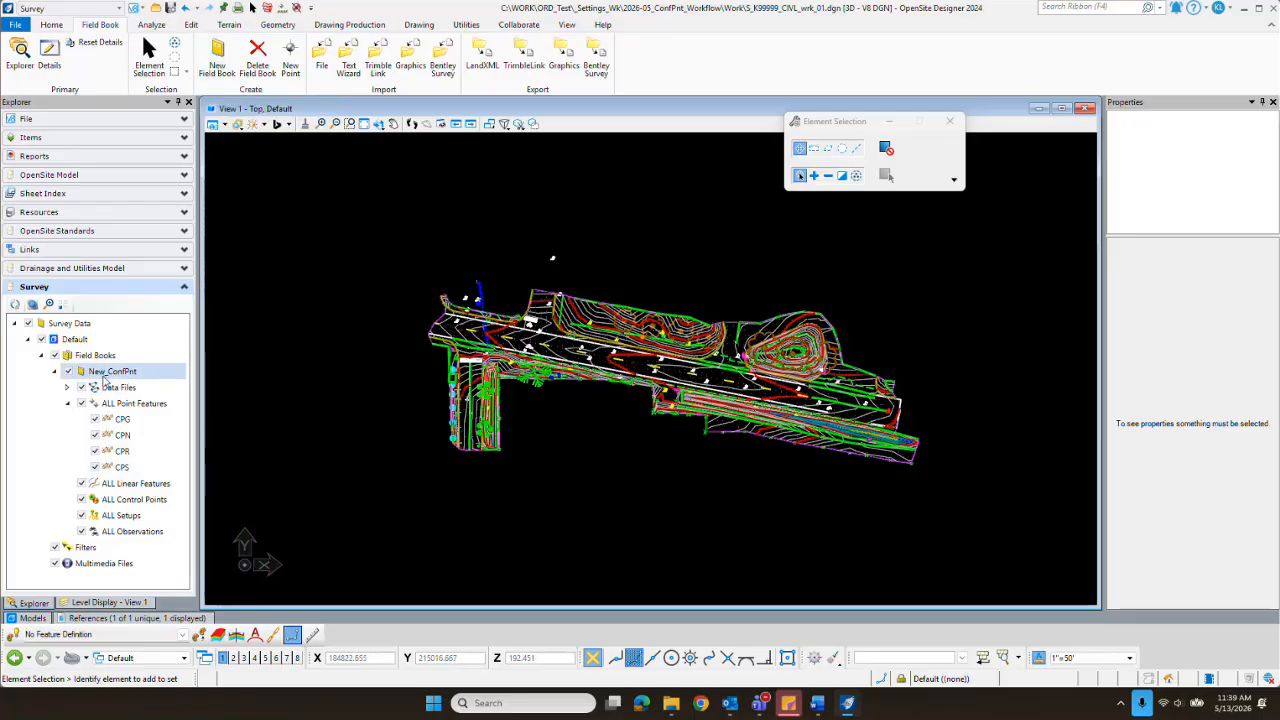
left_click(217, 55)
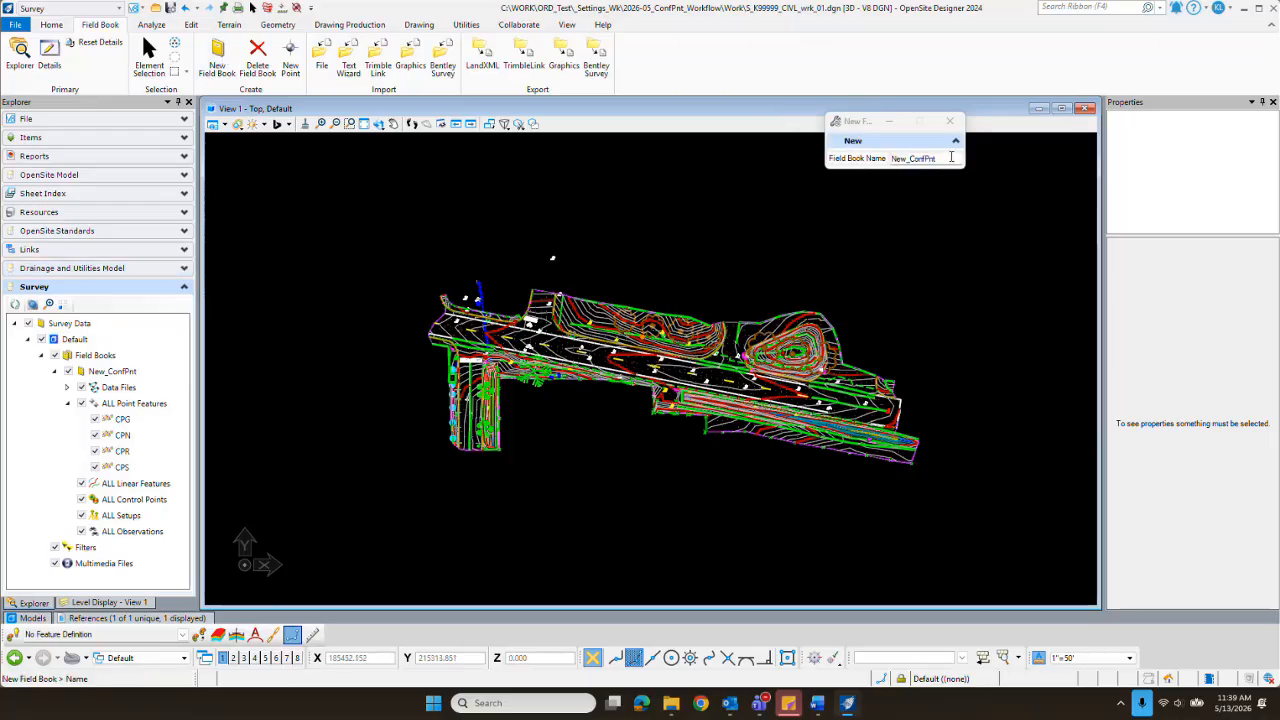
left_click(662, 232)
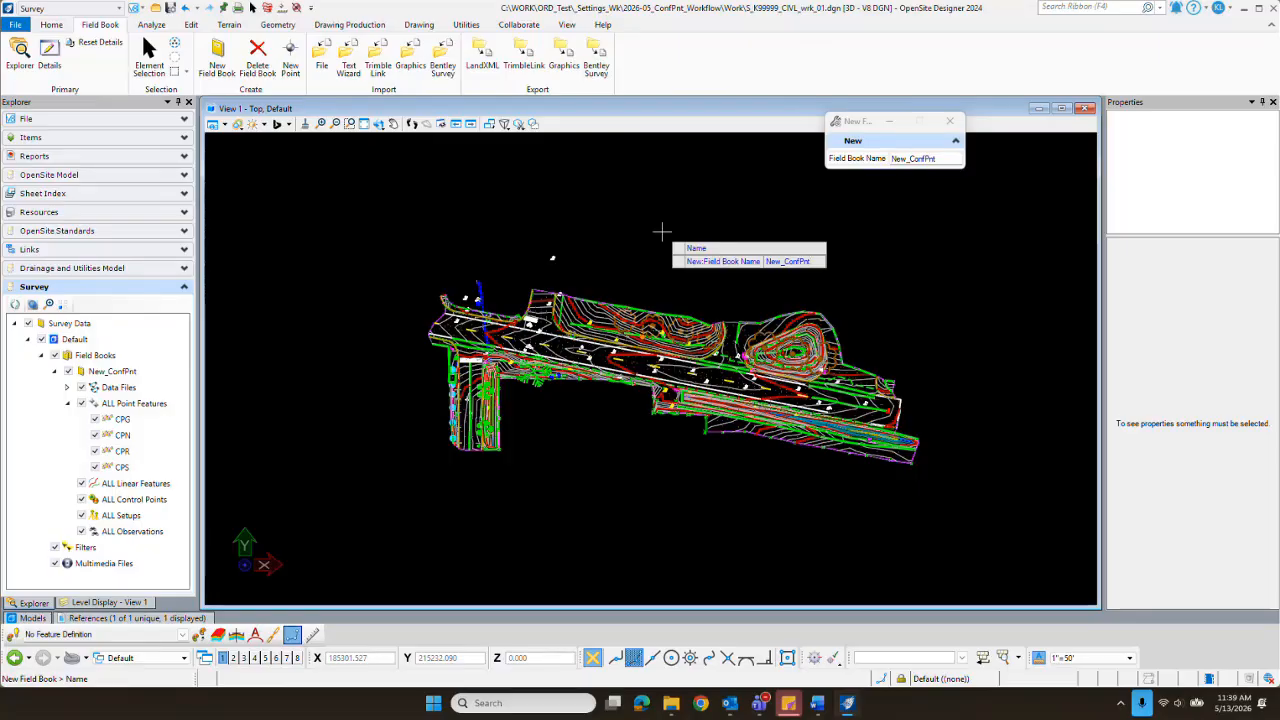
type("_Processed")
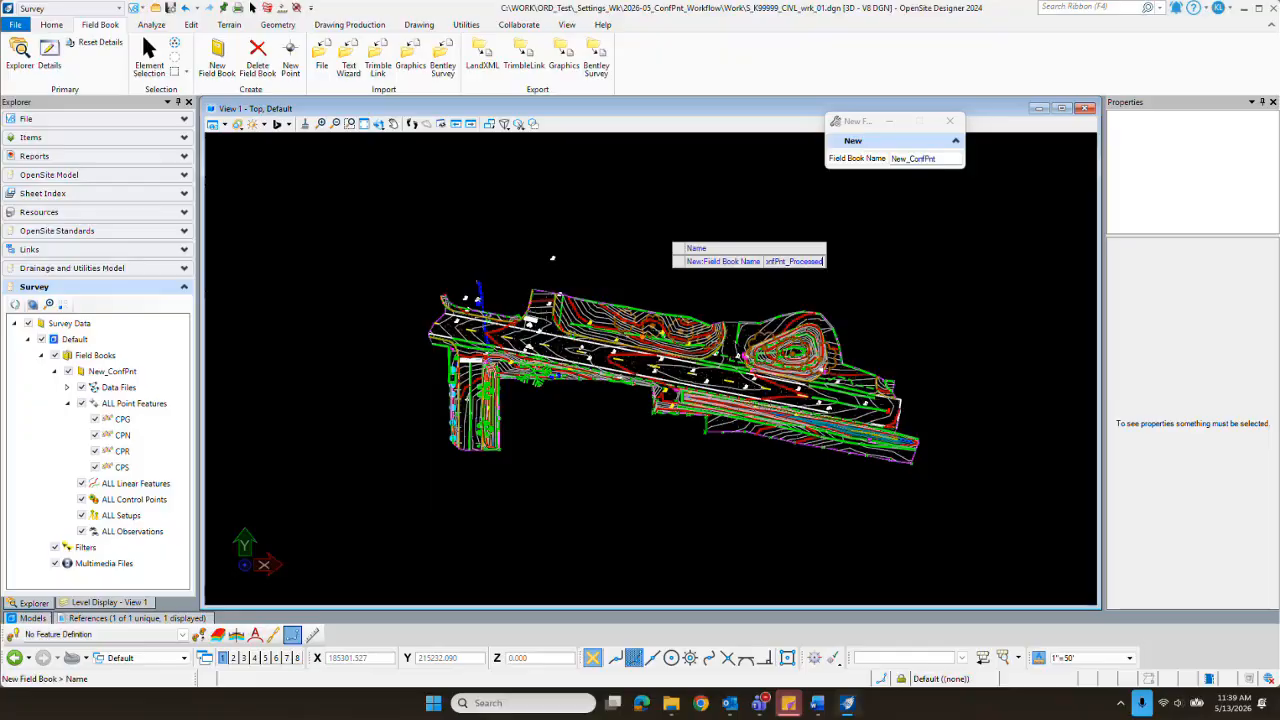
key("Return")
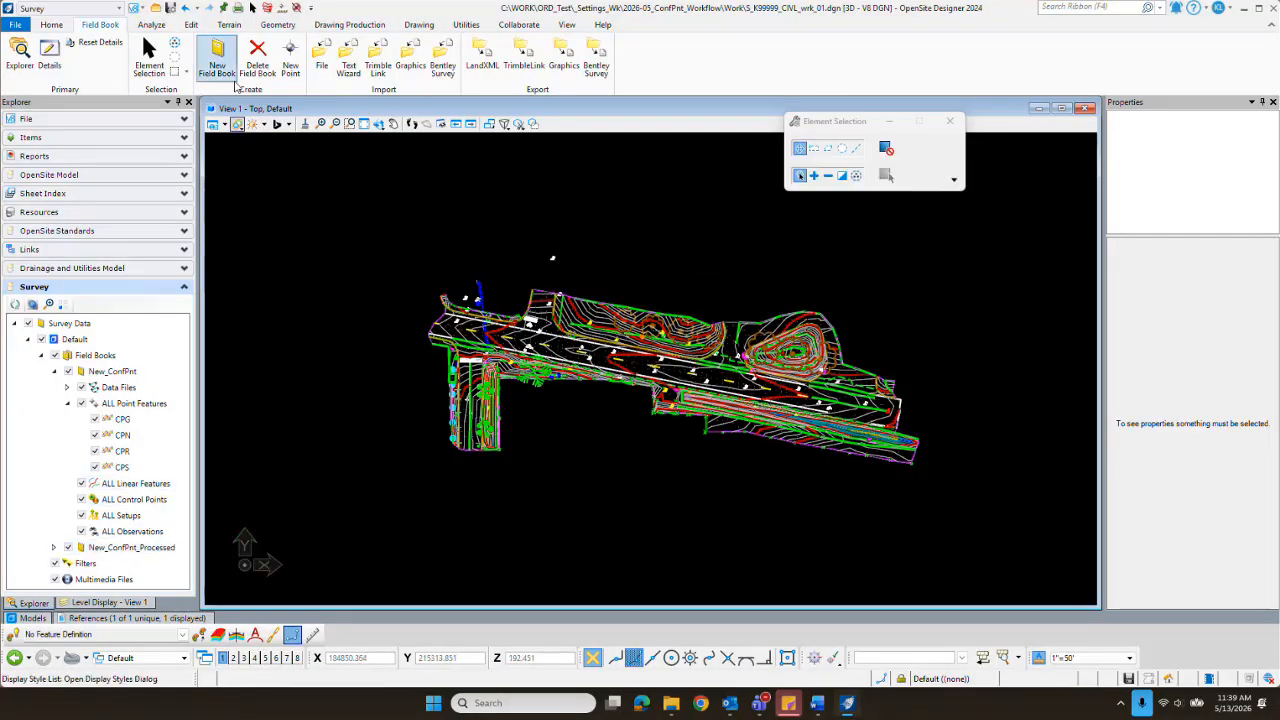
Step: Import K99999_ConfPnt_Processed_01.txt from the Work folder into New_ConfPnt_Processed using the TIW Oregon DOT TXT File - Conf Pnt Processed format
left_click(323, 55)
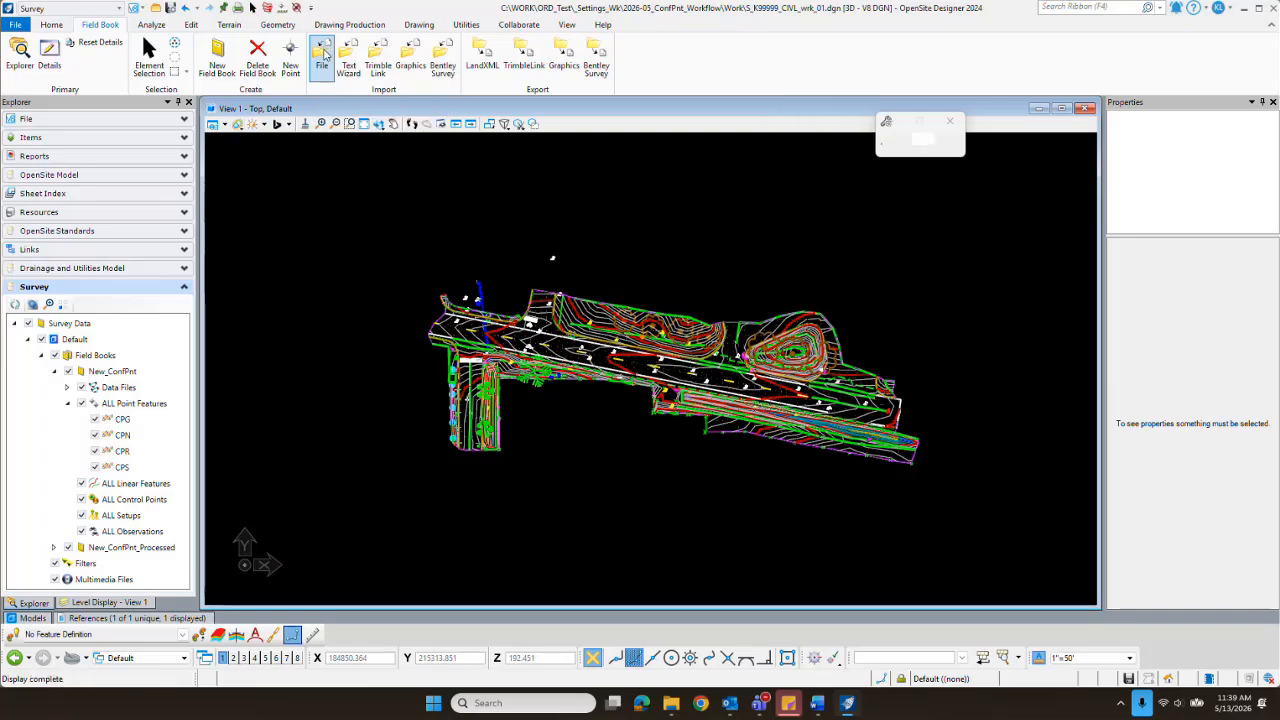
left_click(954, 158)
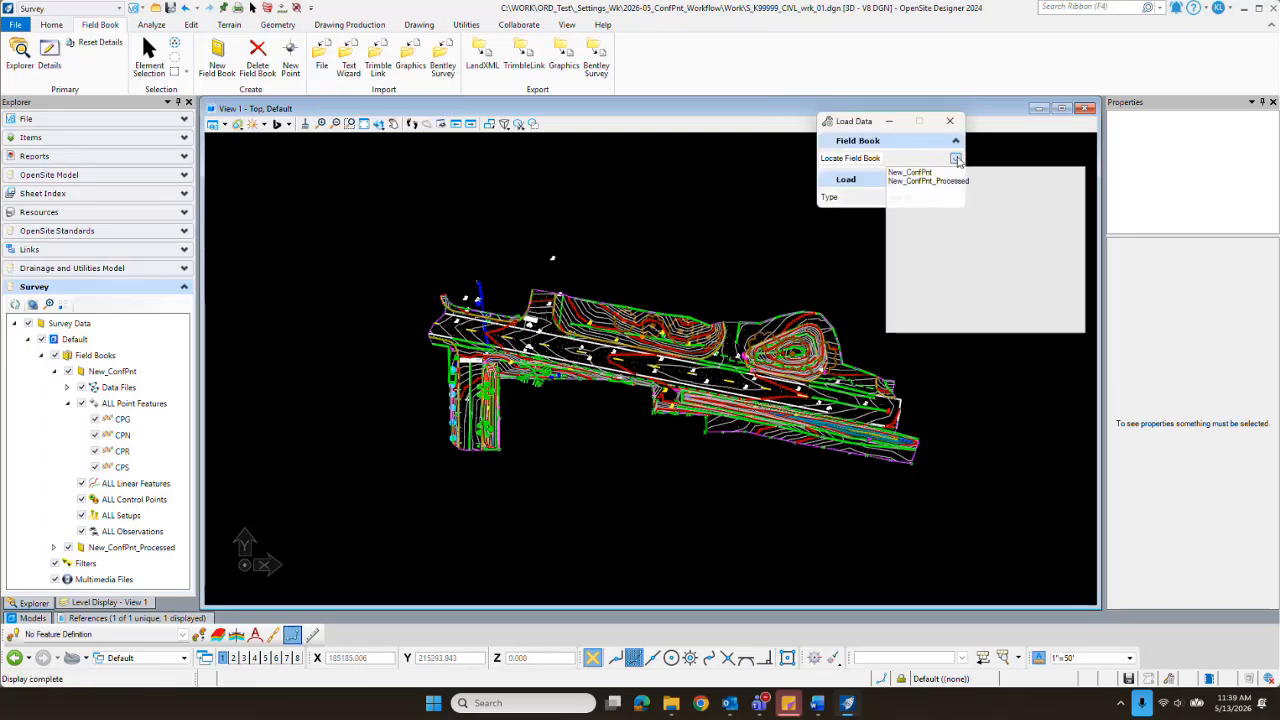
left_click(928, 181)
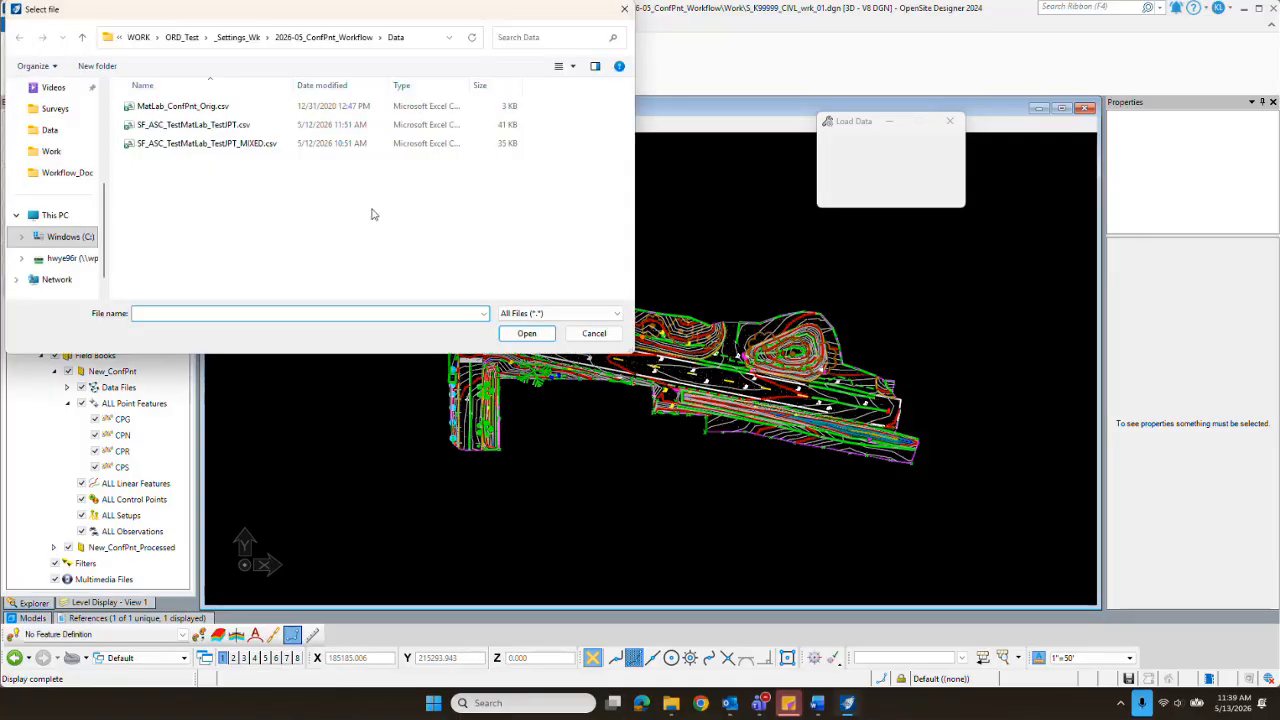
left_click(310, 37)
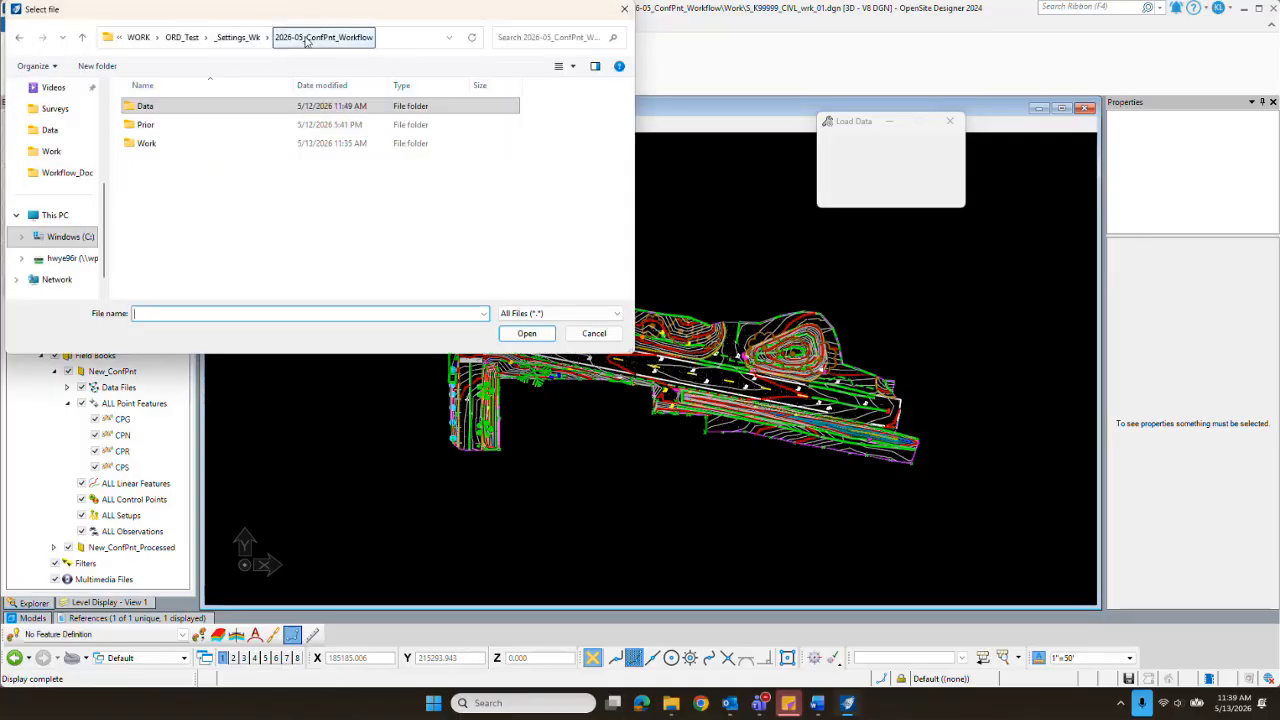
left_click(140, 143)
double_click(130, 143)
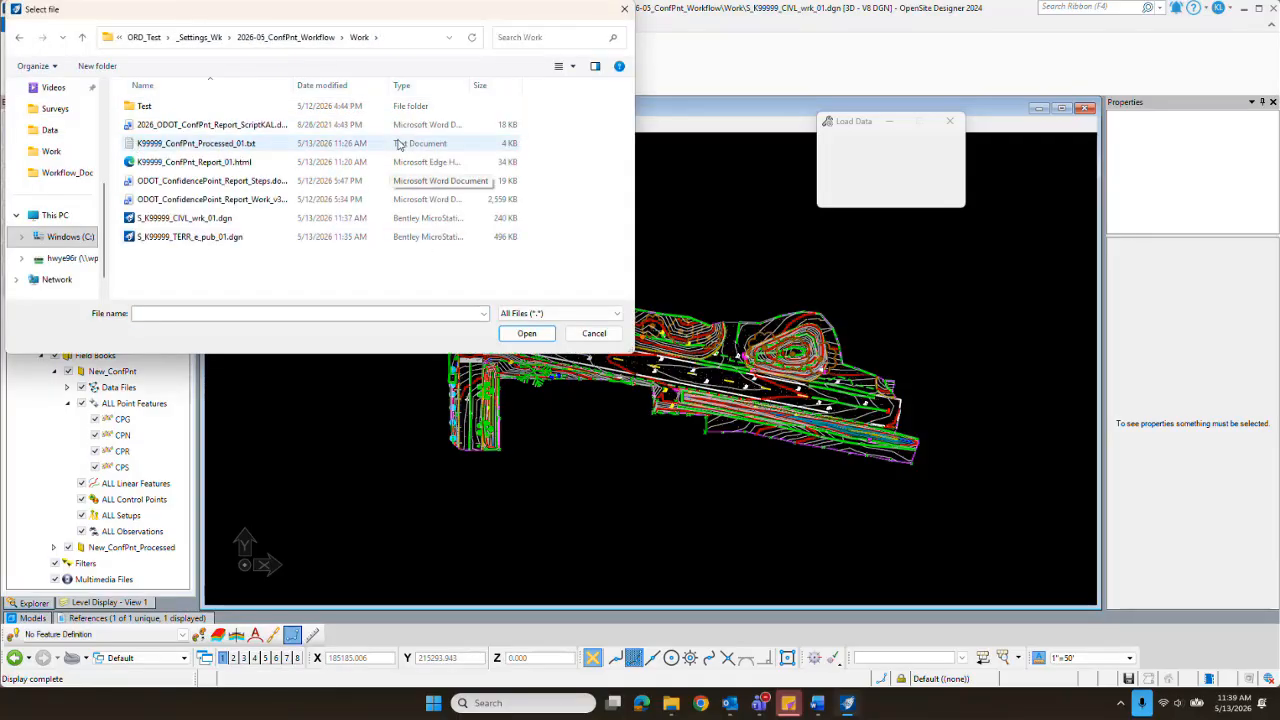
left_click(194, 146)
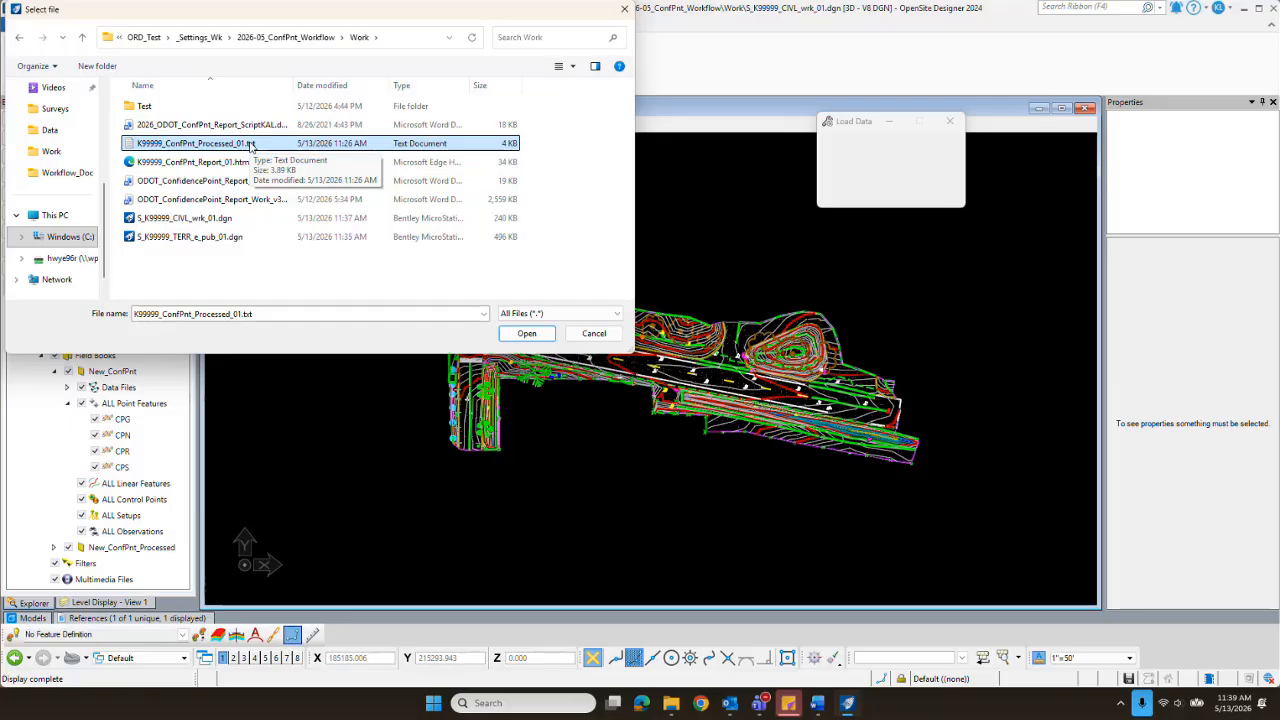
left_click(560, 313)
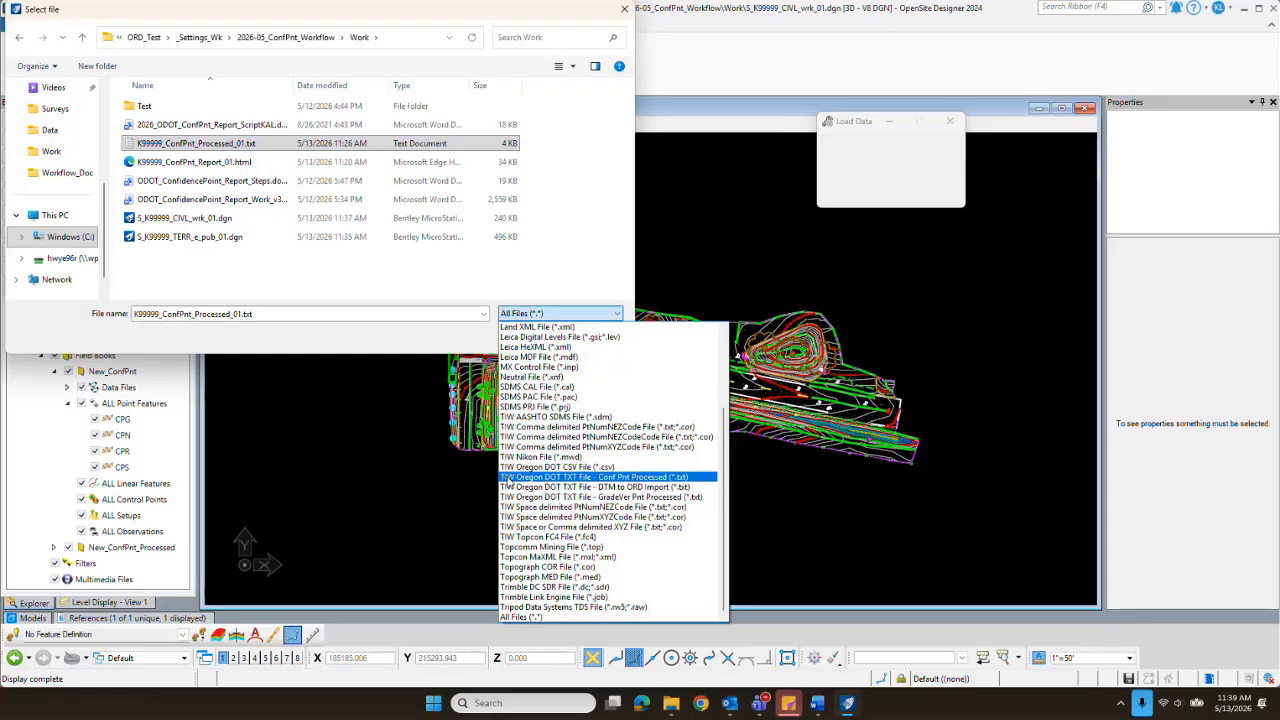
left_click(624, 479)
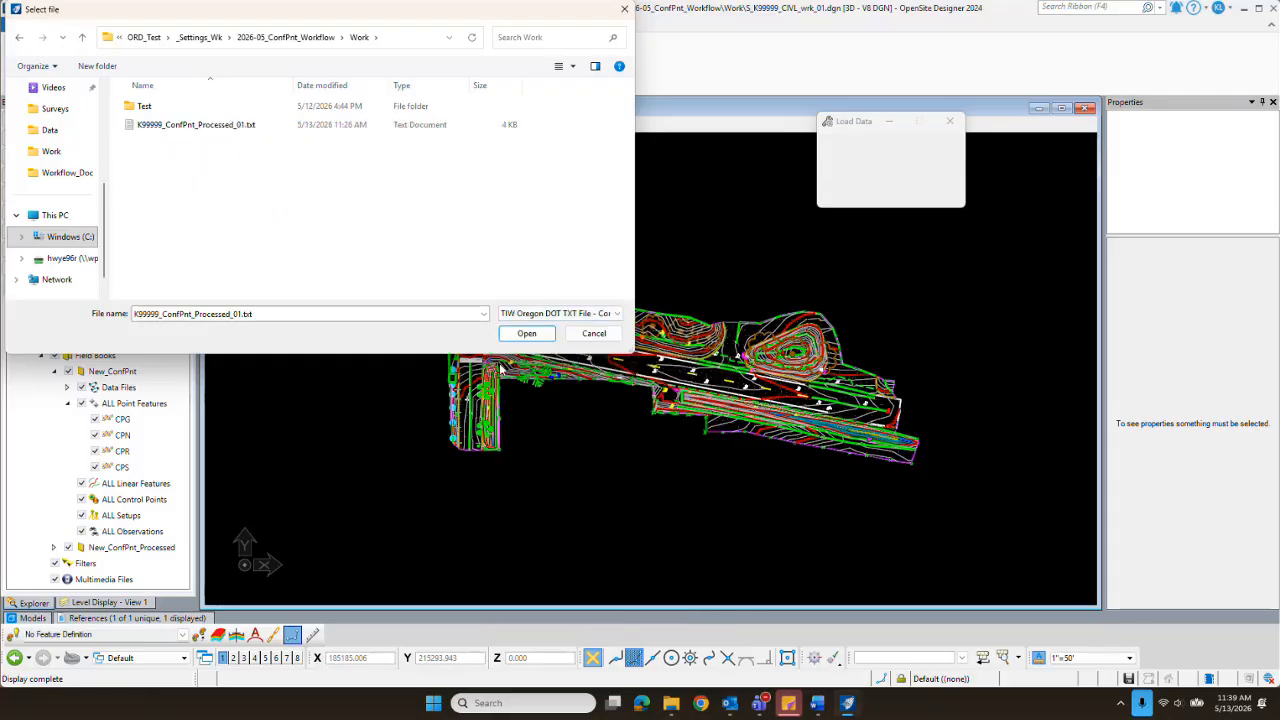
left_click(189, 125)
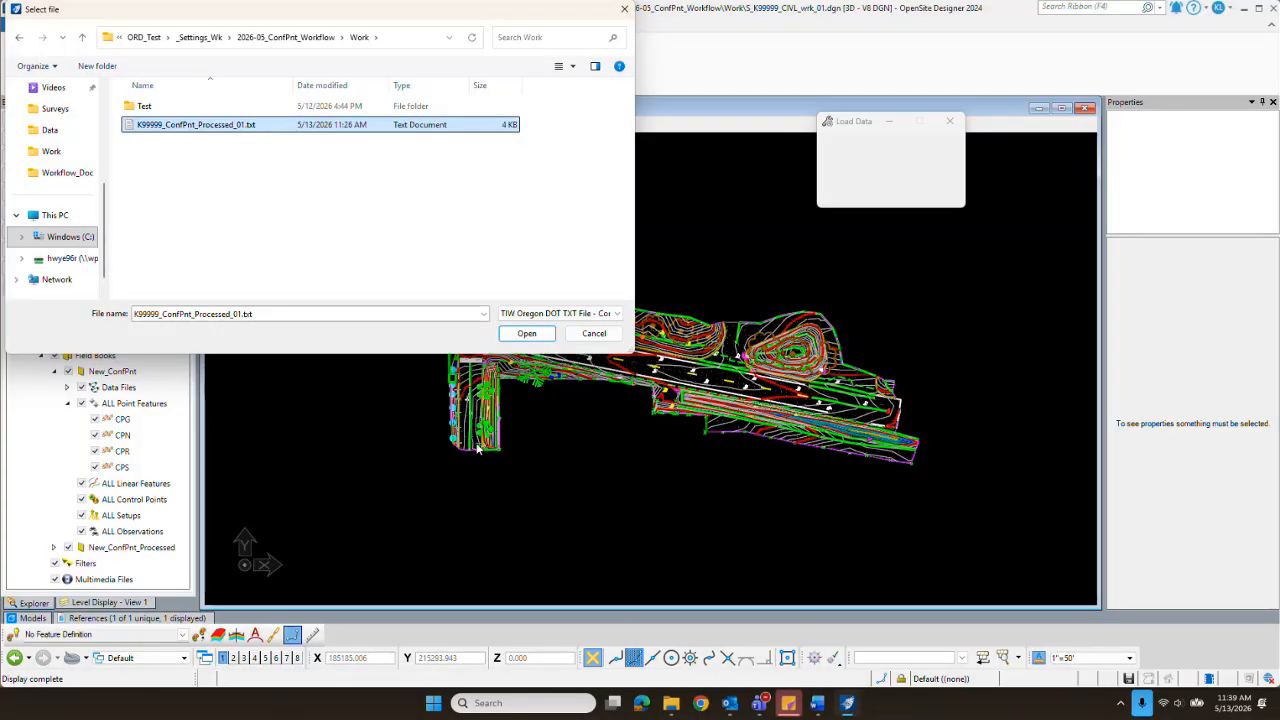
left_click(526, 334)
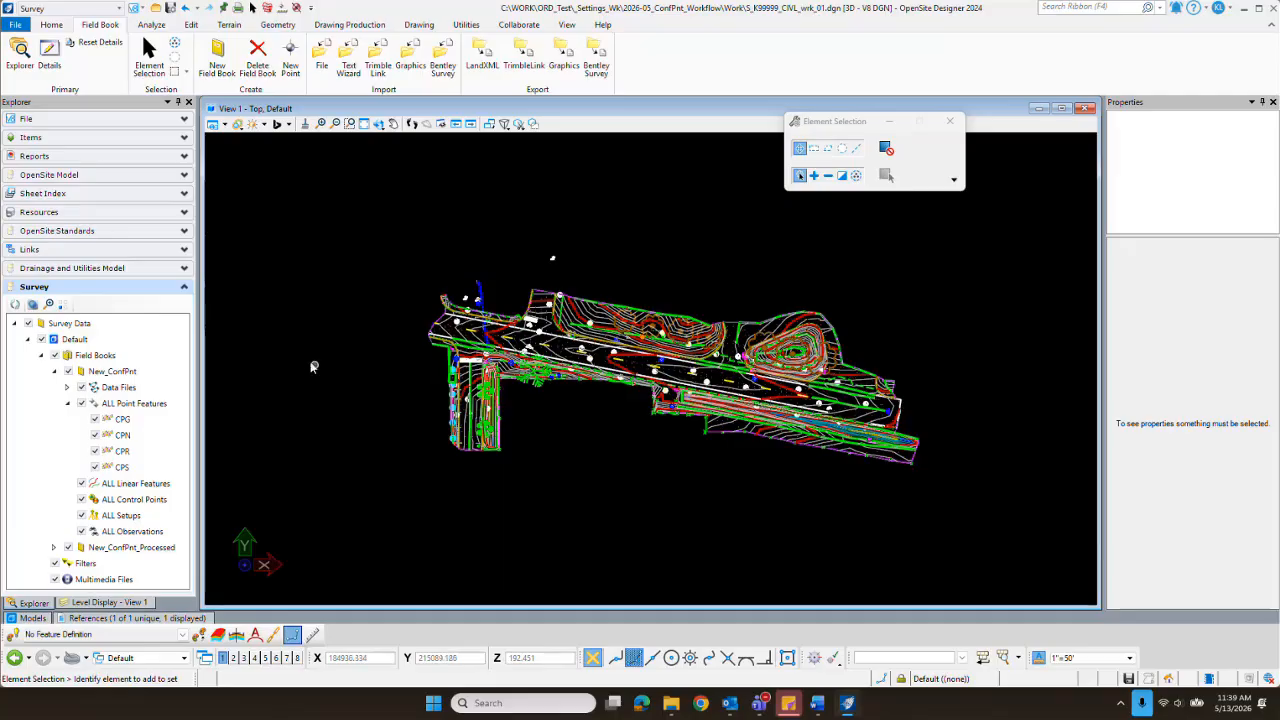
Step: Hide the original New_ConfPnt field book and inspect the processed confidence point symbols and labels, including point G60053
left_click(68, 372)
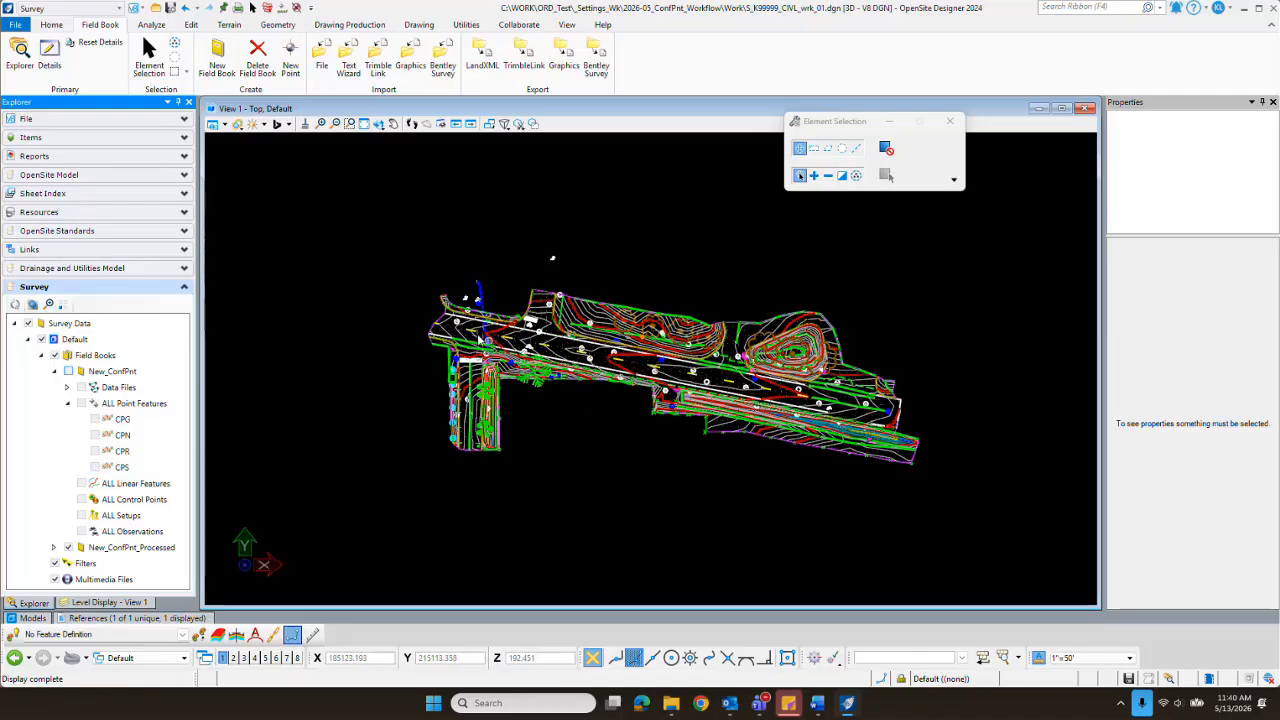
scroll(478, 336, "up", 5)
scroll(375, 313, "up", 2)
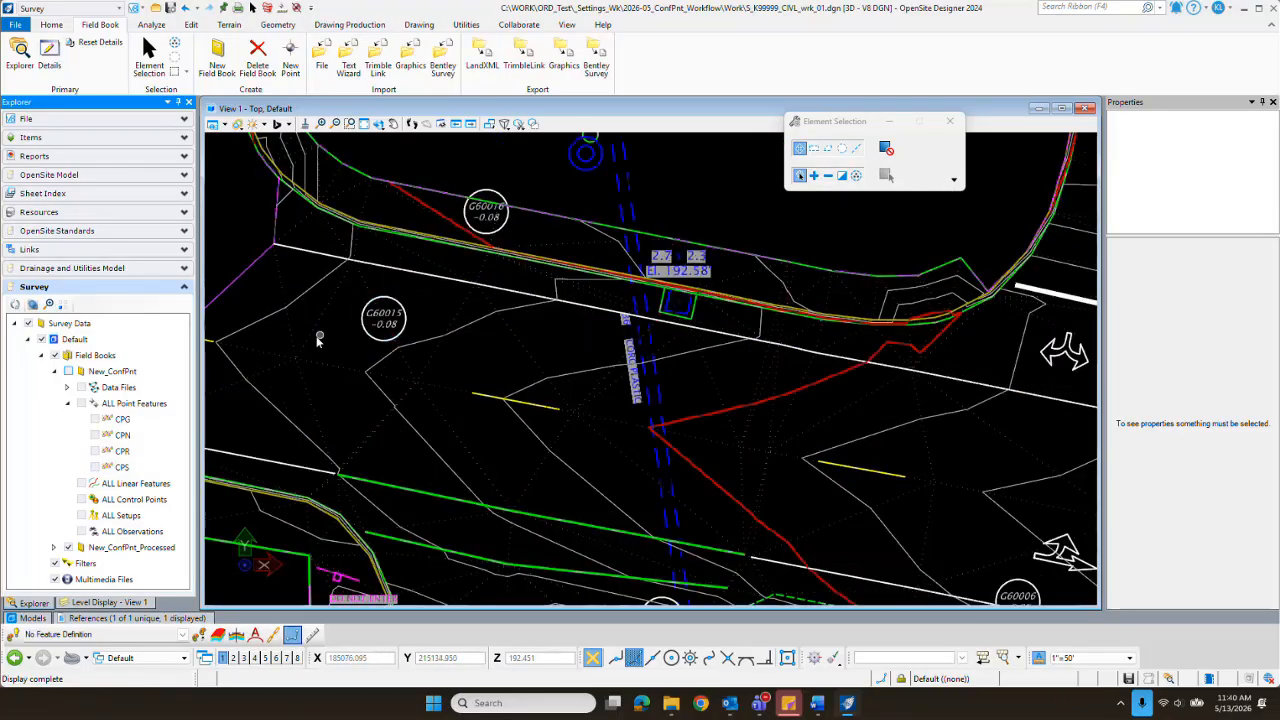
scroll(375, 313, "down", 8)
scroll(450, 372, "up", 10)
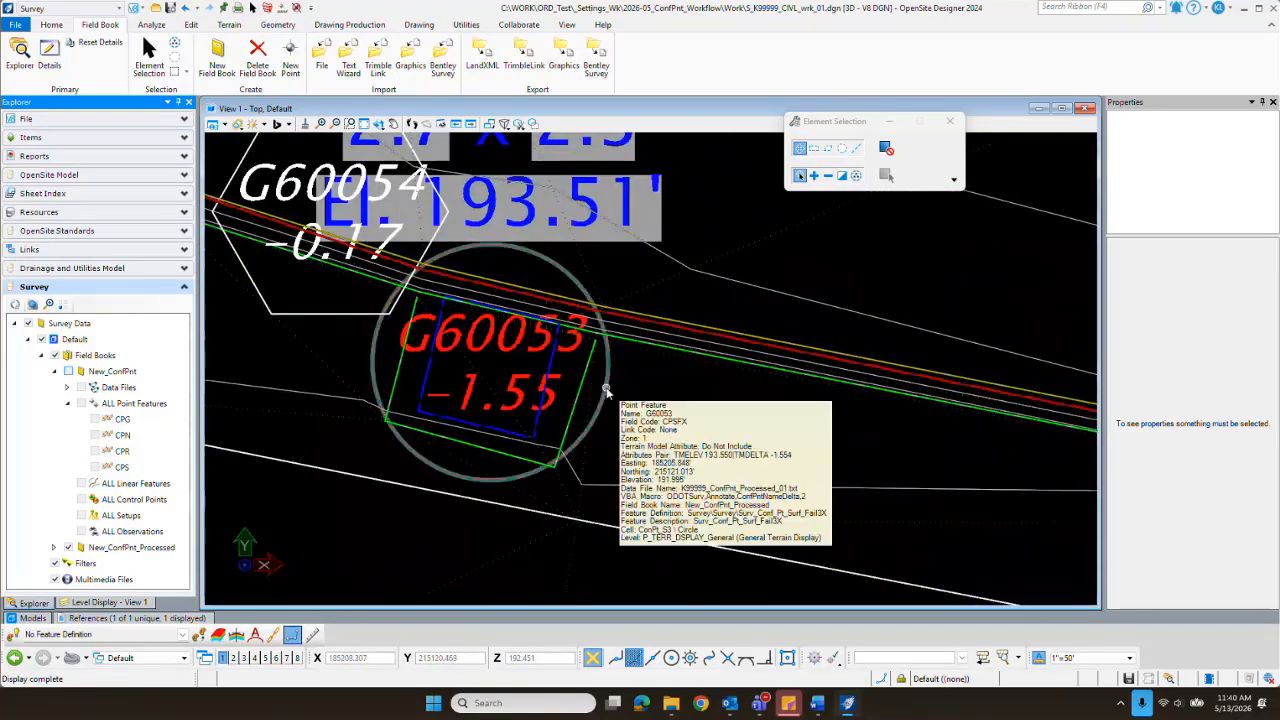
scroll(735, 367, "down", 6)
scroll(735, 367, "down", 2)
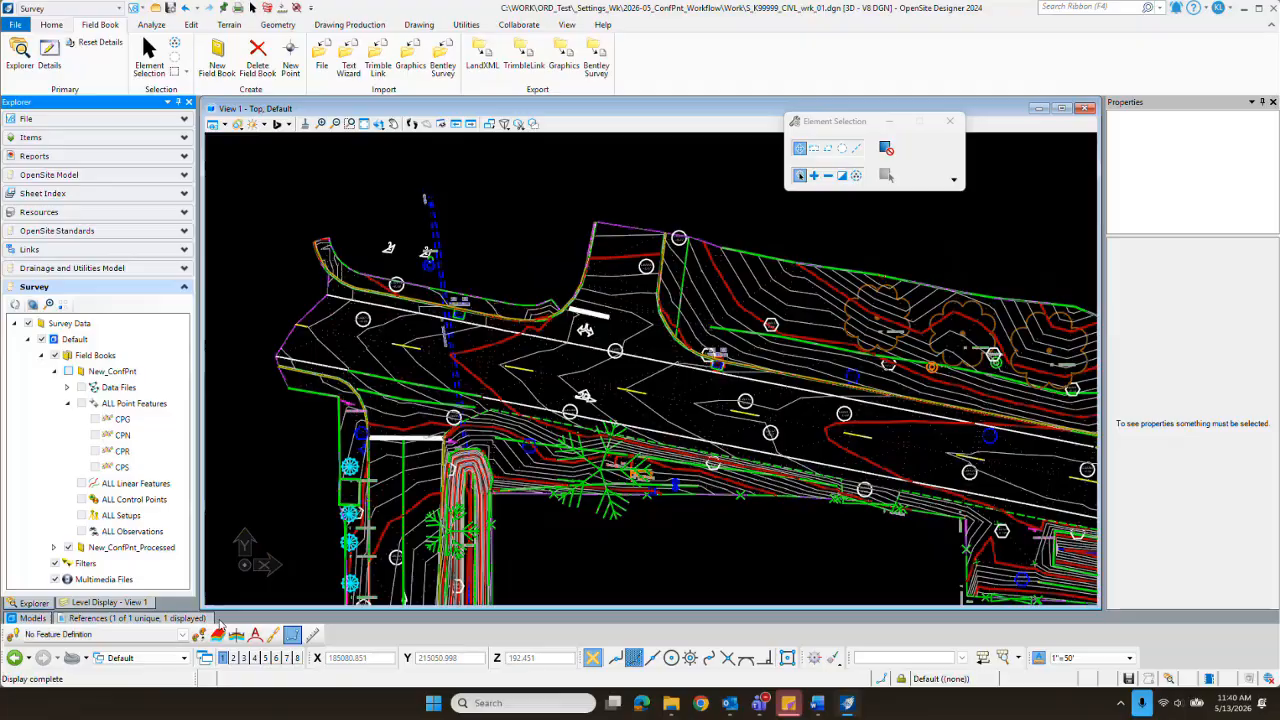
Step: Turn off the display of the referenced terrain file and view the processed confidence points on their own
left_click(140, 618)
left_click(609, 440)
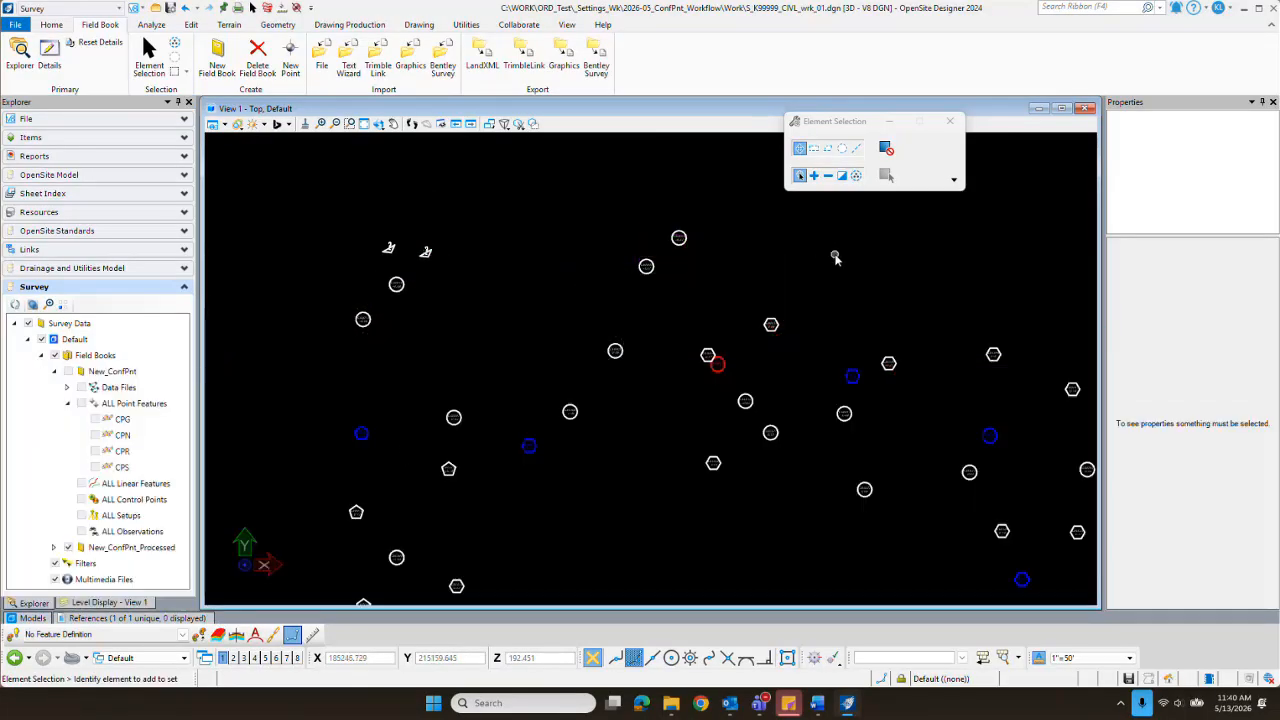
scroll(407, 443, "down", 3)
scroll(408, 443, "down", 3)
scroll(390, 461, "up", 3)
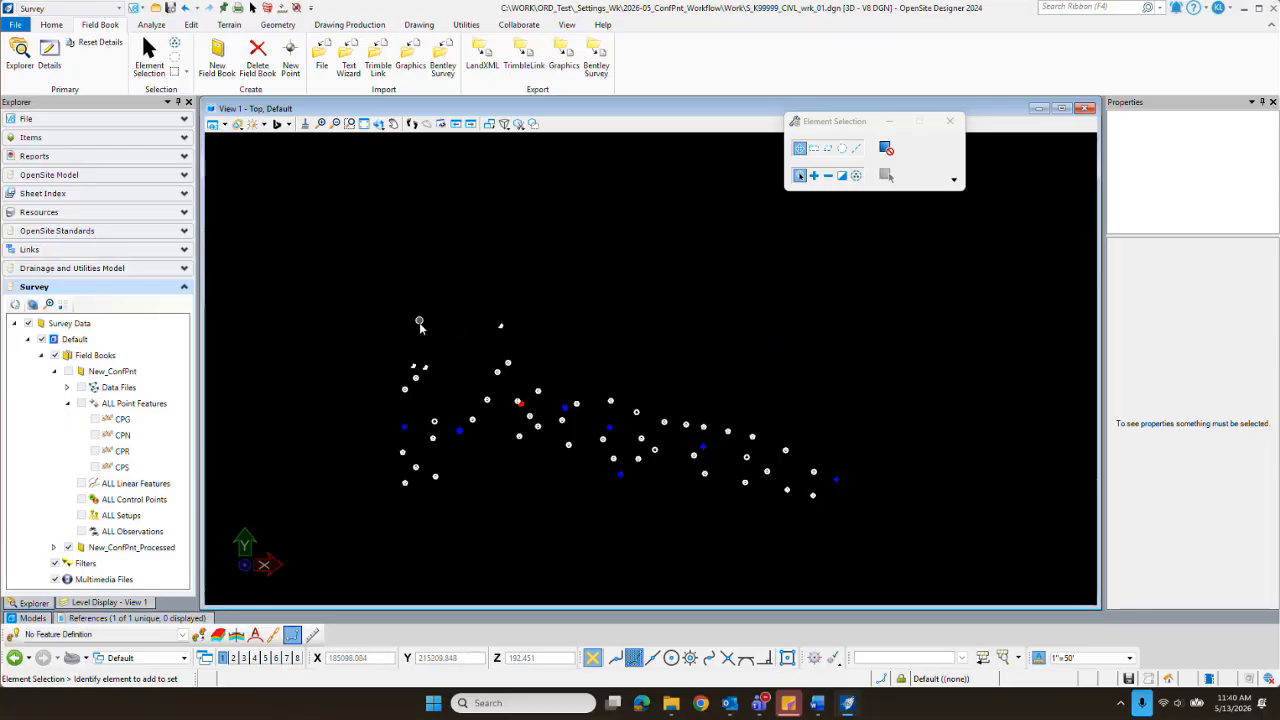
Step: Select the three surface confidence points outside the main point group and inspect their feature properties
scroll(419, 325, "up", 6)
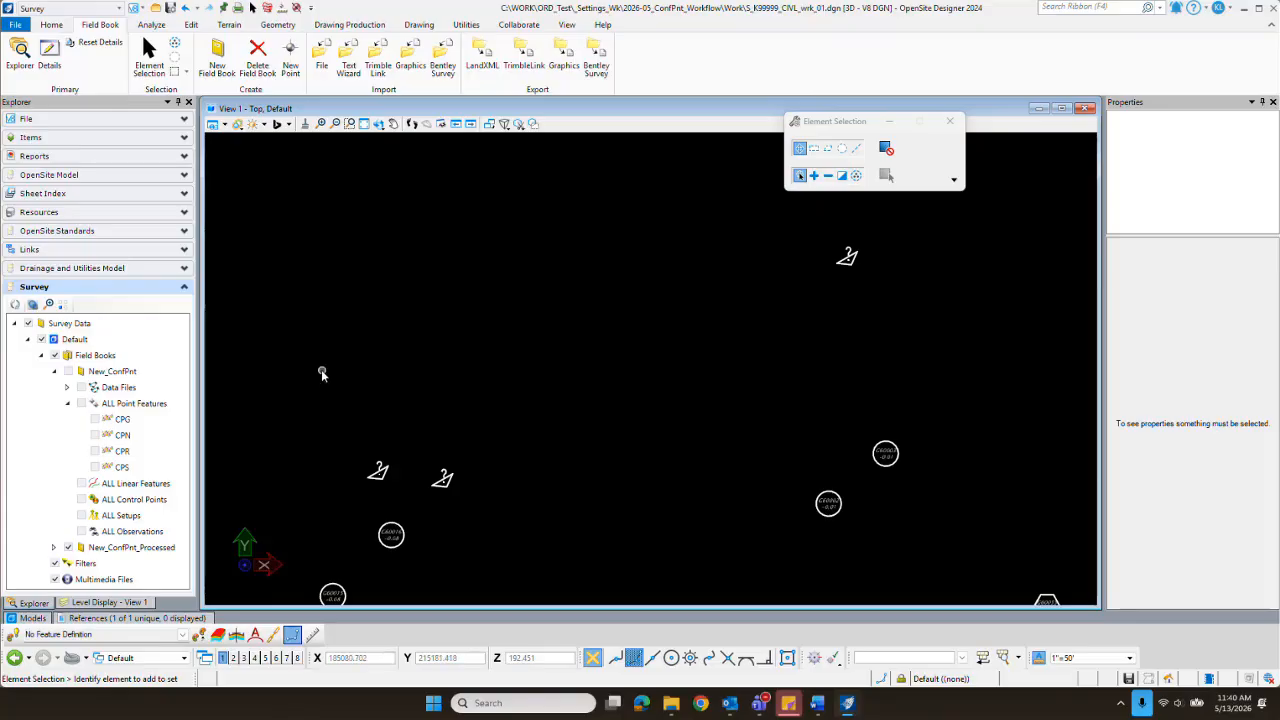
left_click_drag(320, 370, 502, 497)
left_click_drag(900, 235, 799, 277, "ctrl")
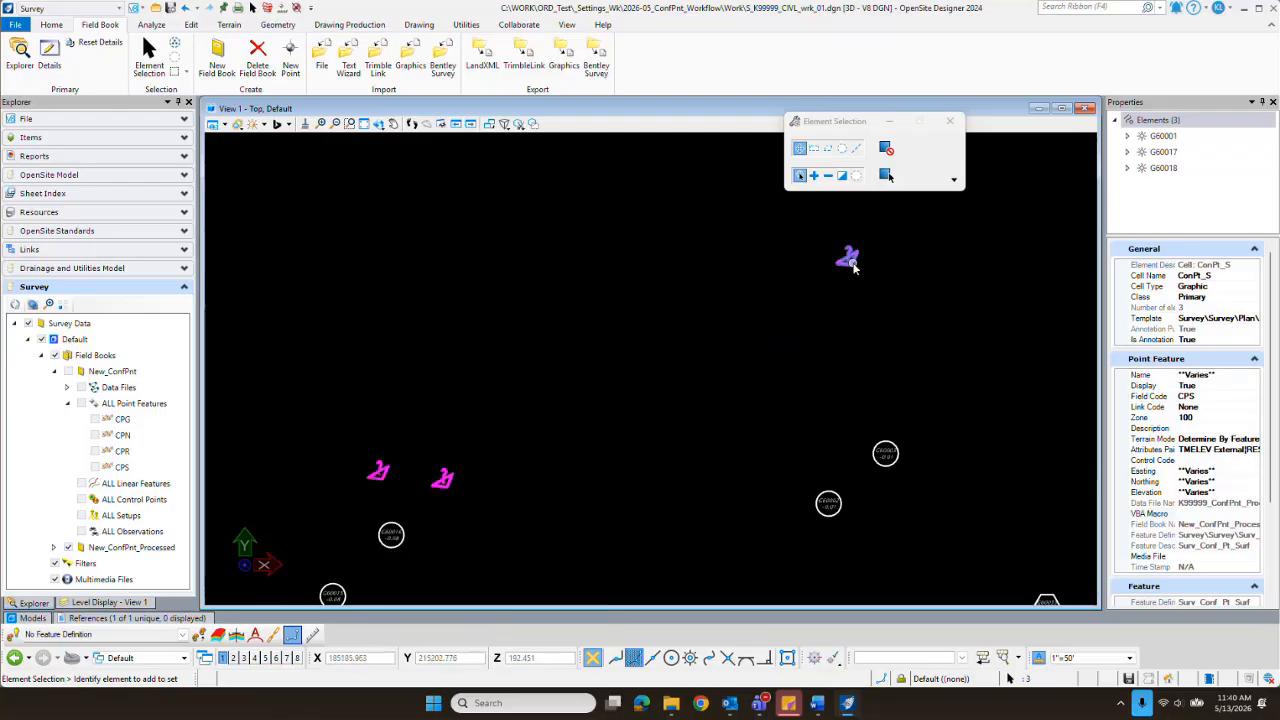
mouse_move(849, 262)
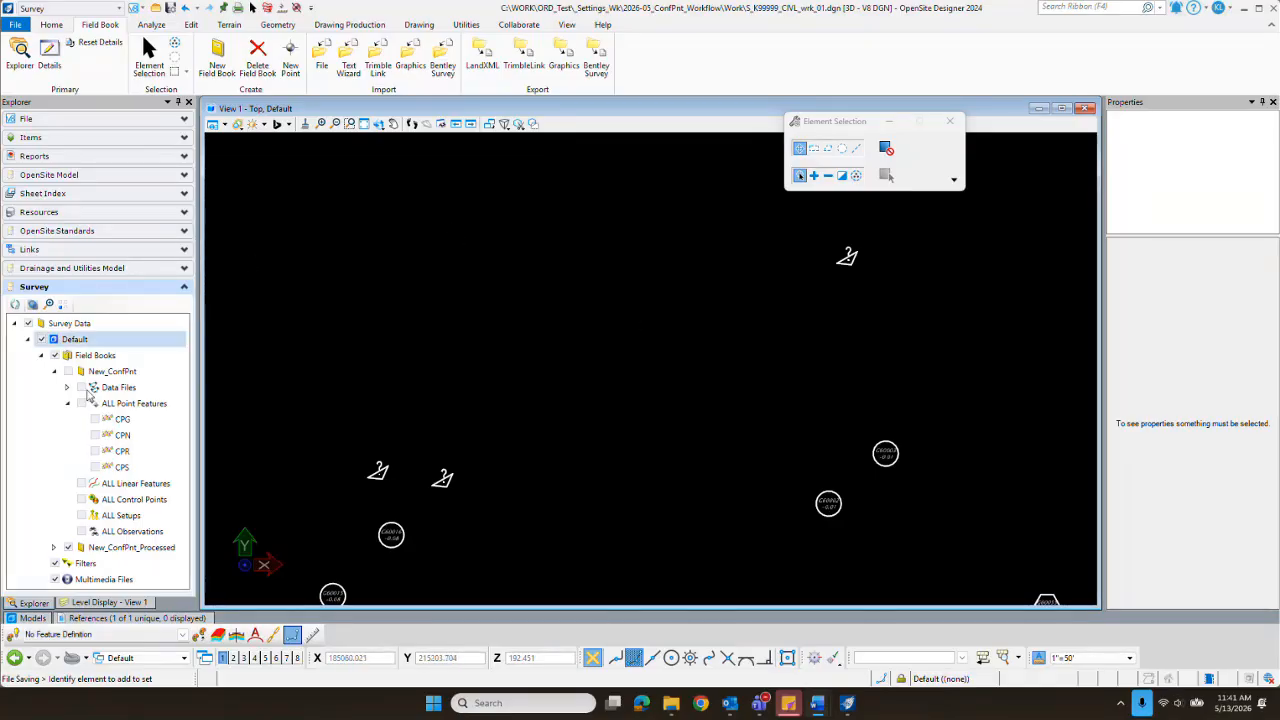
Step: Turn the referenced terrain display back on and show the New_ConfPnt field book instead of New_ConfPnt_Processed
left_click(125, 618)
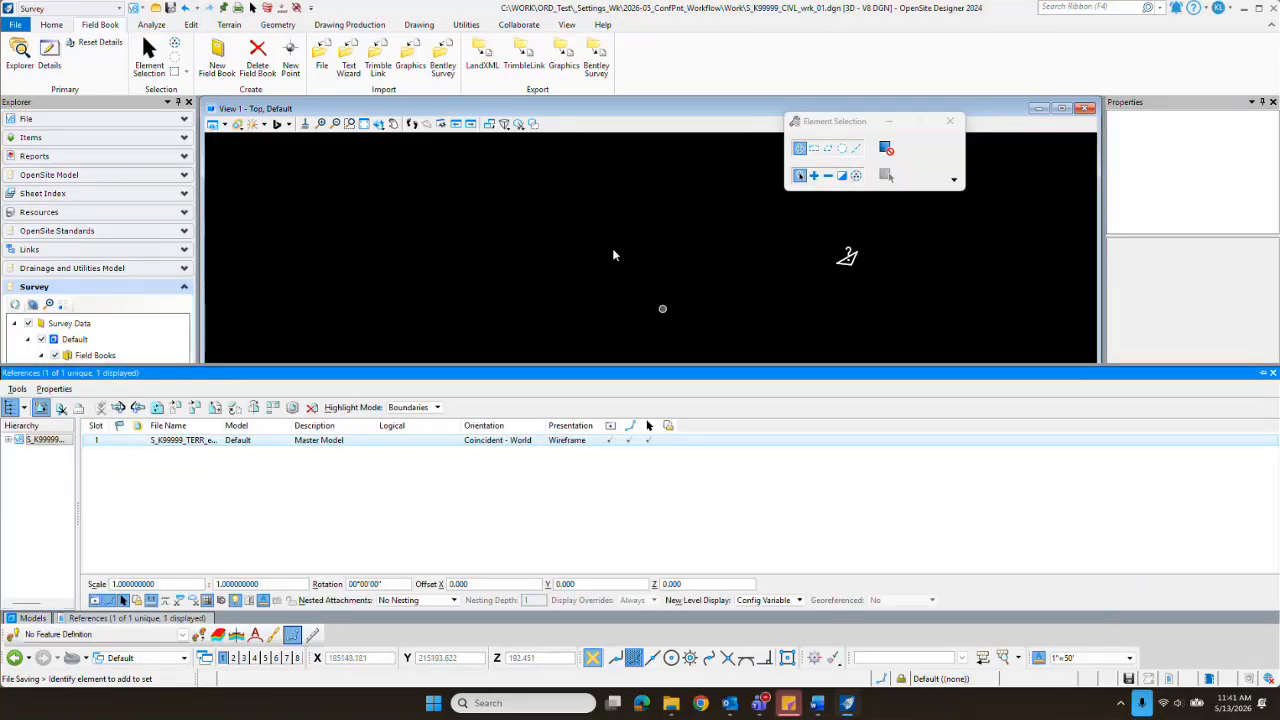
scroll(516, 280, "down", 3)
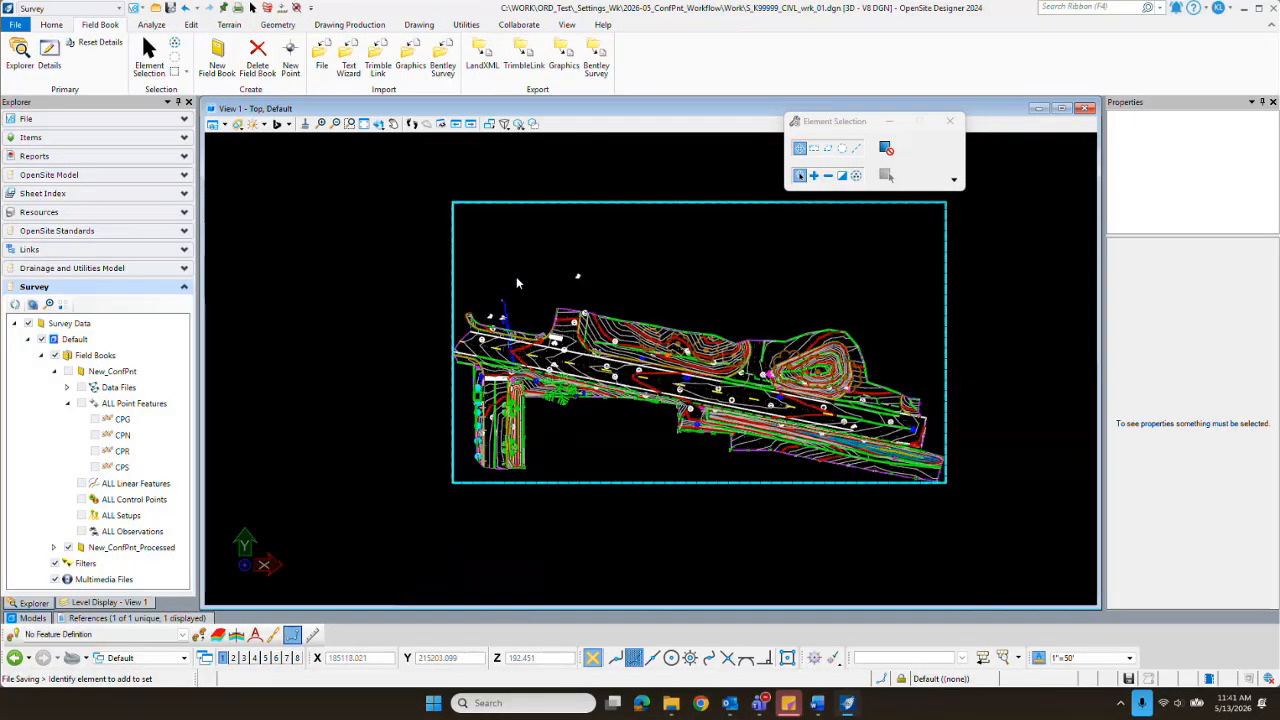
scroll(516, 283, "down", 2)
scroll(727, 282, "up", 2)
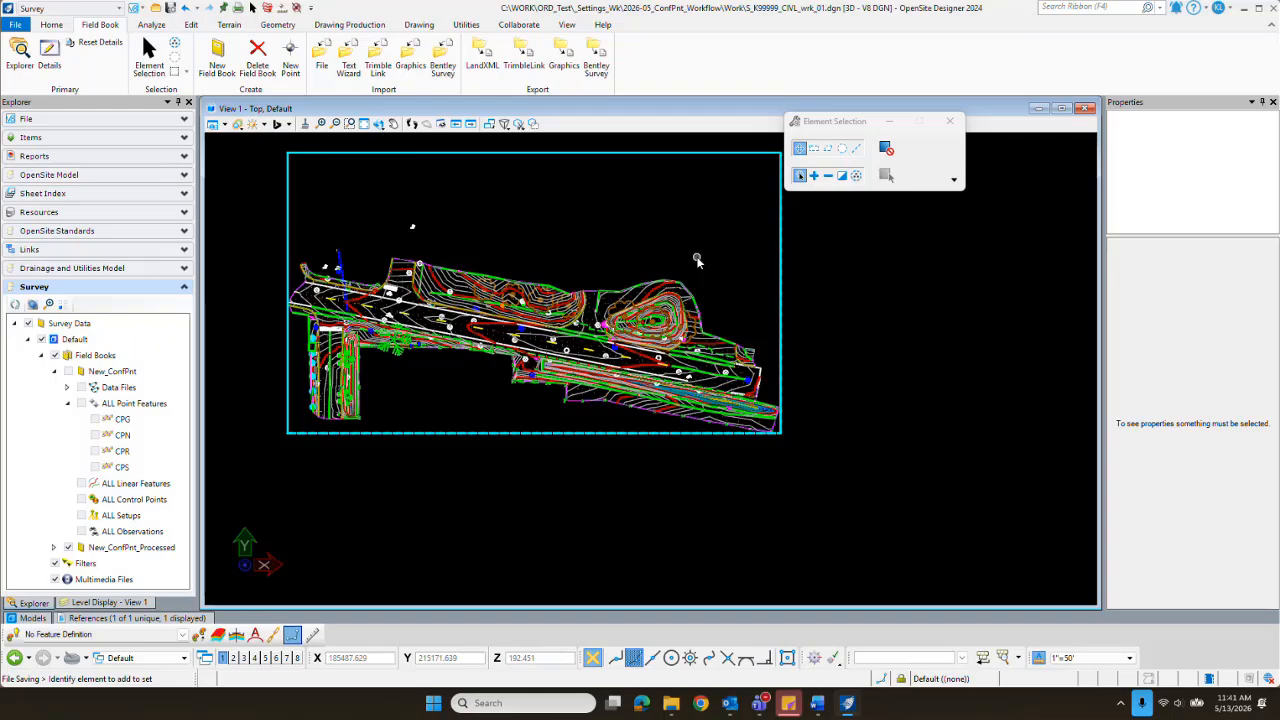
left_click(83, 403)
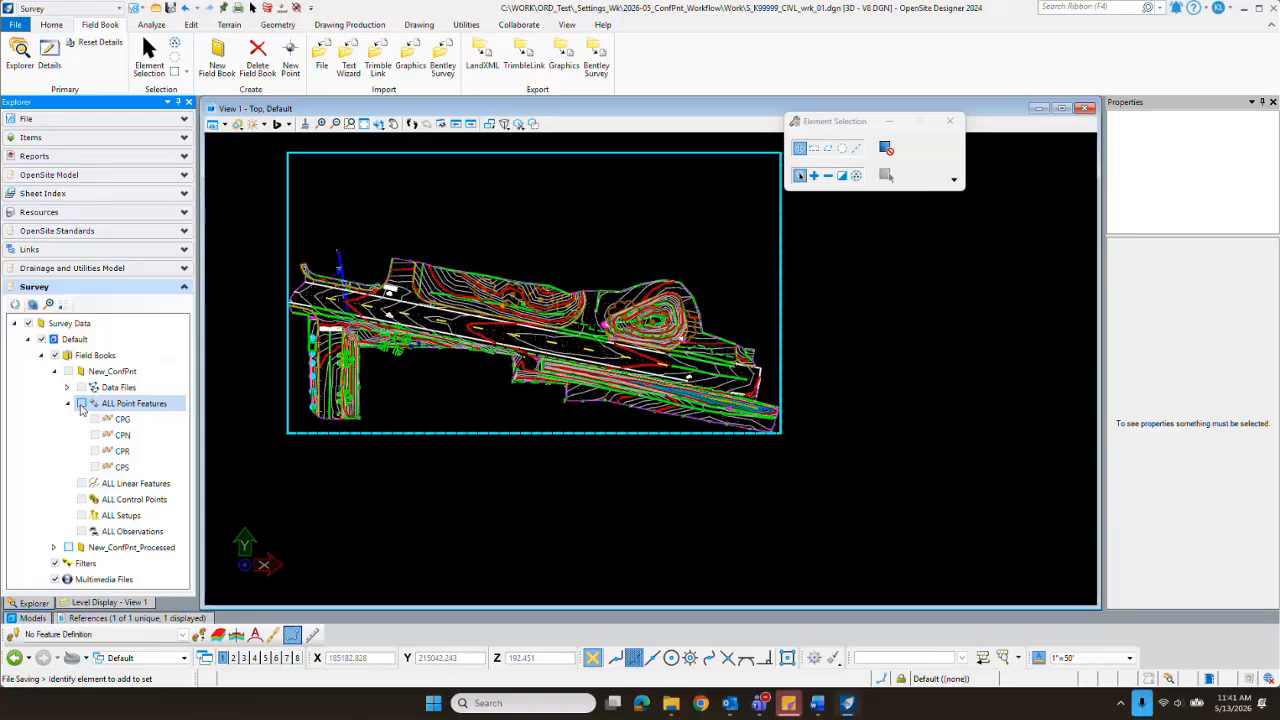
left_click(68, 372)
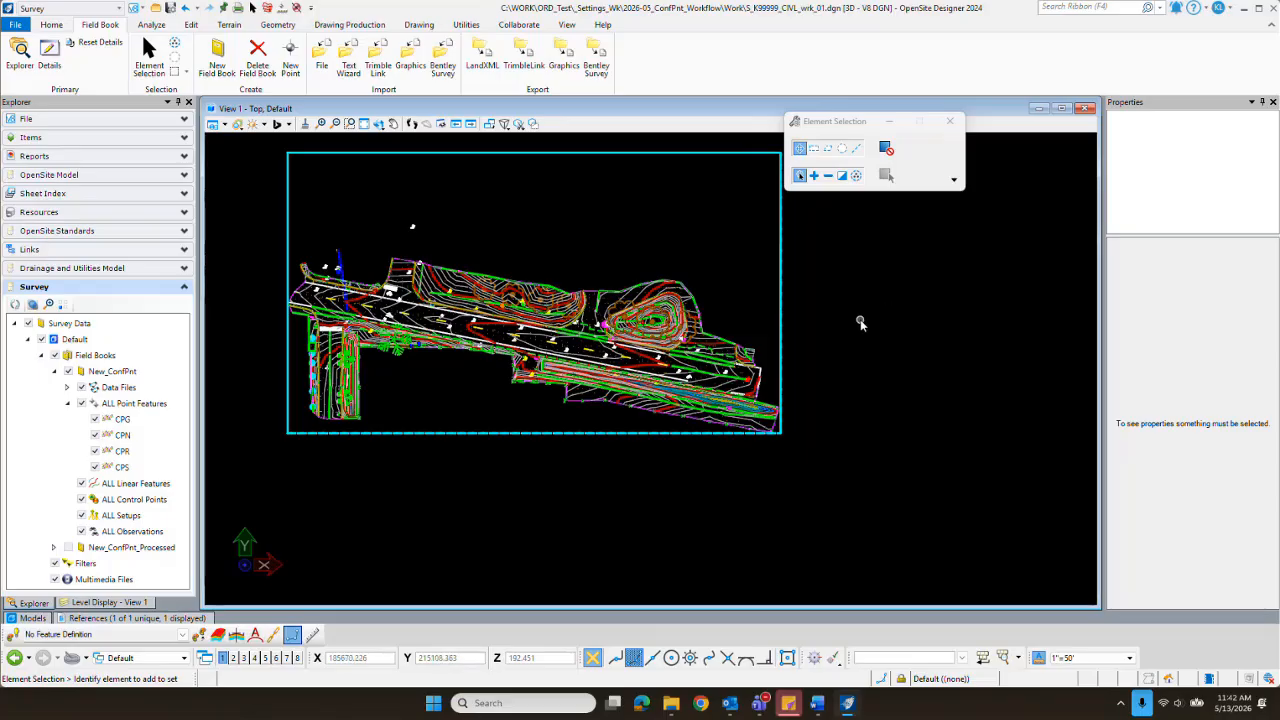
Step: Start a data file import into the New_ConfPnt field book and list all file types in the Work folder
left_click(322, 66)
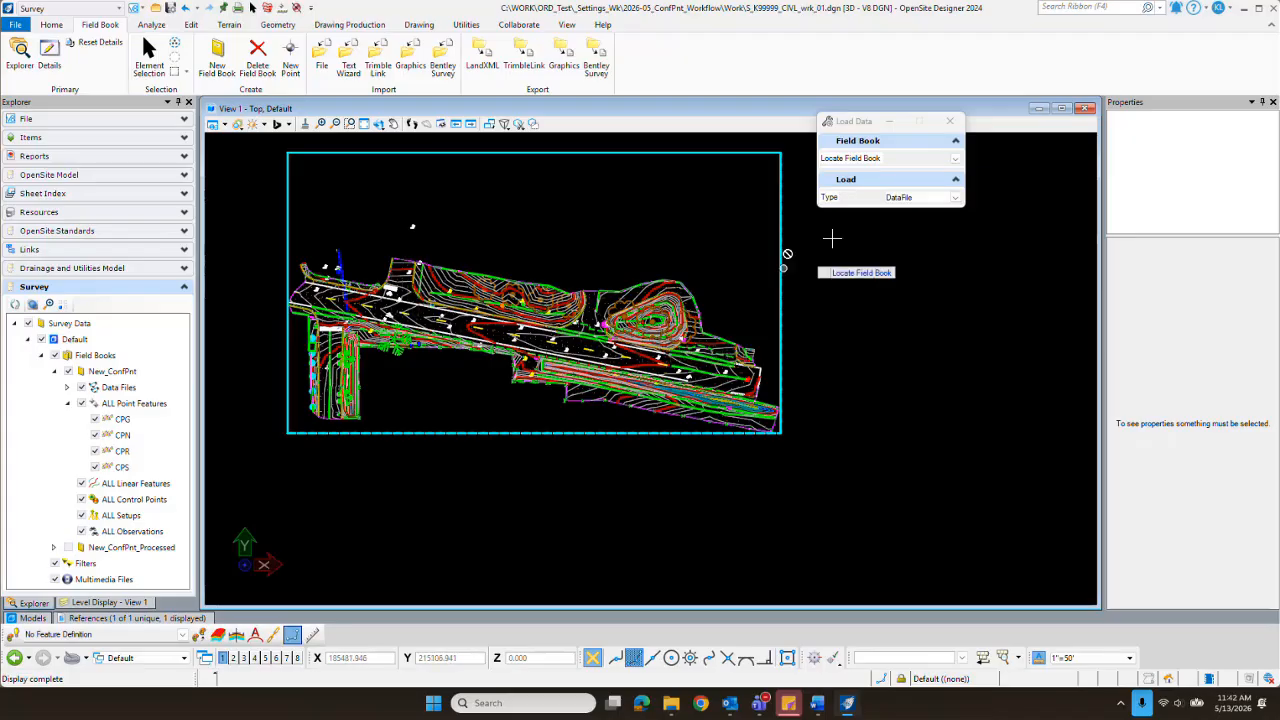
left_click(955, 159)
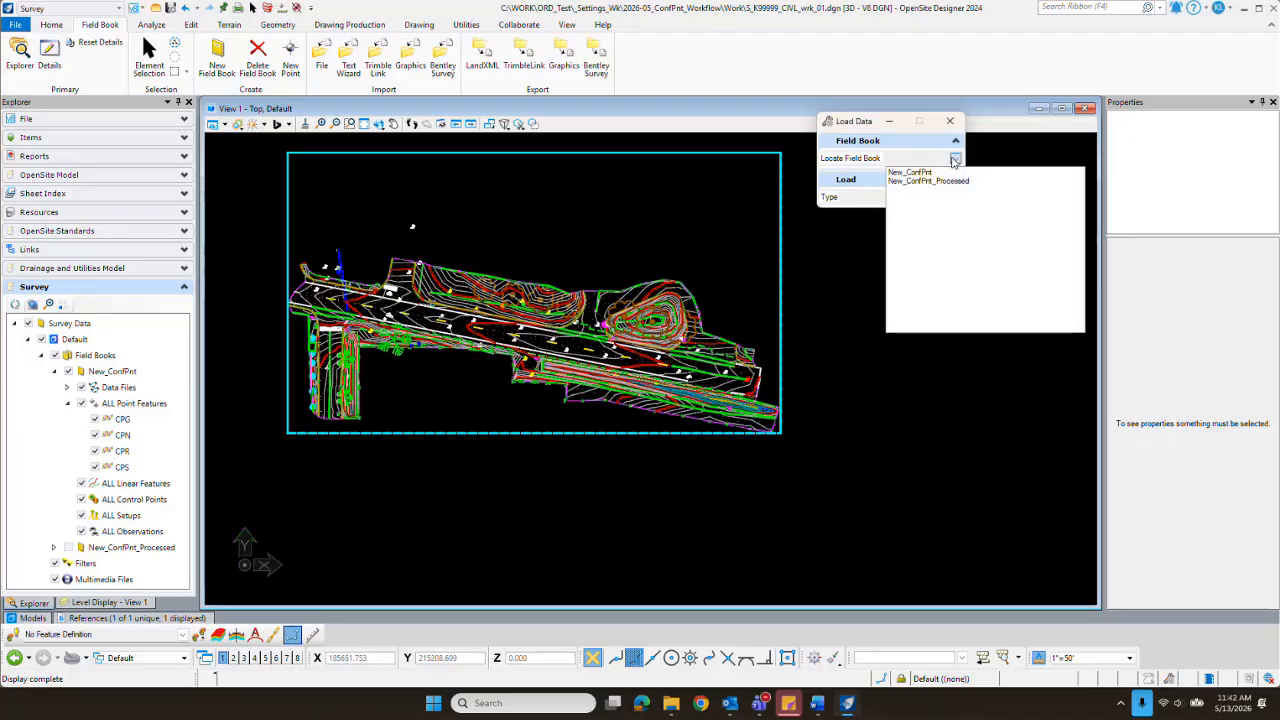
left_click(926, 173)
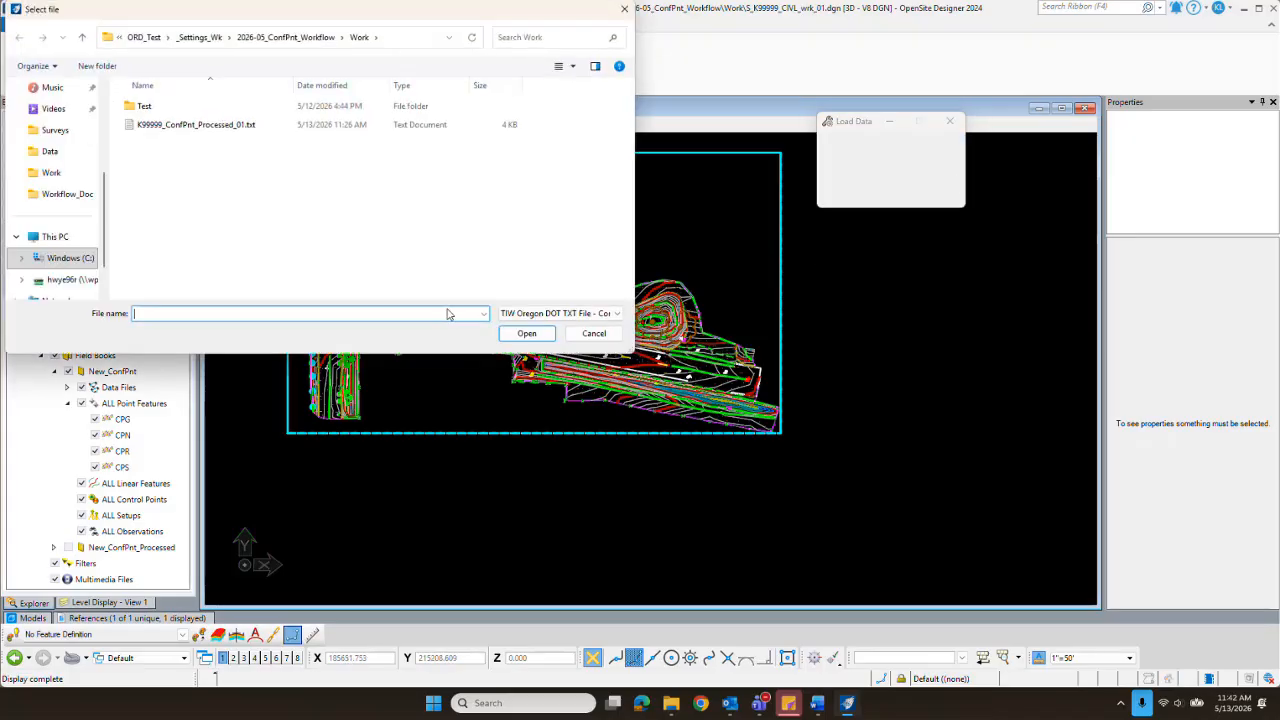
left_click(615, 313)
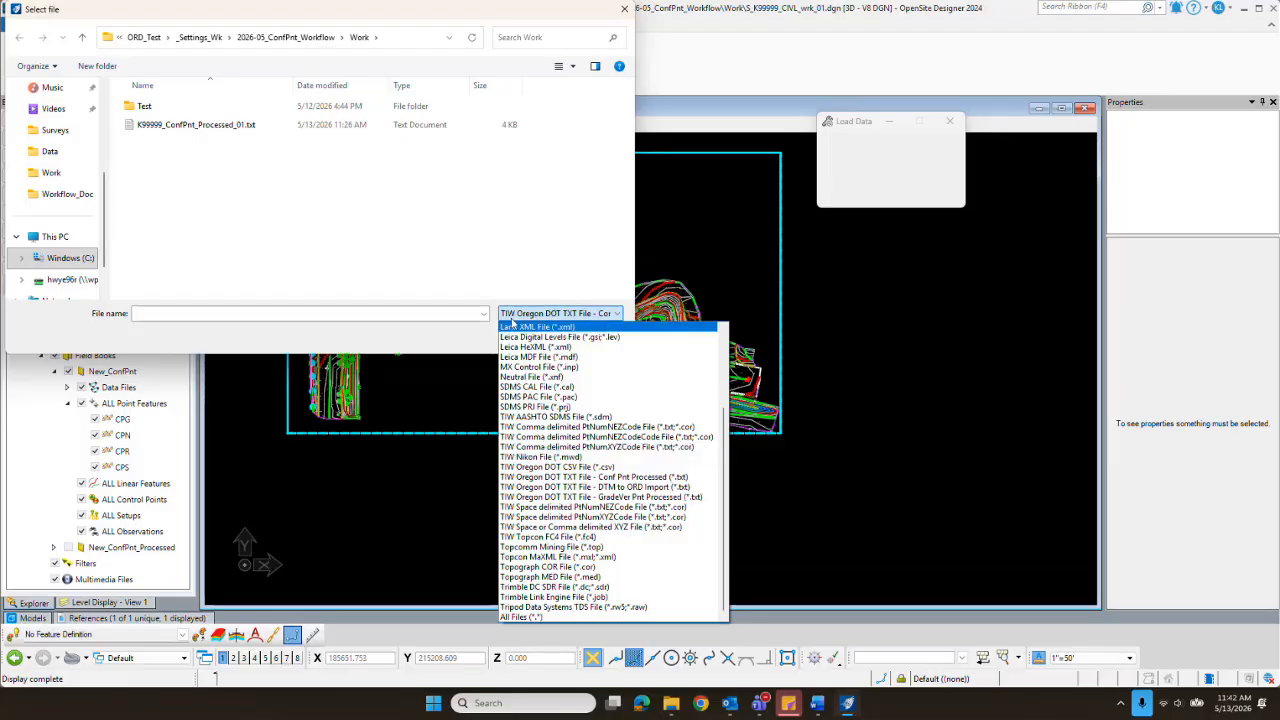
left_click(451, 222)
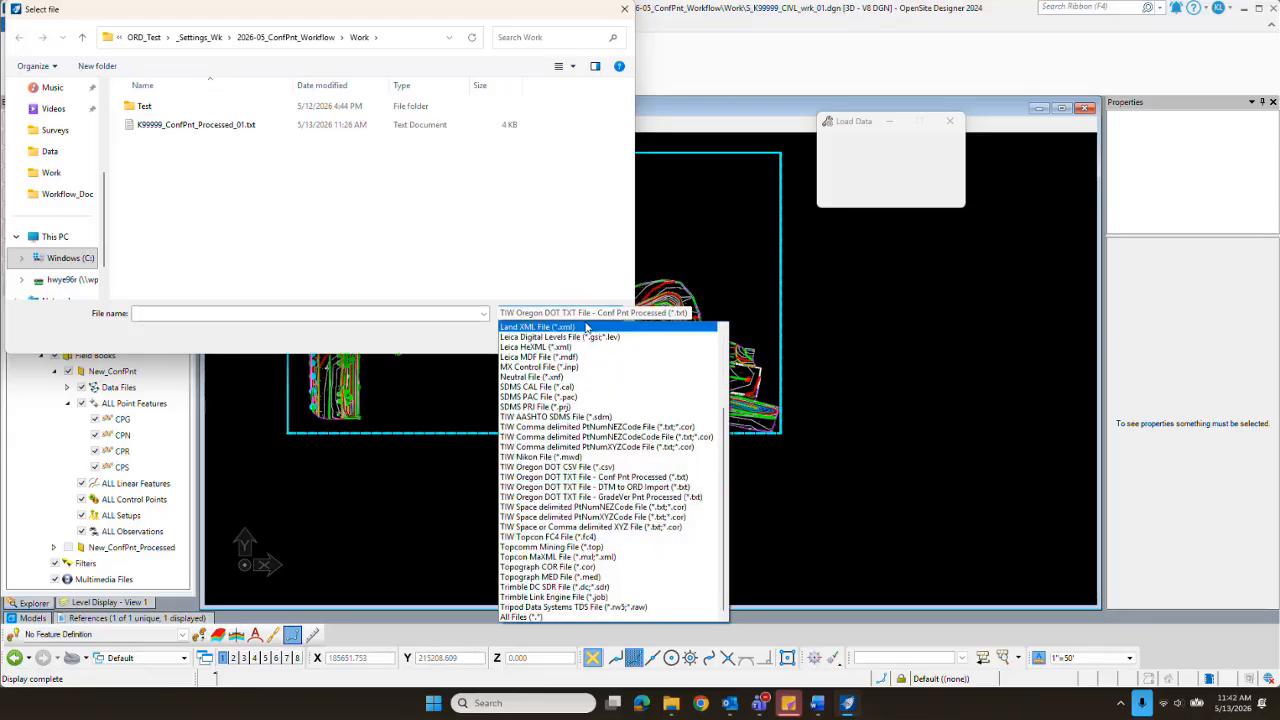
left_click(566, 618)
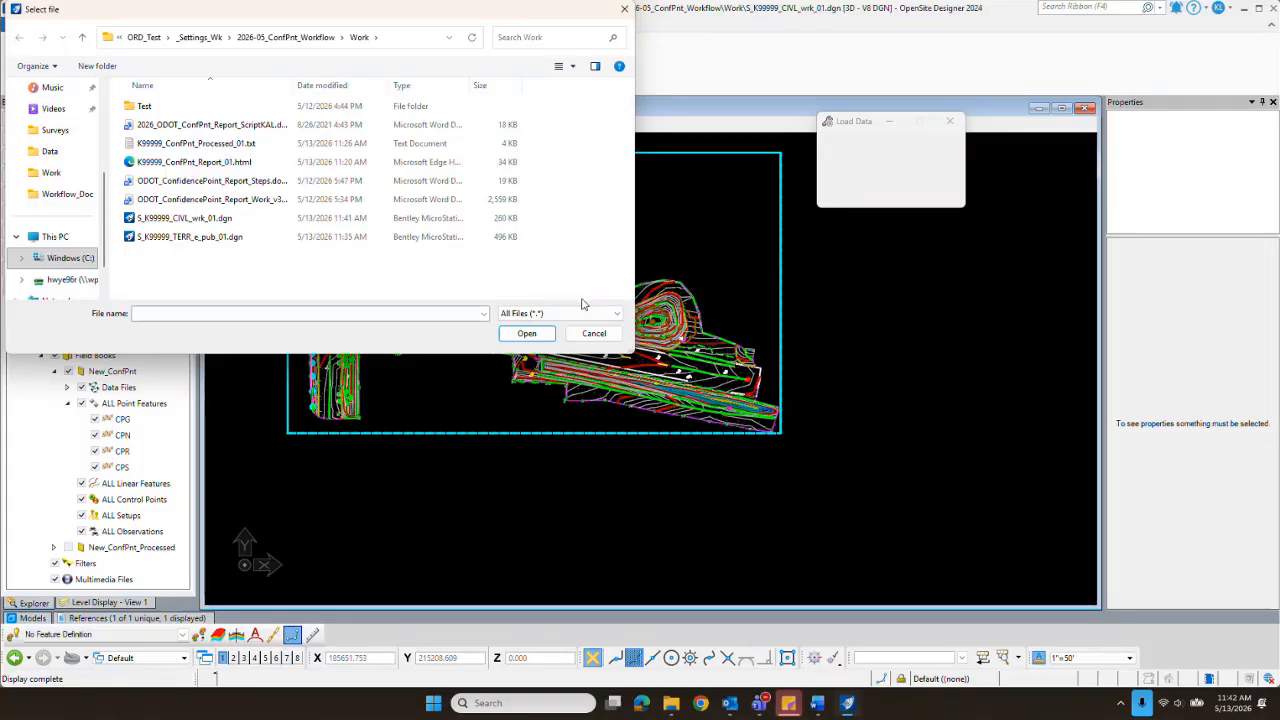
Step: Filter the files to TIW Oregon DOT CSV File and select MatLab_ConfPnt_Orig.csv in the Data folder
left_click(619, 314)
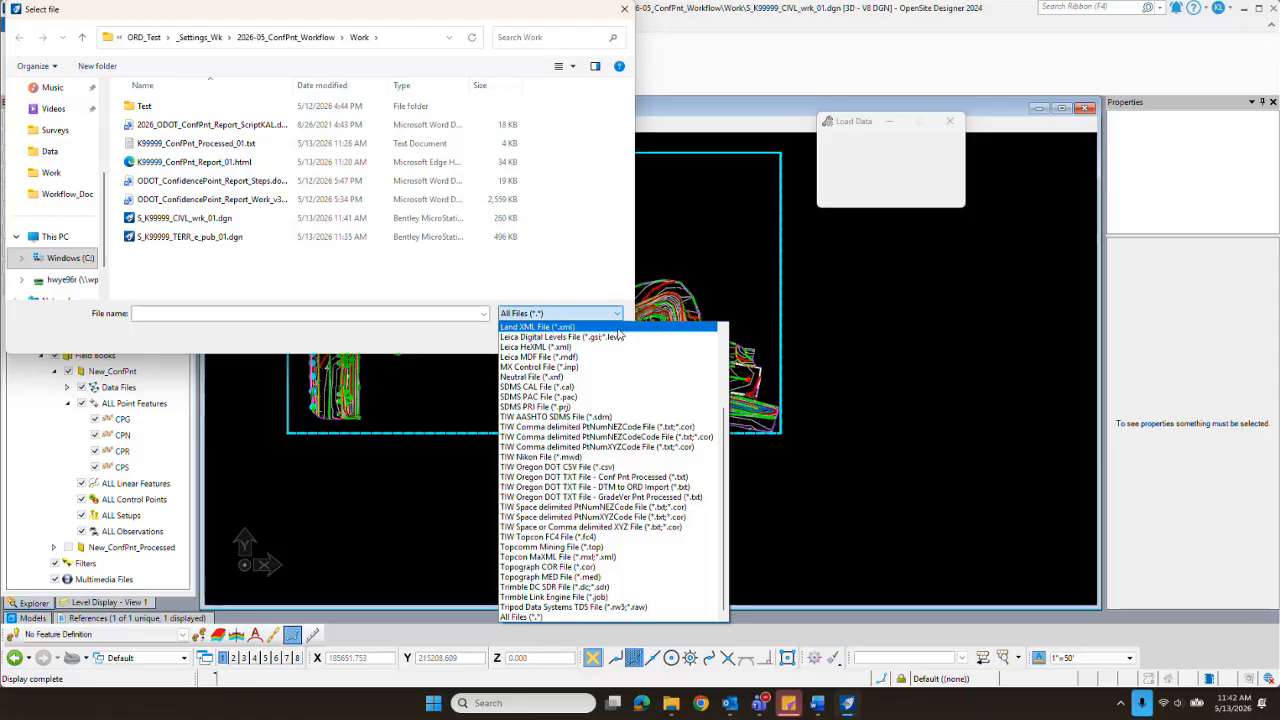
left_click(614, 468)
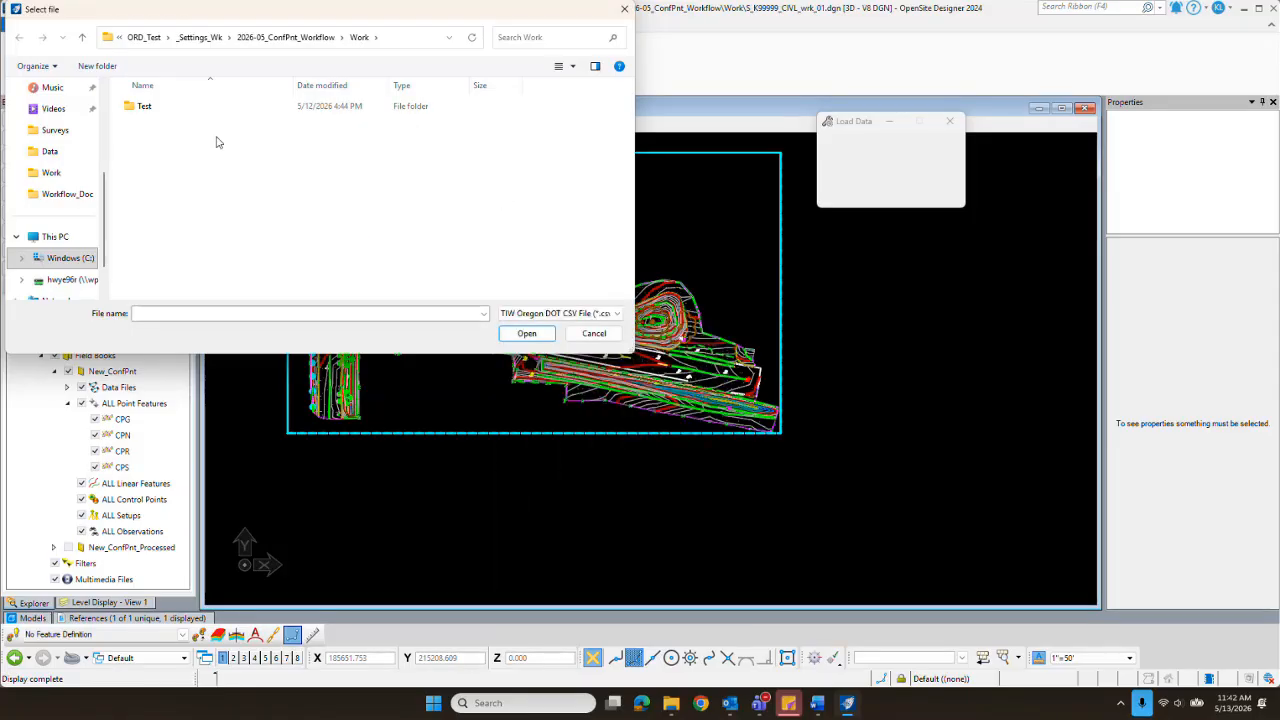
left_click(286, 37)
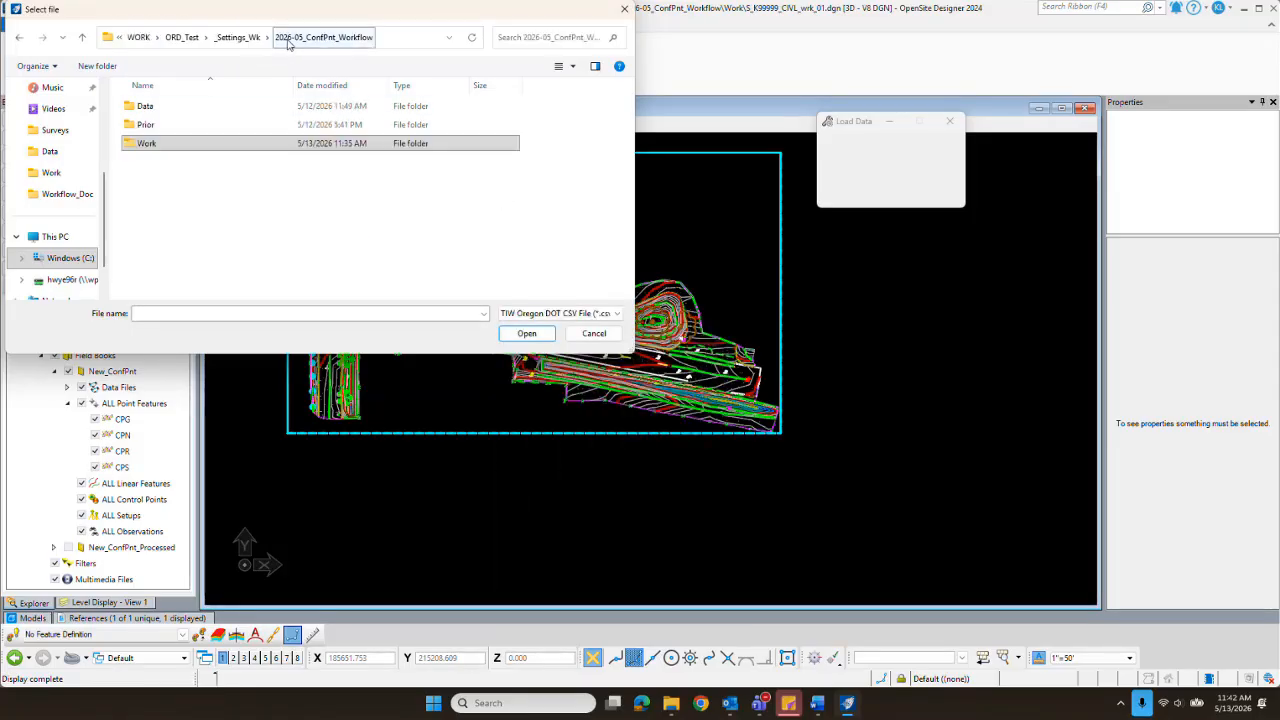
left_click(166, 113)
double_click(166, 113)
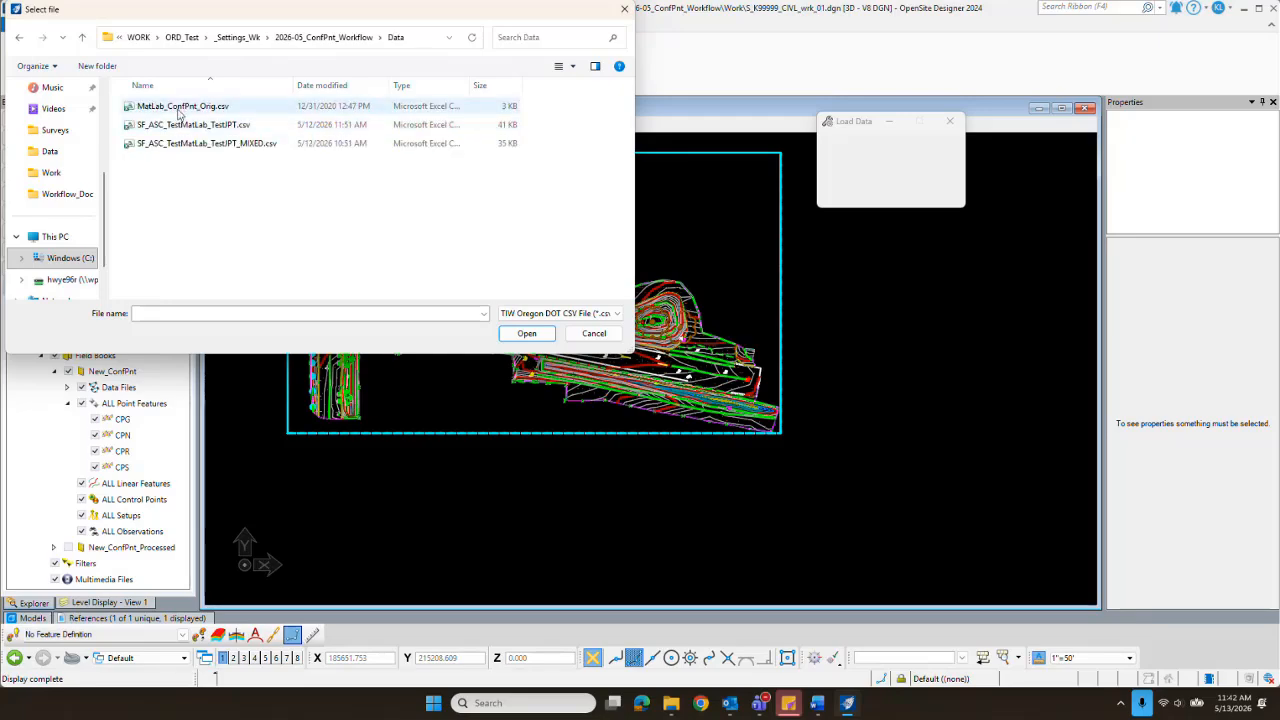
left_click(229, 112)
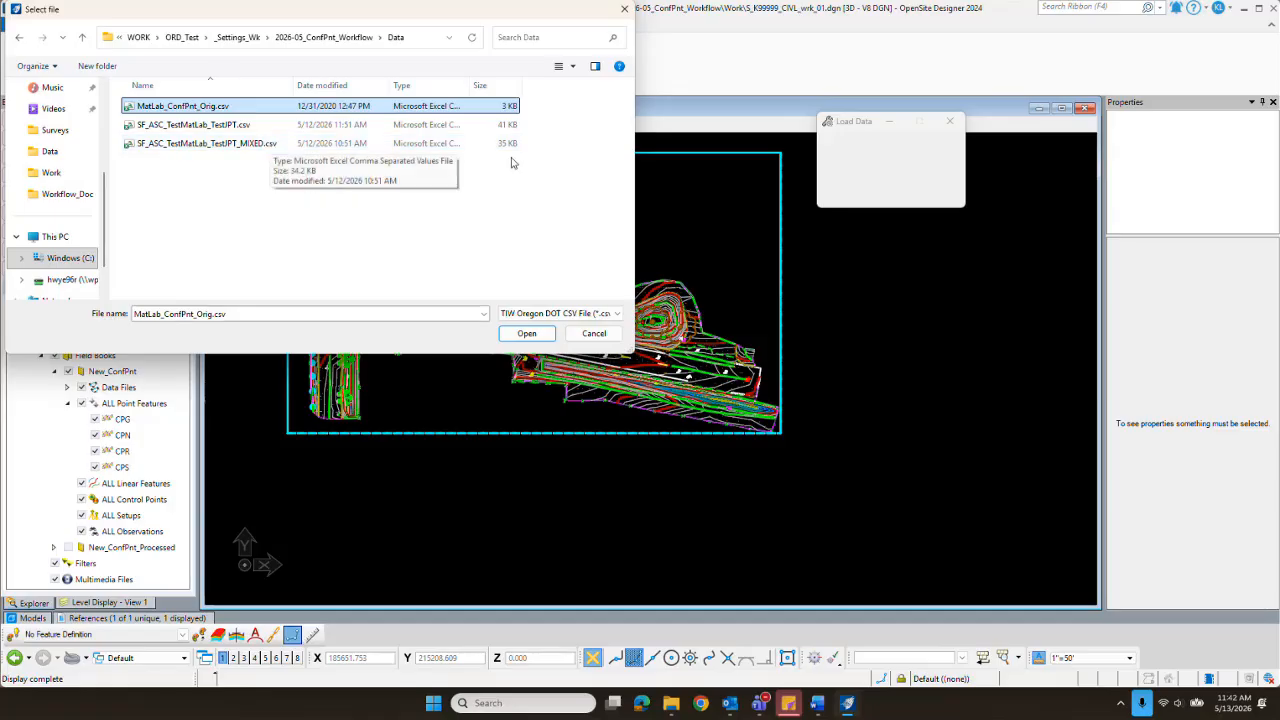
Step: Return to the Work folder with all file types listed and open K99999_ConfPnt_Processed_01.txt for a data format choice
left_click(316, 38)
double_click(168, 143)
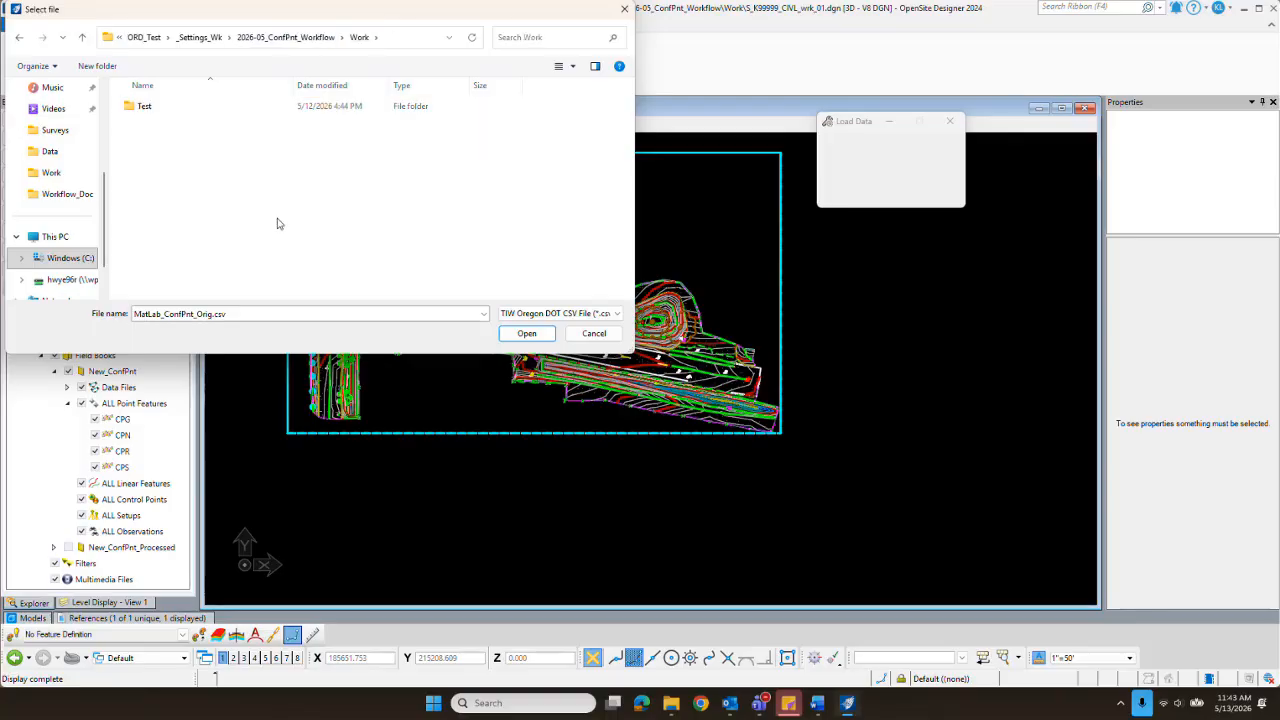
left_click(617, 315)
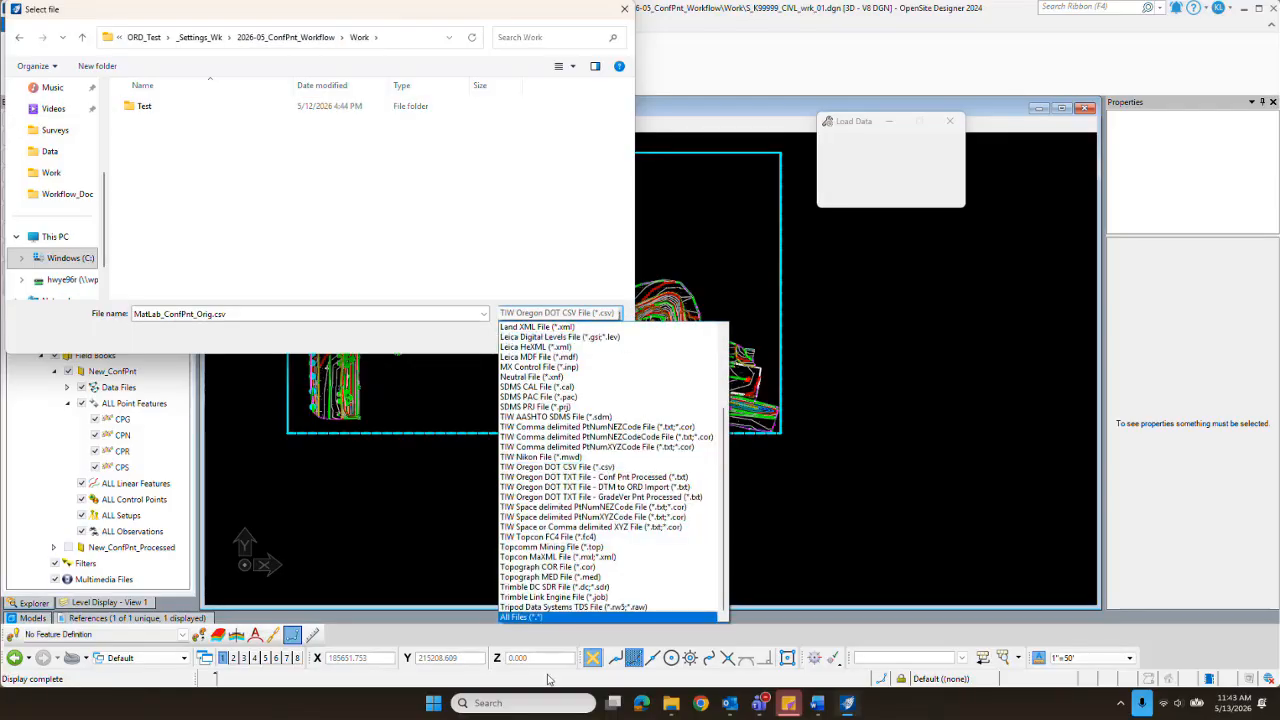
left_click(540, 617)
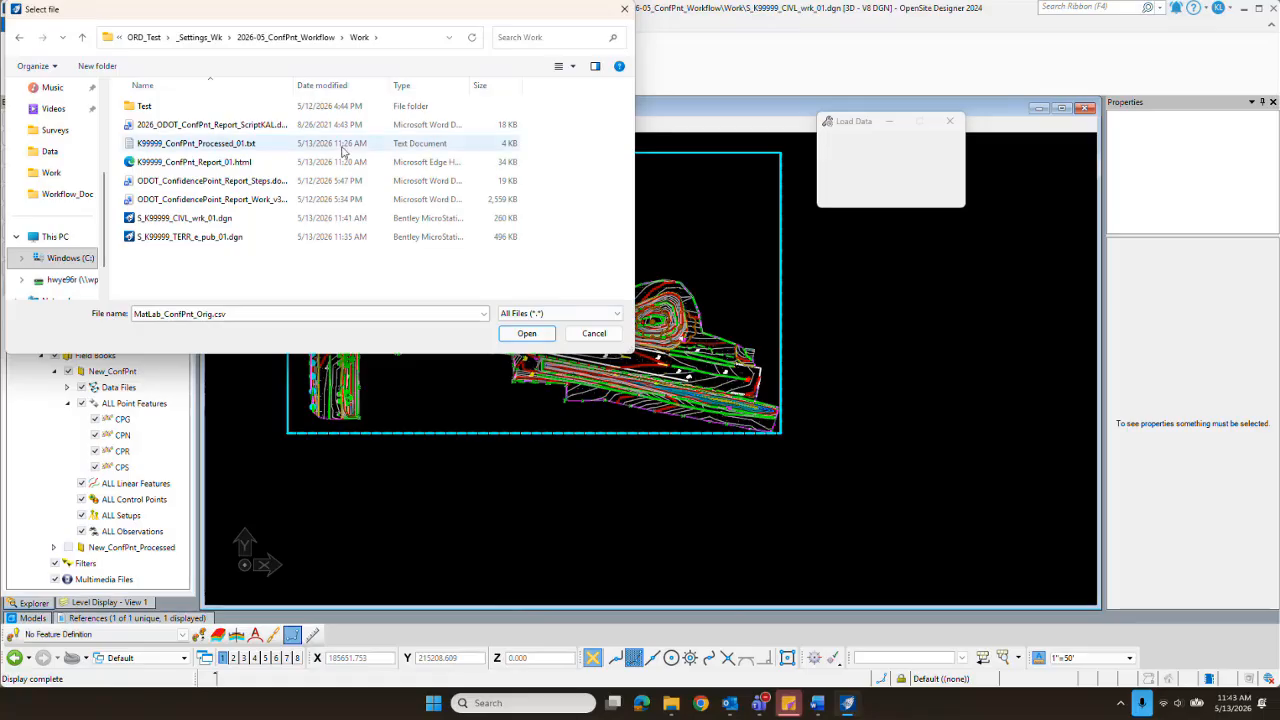
left_click(212, 144)
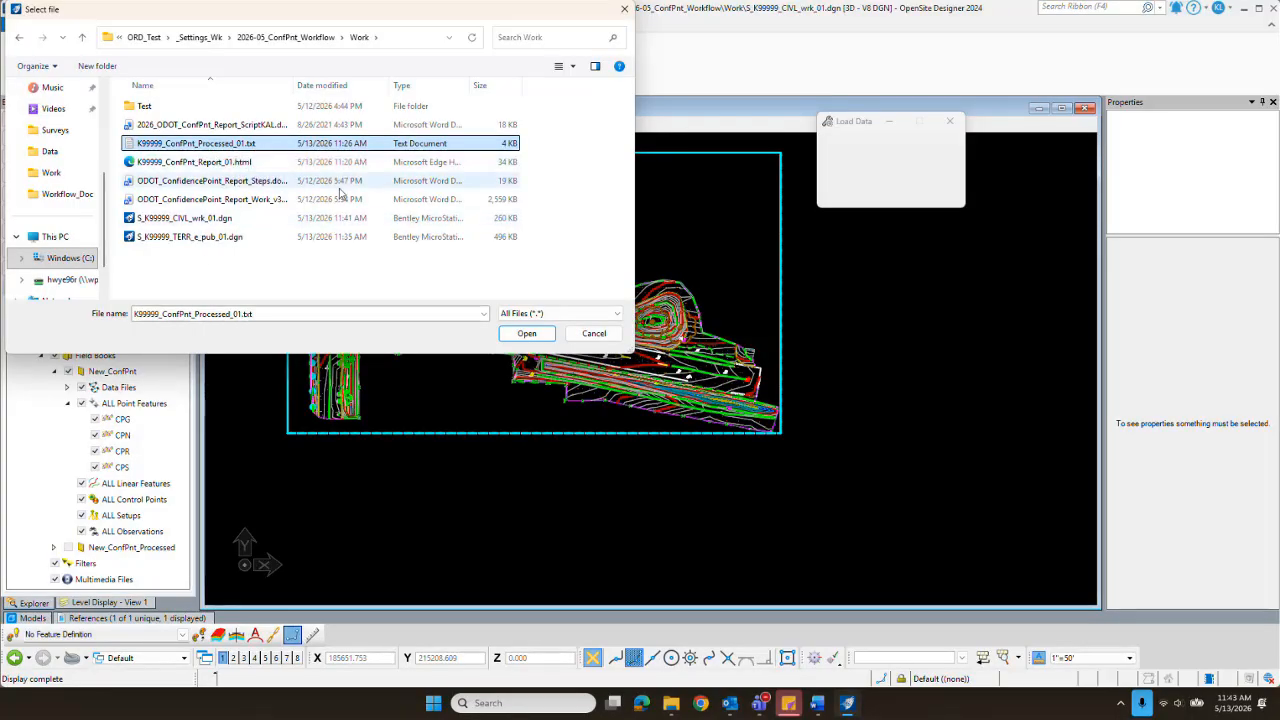
left_click(533, 338)
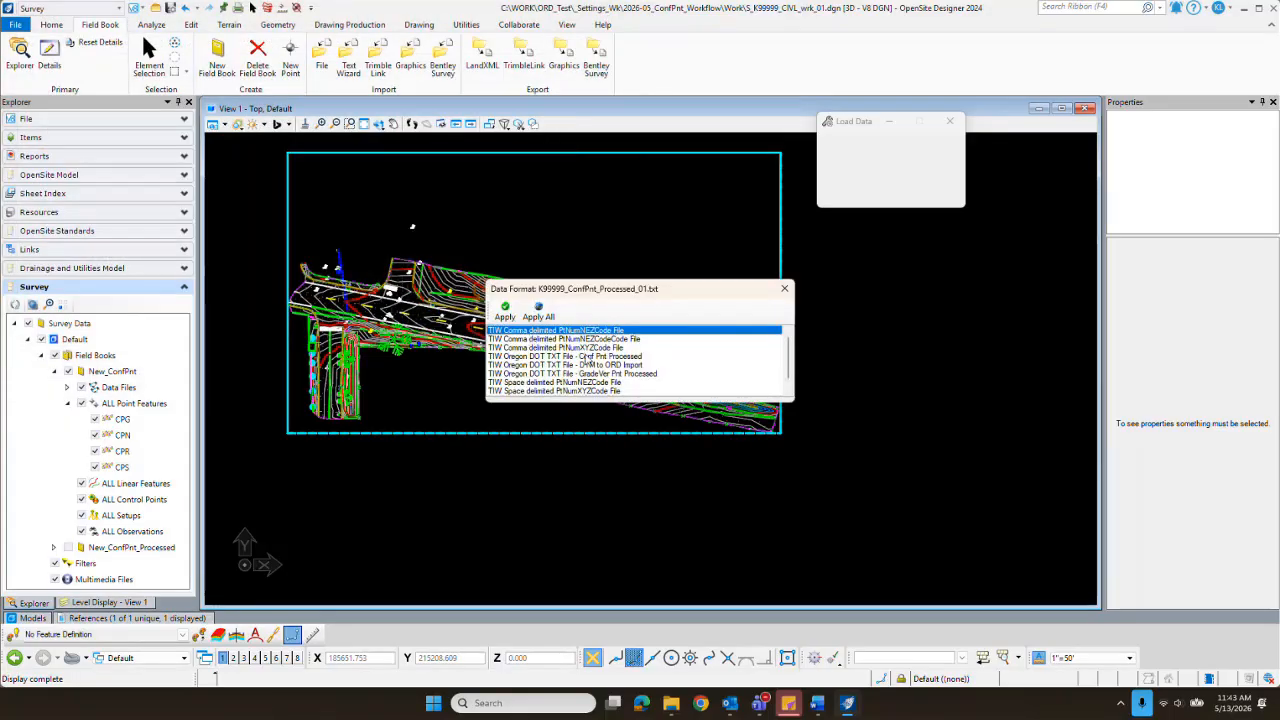